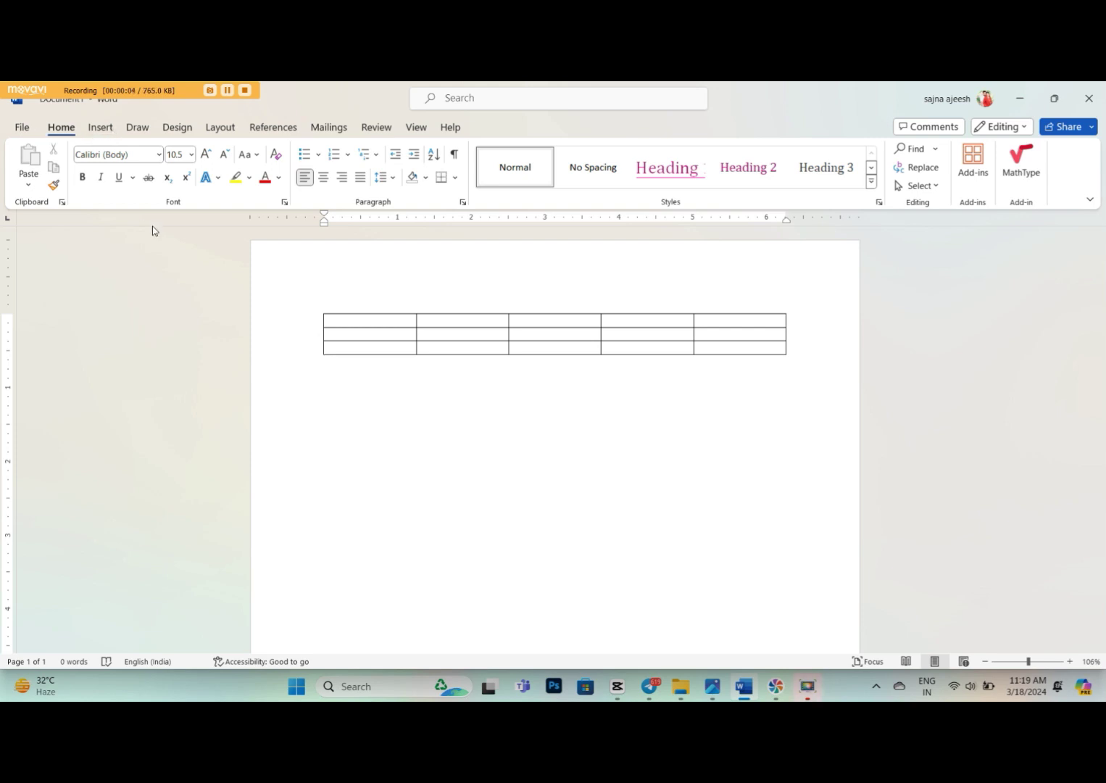
# Show the Insert commands and put the cursor on the blank third page
pyautogui.click(101, 128)
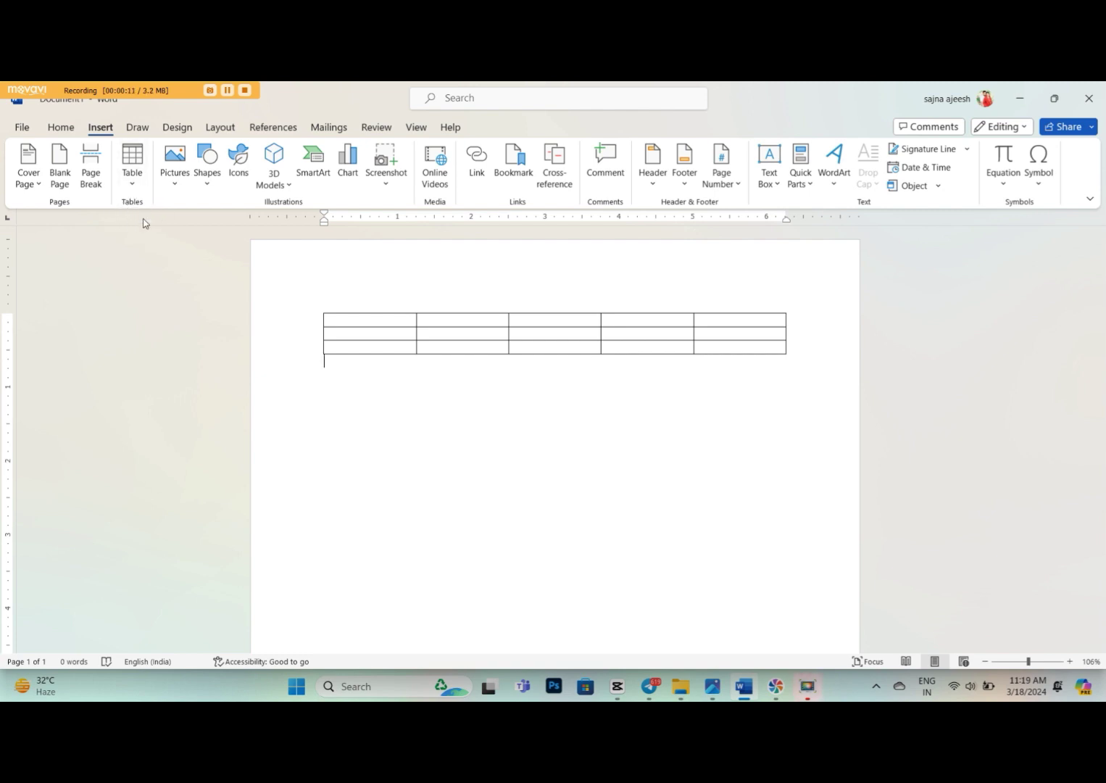
pyautogui.click(385, 348)
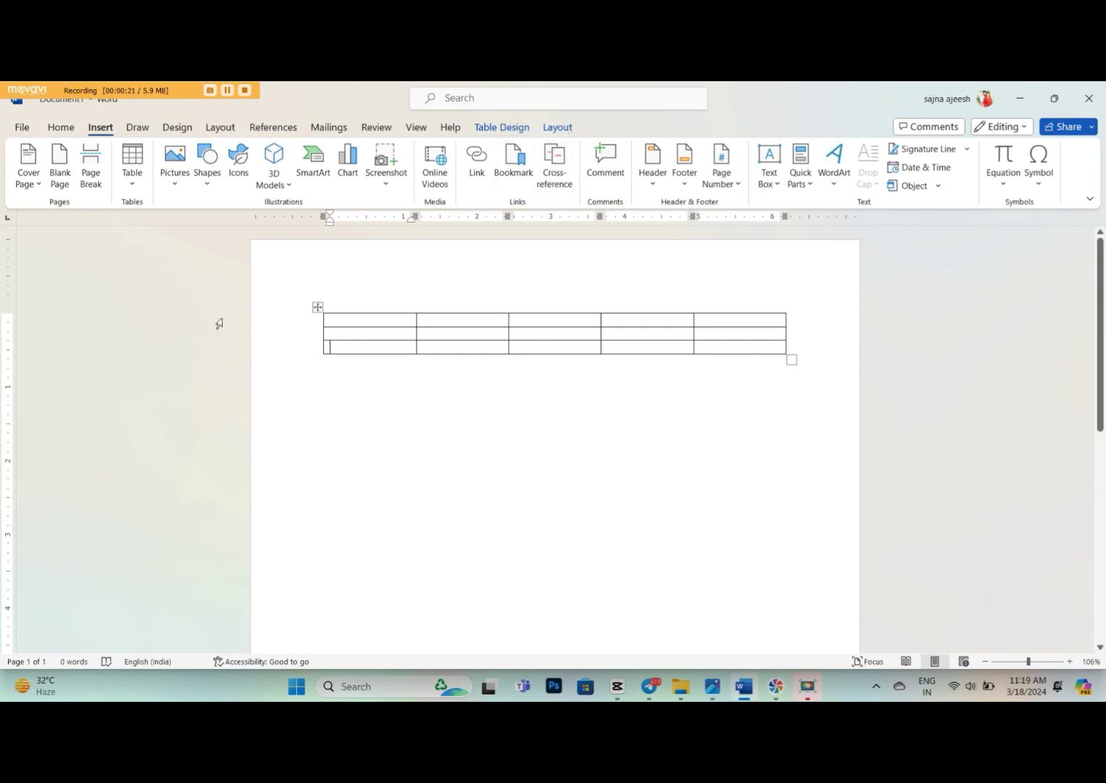
pyautogui.click(132, 185)
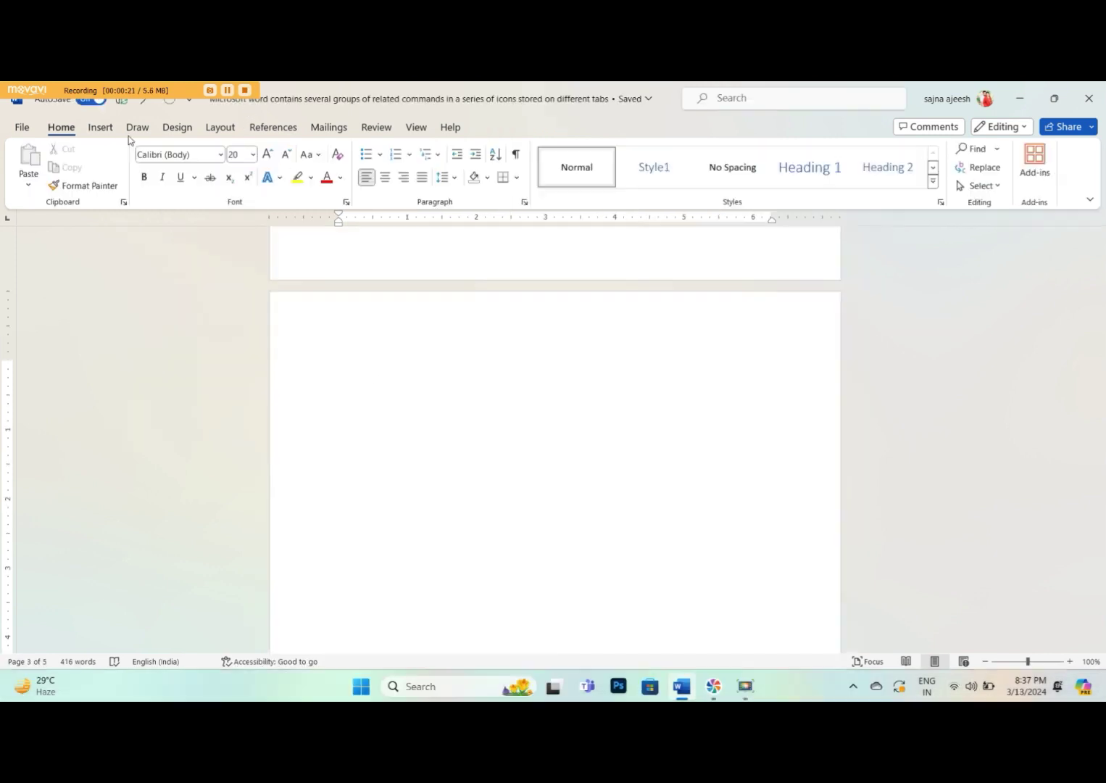
pyautogui.click(106, 127)
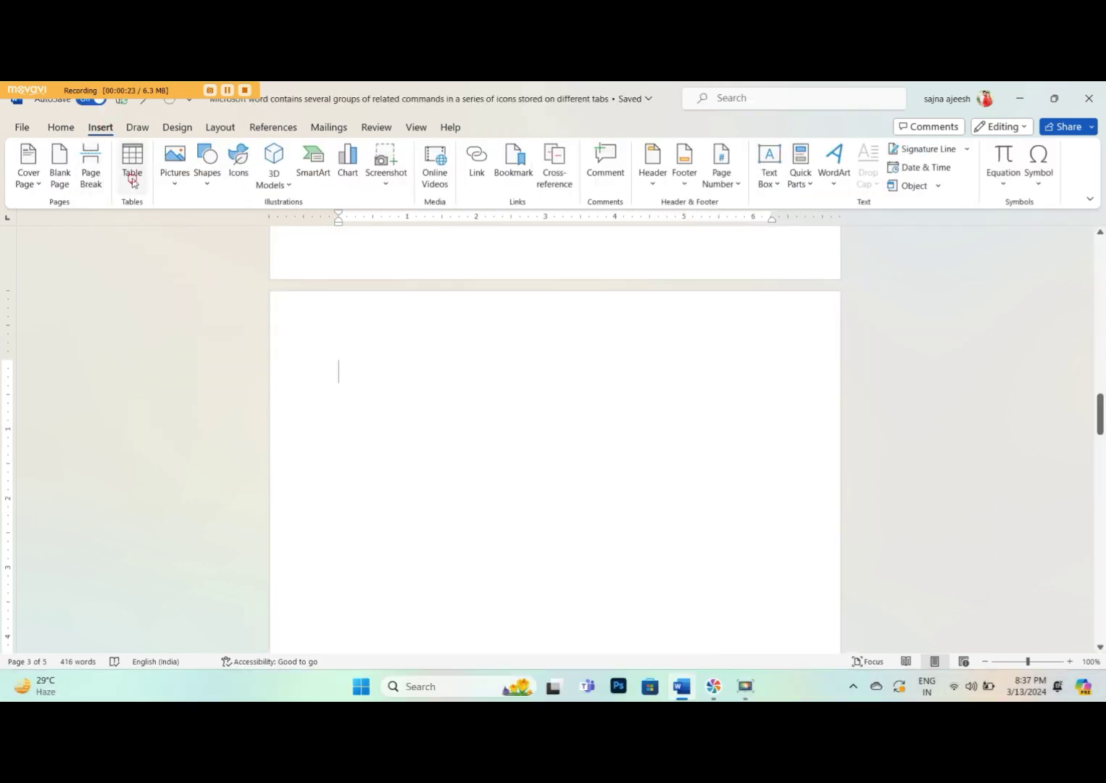
# Embed a blank Excel spreadsheet (Sheet1) from the Table menu onto page three
pyautogui.click(131, 178)
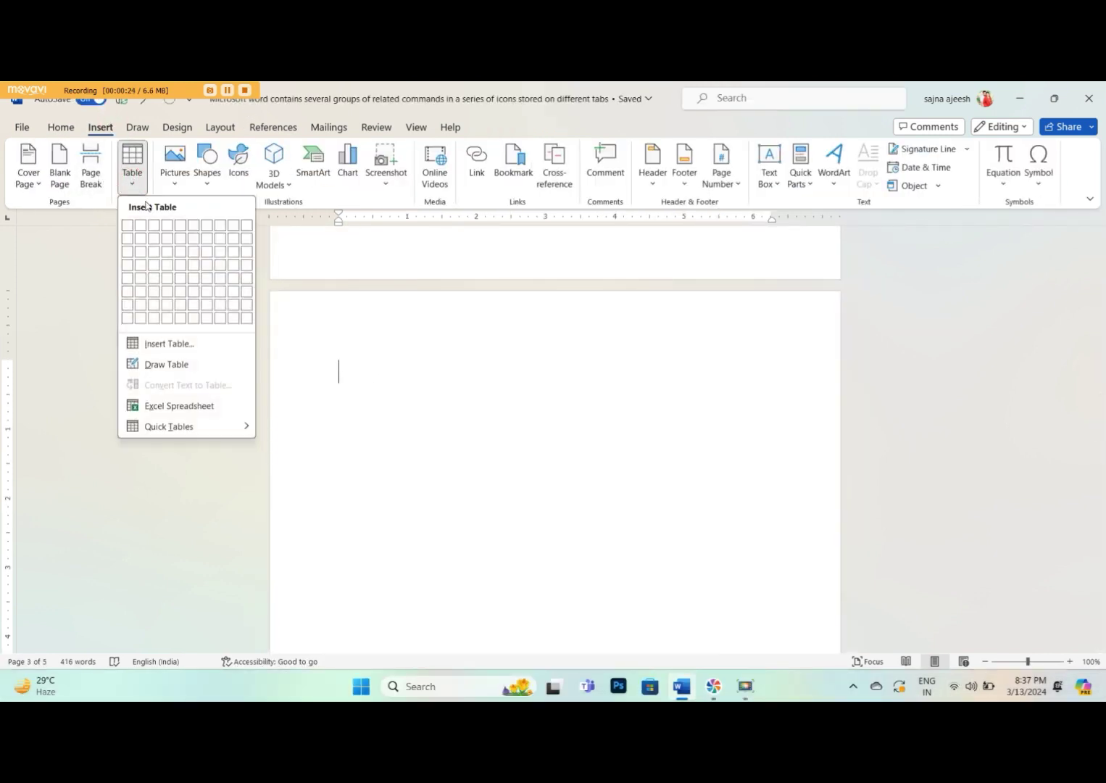
pyautogui.click(175, 408)
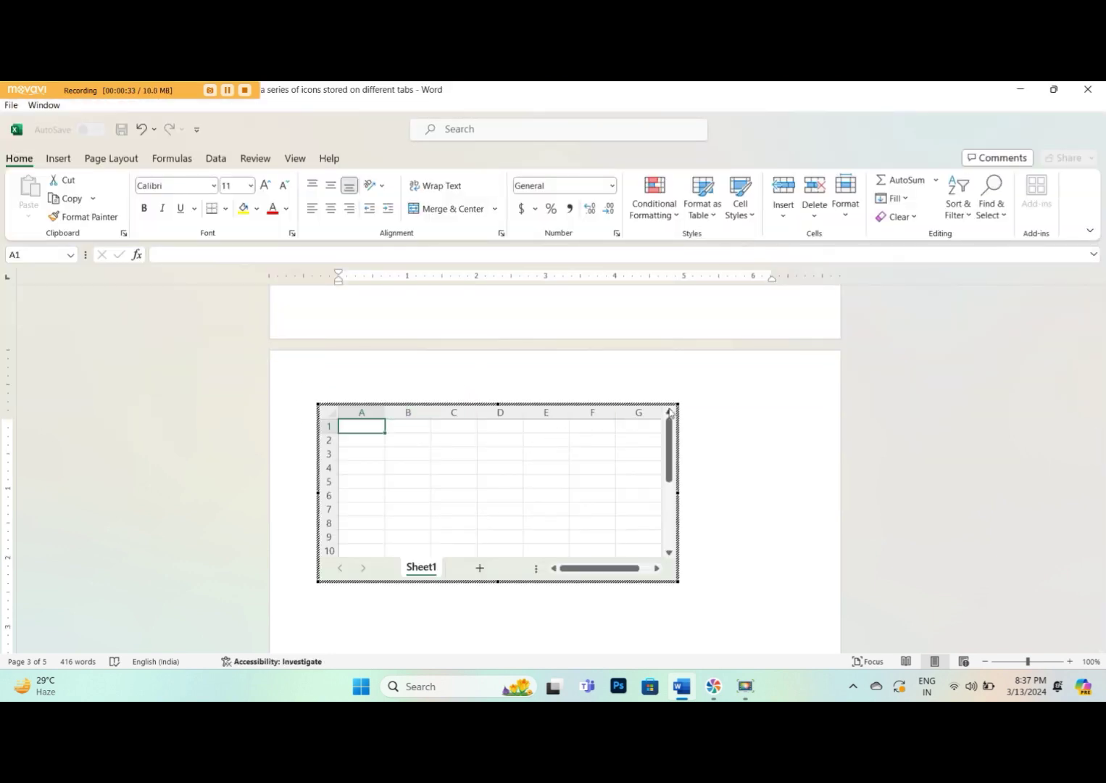
# Enter the headers Sl.no, name, marks and subjects into cells A1 through D1
pyautogui.click(695, 388)
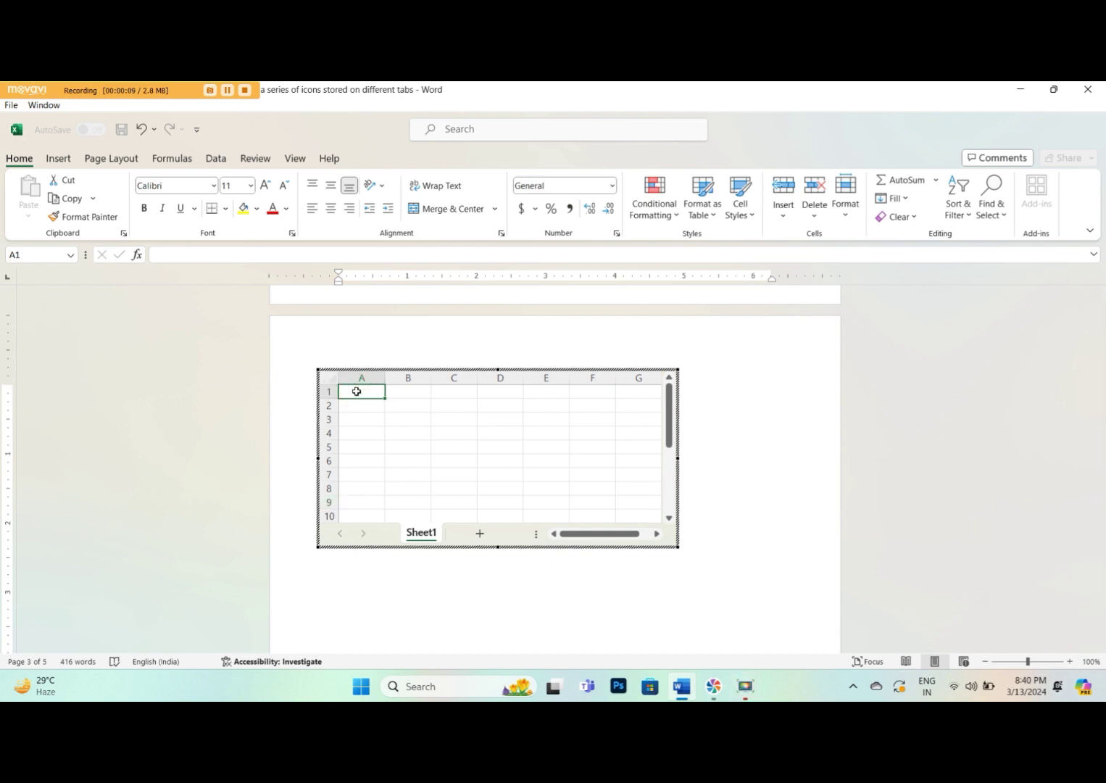
pyautogui.write('S')
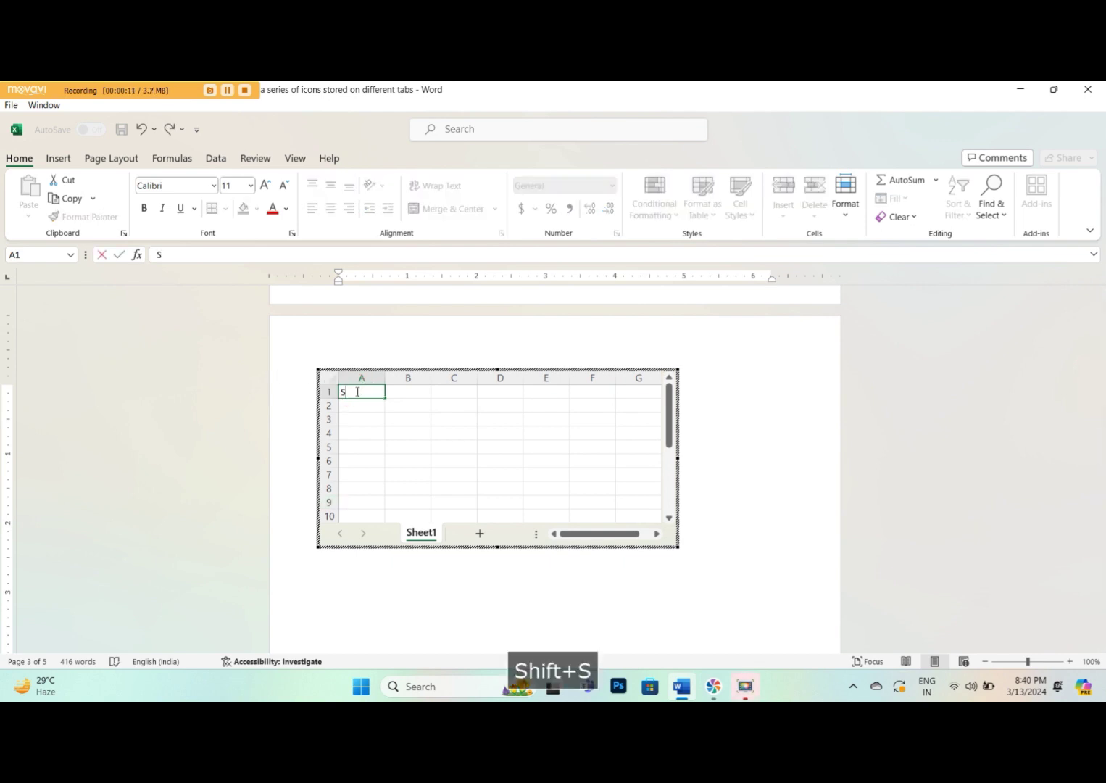
pyautogui.write('l')
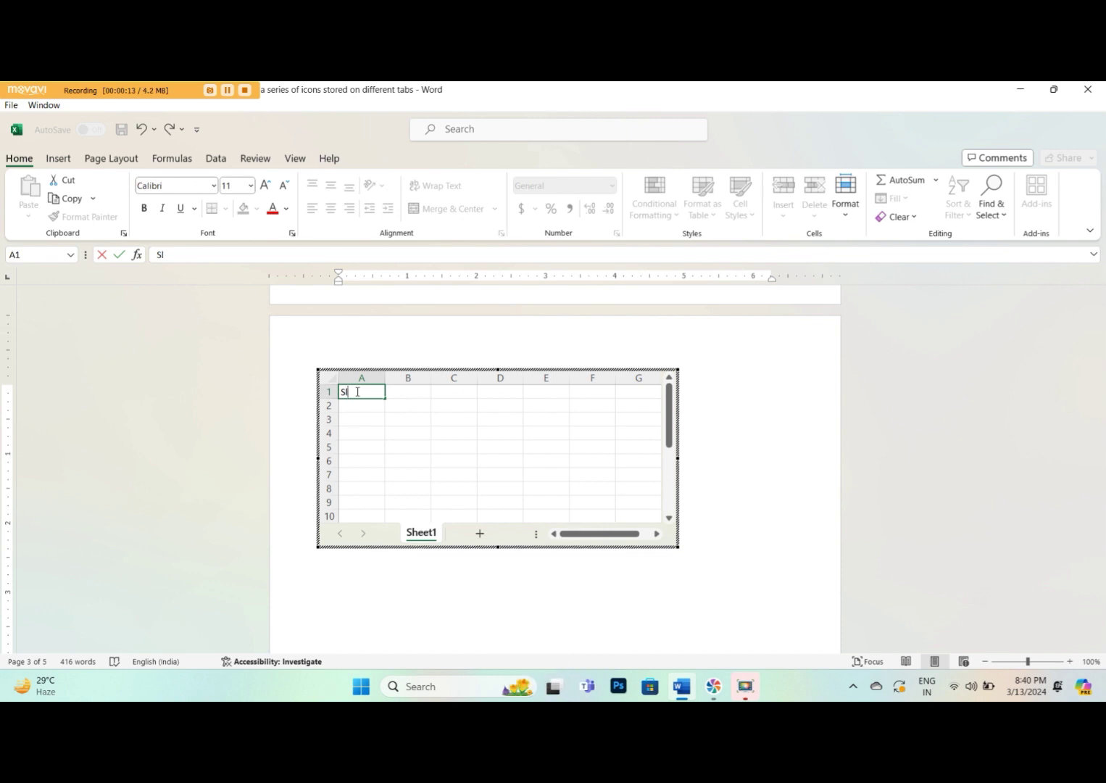
pyautogui.write('.no')
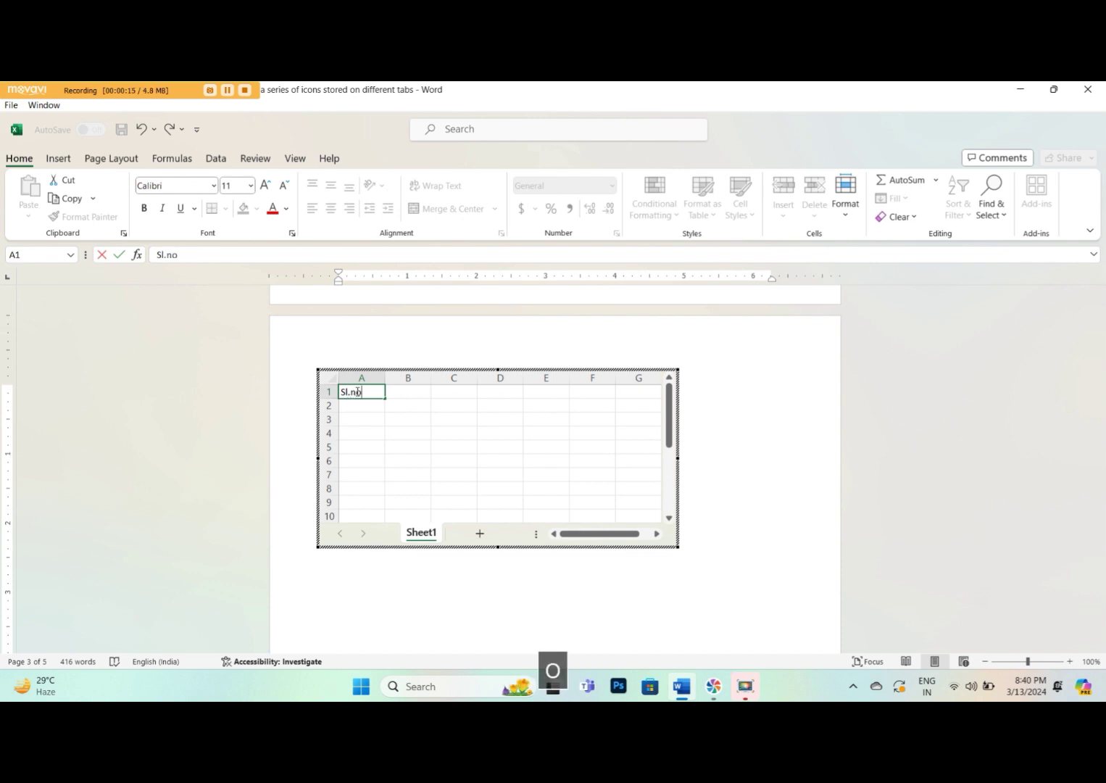
pyautogui.press('Right')
pyautogui.write('n')
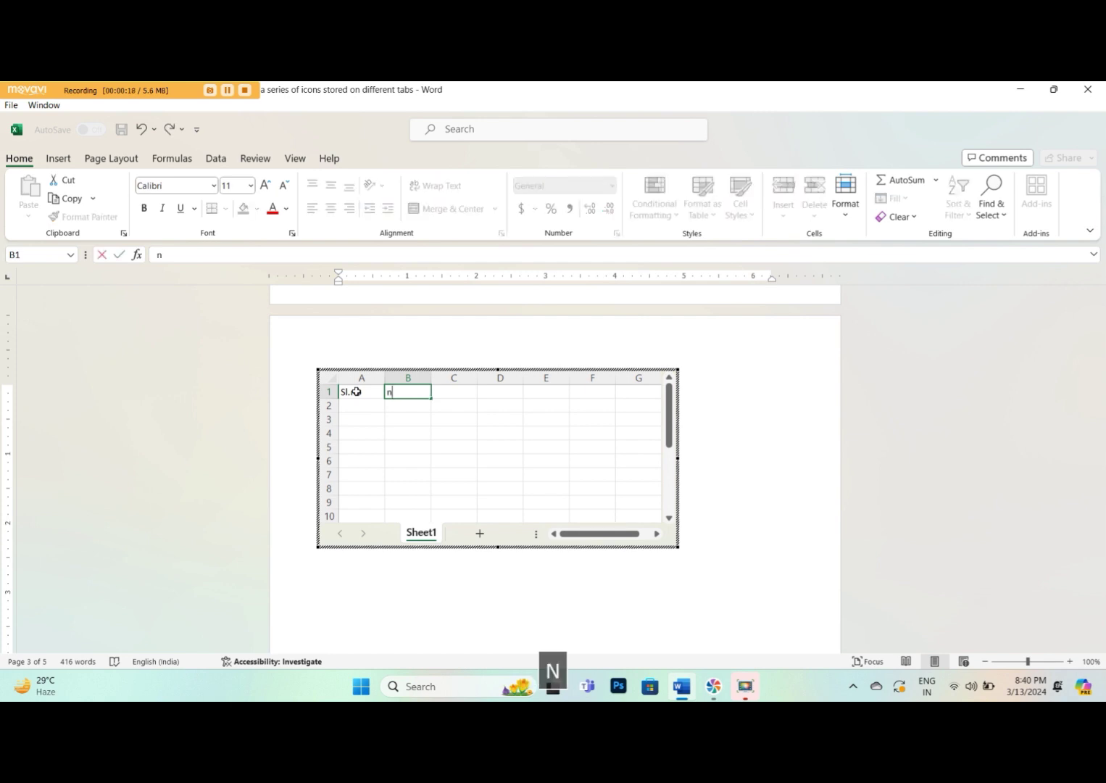
pyautogui.write('ame')
pyautogui.press('Right')
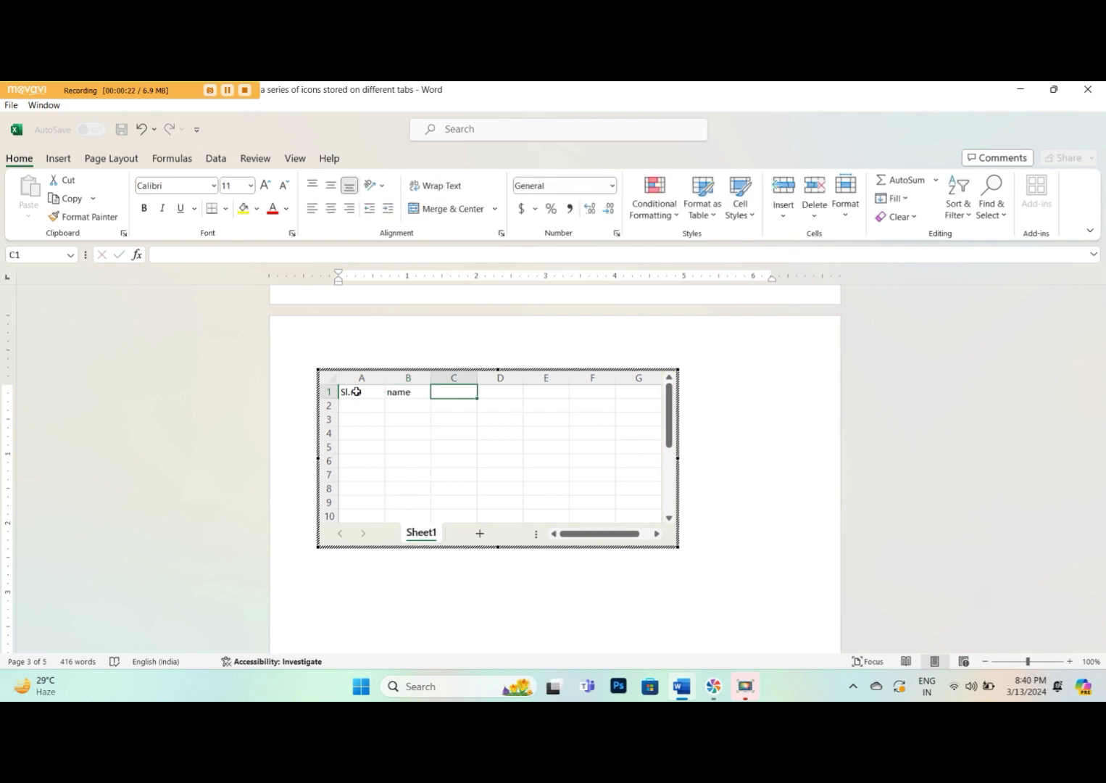
pyautogui.write('m')
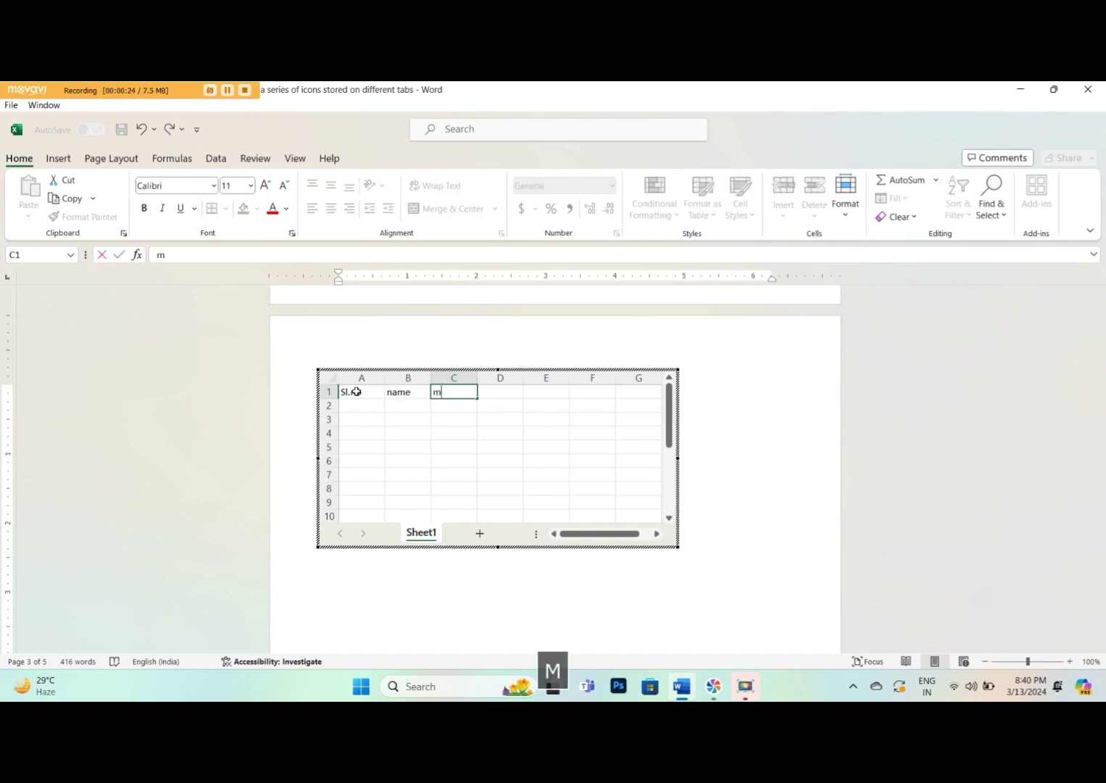
pyautogui.write('arks')
pyautogui.press('Right')
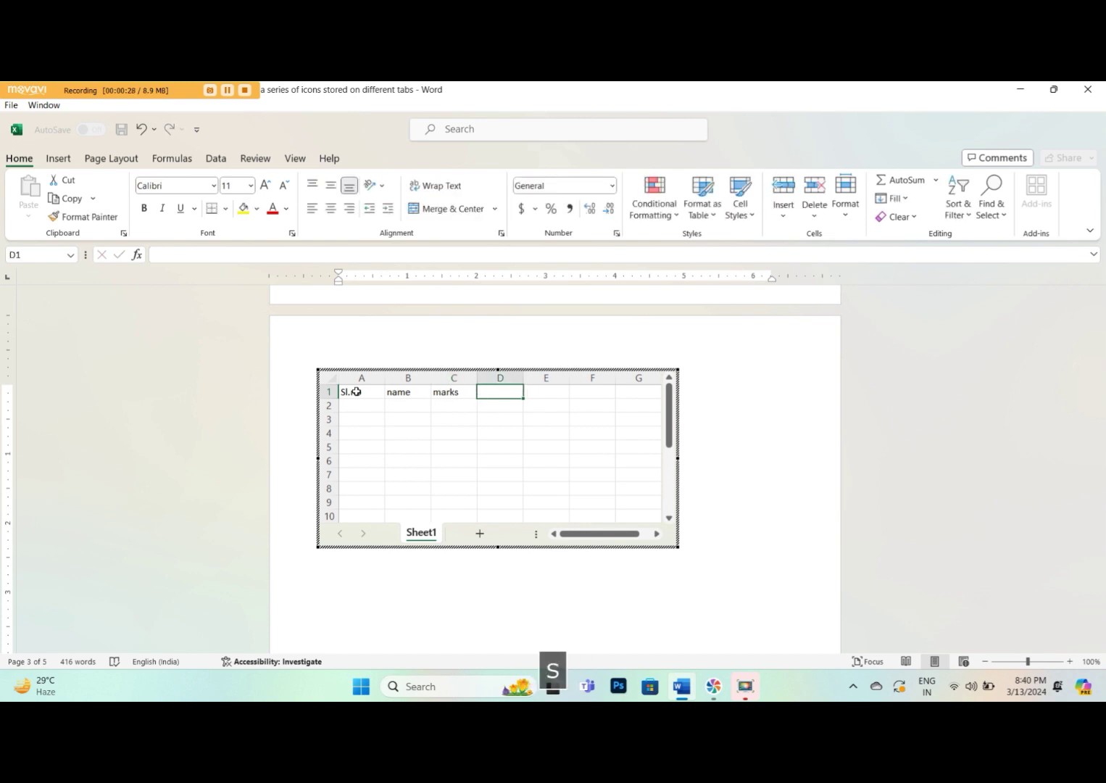
pyautogui.write('subject')
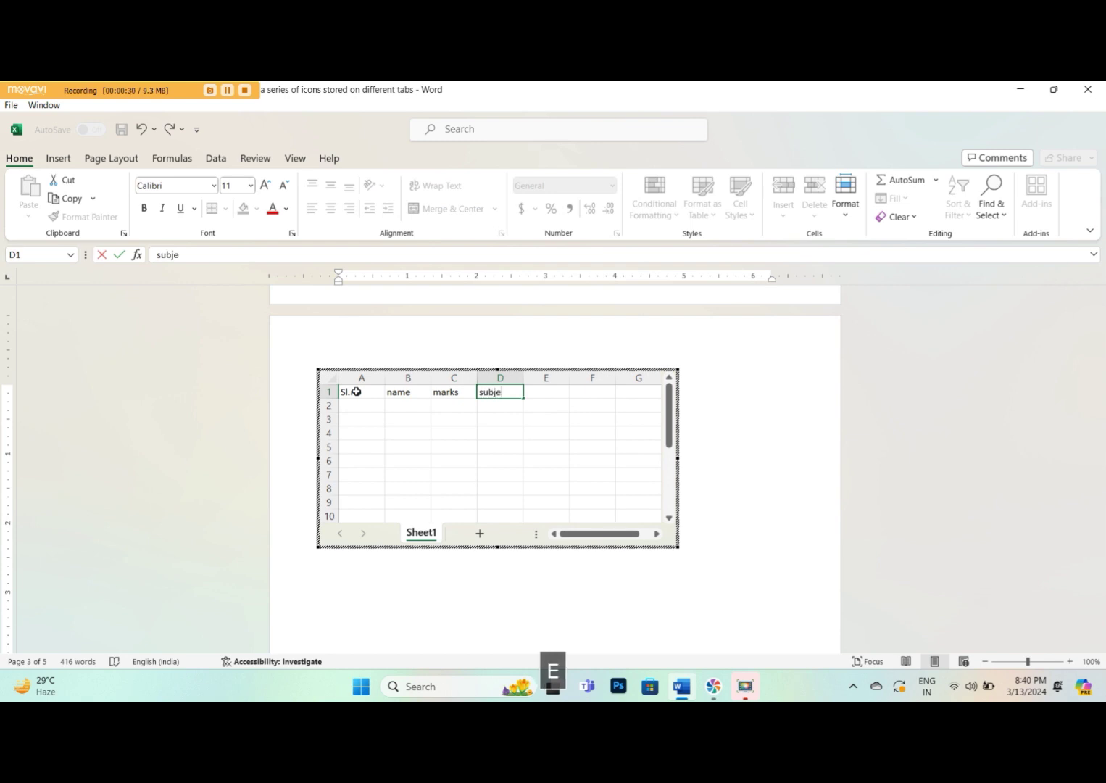
pyautogui.write('s')
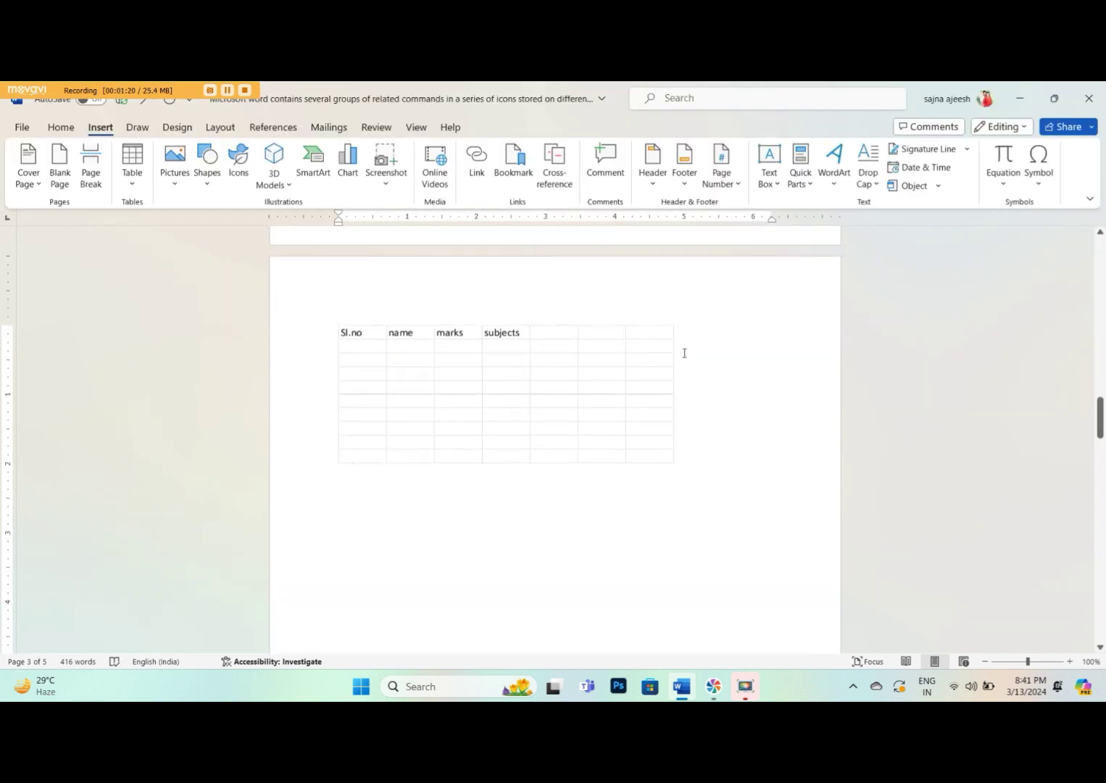
# Drag a sizing handle to widen the embedded worksheet, then delete the worksheet object
pyautogui.click(379, 351)
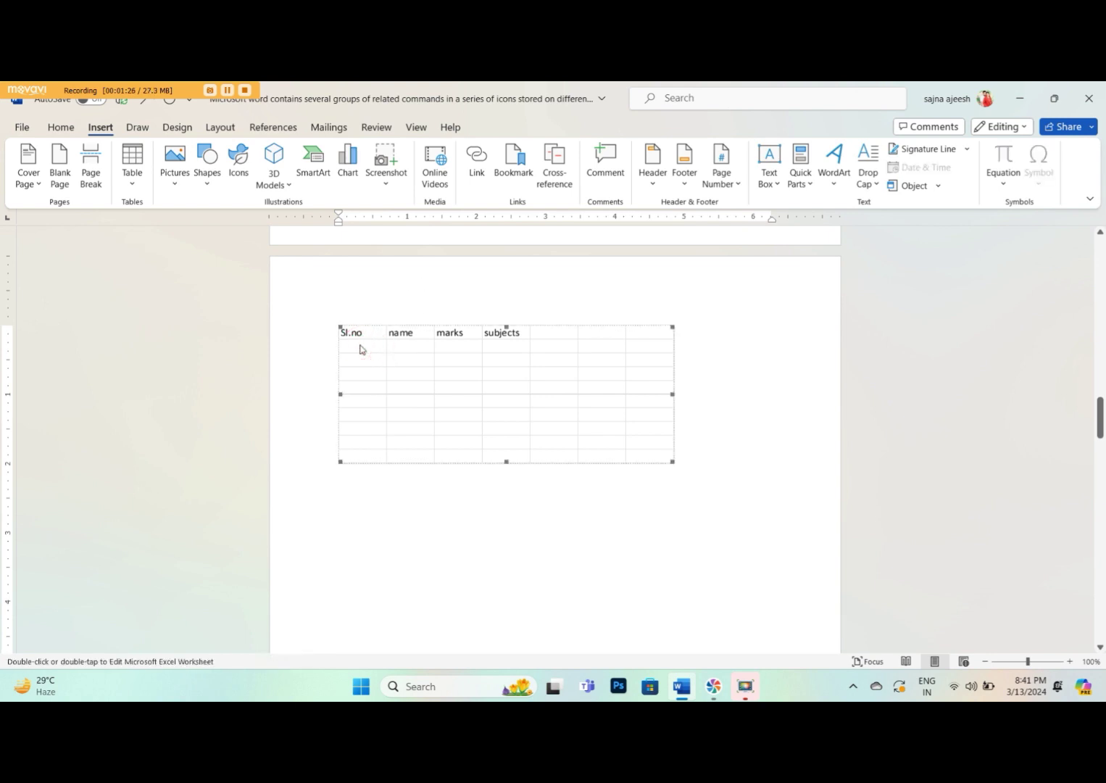
pyautogui.click(360, 350)
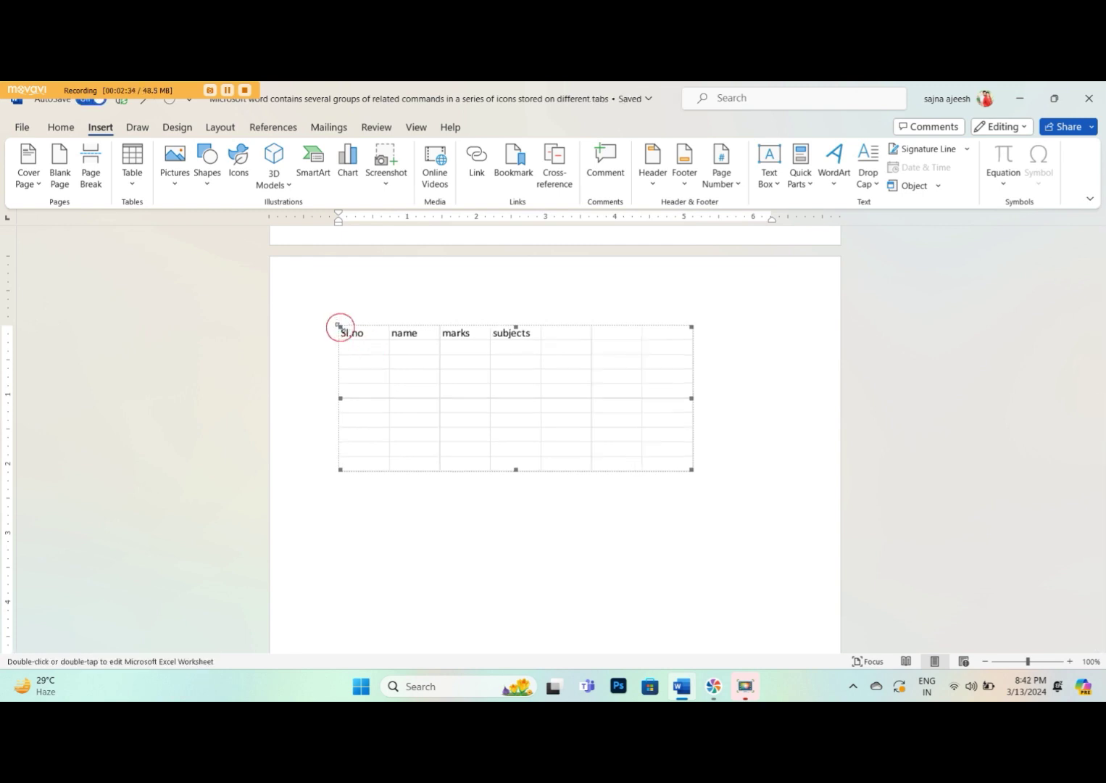
pyautogui.moveTo(341, 327); pyautogui.dragTo(304, 312)
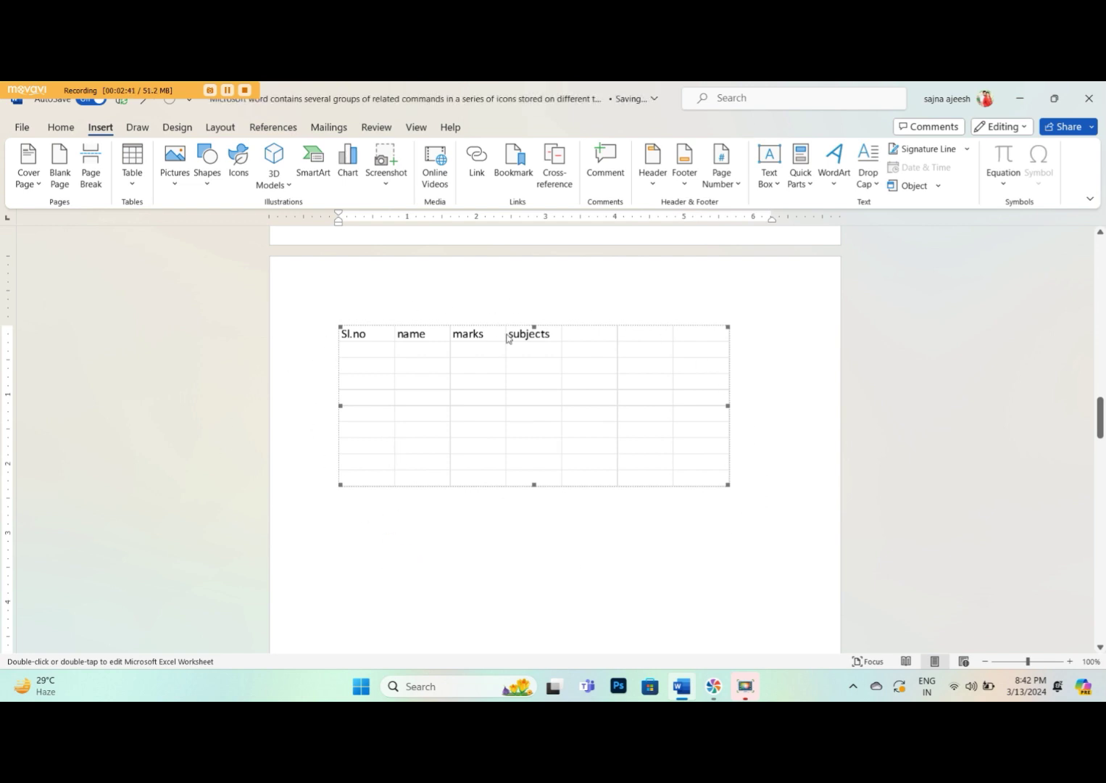
pyautogui.click(325, 335)
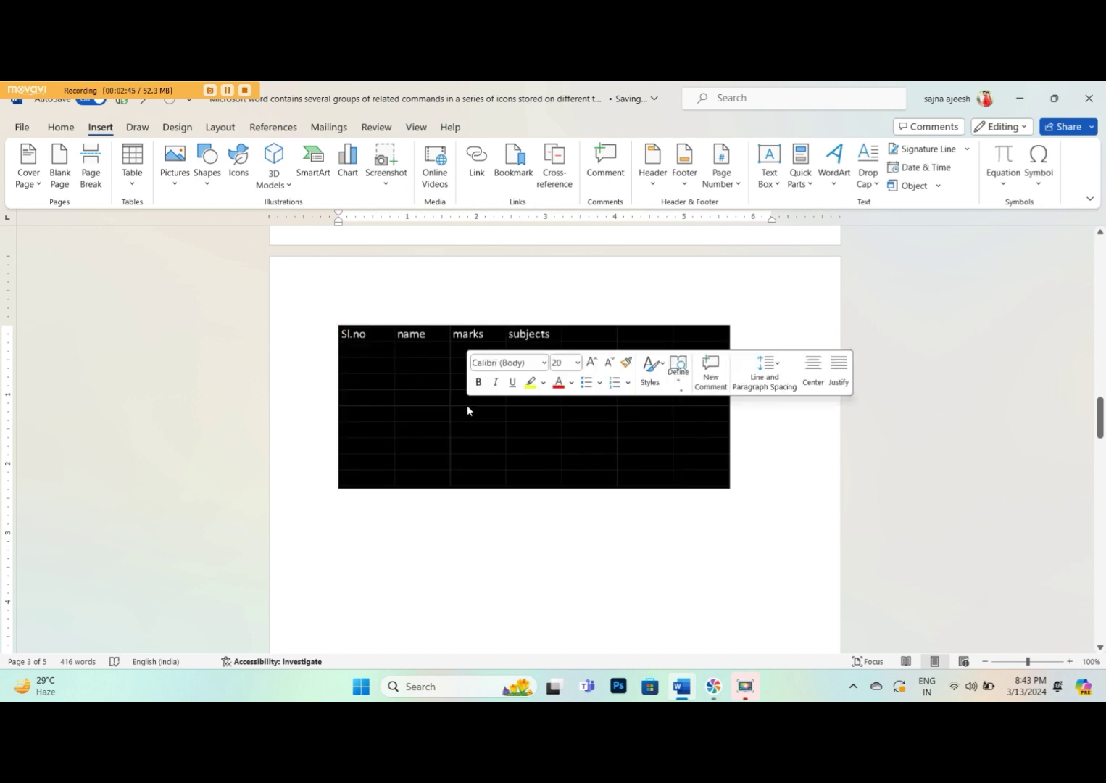
pyautogui.press('BackSpace')
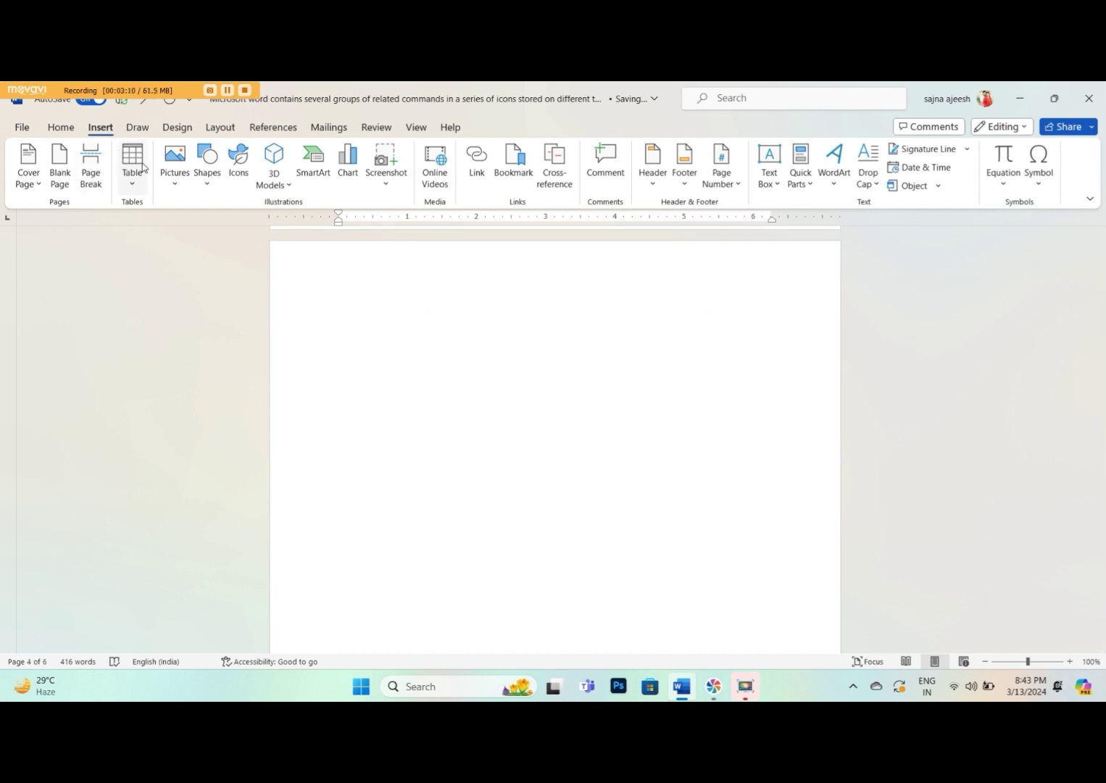
# Insert the Greek alphabet Double Table from the Quick Tables gallery
pyautogui.click(142, 167)
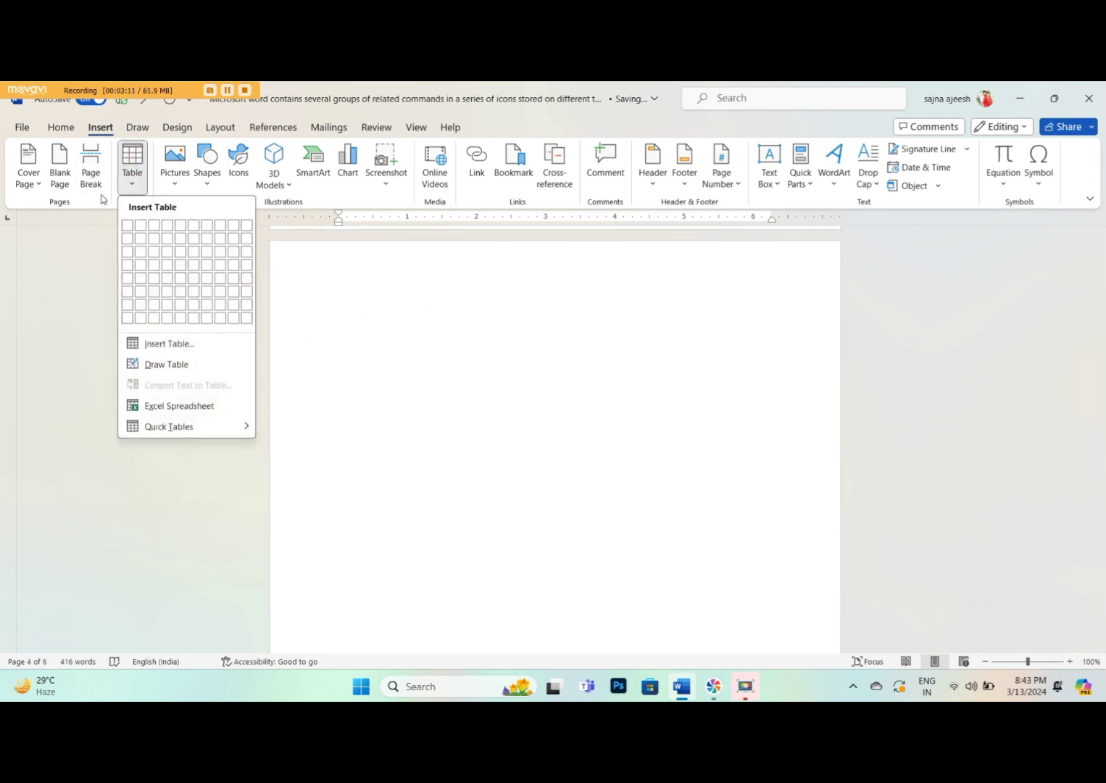
pyautogui.click(178, 426)
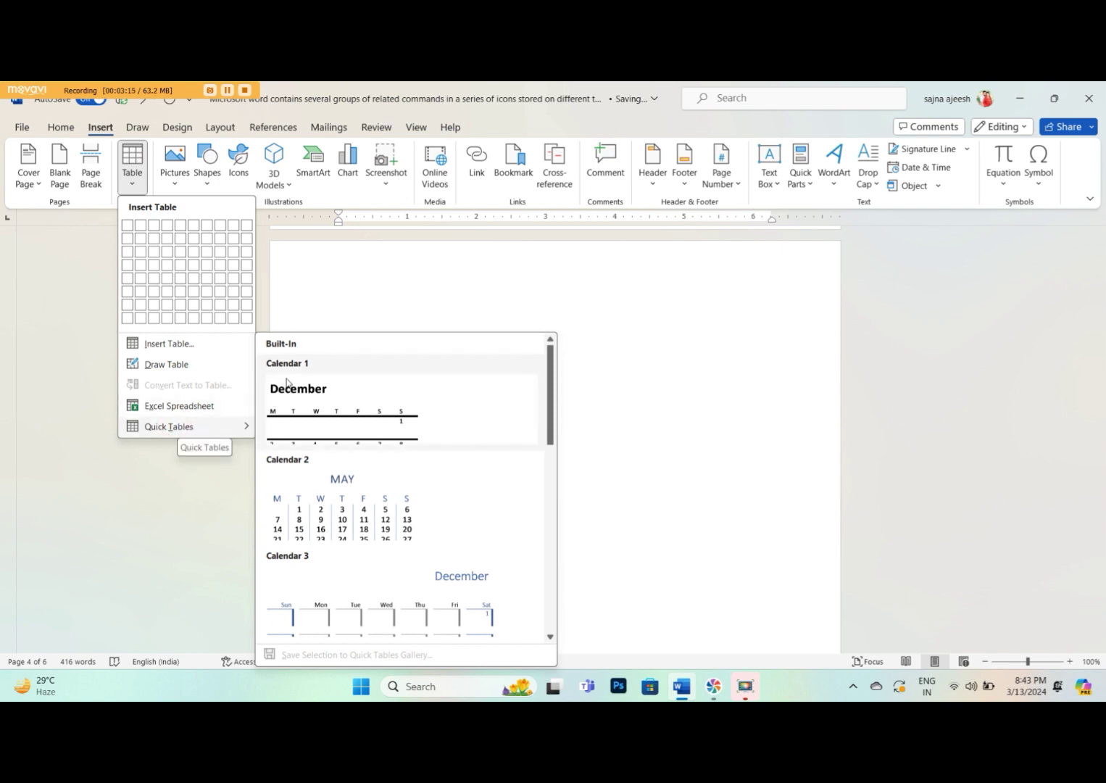
pyautogui.scroll(-3, 310, 453)
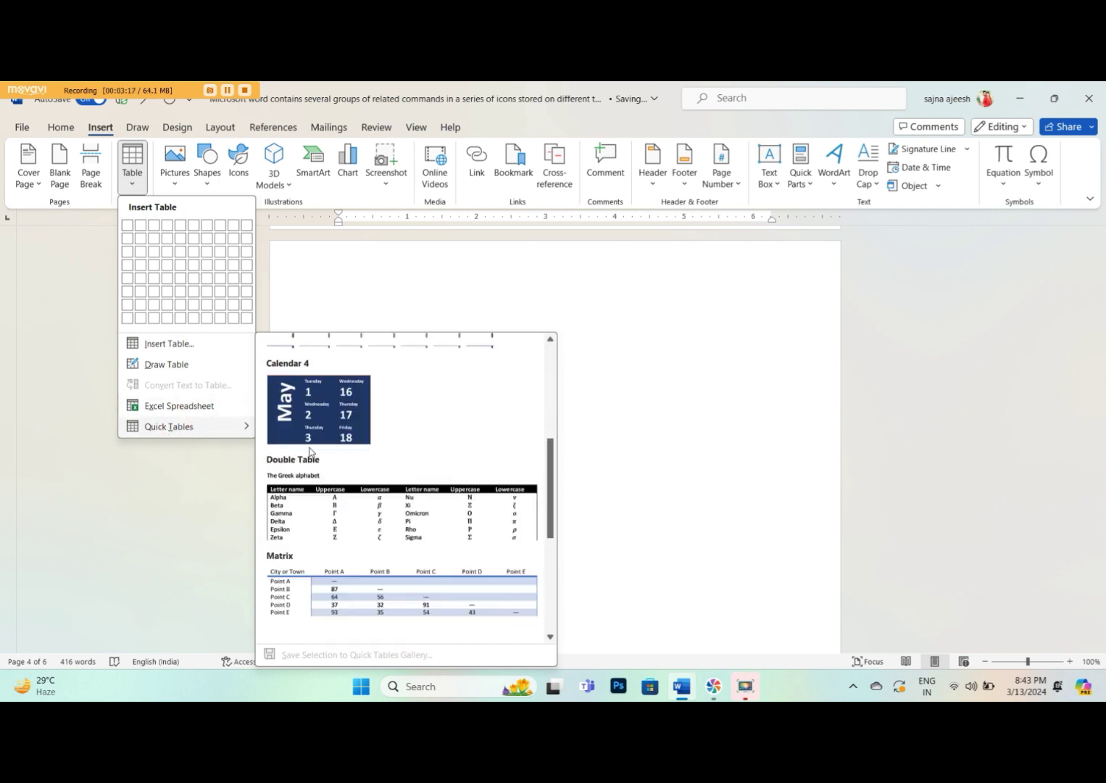
pyautogui.scroll(3, 337, 438)
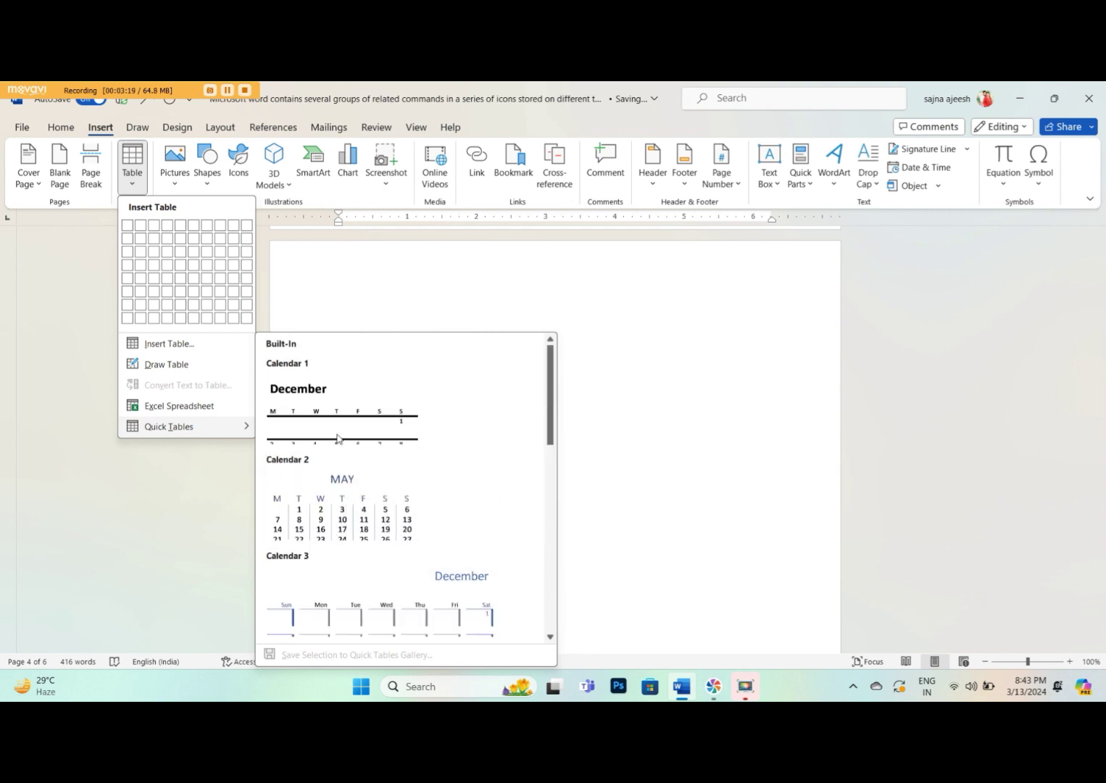
pyautogui.scroll(-3, 341, 472)
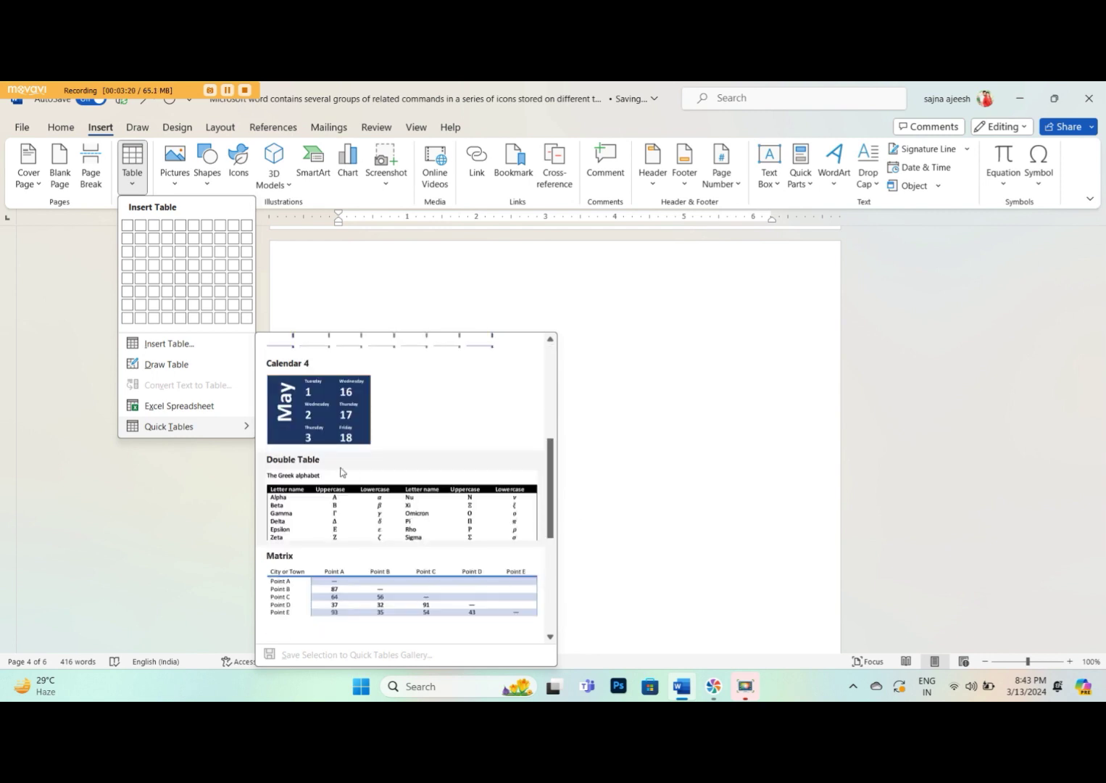
pyautogui.click(340, 528)
pyautogui.scroll(1, 501, 419)
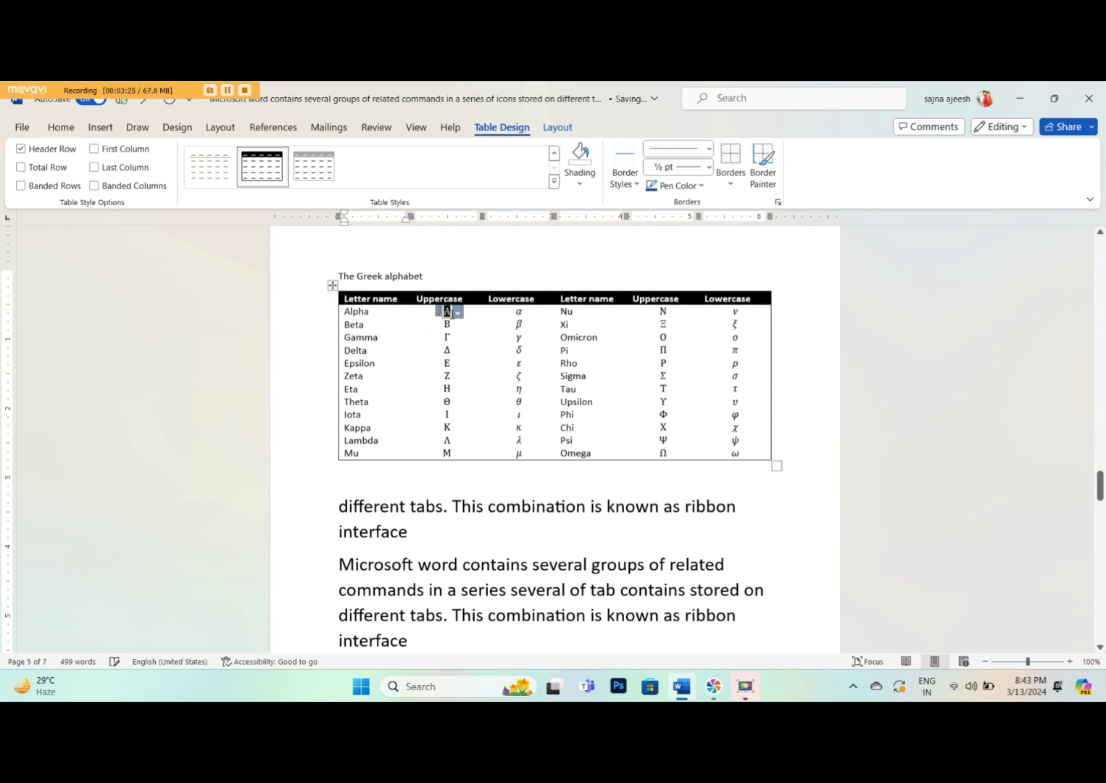
# Select various Greek alphabet table cells and add an empty line below the Alpha row
pyautogui.click(444, 311)
pyautogui.click(447, 326)
pyautogui.click(442, 335)
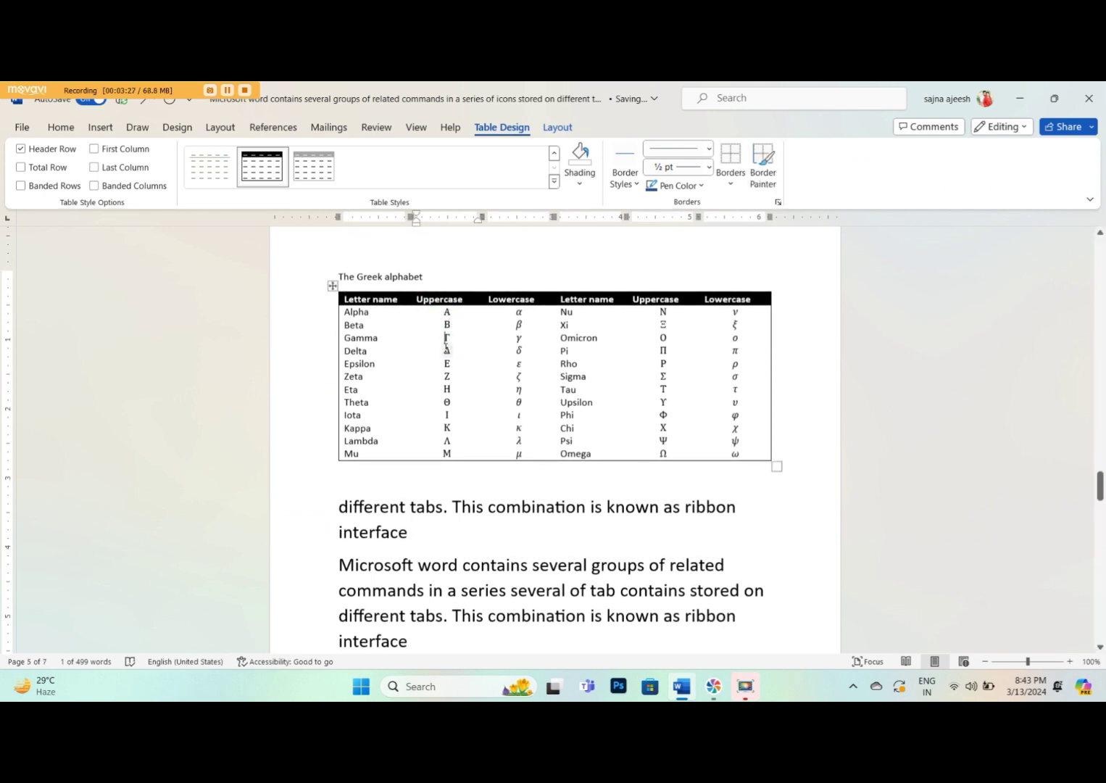
pyautogui.press('Down')
pyautogui.moveTo(515, 359); pyautogui.dragTo(519, 404)
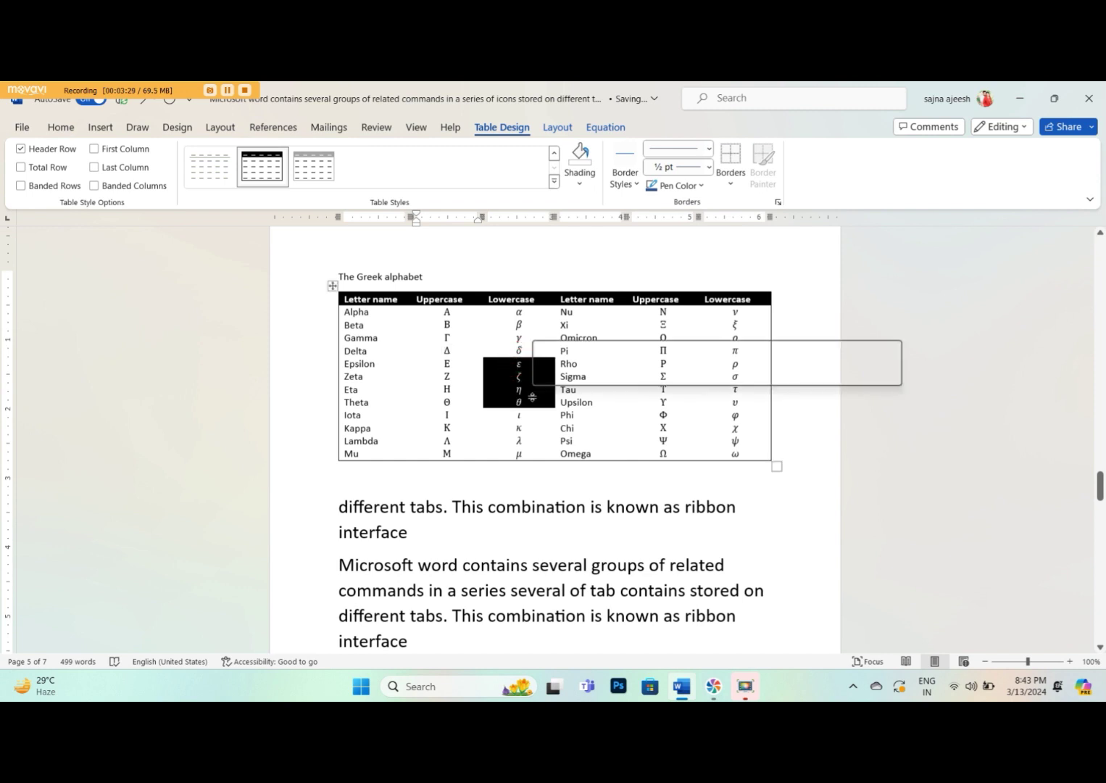
pyautogui.click(556, 318)
pyautogui.press('Return')
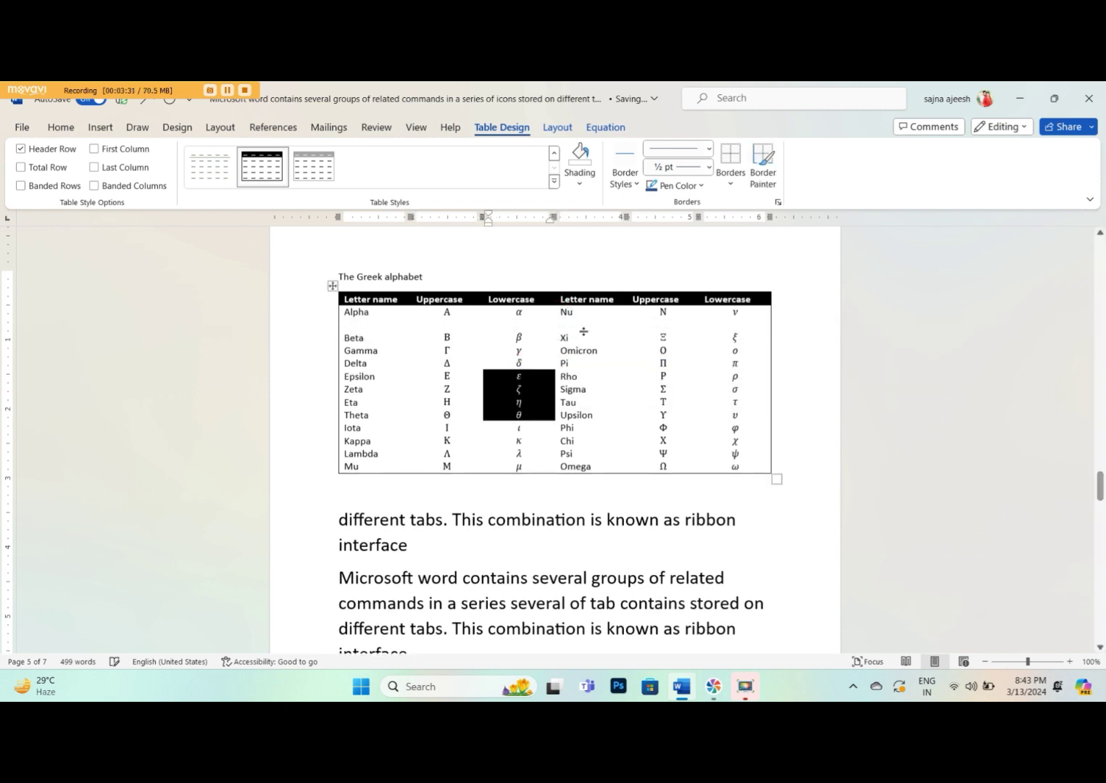
pyautogui.moveTo(384, 353); pyautogui.dragTo(486, 396)
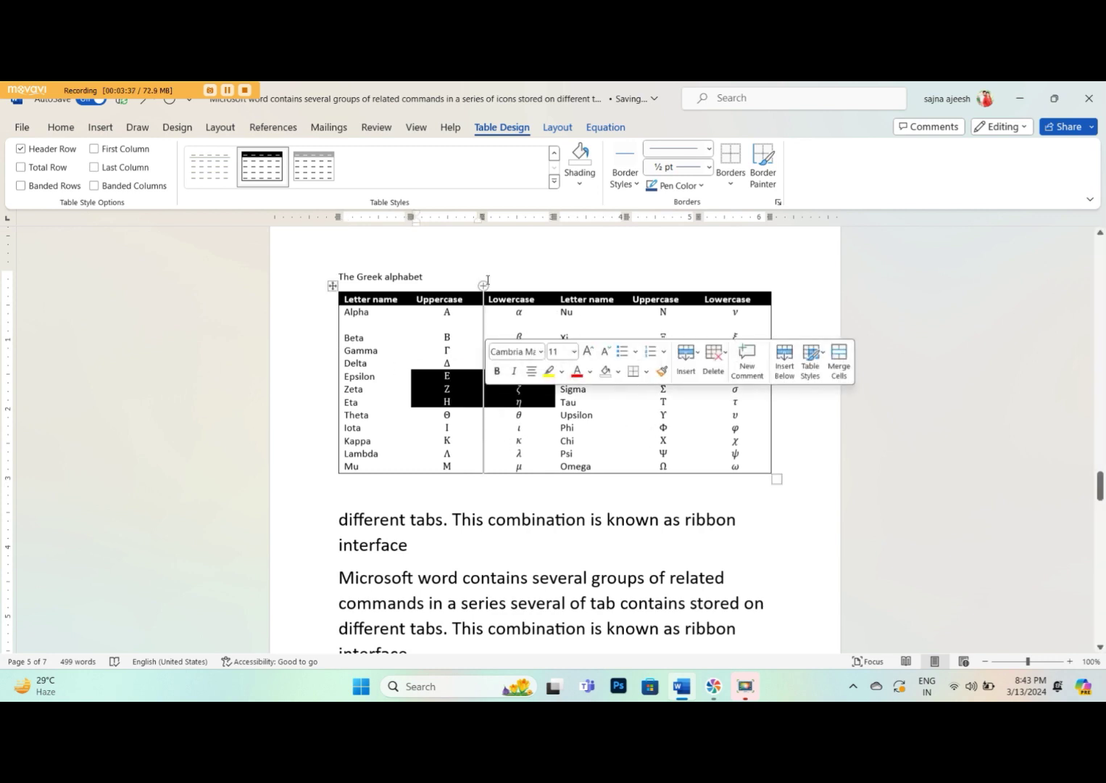
pyautogui.click(486, 276)
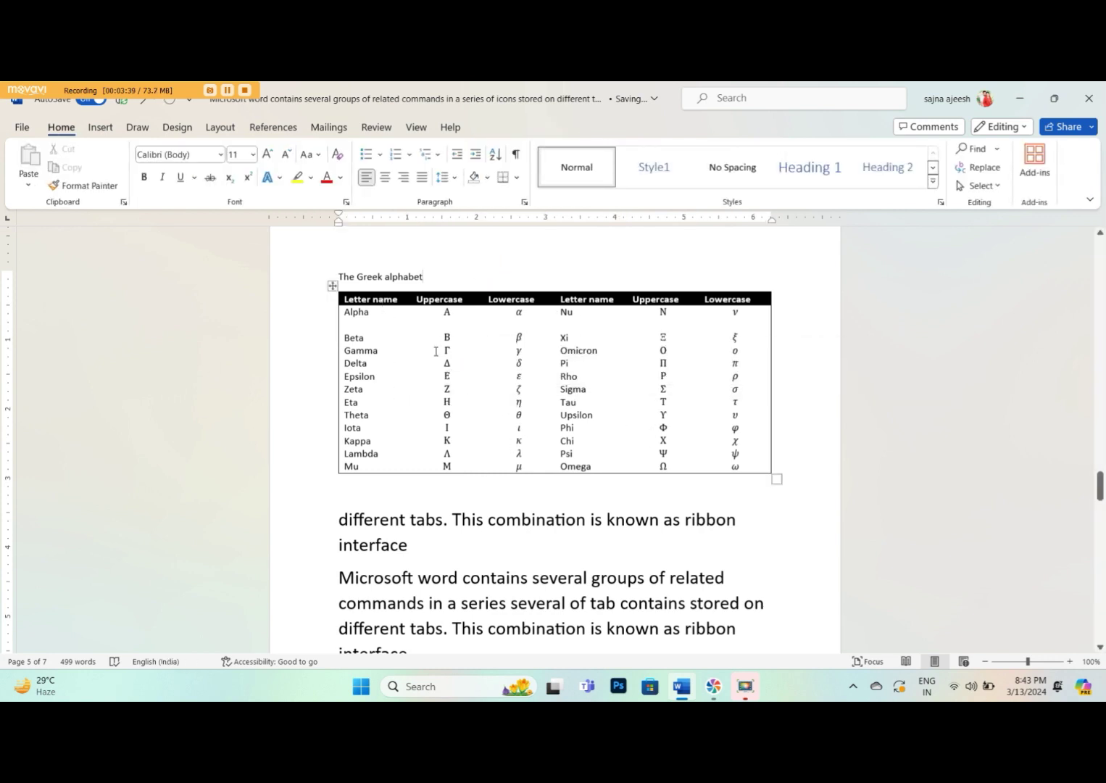
# Delete the whole Greek alphabet table and its 'The Greek alphabet' heading
pyautogui.click(333, 286)
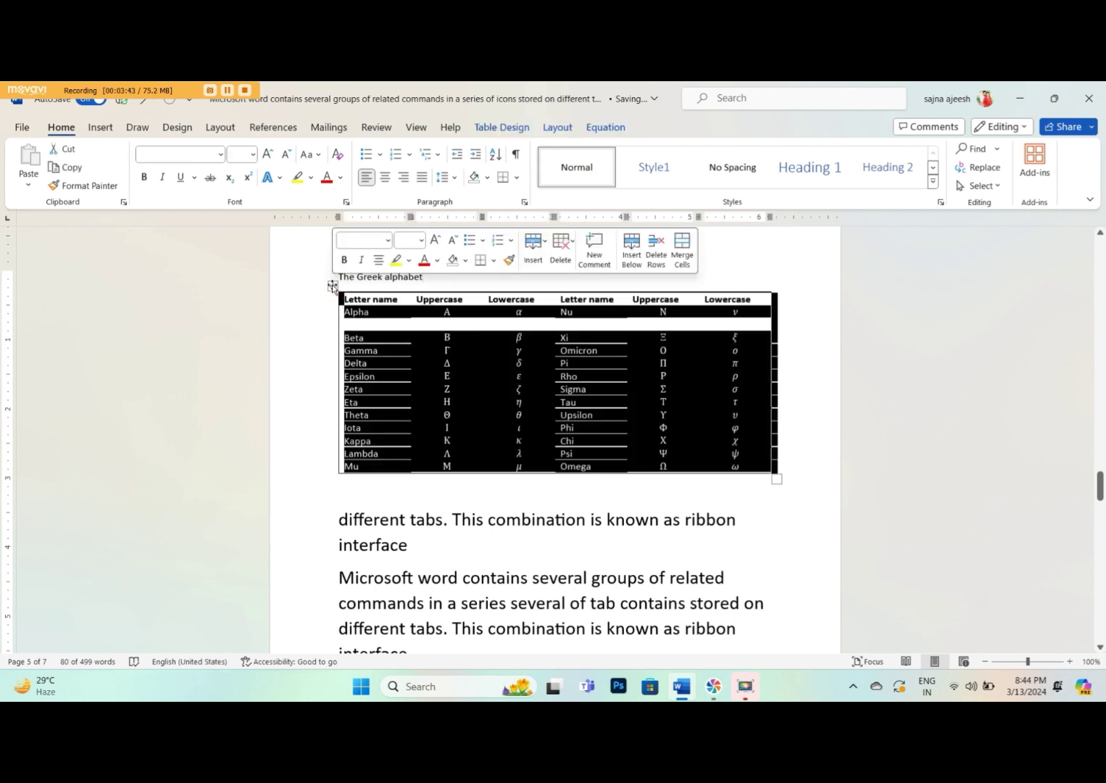
pyautogui.press('BackSpace')
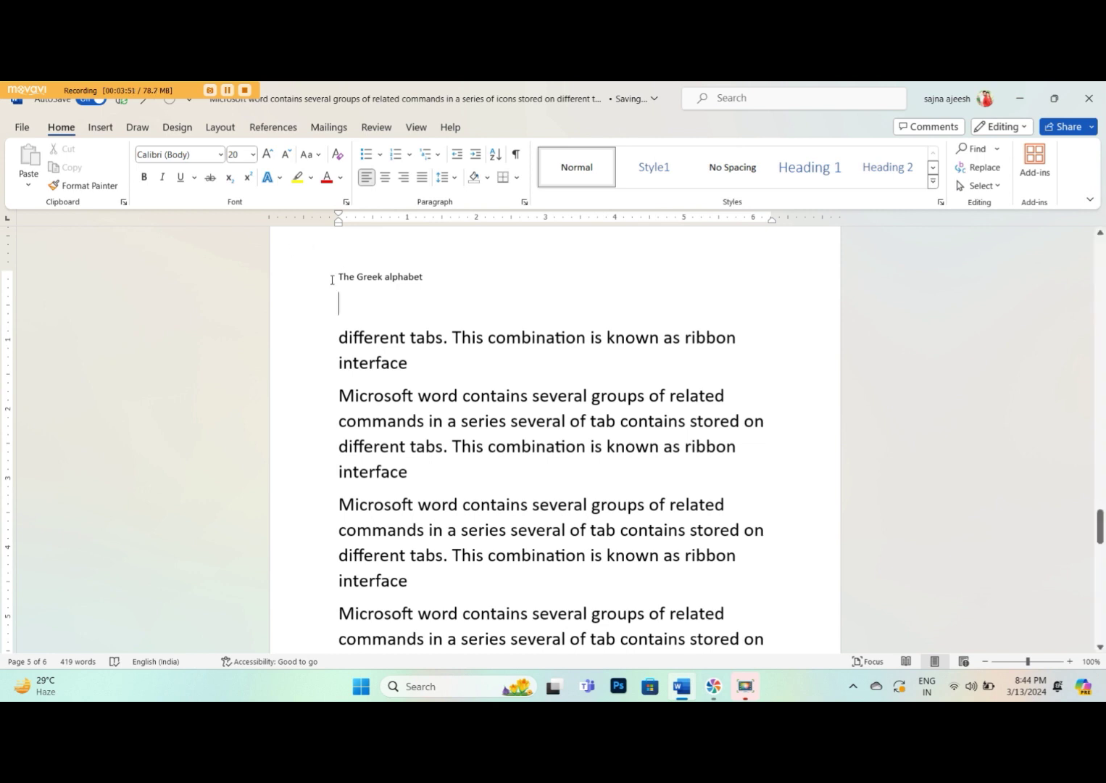
pyautogui.moveTo(349, 276); pyautogui.dragTo(426, 276)
pyautogui.press('BackSpace')
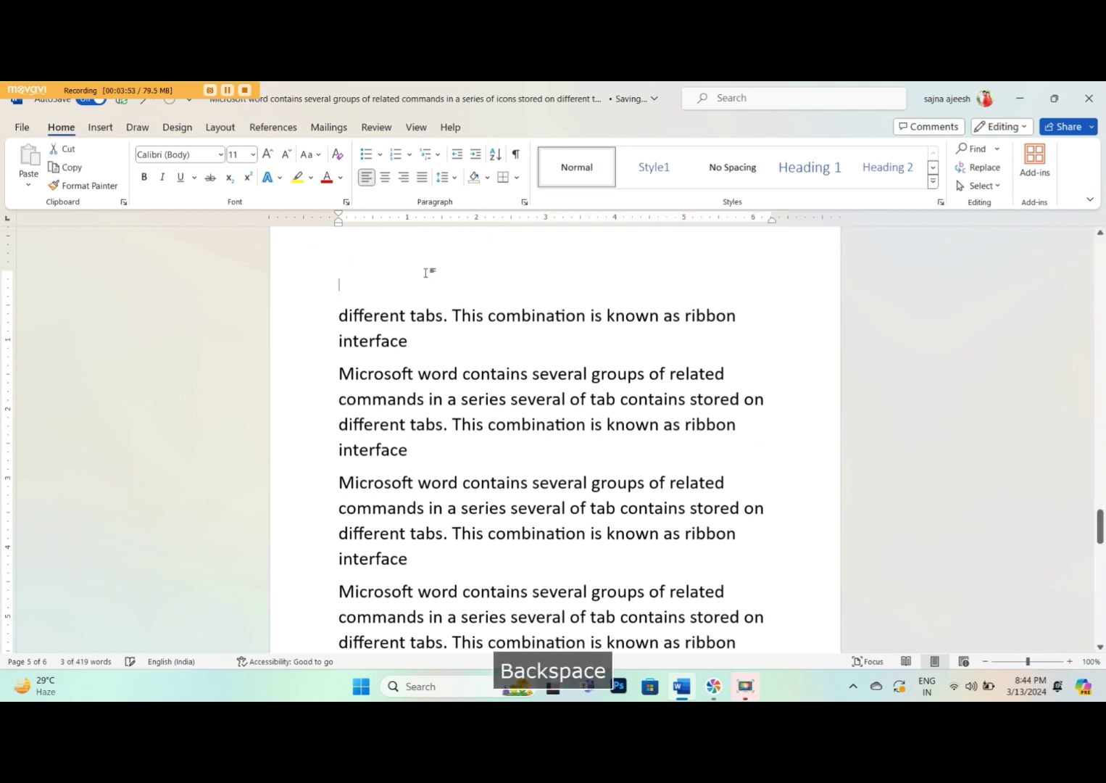
# Insert the laptop-parts picture from the Downloads folder using Pictures > This Device
pyautogui.click(103, 127)
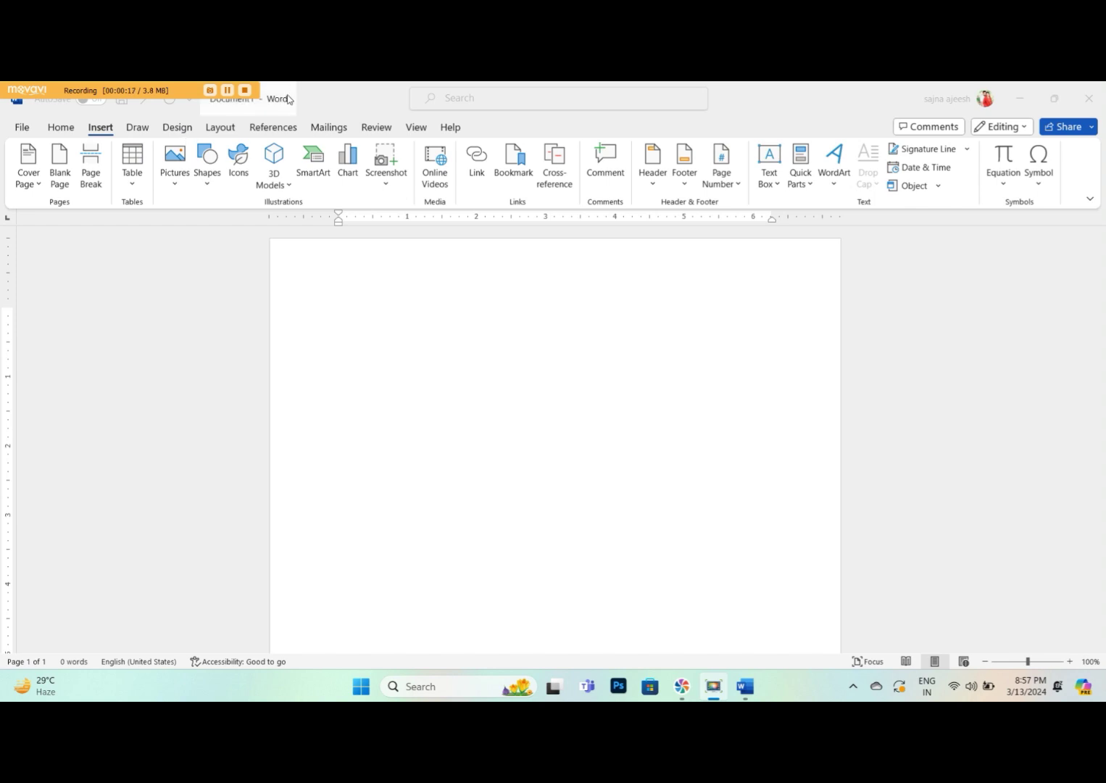
pyautogui.click(175, 184)
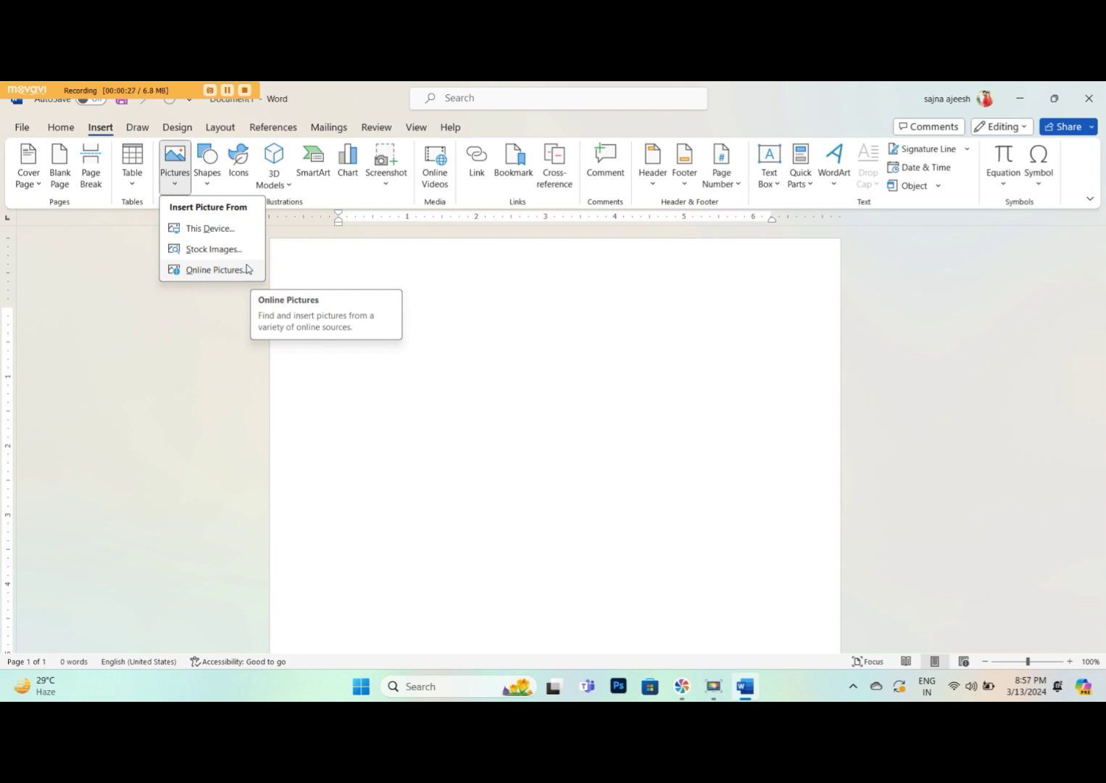
pyautogui.click(210, 229)
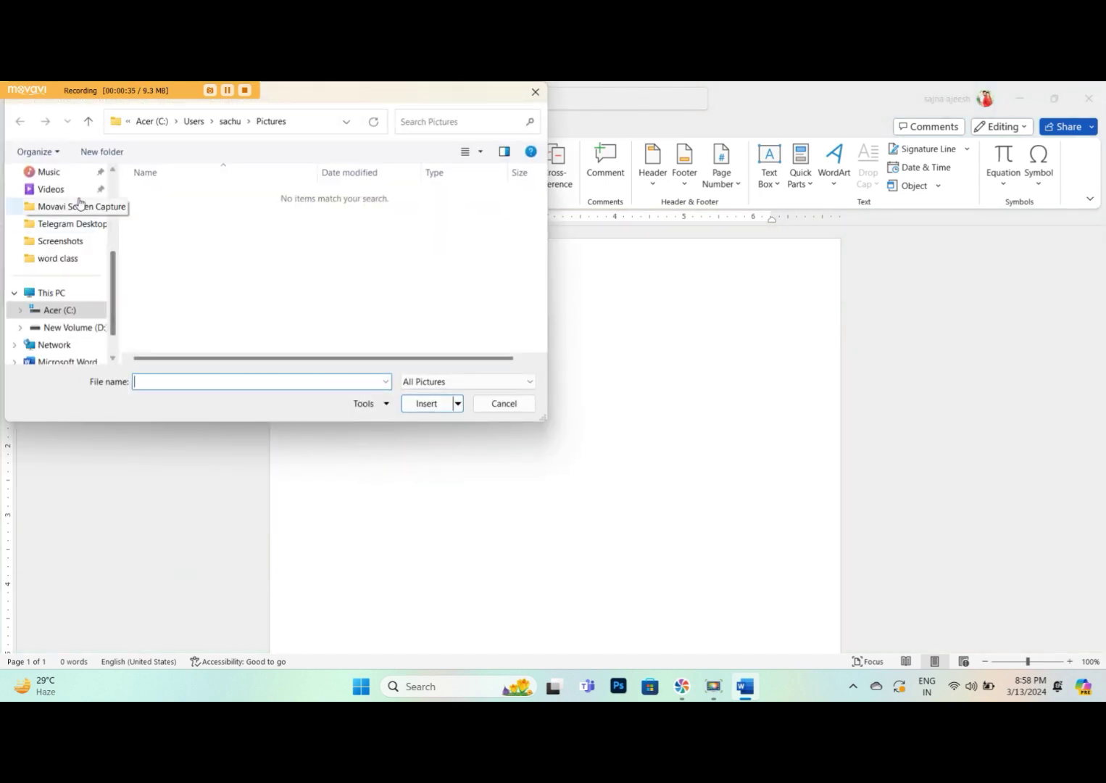
pyautogui.scroll(3, 84, 212)
pyautogui.click(77, 262)
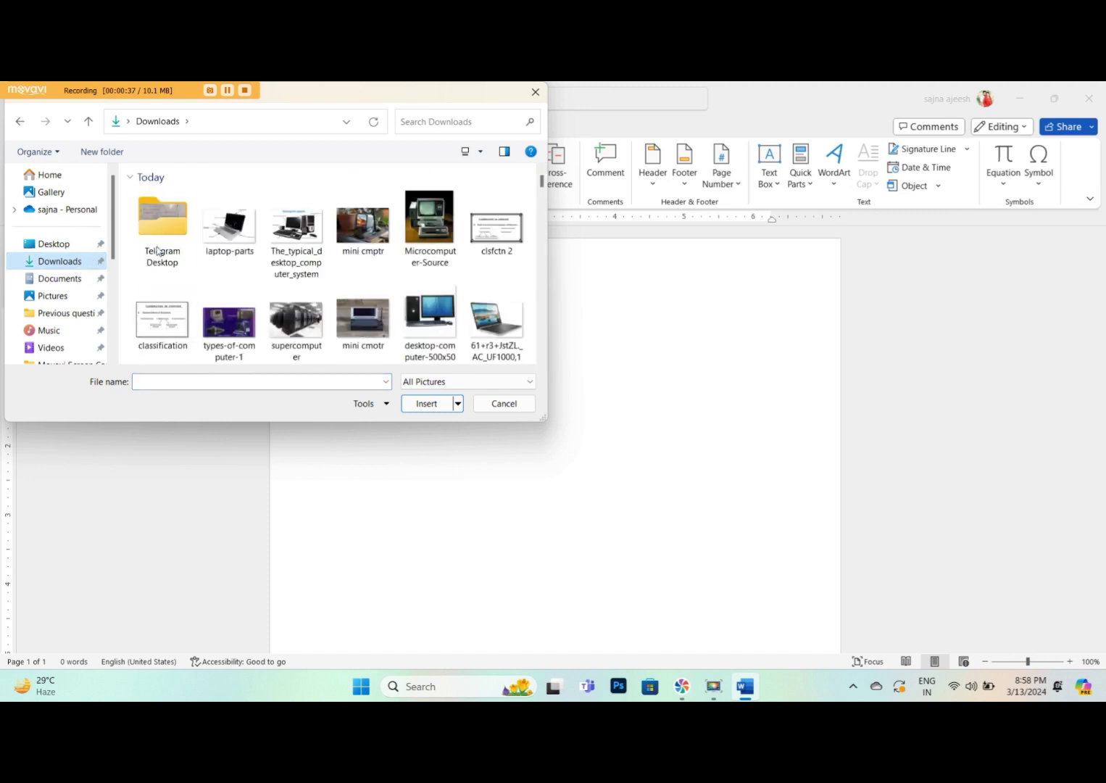
pyautogui.doubleClick(240, 236)
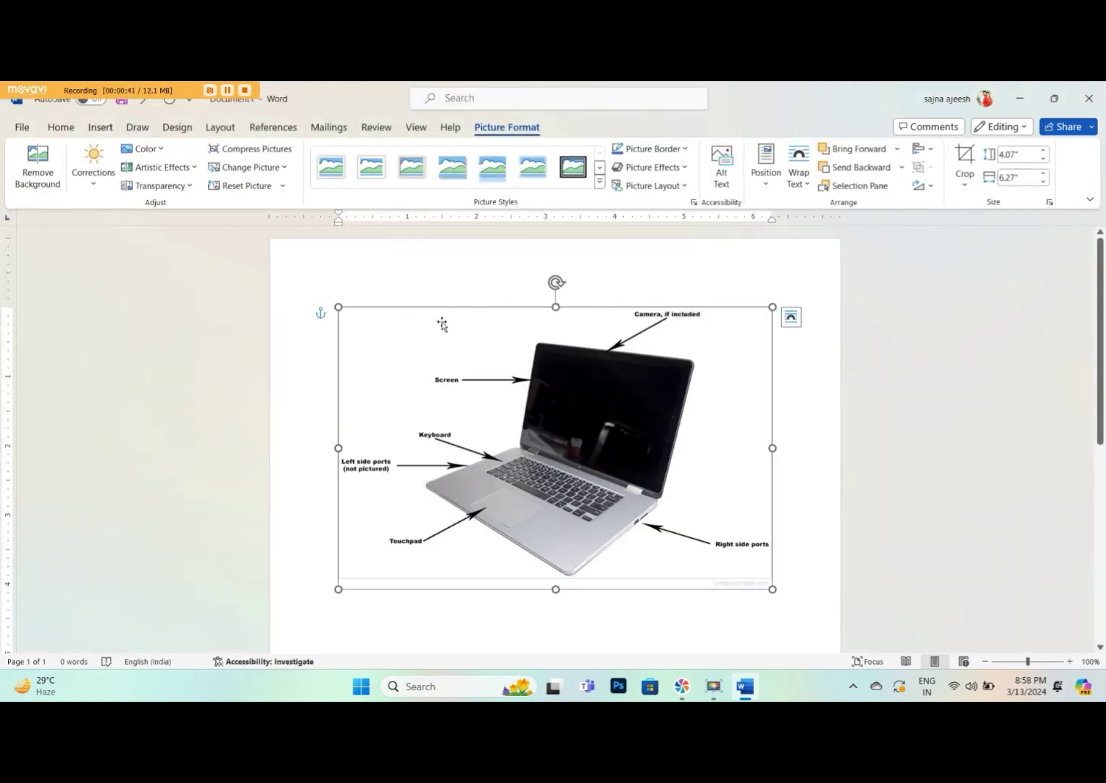
# Deselect the laptop-parts picture and bring up the Insert commands
pyautogui.click(431, 276)
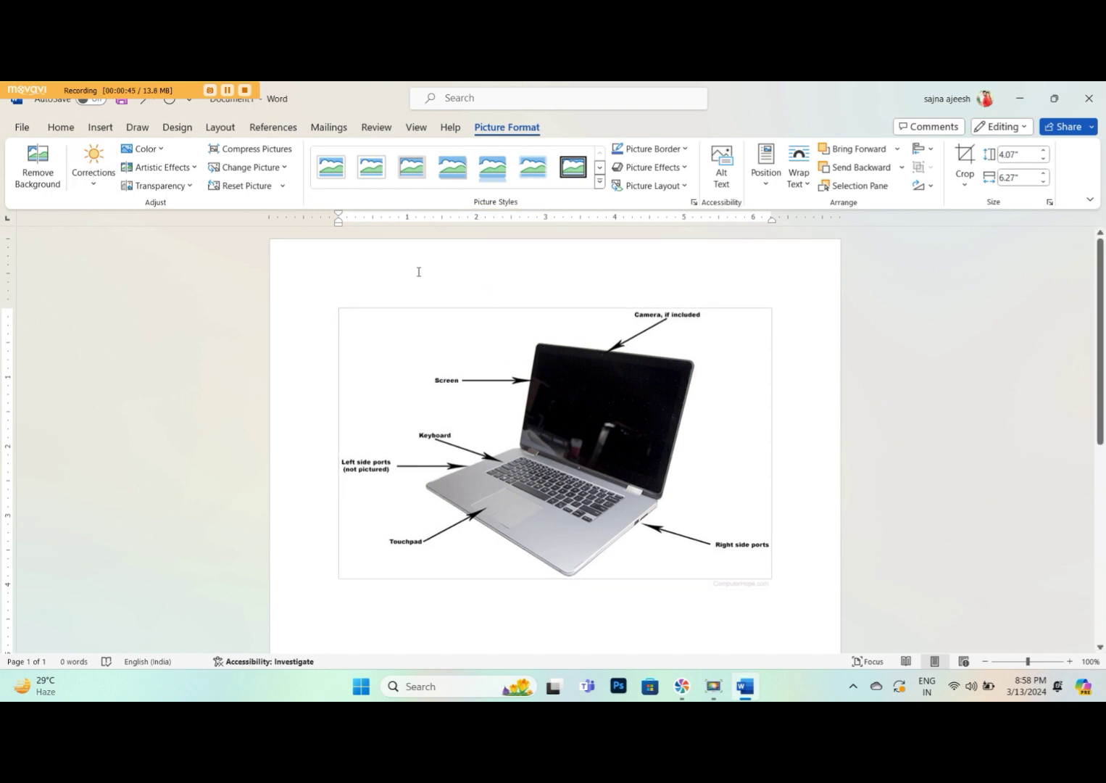
pyautogui.click(444, 302)
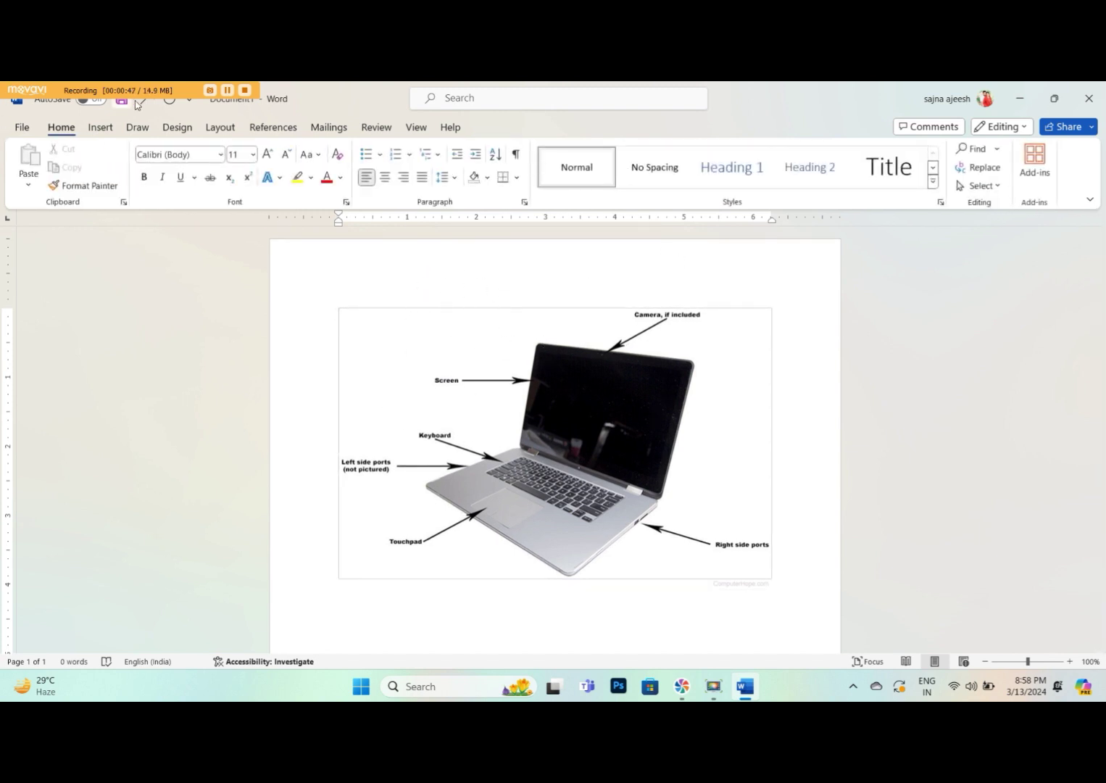
pyautogui.click(100, 127)
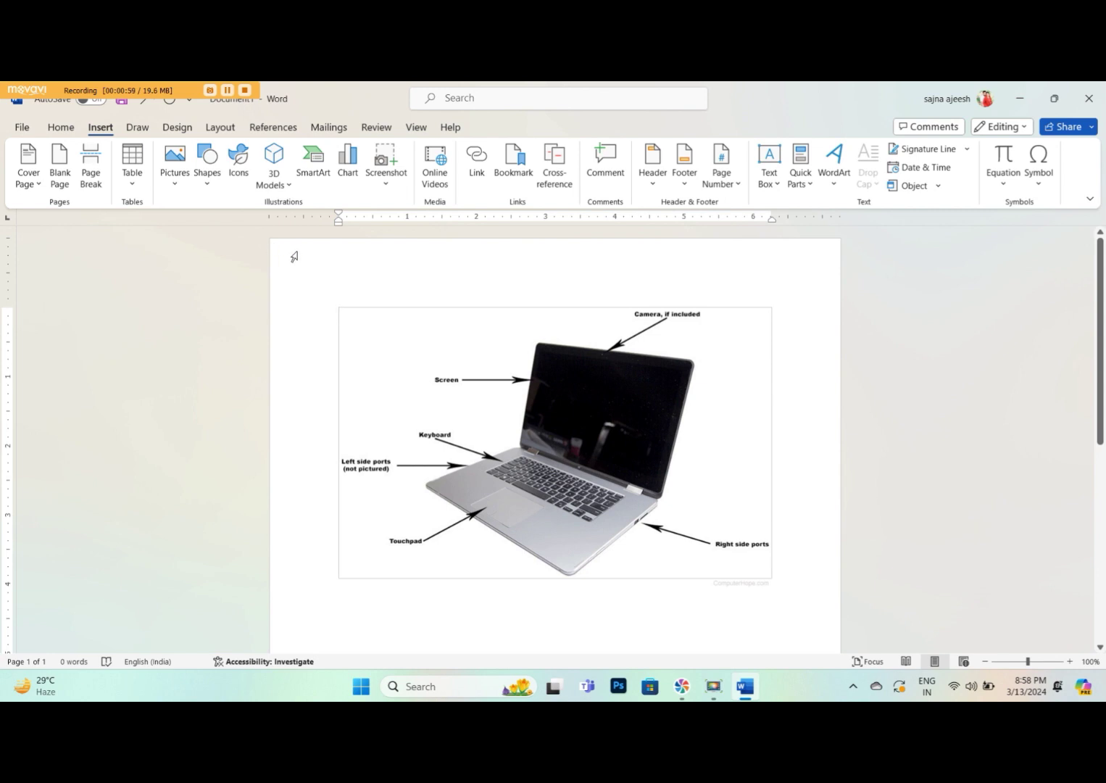
pyautogui.click(175, 180)
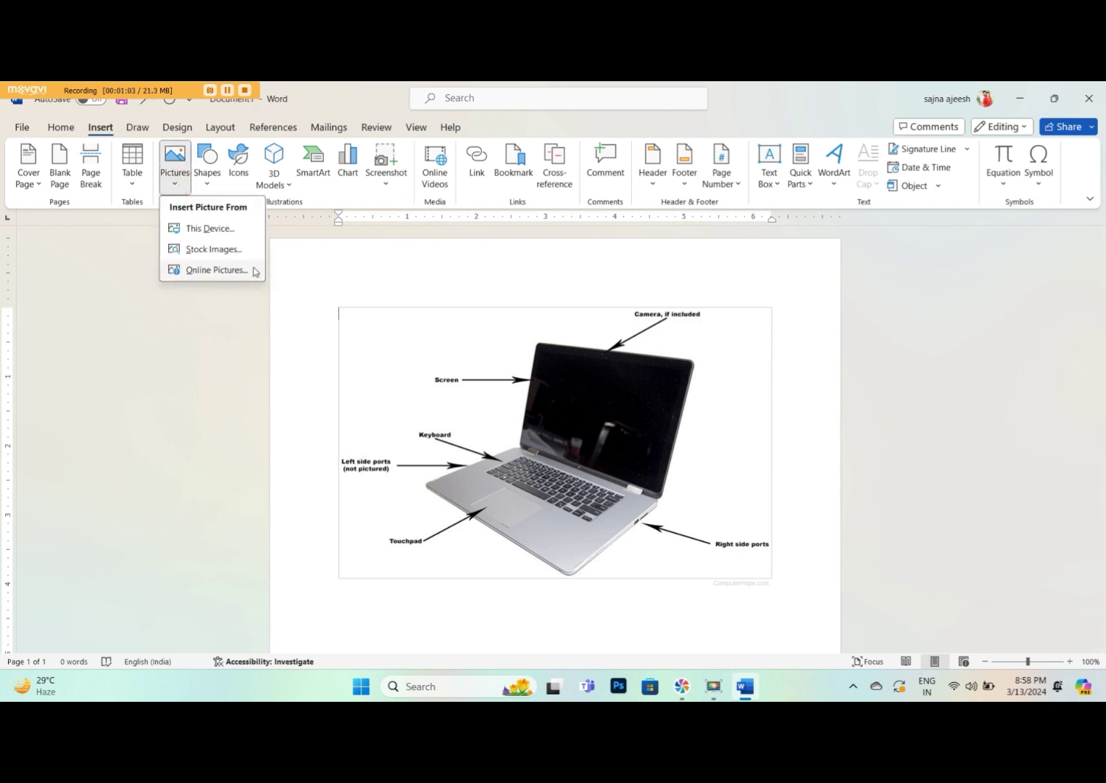
pyautogui.click(328, 274)
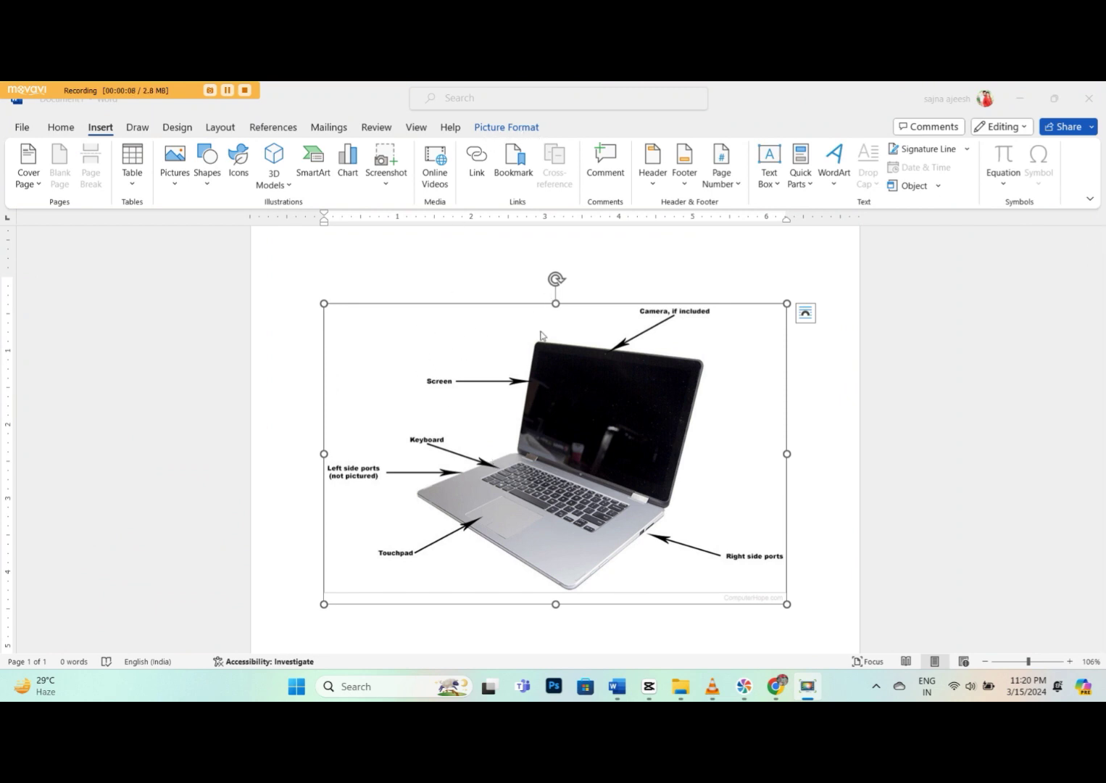
# On Picture Format, try Remove Background and close the Corrections gallery without changes
pyautogui.click(506, 128)
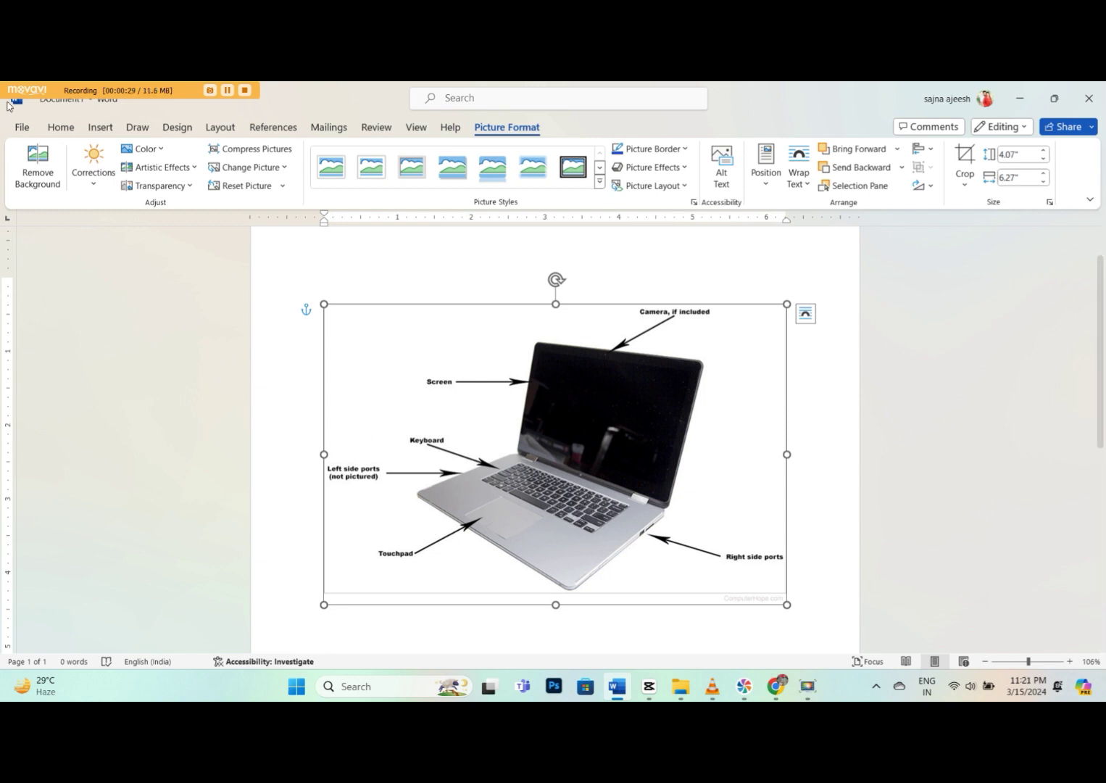
pyautogui.click(38, 159)
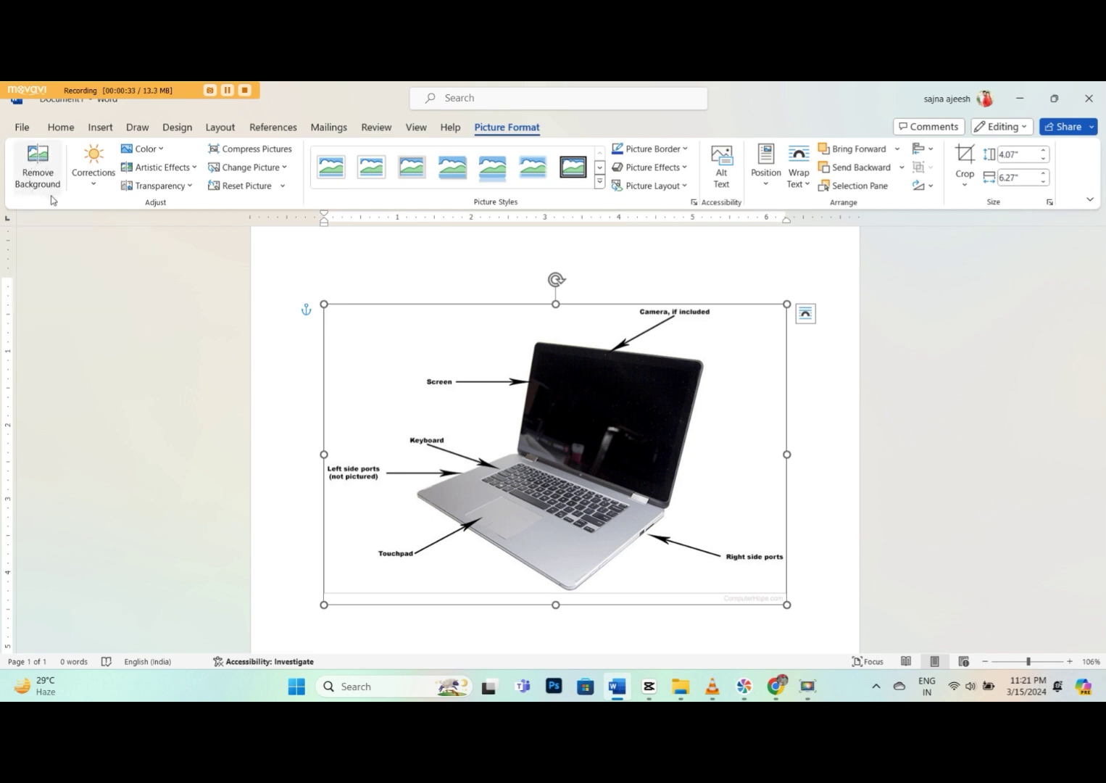
pyautogui.click(92, 185)
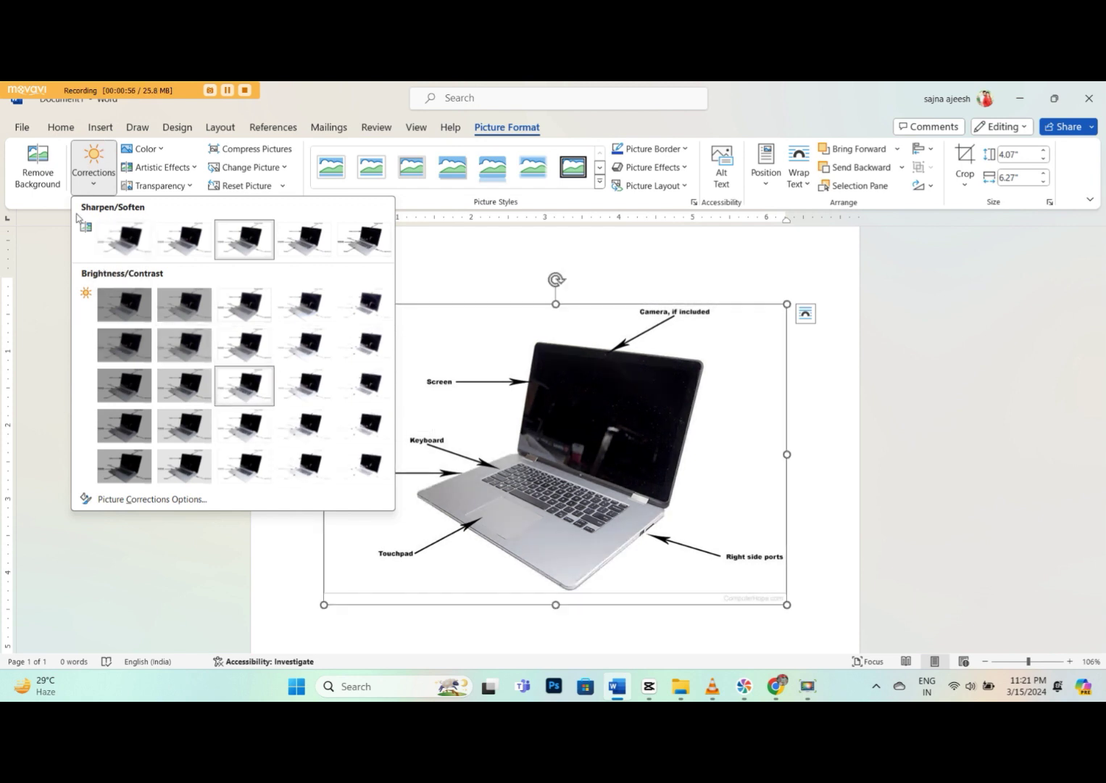
pyautogui.click(50, 288)
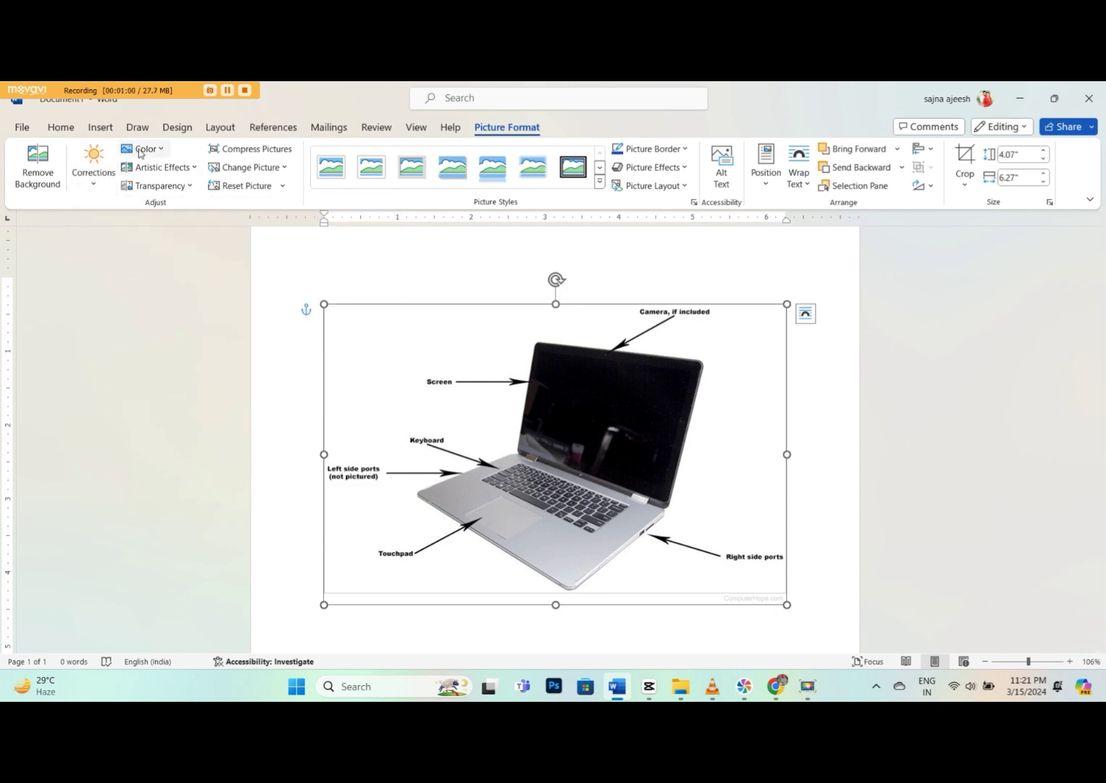
pyautogui.click(161, 152)
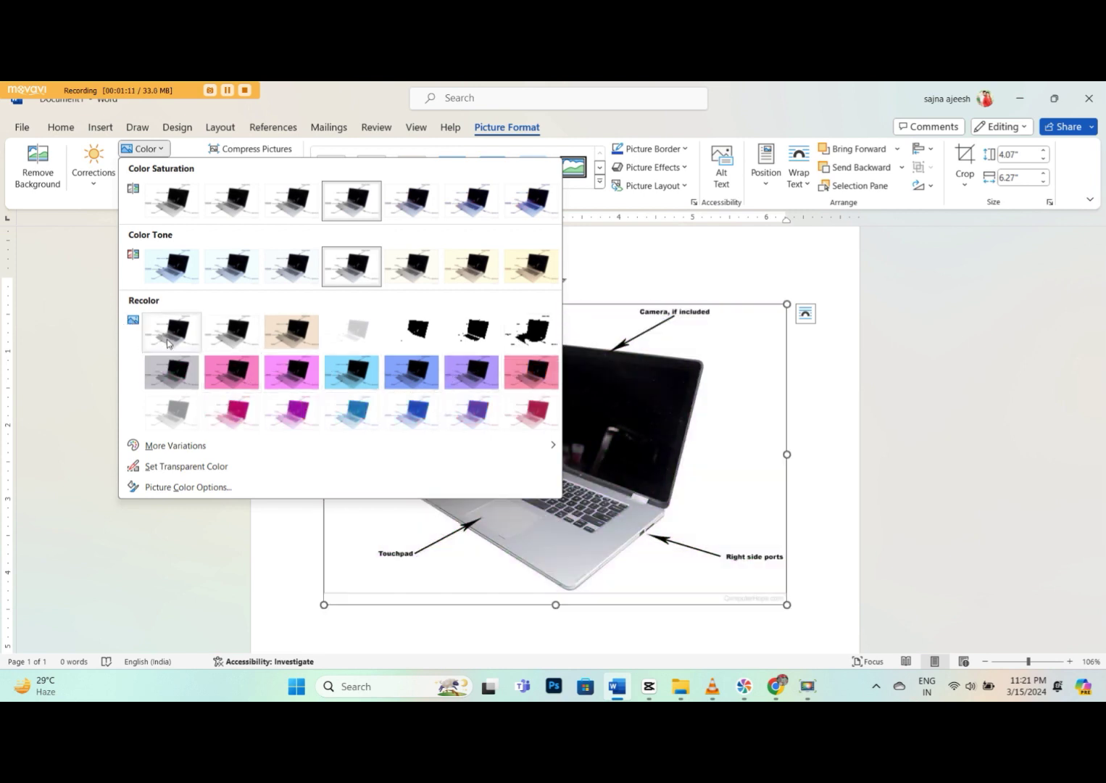
pyautogui.click(94, 301)
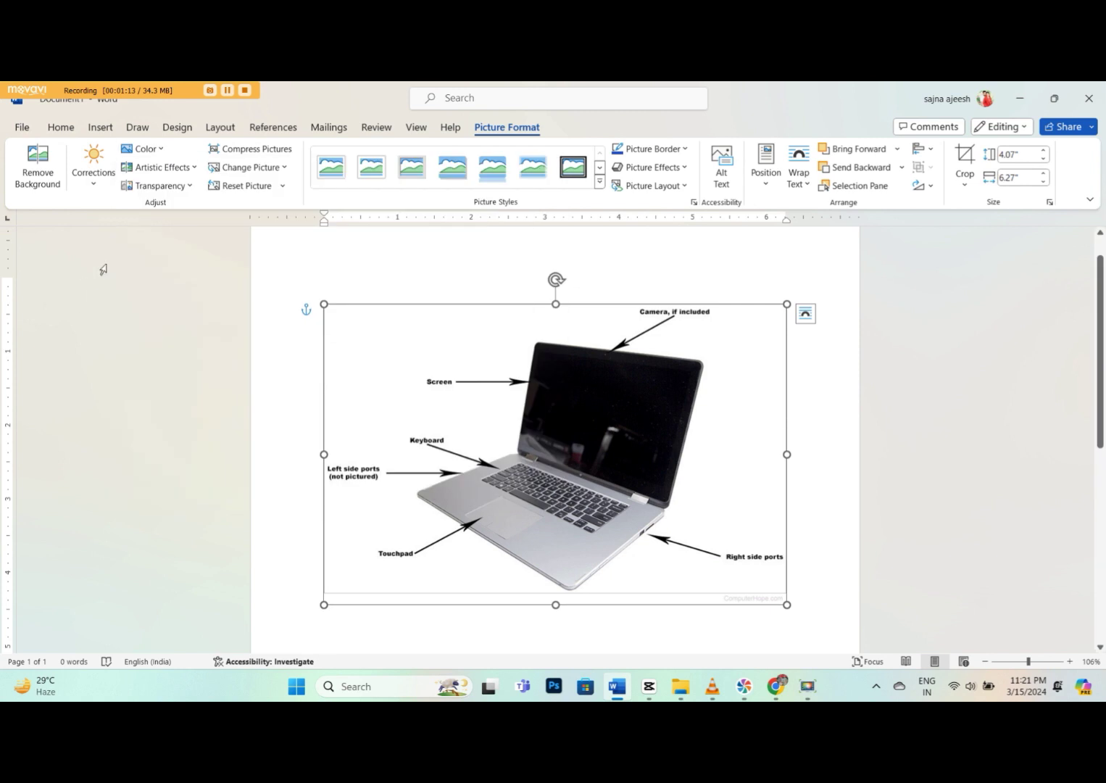
pyautogui.click(193, 172)
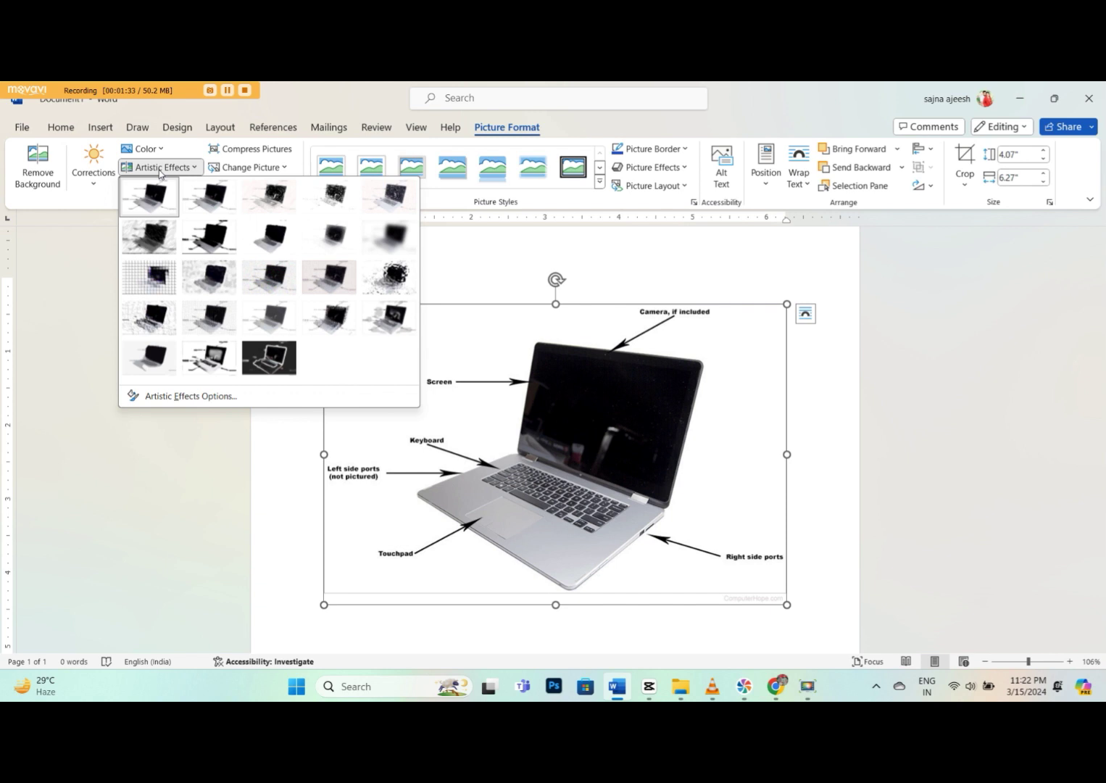
pyautogui.click(71, 298)
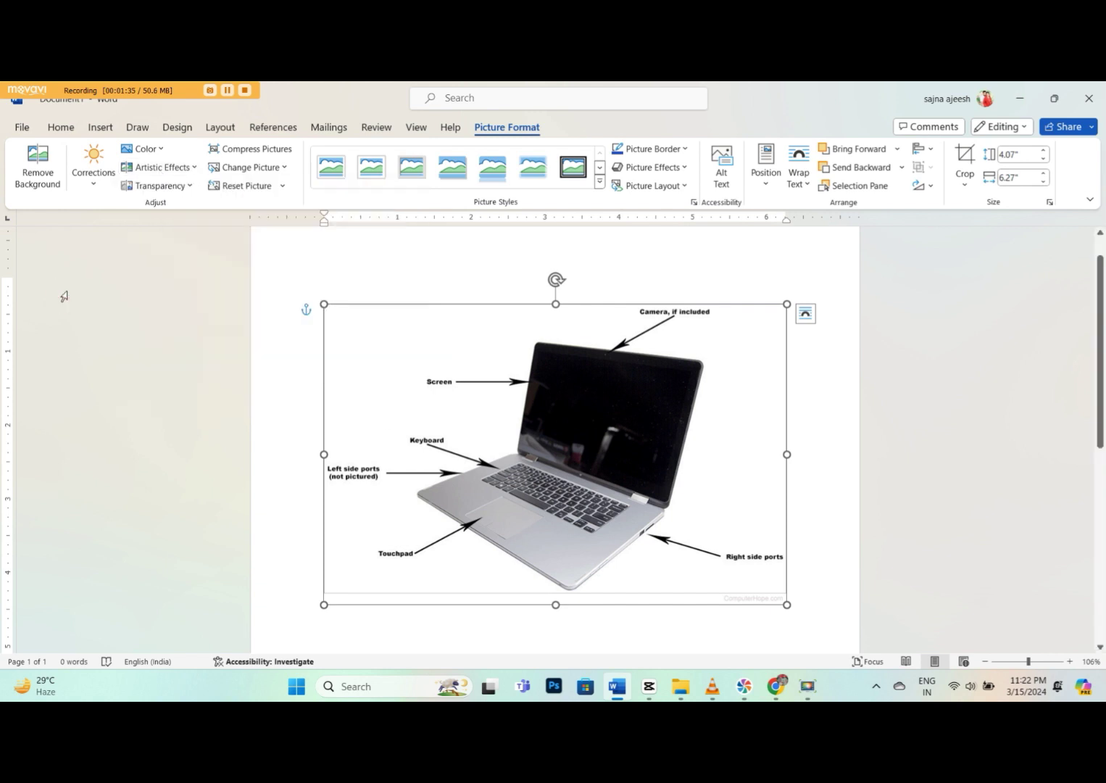
# Compress only the laptop picture at default resolution, deleting its cropped areas
pyautogui.click(189, 187)
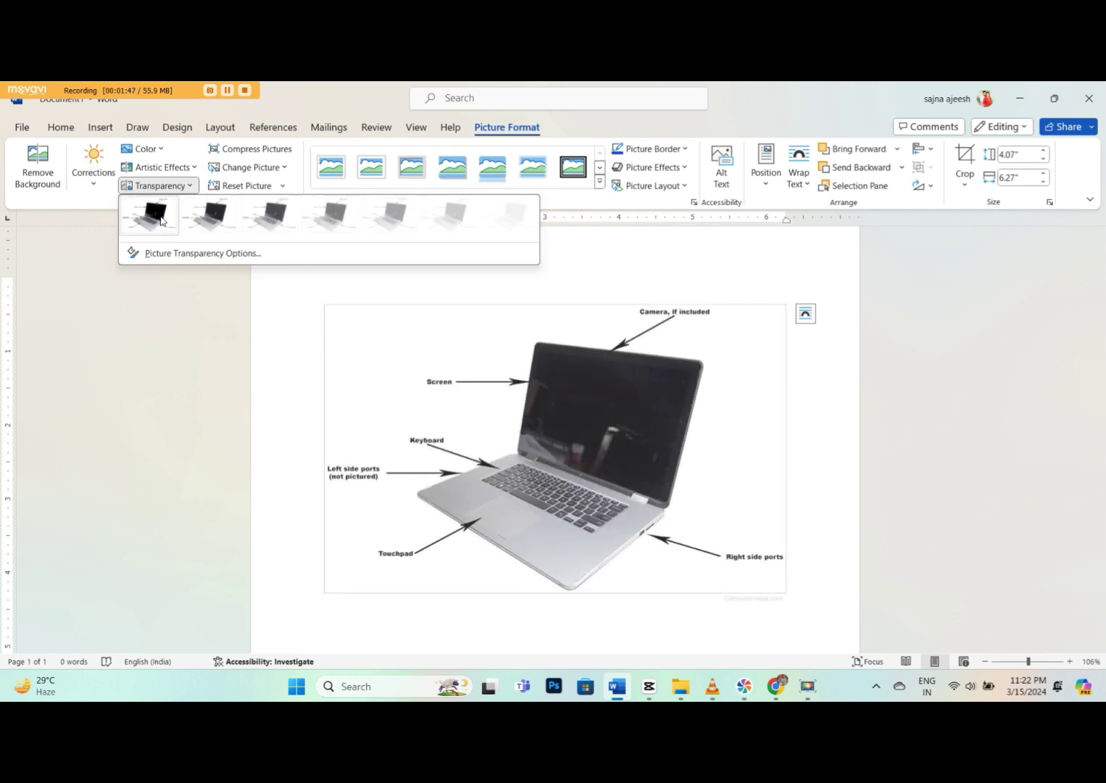
pyautogui.click(269, 151)
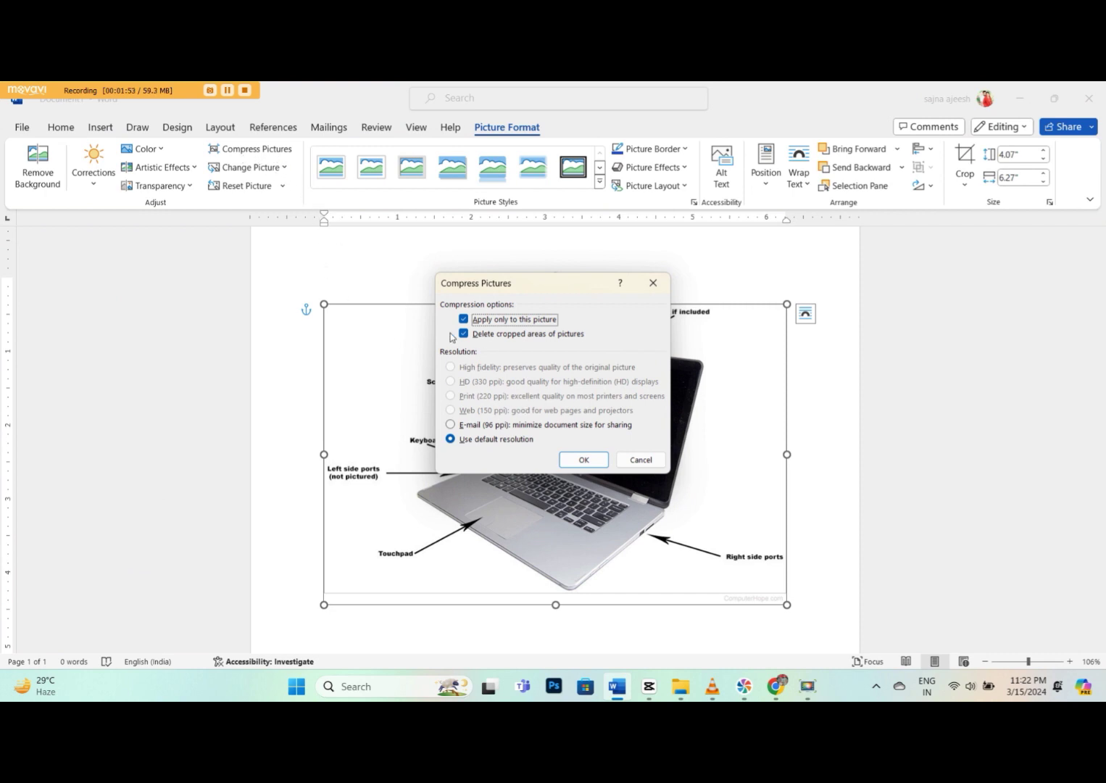
pyautogui.click(584, 460)
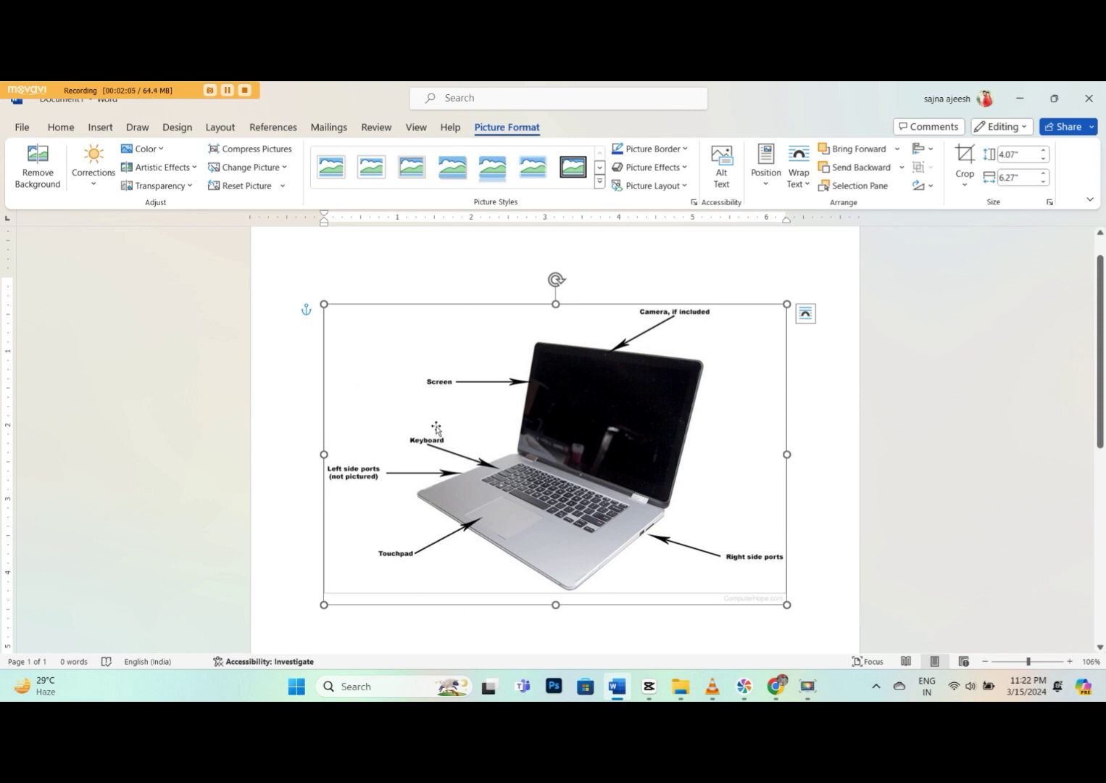
# Swap the laptop-parts picture for the monitor image from the Downloads folder
pyautogui.click(285, 167)
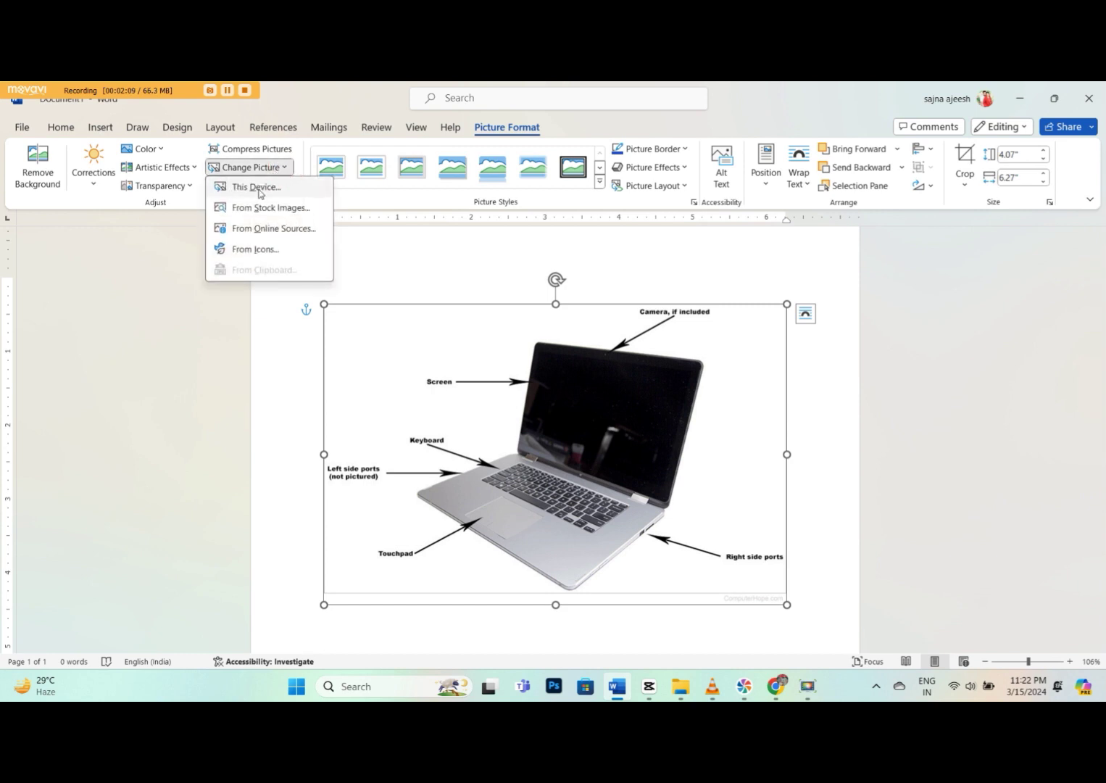
pyautogui.click(263, 188)
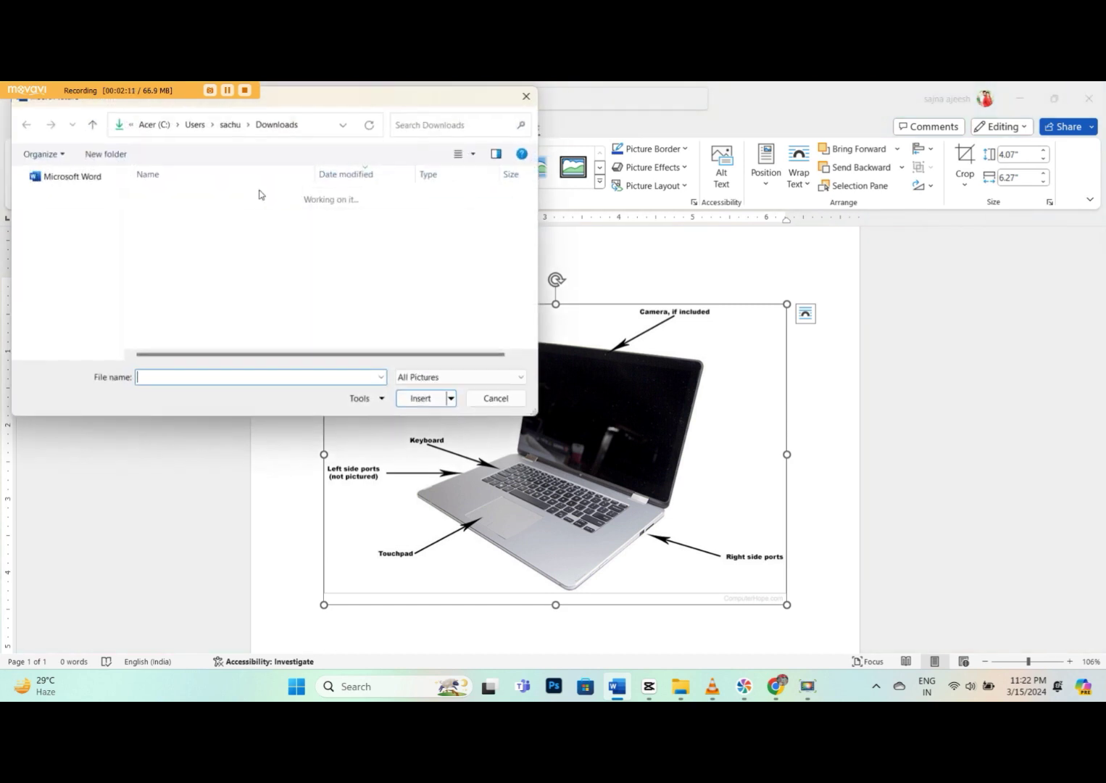
pyautogui.scroll(3, 54, 200)
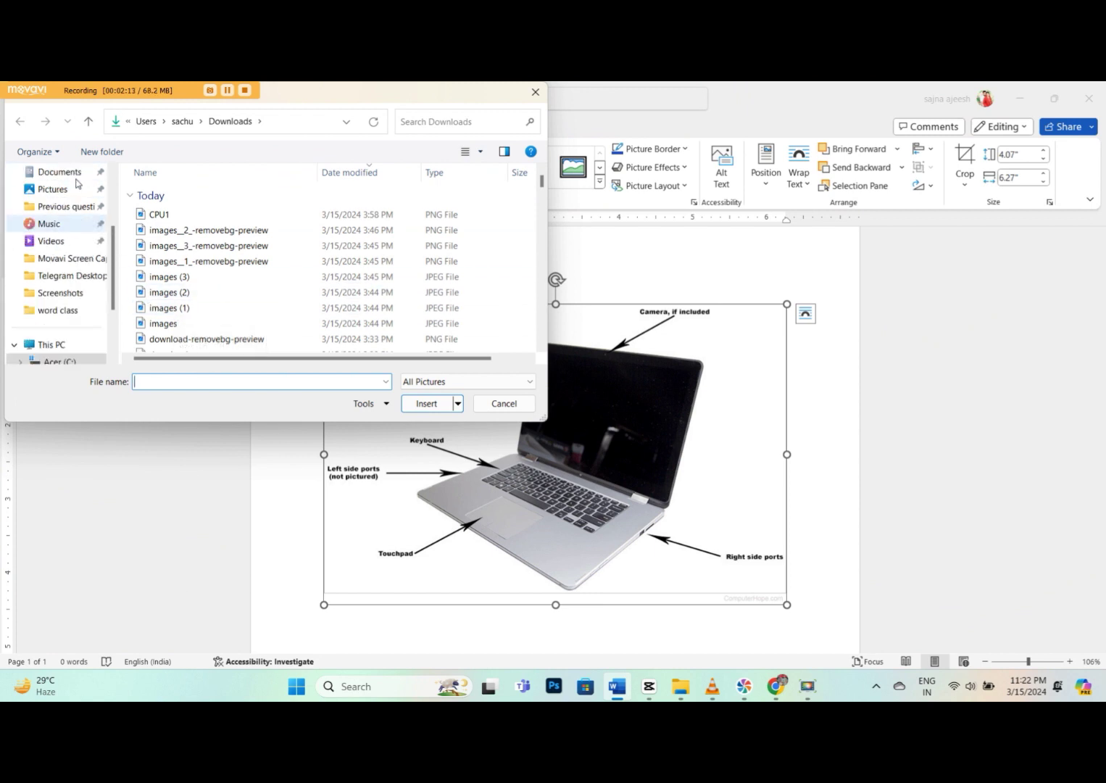
pyautogui.click(36, 261)
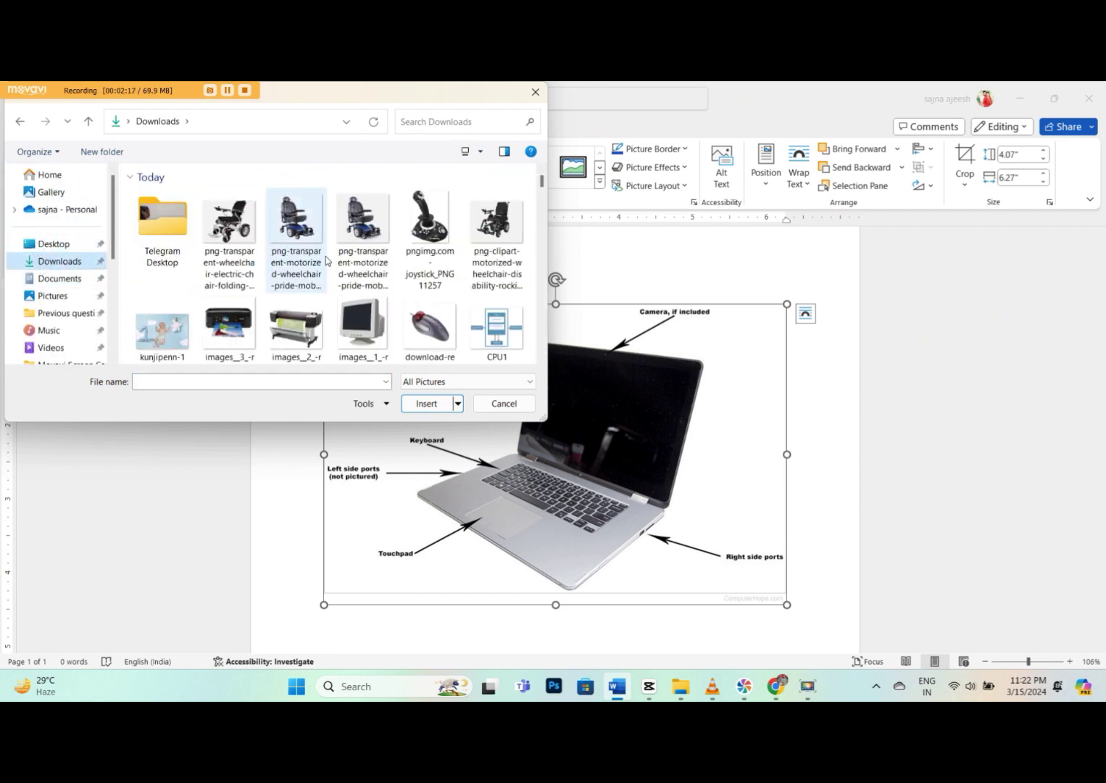
pyautogui.doubleClick(370, 316)
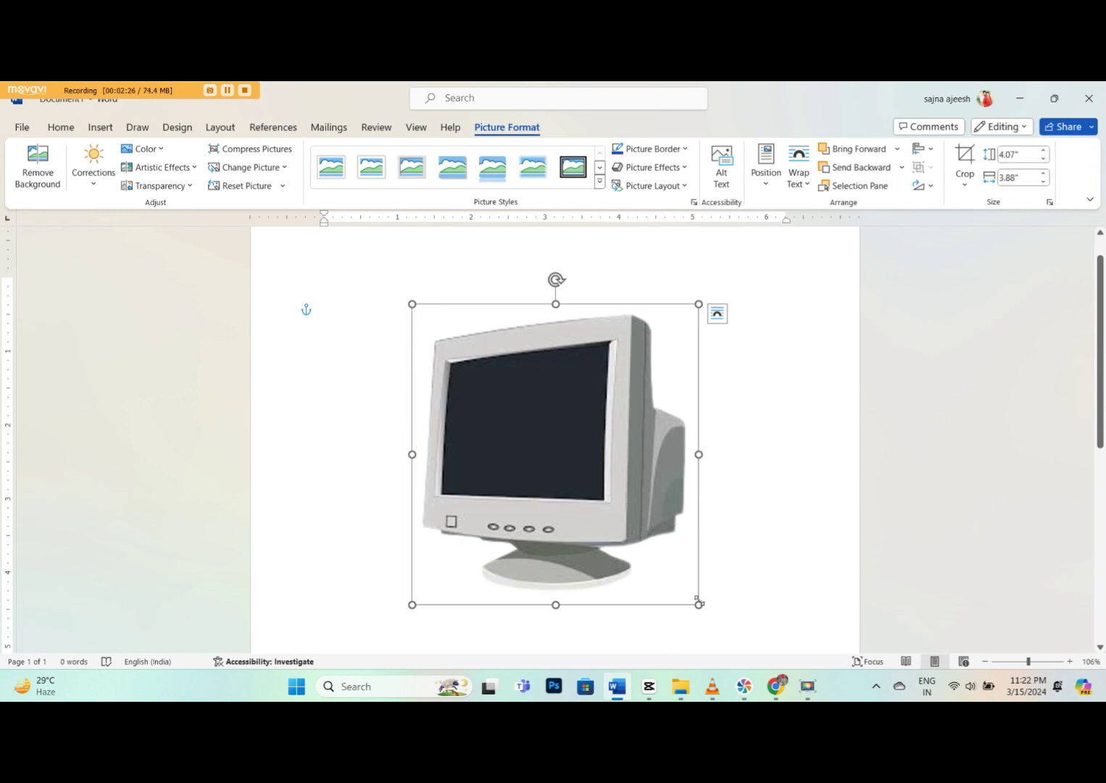
pyautogui.moveTo(699, 604); pyautogui.dragTo(541, 439)
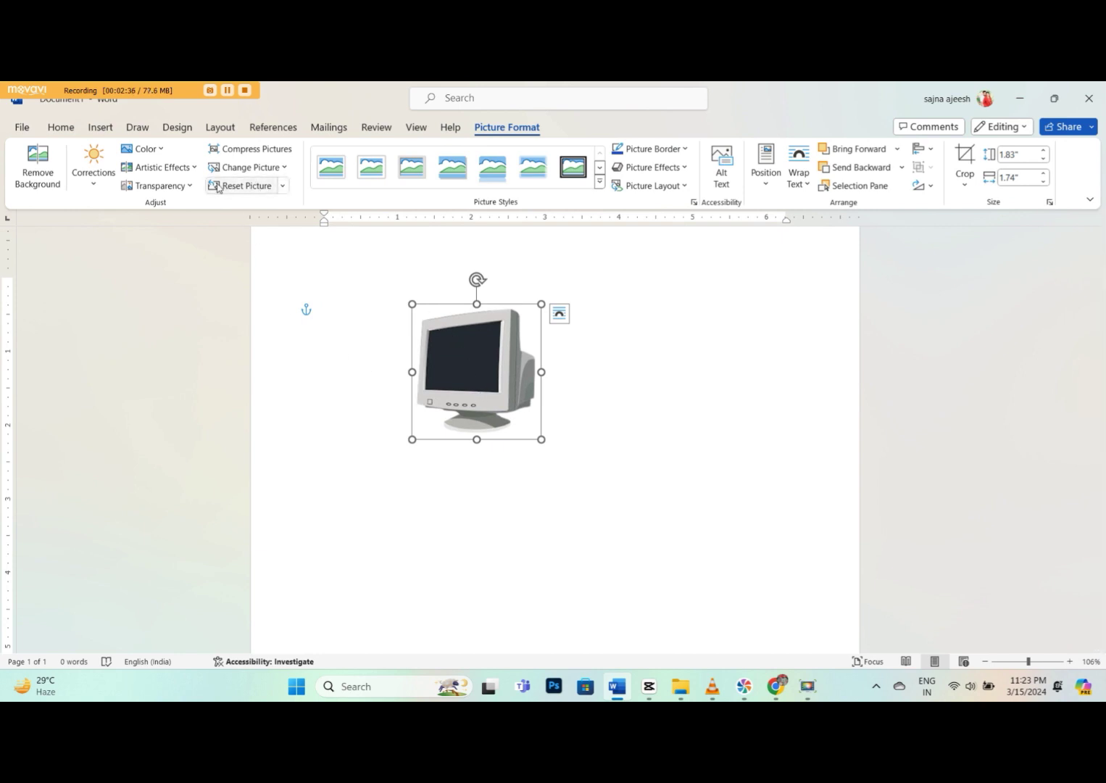
pyautogui.click(282, 187)
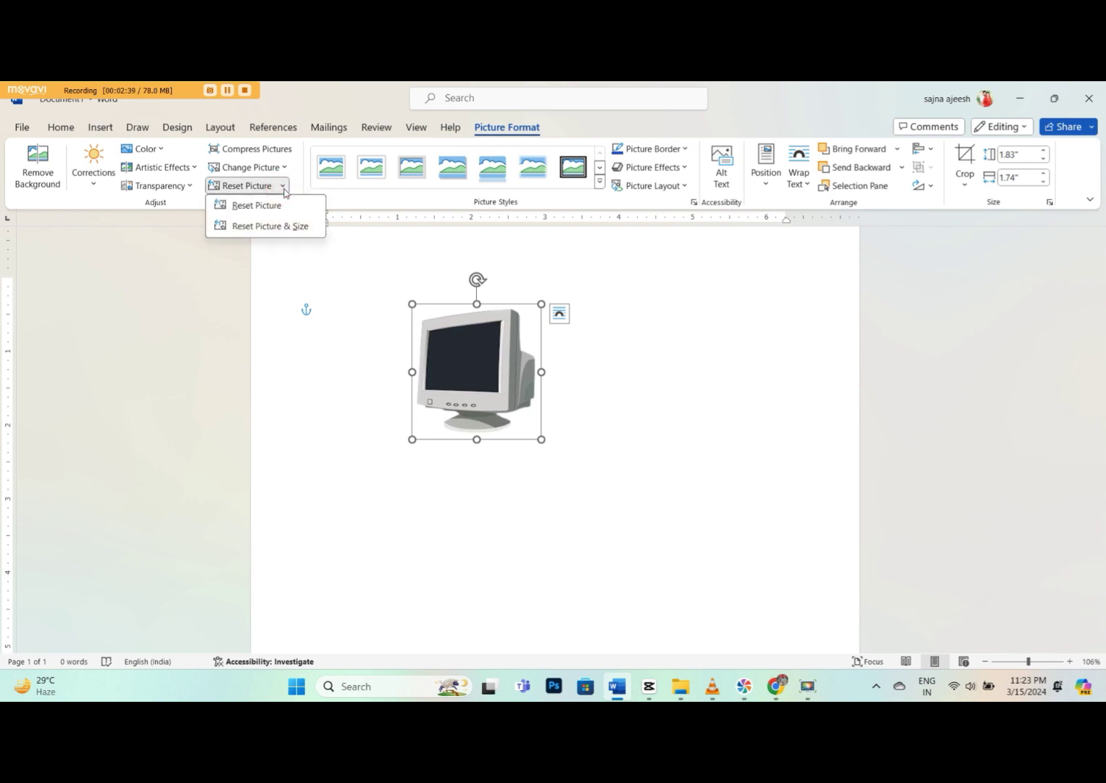
pyautogui.click(270, 230)
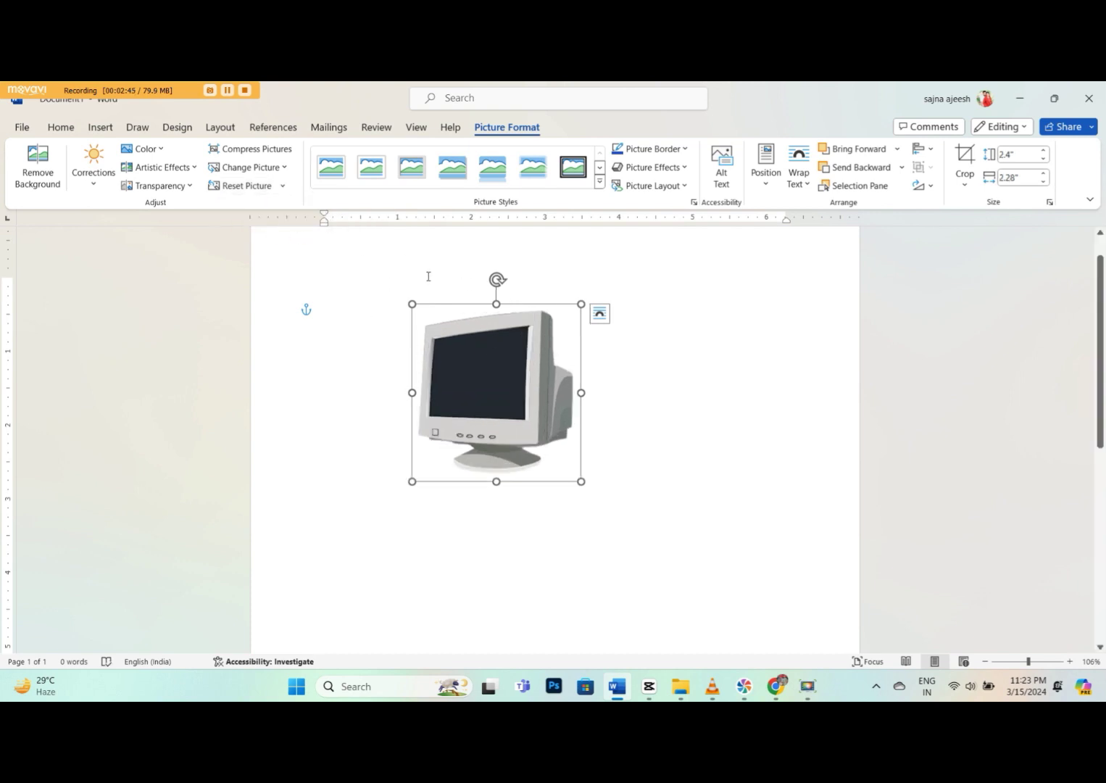
pyautogui.click(283, 187)
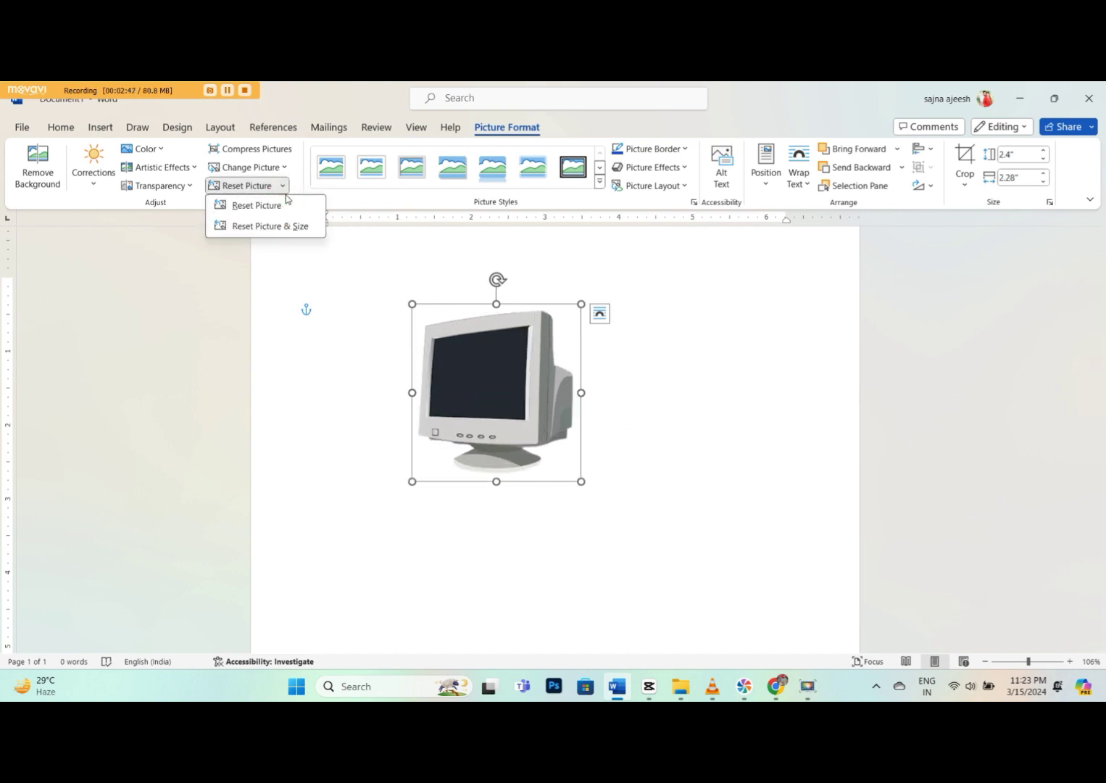
pyautogui.click(276, 229)
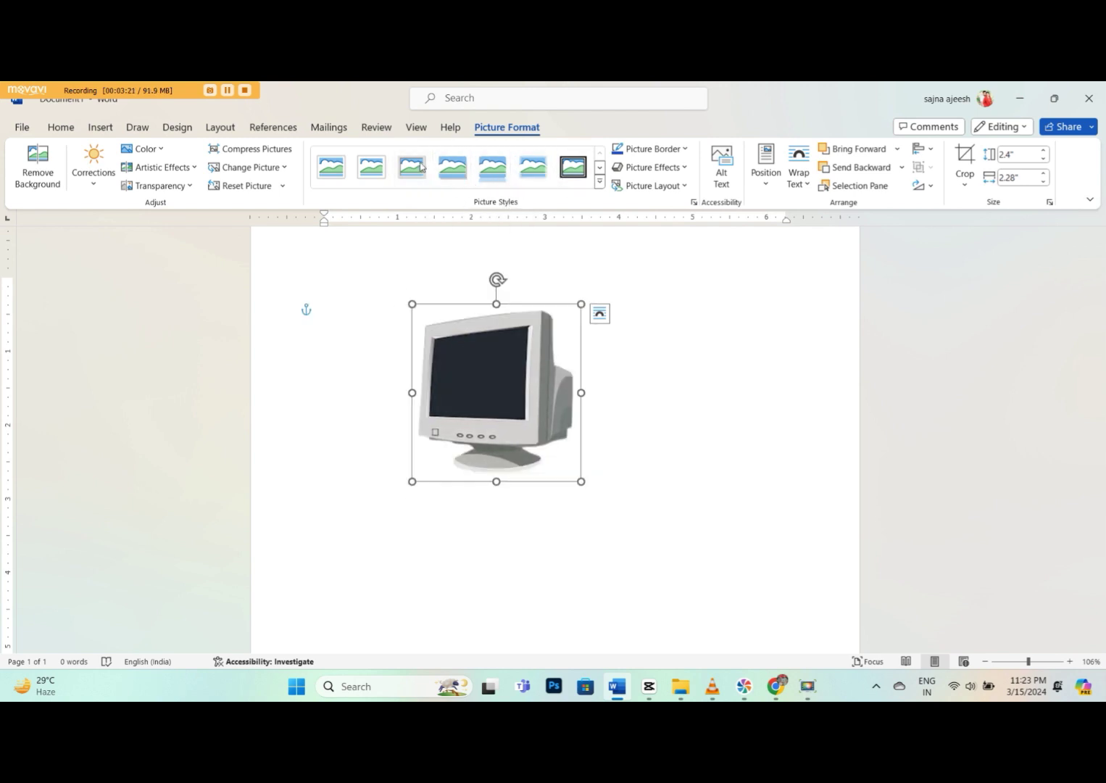
# Set the monitor picture's border to No Outline, leaving the picture style unchanged
pyautogui.click(600, 182)
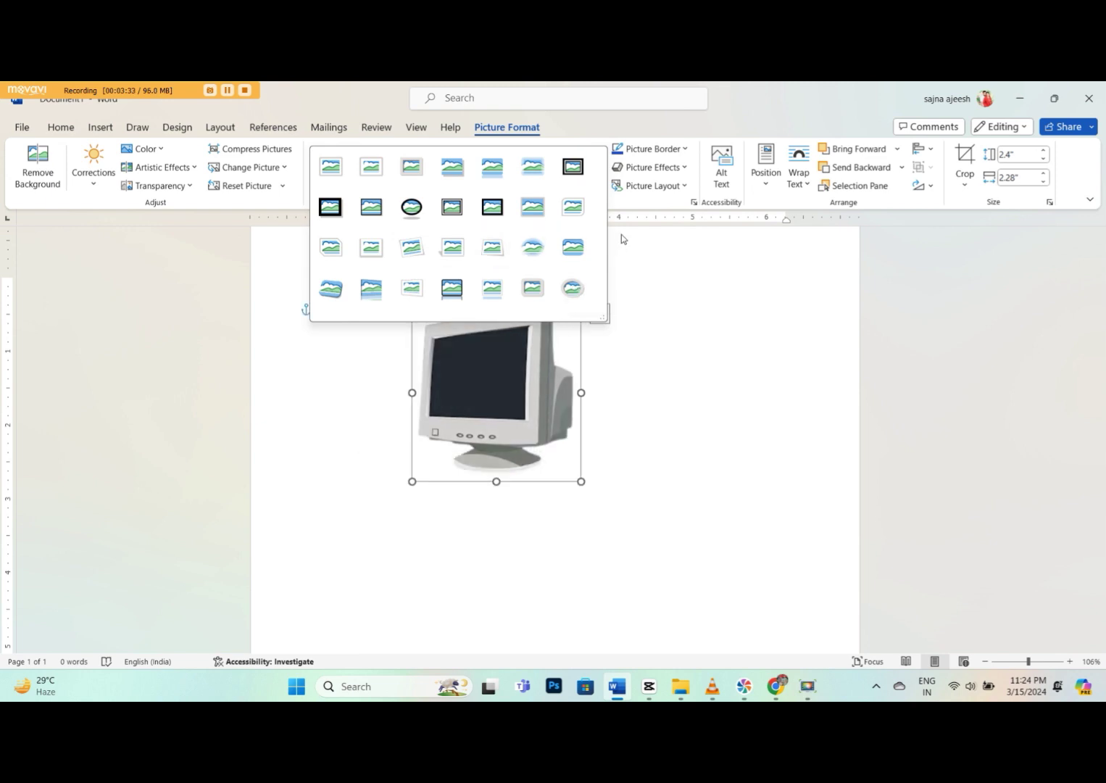
pyautogui.click(667, 247)
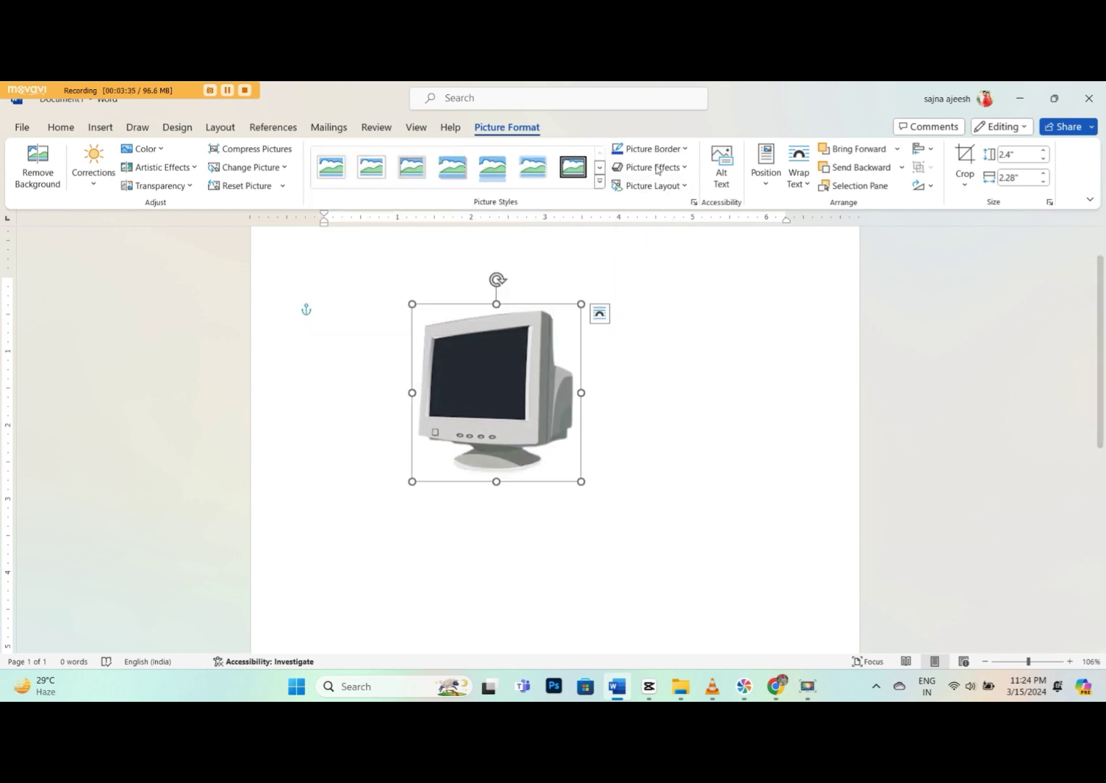
pyautogui.click(684, 149)
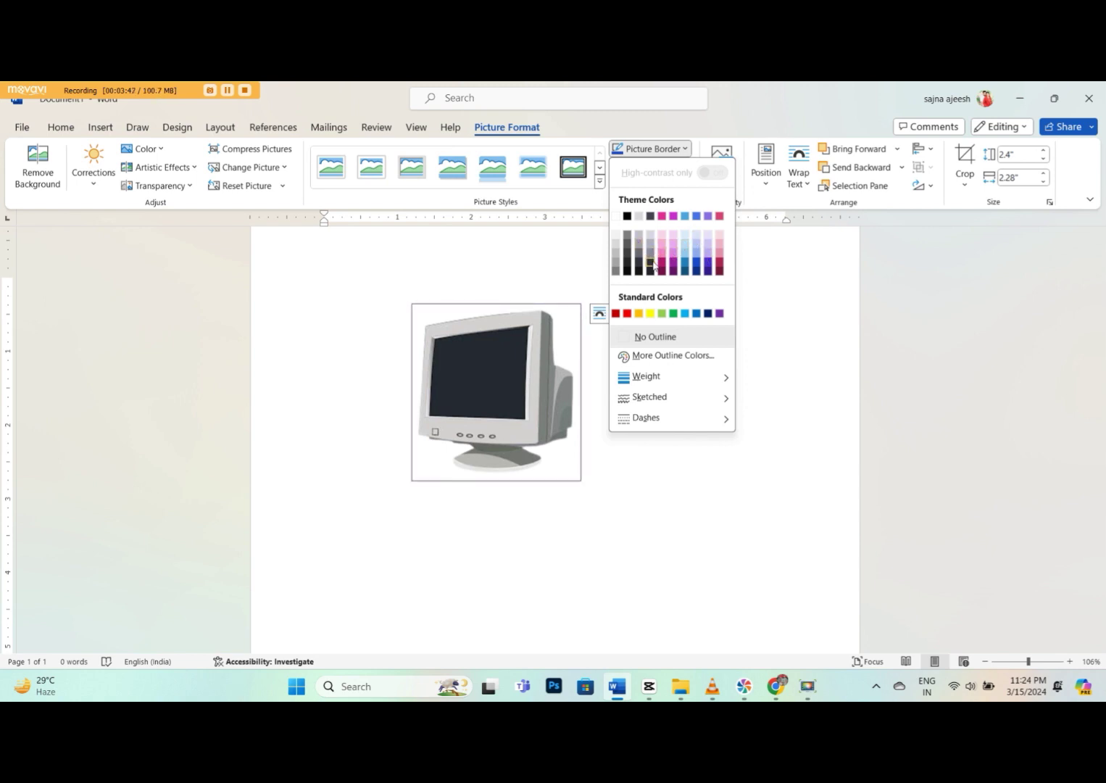
pyautogui.click(666, 340)
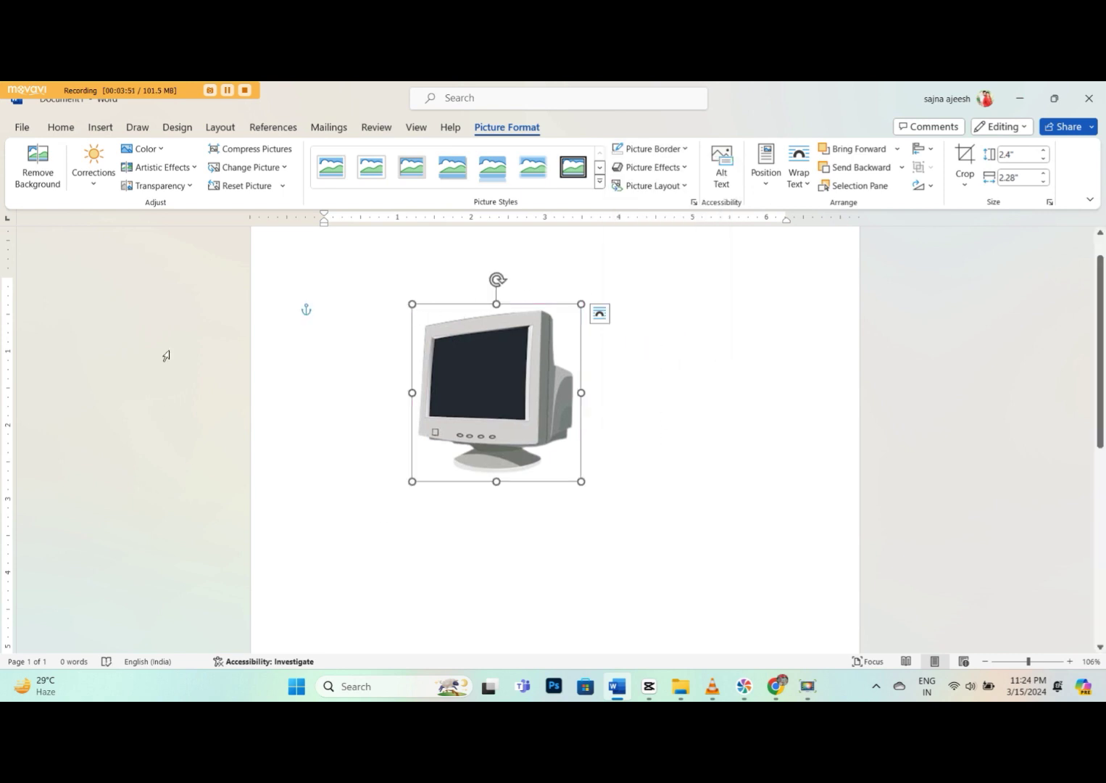
pyautogui.click(686, 168)
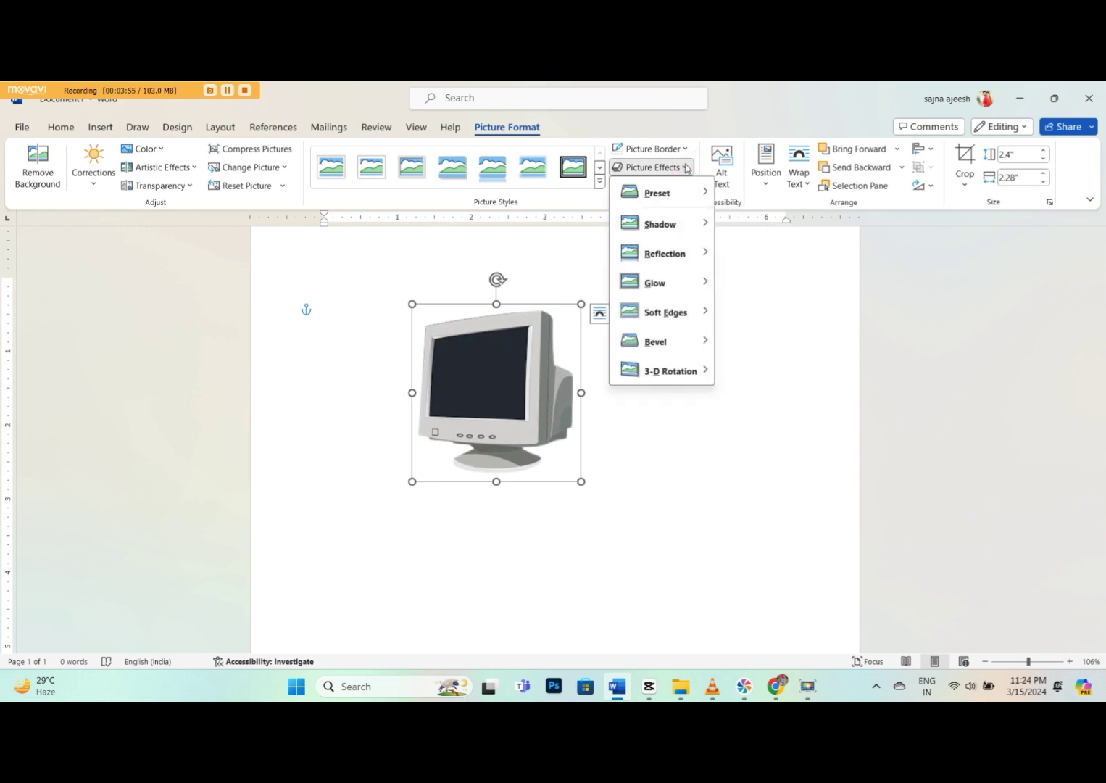
pyautogui.moveTo(659, 229)
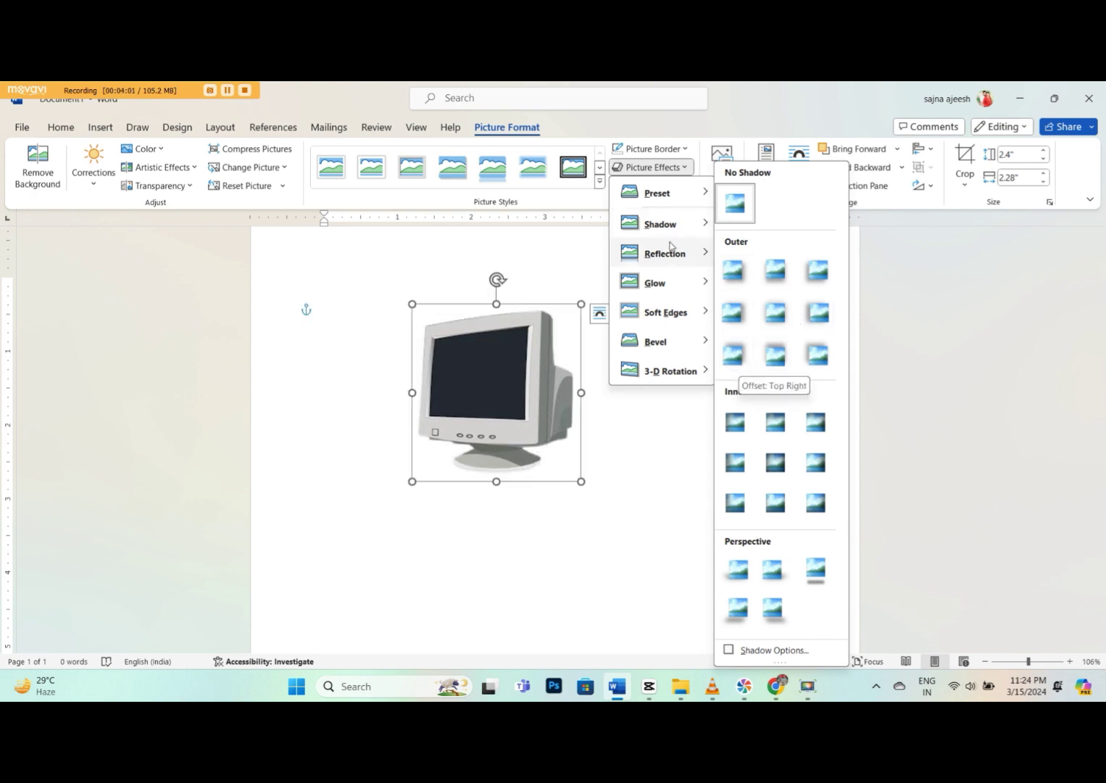
pyautogui.moveTo(680, 263)
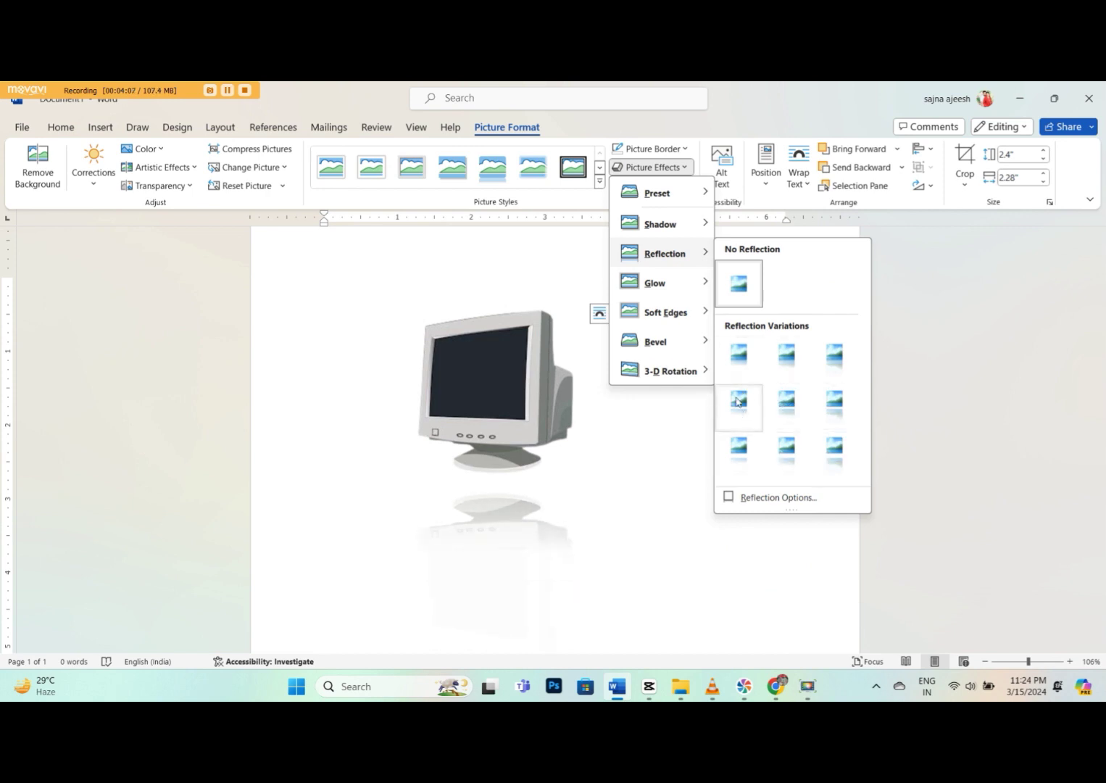
pyautogui.moveTo(674, 289)
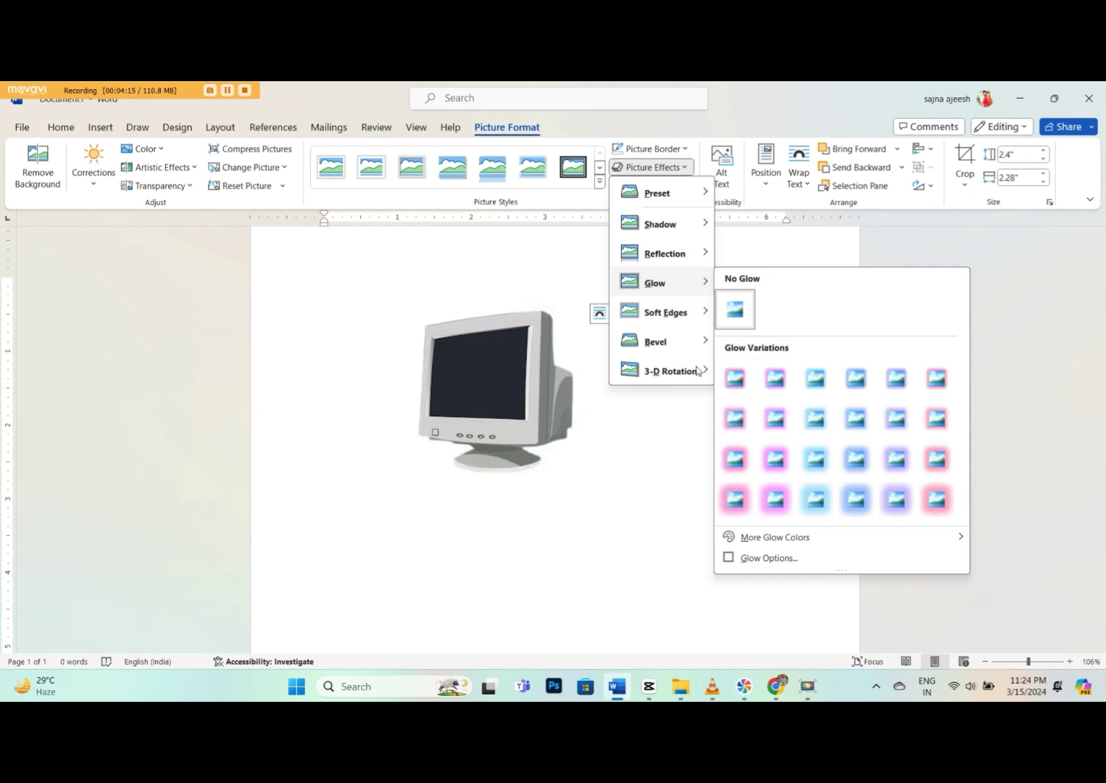
pyautogui.moveTo(654, 311)
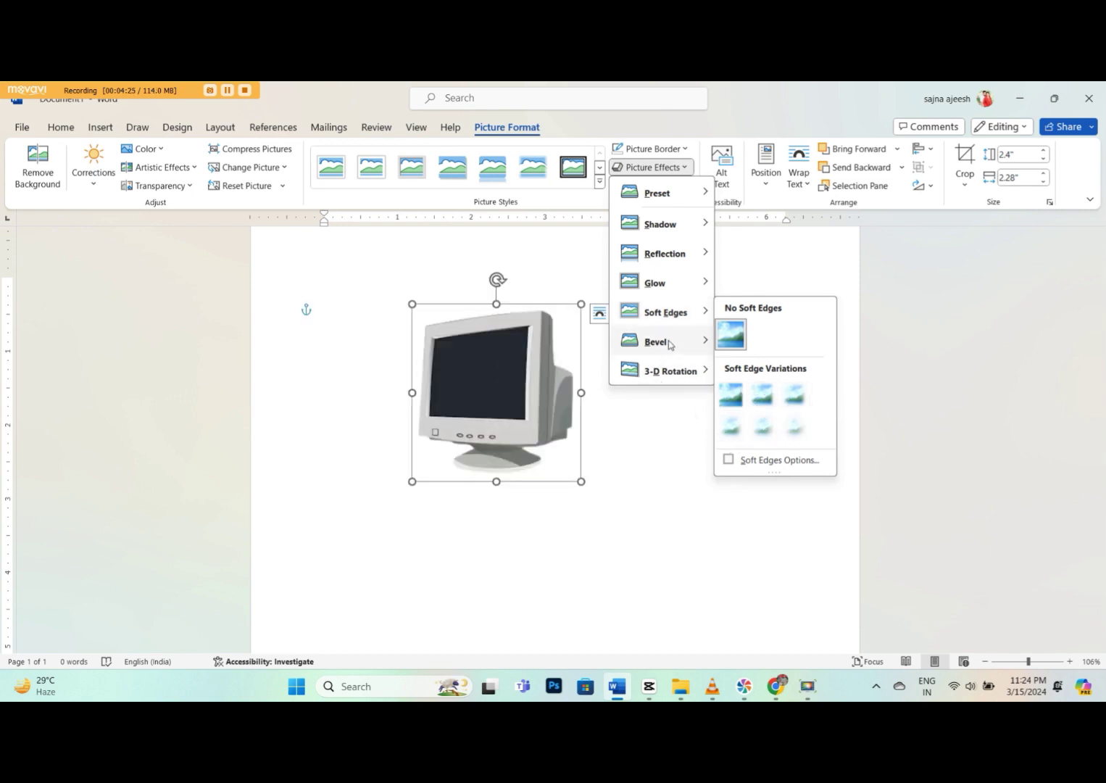
pyautogui.moveTo(682, 346)
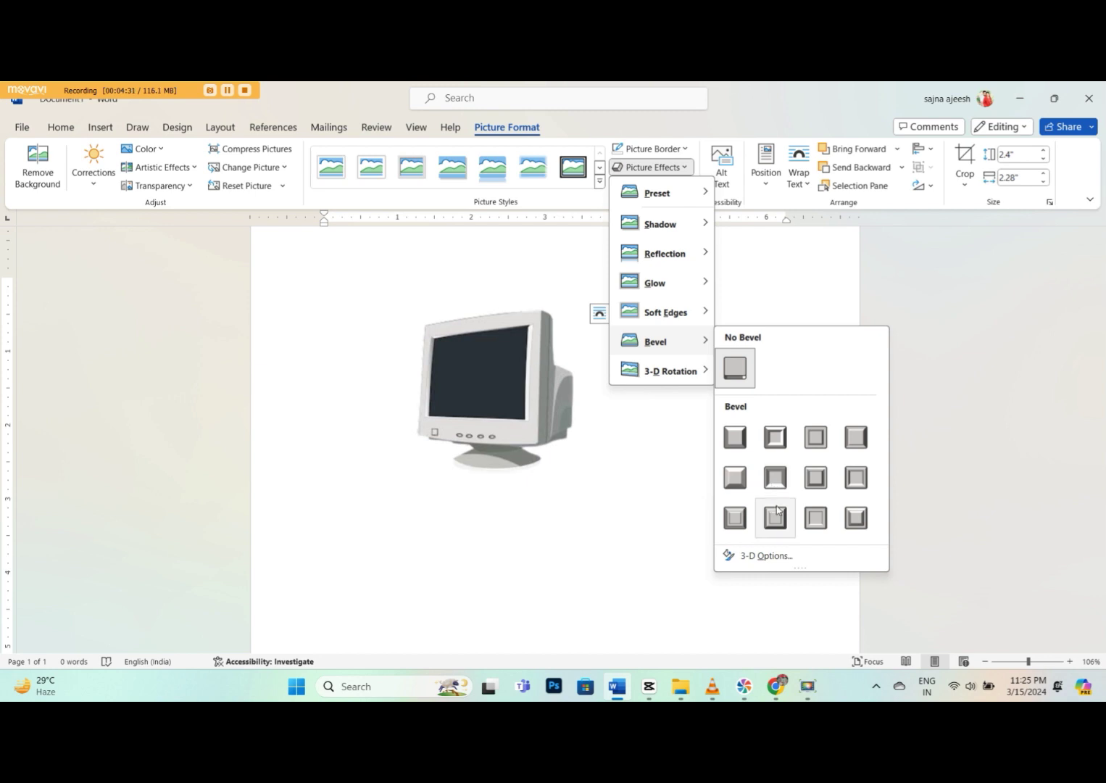
pyautogui.moveTo(695, 375)
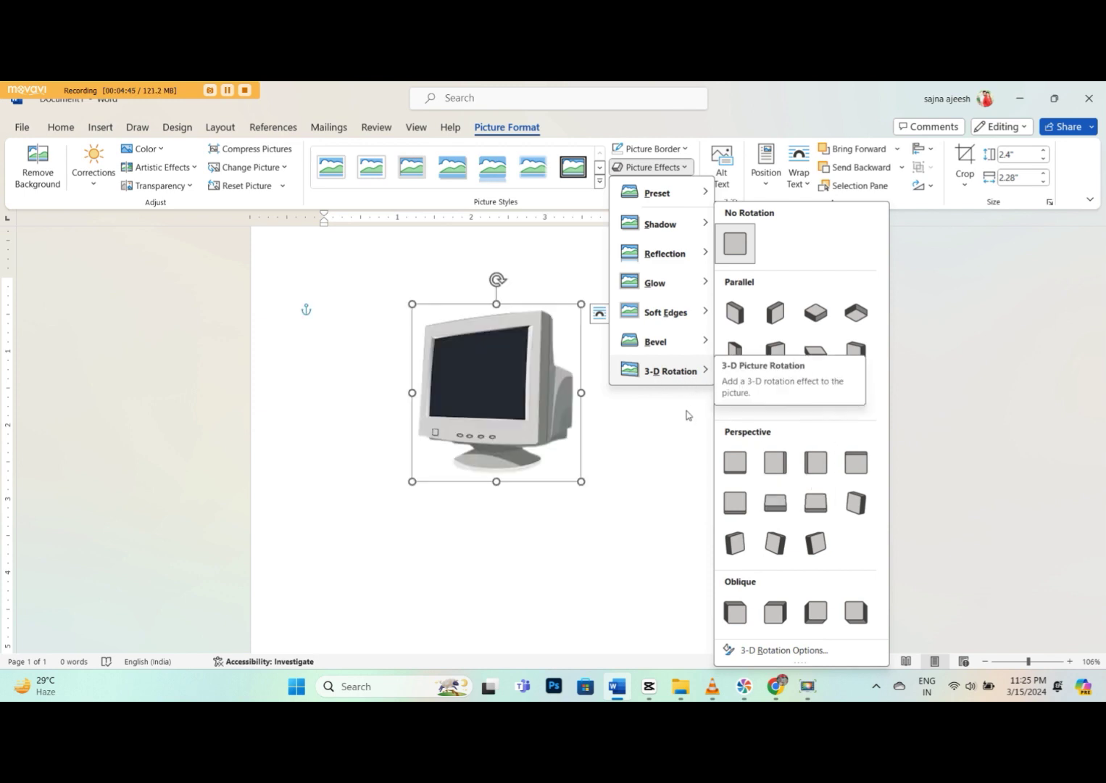
pyautogui.click(642, 417)
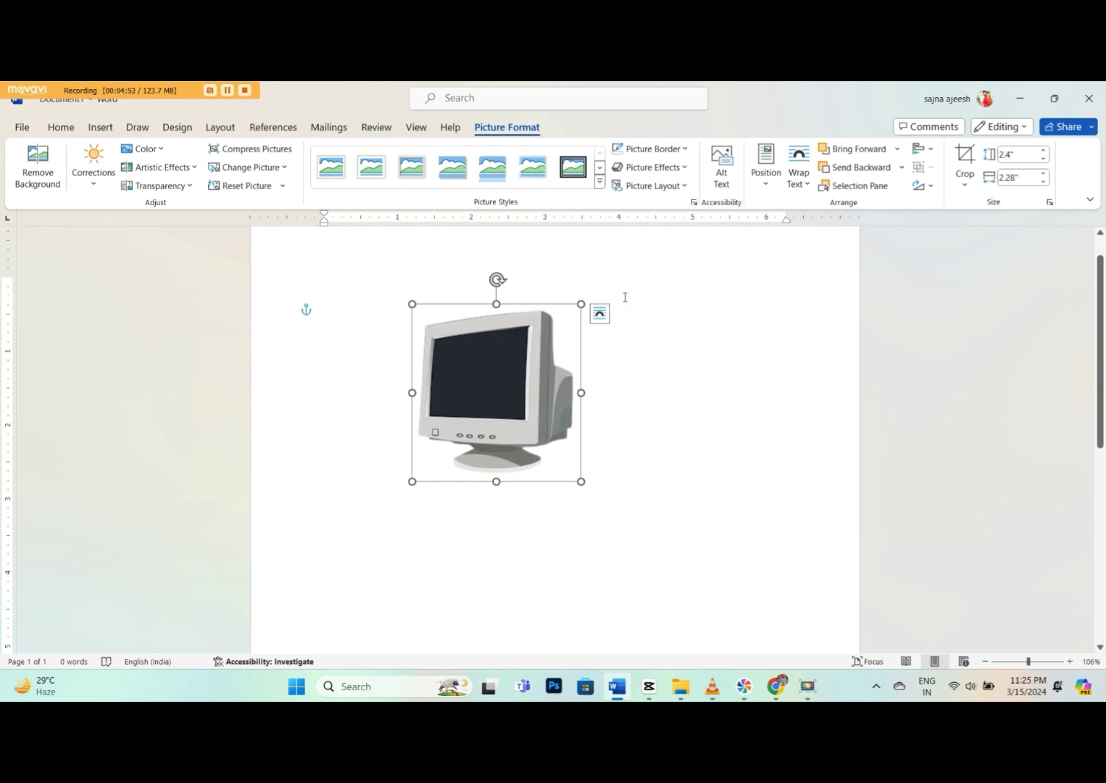
# Convert the monitor picture to a captioned picture SmartArt layout and caption it HELLO
pyautogui.click(682, 186)
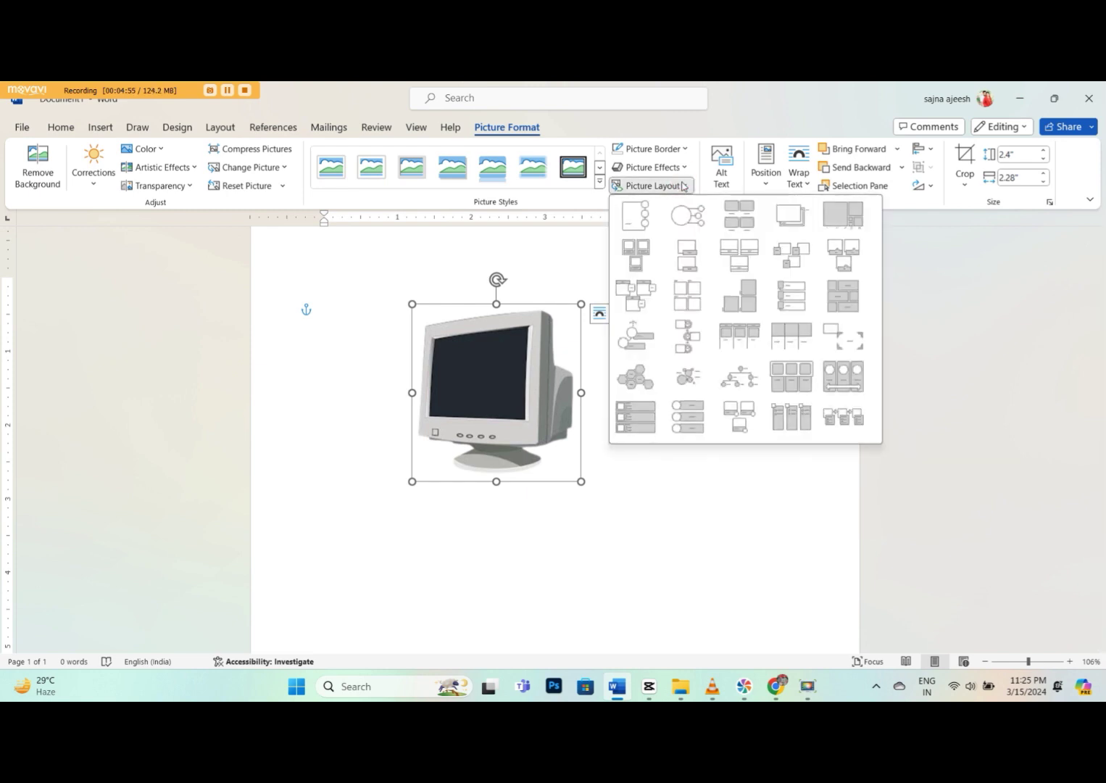
pyautogui.click(634, 272)
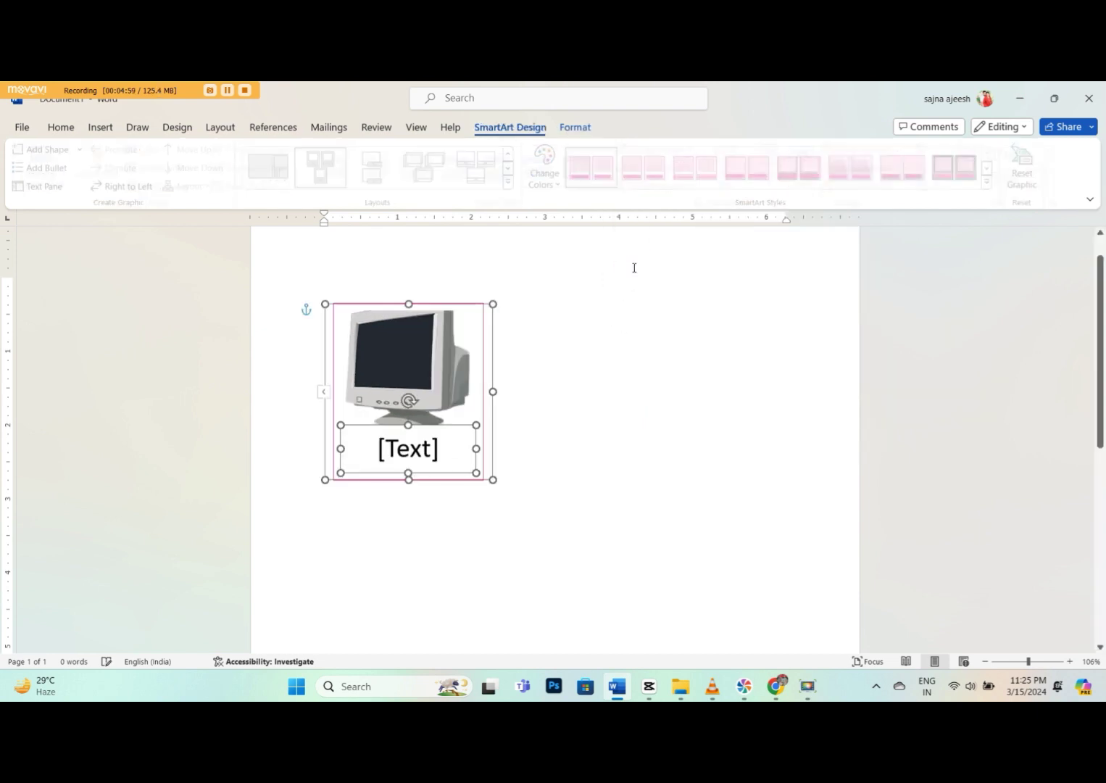
pyautogui.click(441, 451)
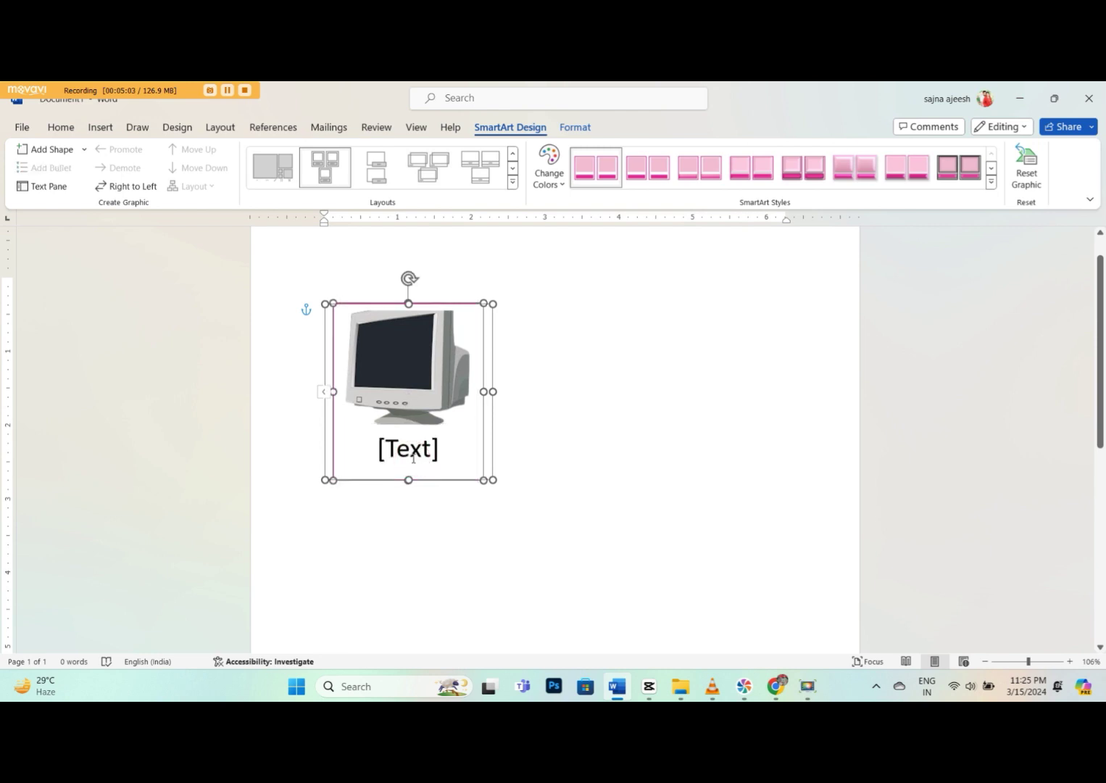
pyautogui.click(412, 459)
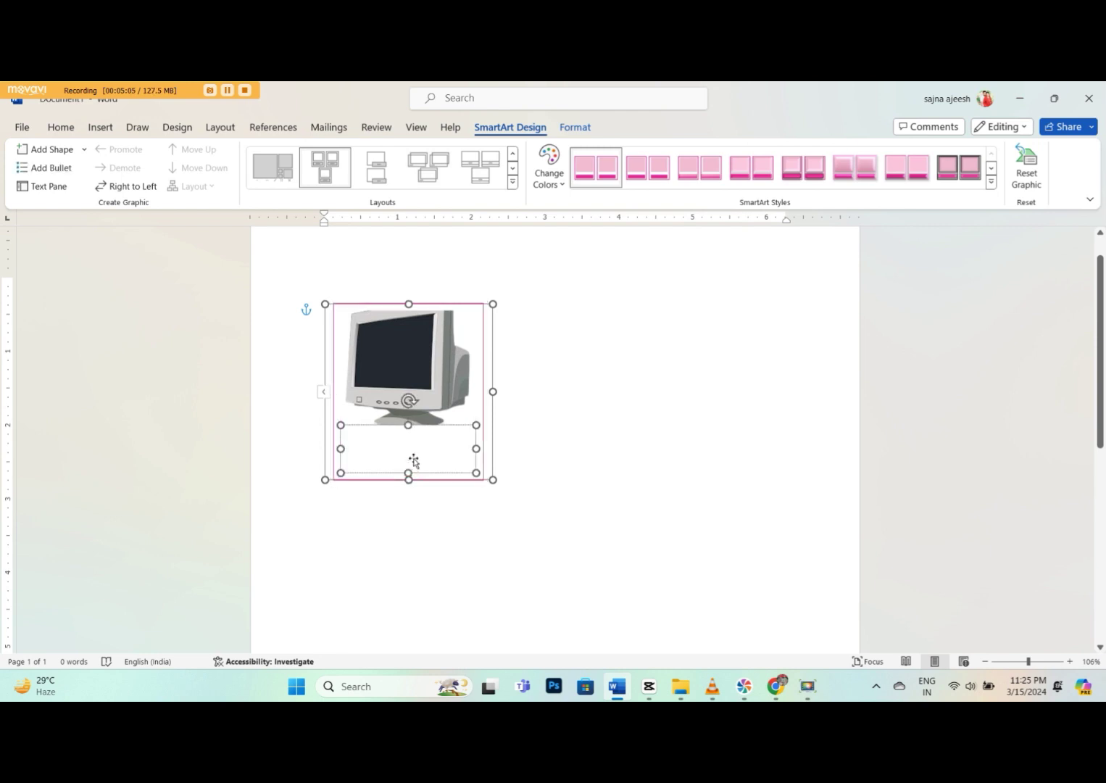
pyautogui.write('HELLO')
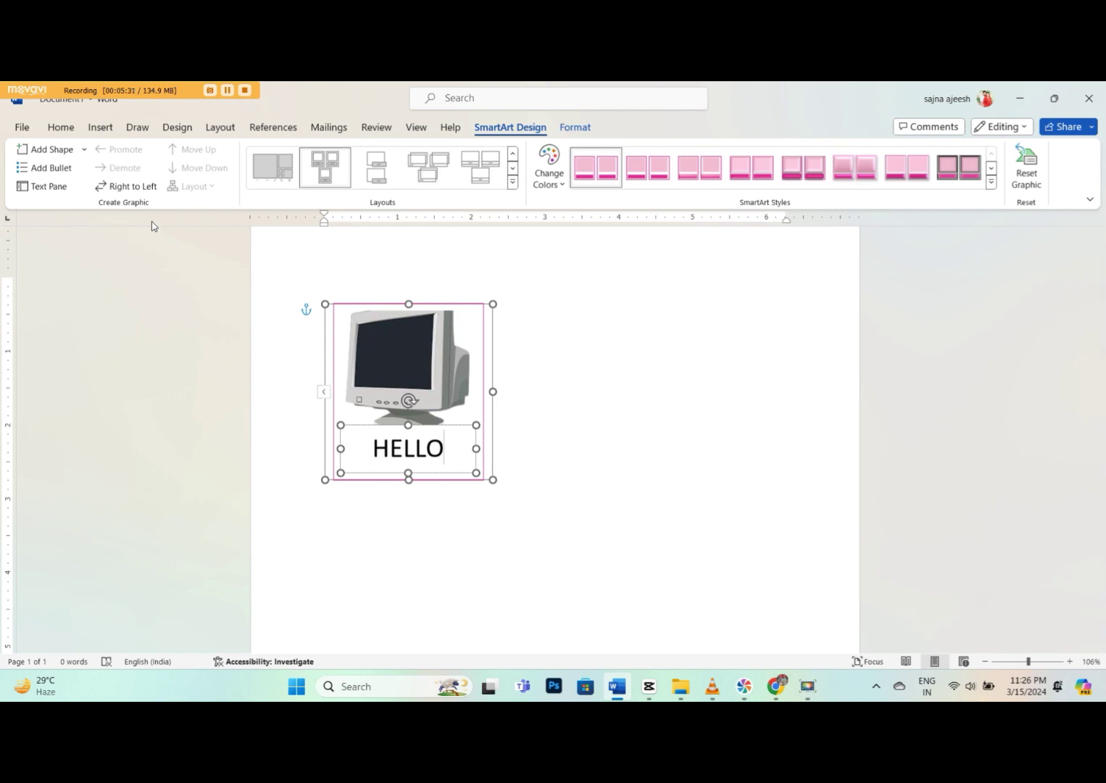
# Add a second picture shape beside the HELLO box and give it a caption bullet
pyautogui.click(71, 158)
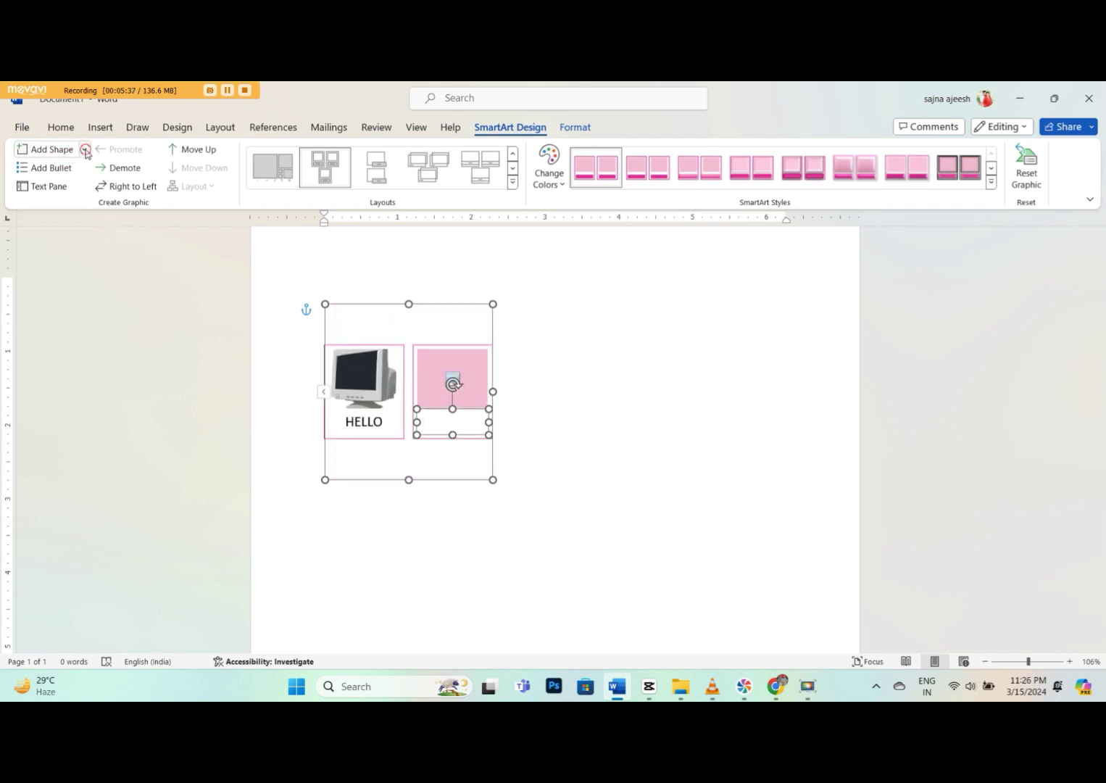
pyautogui.click(84, 149)
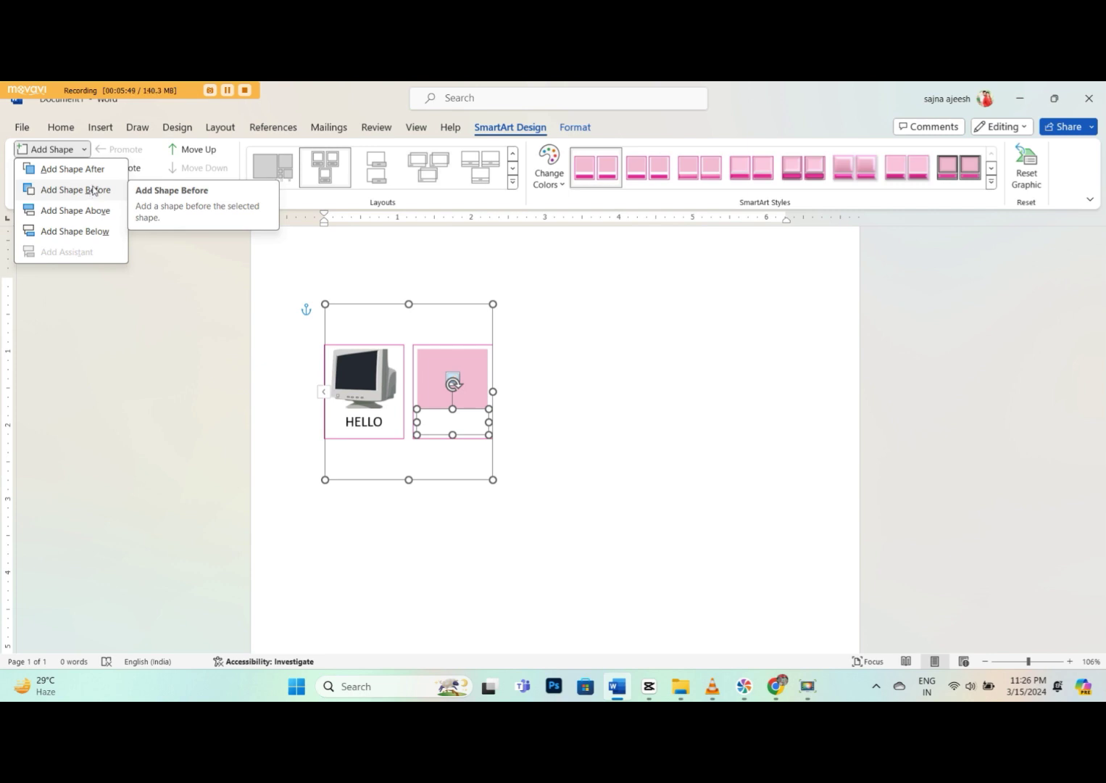
pyautogui.click(133, 284)
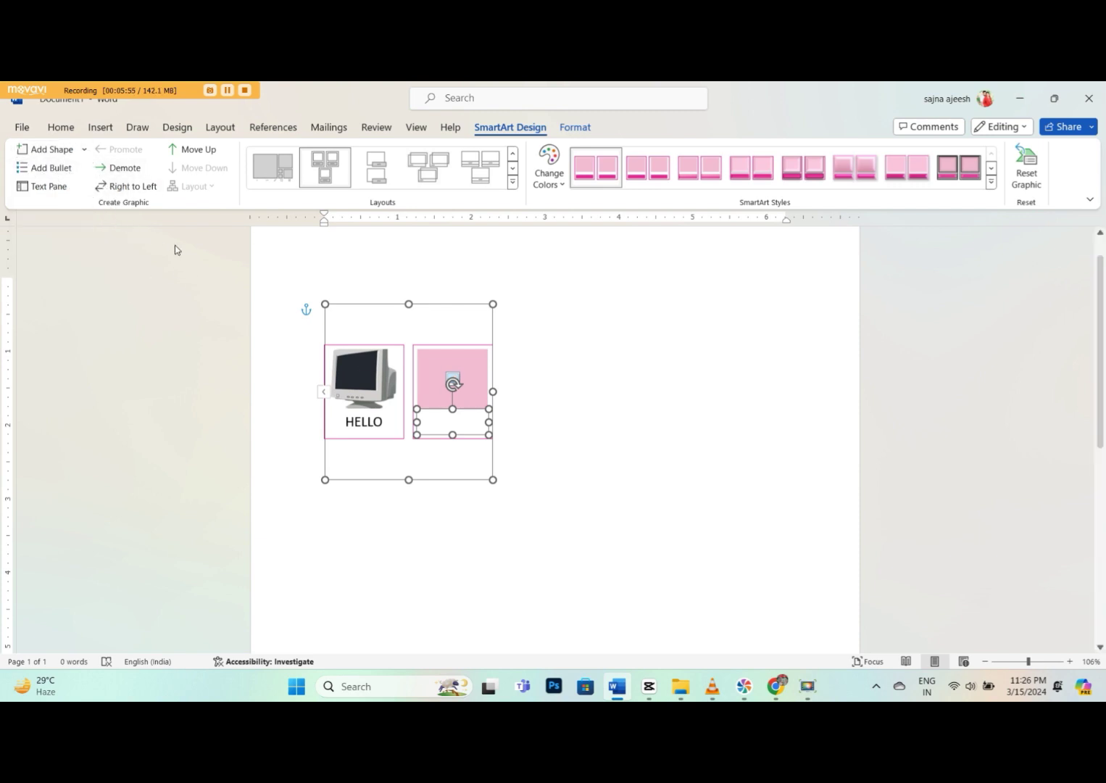
pyautogui.click(48, 168)
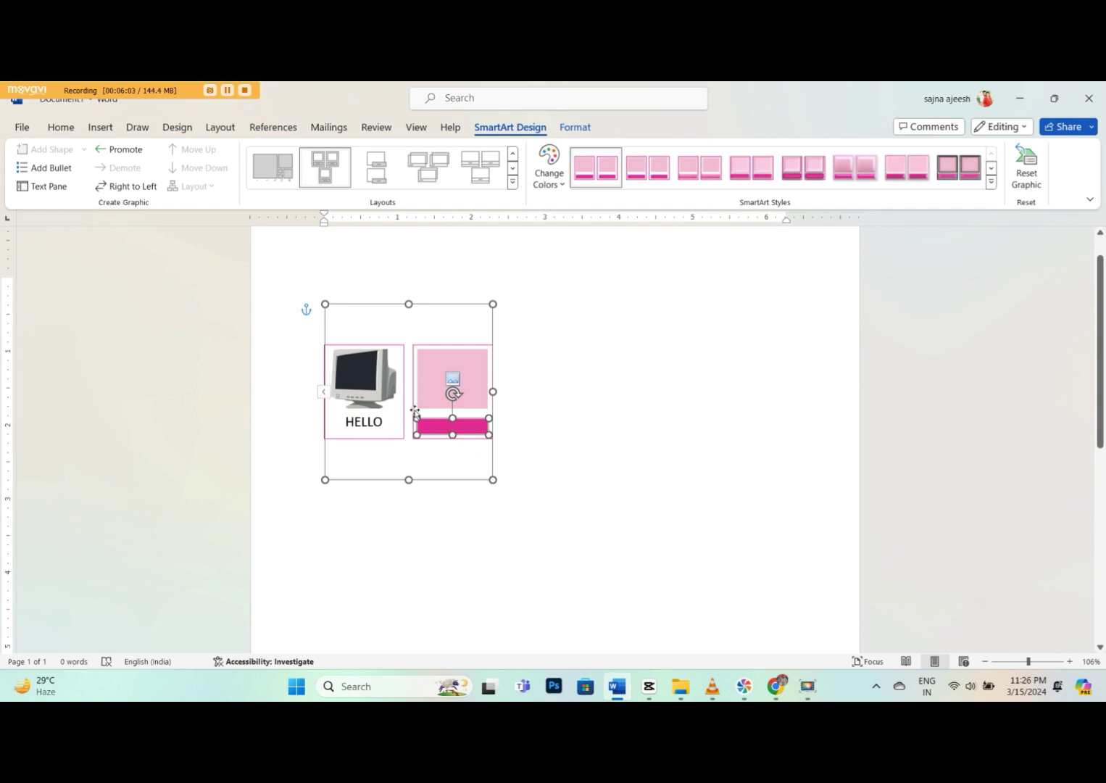
# Enter OPSIDGFSTU as the second shape's caption in the SmartArt Text Pane
pyautogui.click(54, 190)
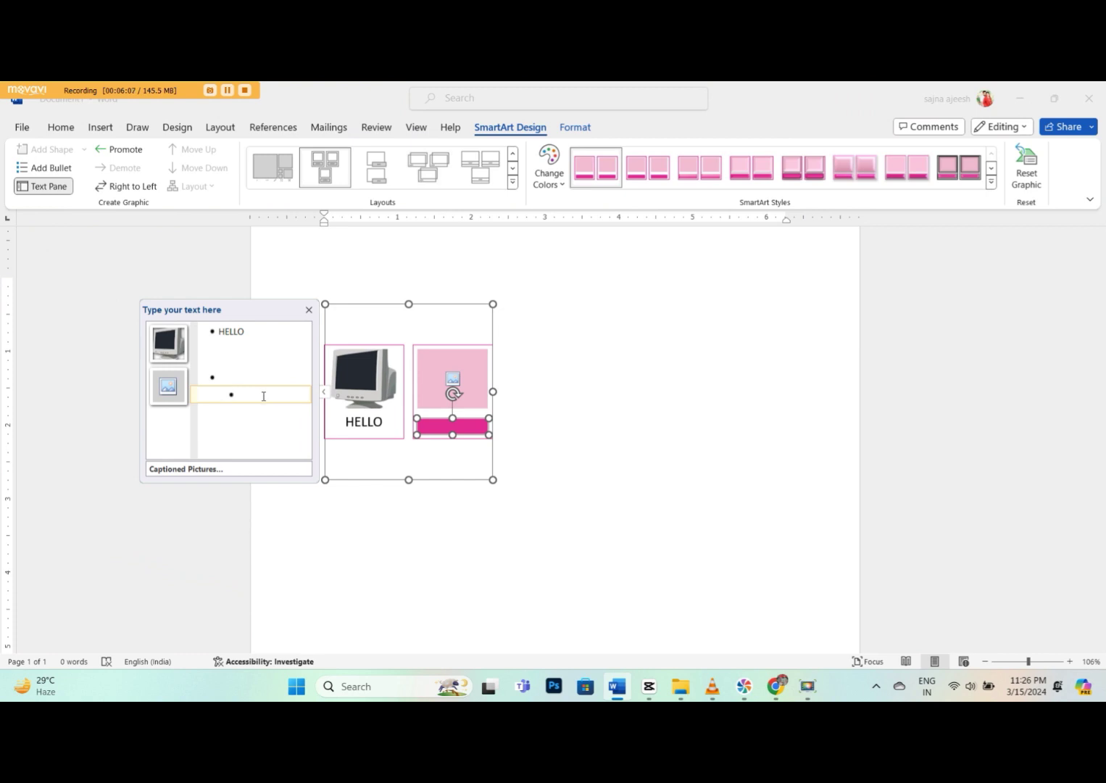
pyautogui.write('OPSIDGFSTU')
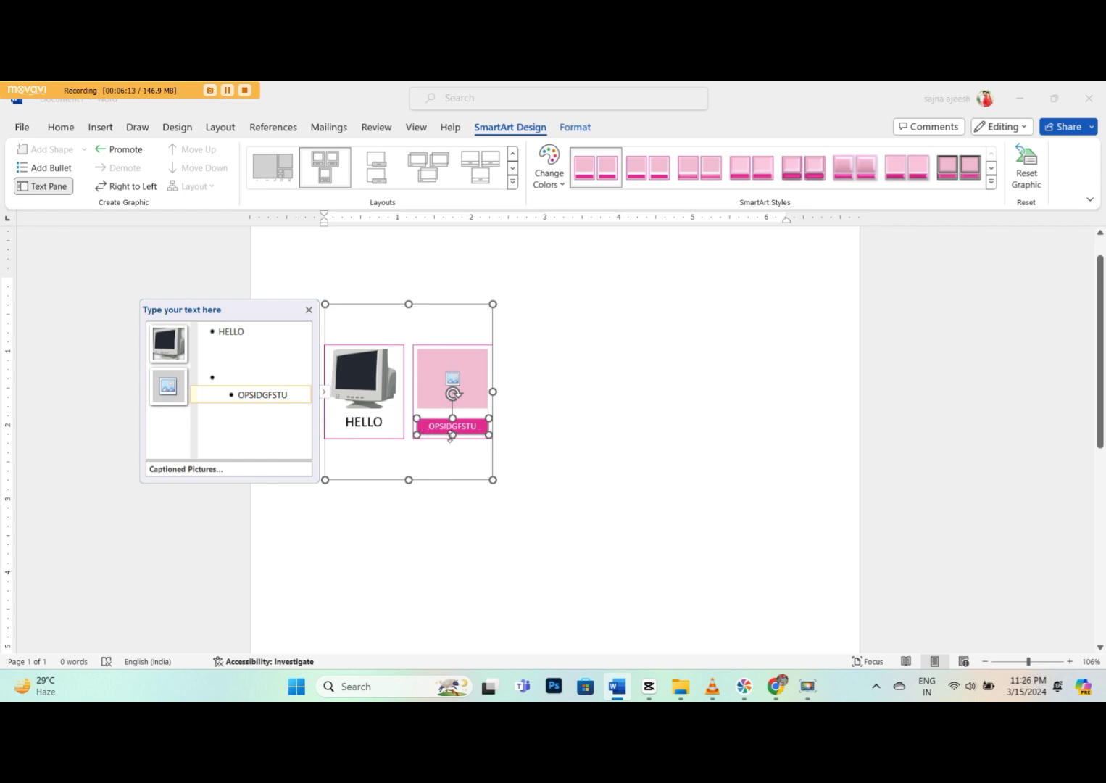
pyautogui.click(309, 310)
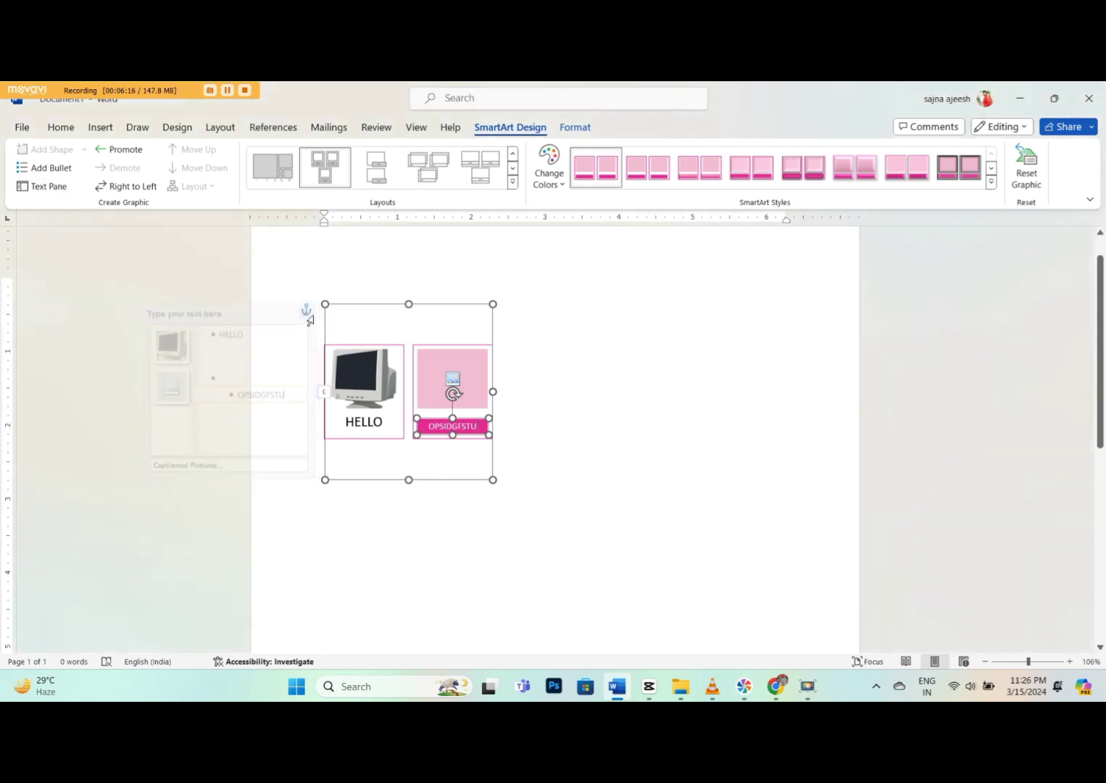
# Switch the SmartArt layout to run right-to-left, keeping the caption in the second box
pyautogui.click(125, 150)
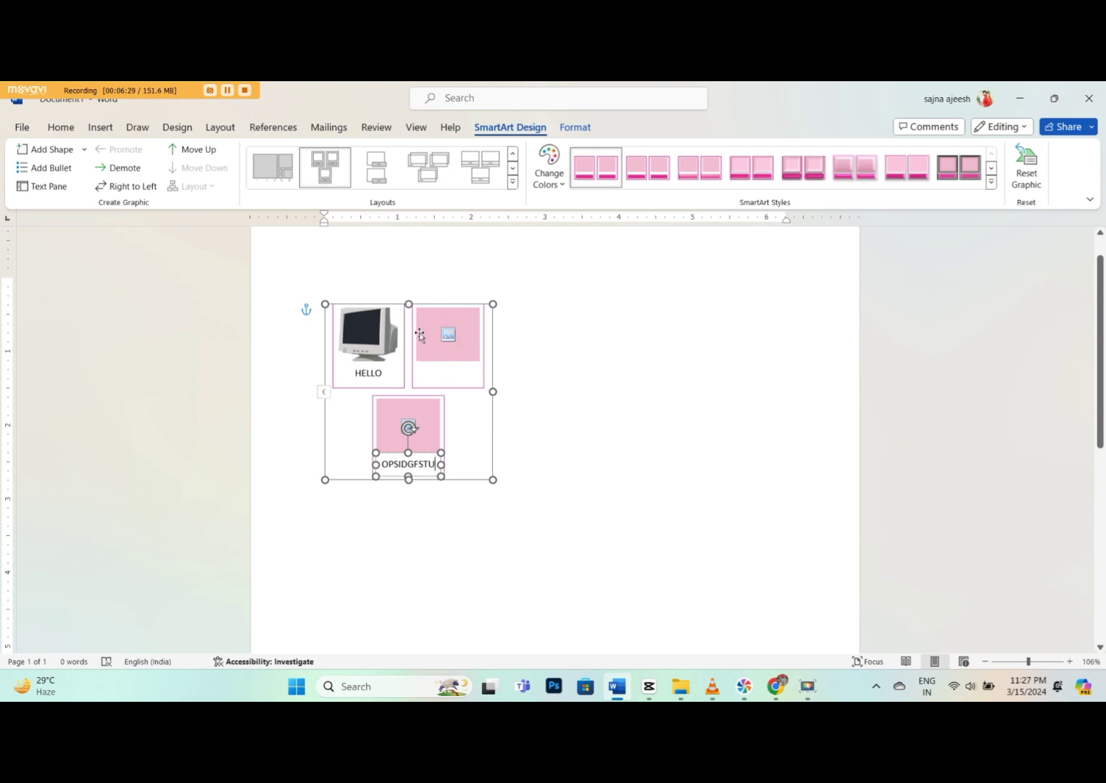
pyautogui.click(135, 168)
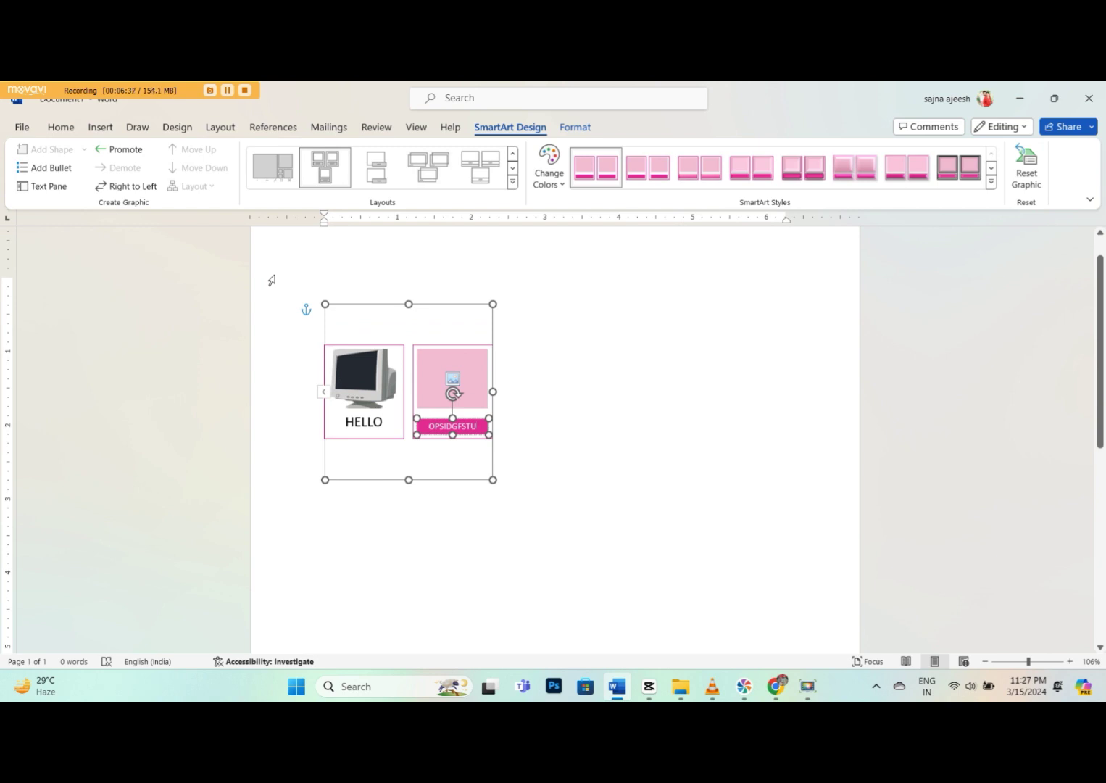
pyautogui.click(148, 187)
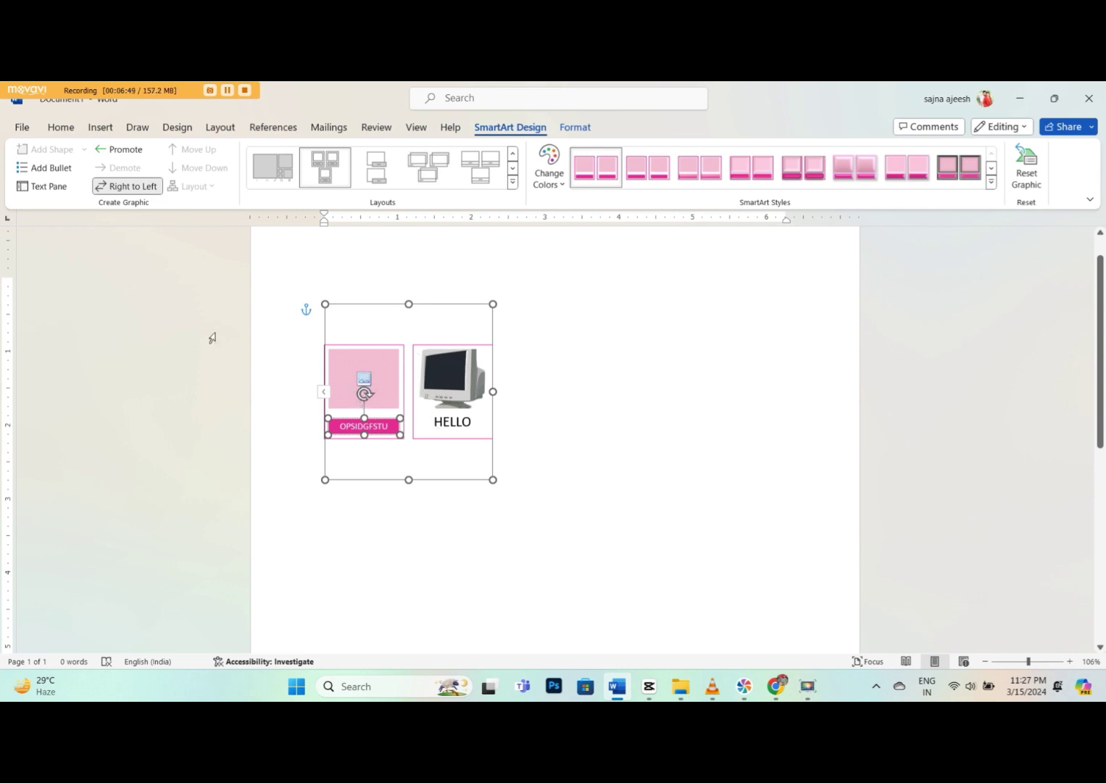
# Move the HELLO box back to the left and start inserting a picture into the empty box
pyautogui.click(439, 389)
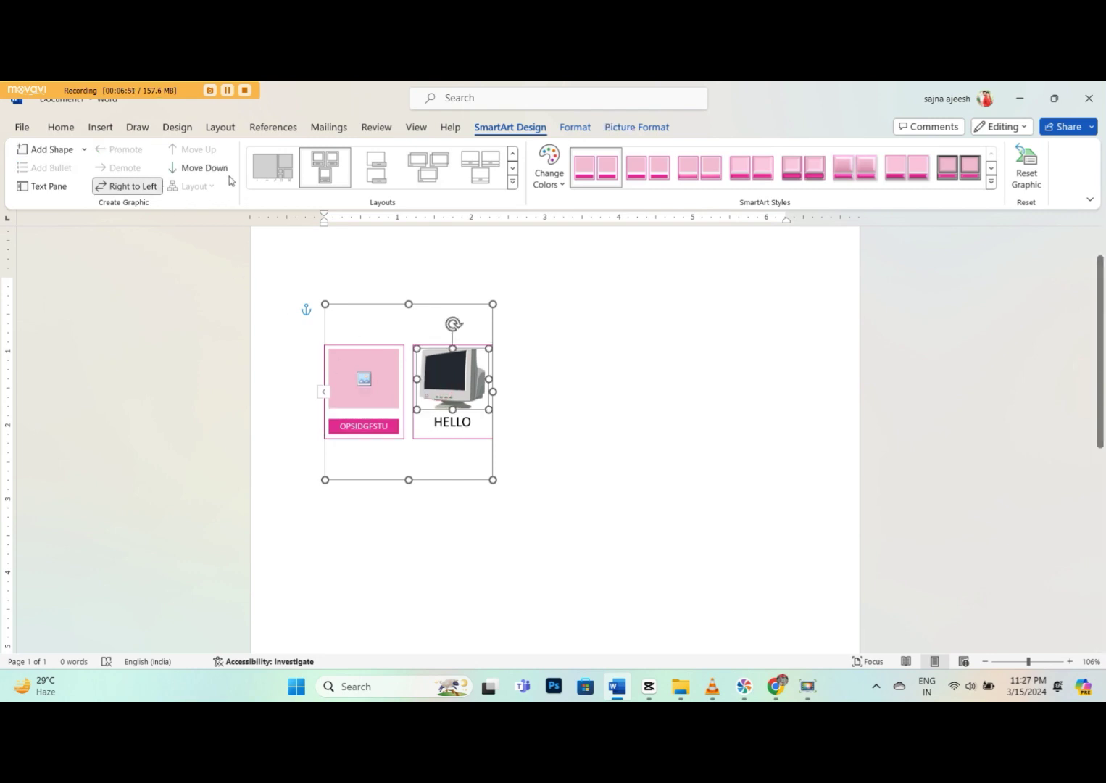
pyautogui.click(202, 168)
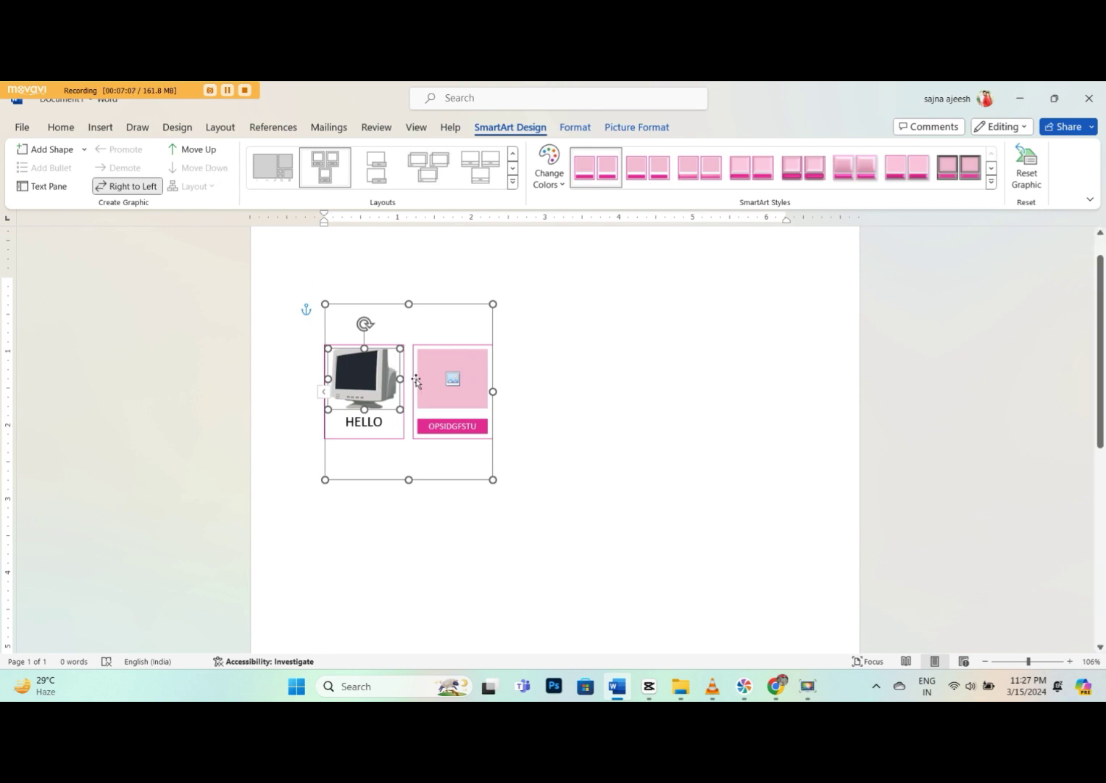
pyautogui.click(453, 378)
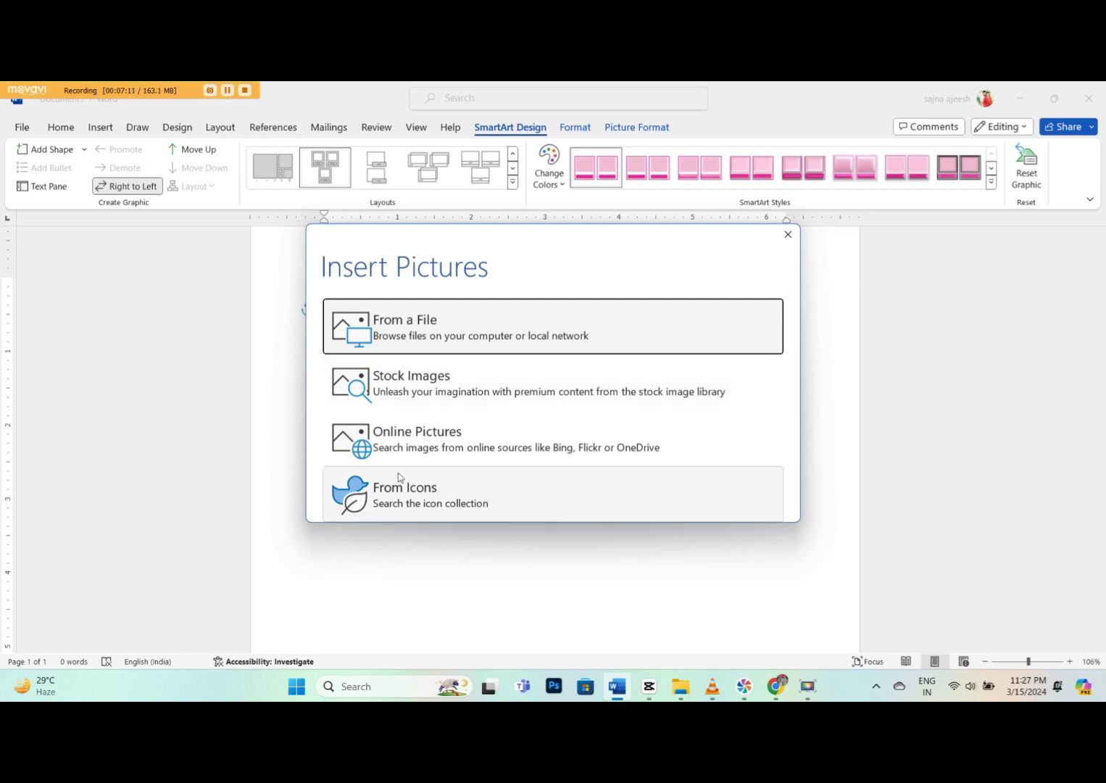
# Fill the empty SmartArt box with the images_2 printer picture from Downloads
pyautogui.click(406, 329)
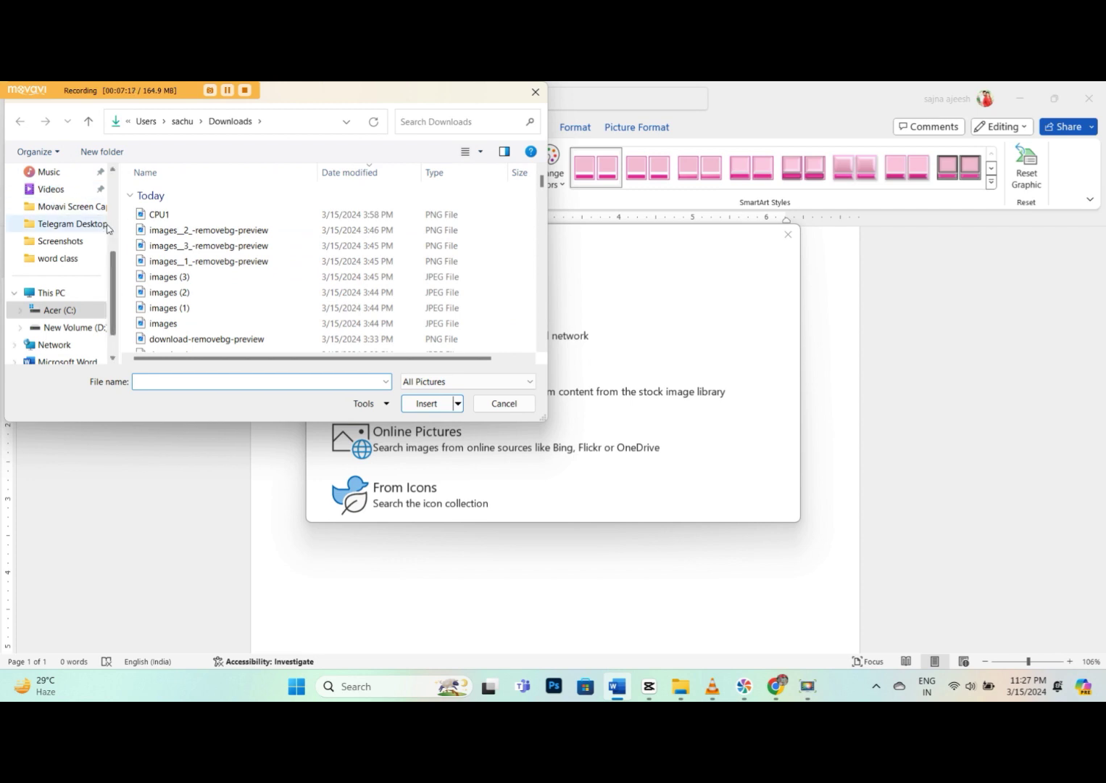
pyautogui.scroll(1, 108, 229)
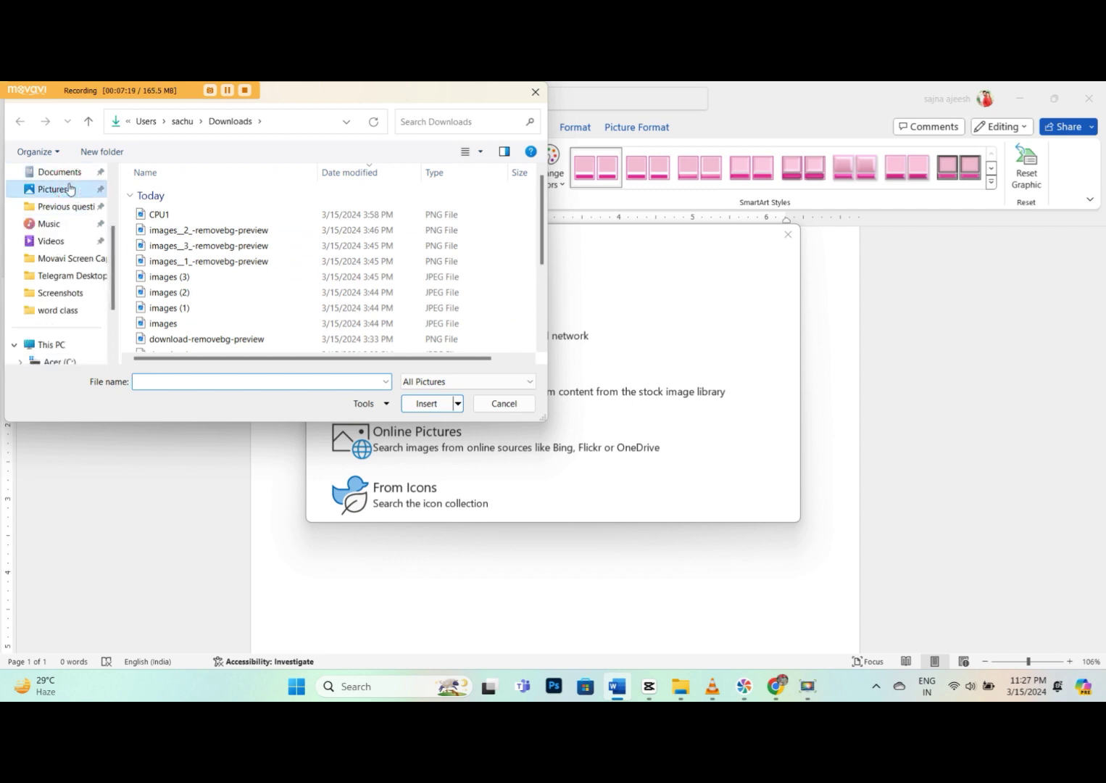
pyautogui.click(70, 189)
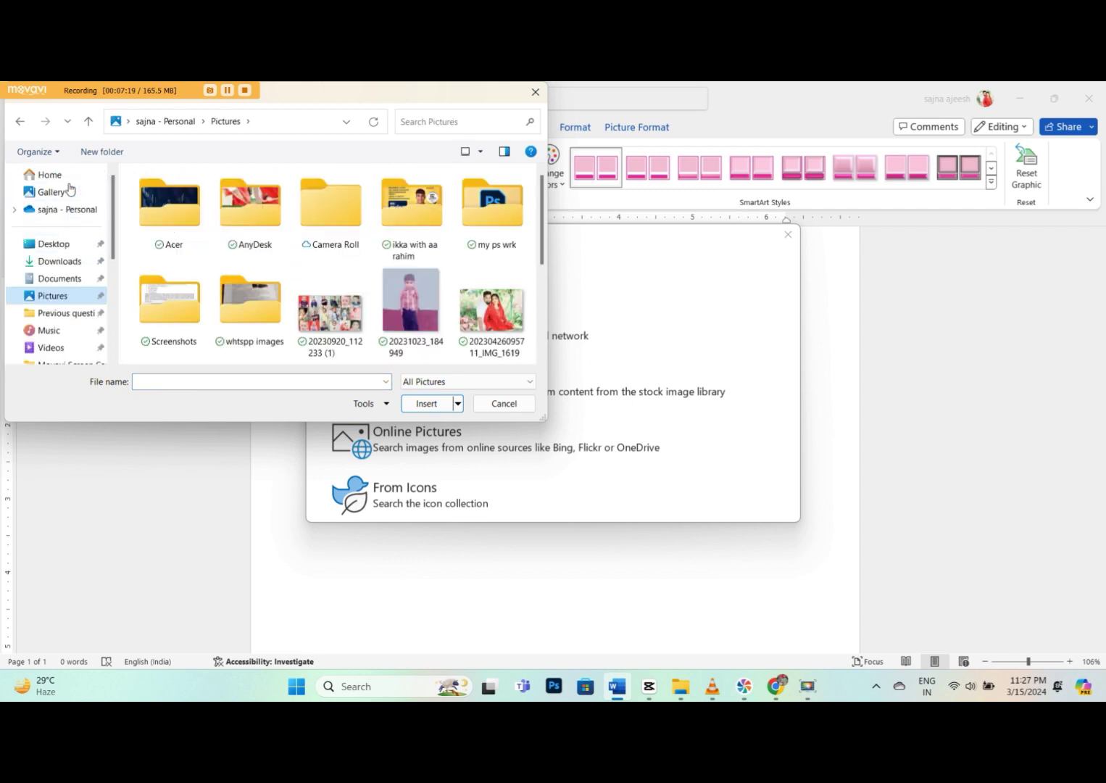
pyautogui.click(51, 263)
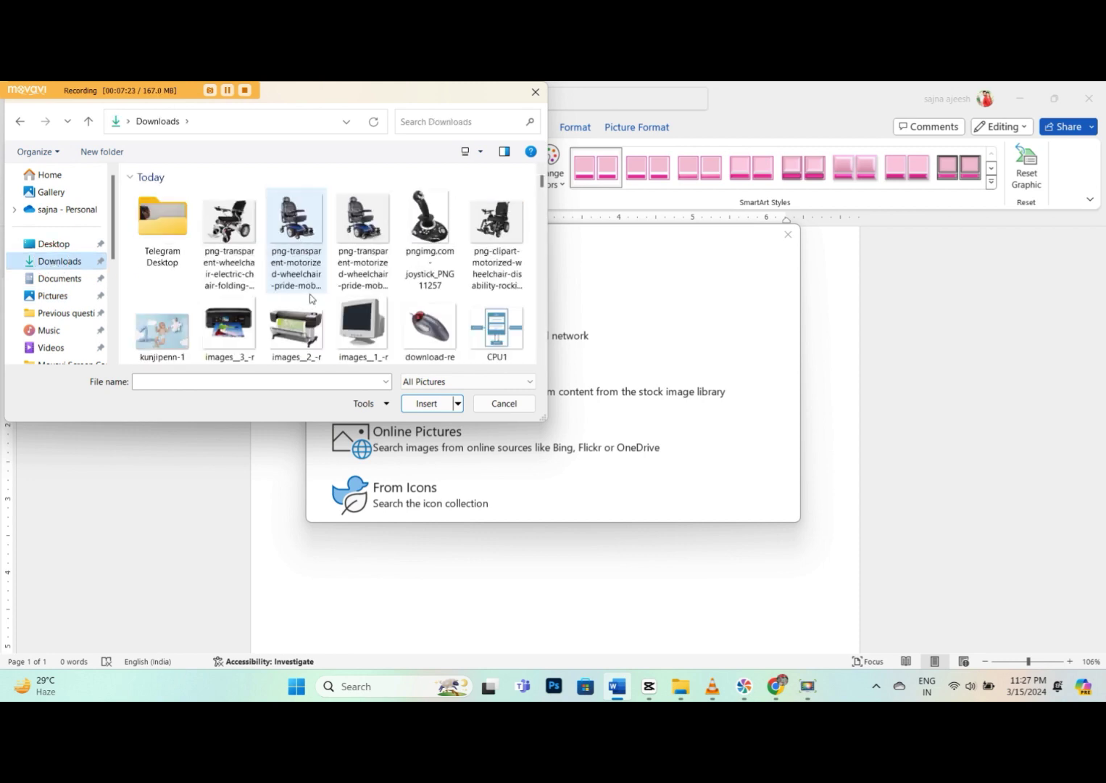
pyautogui.doubleClick(295, 326)
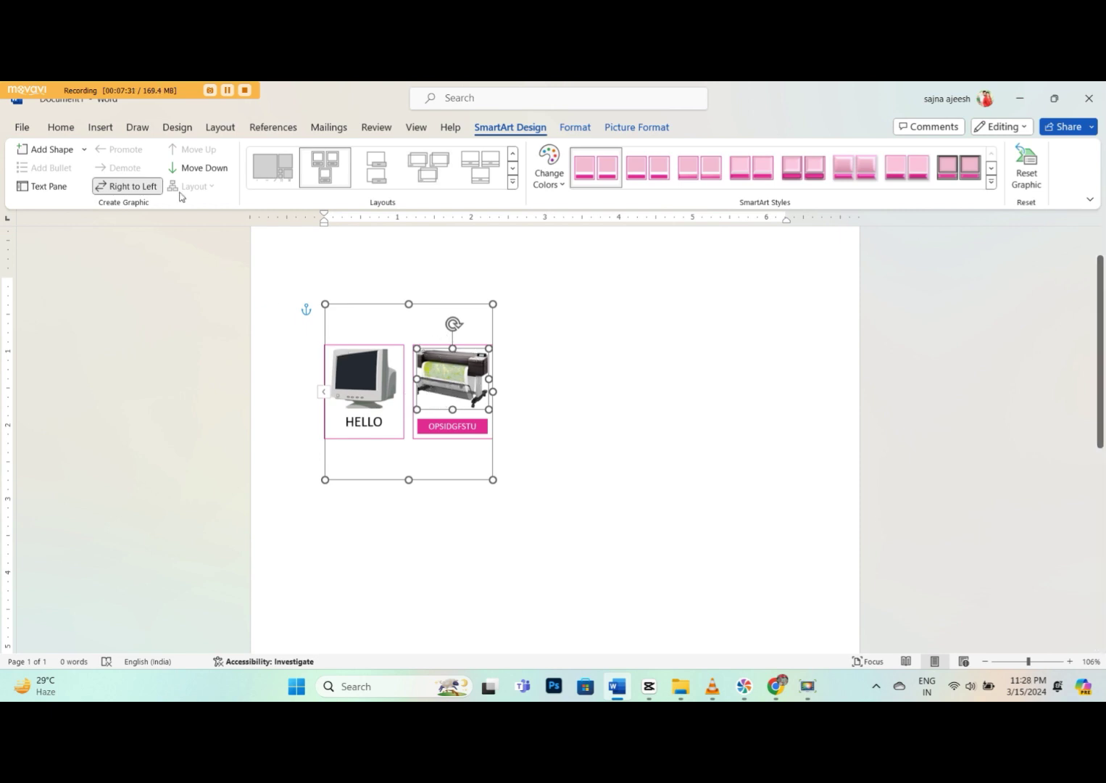
pyautogui.click(149, 188)
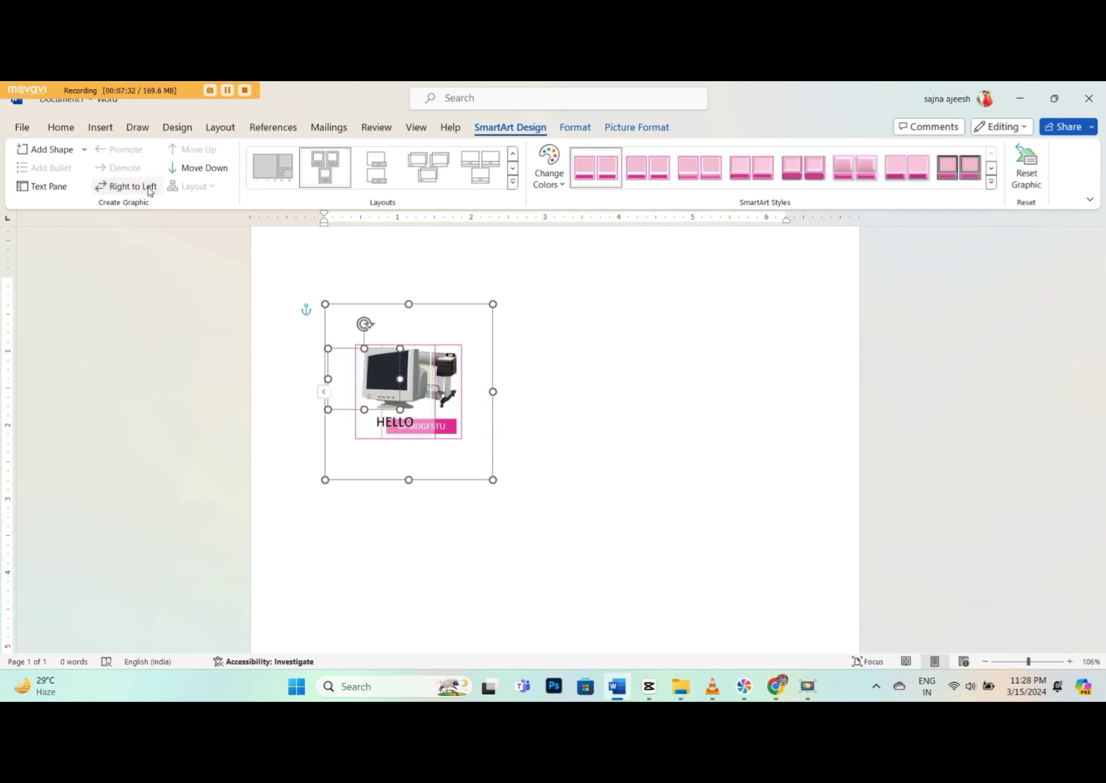
pyautogui.click(192, 167)
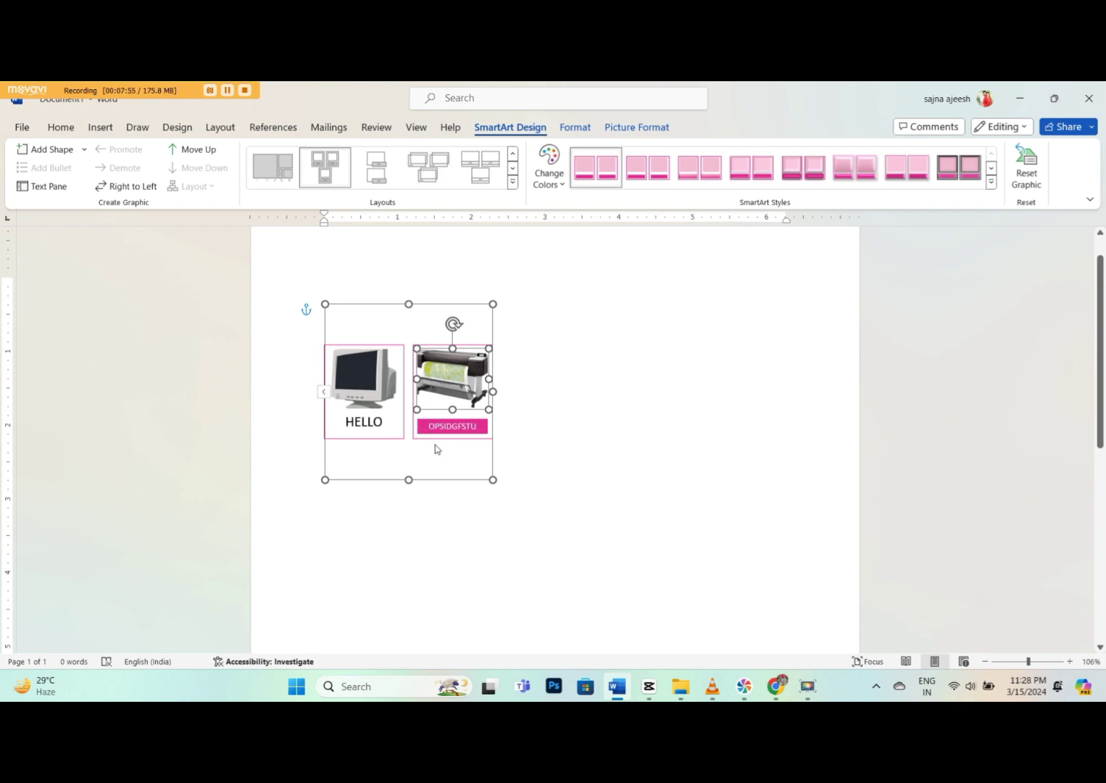
pyautogui.click(382, 174)
pyautogui.click(428, 168)
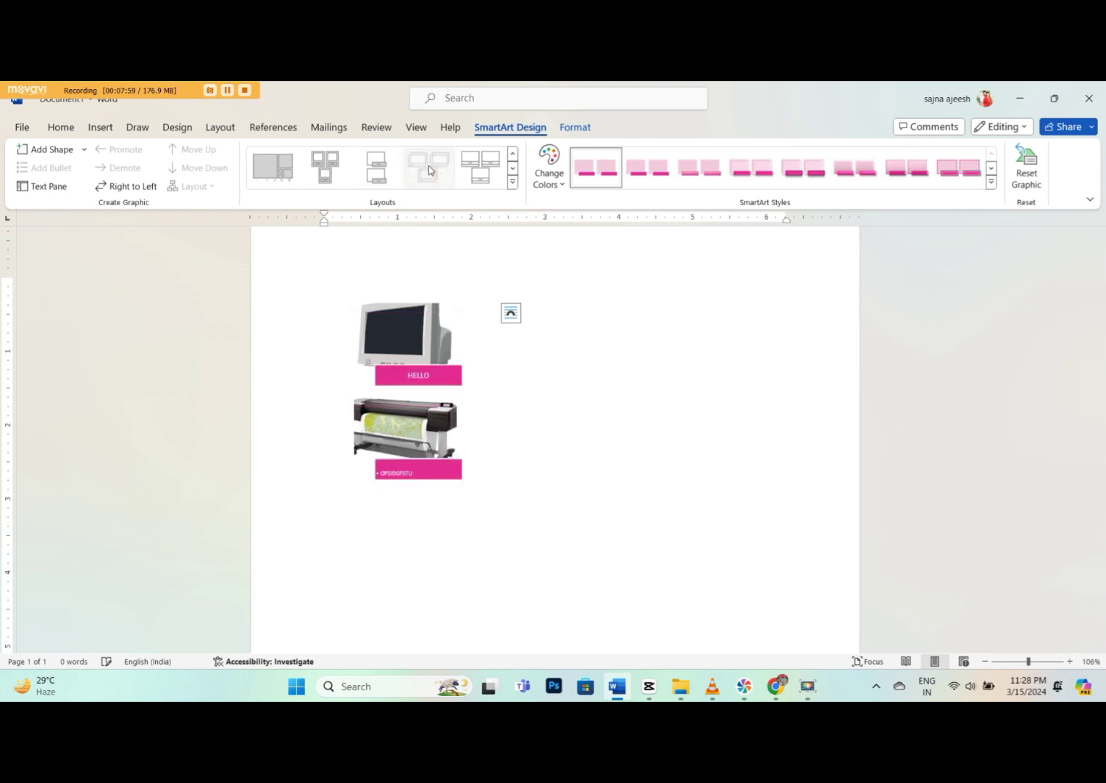
pyautogui.click(474, 170)
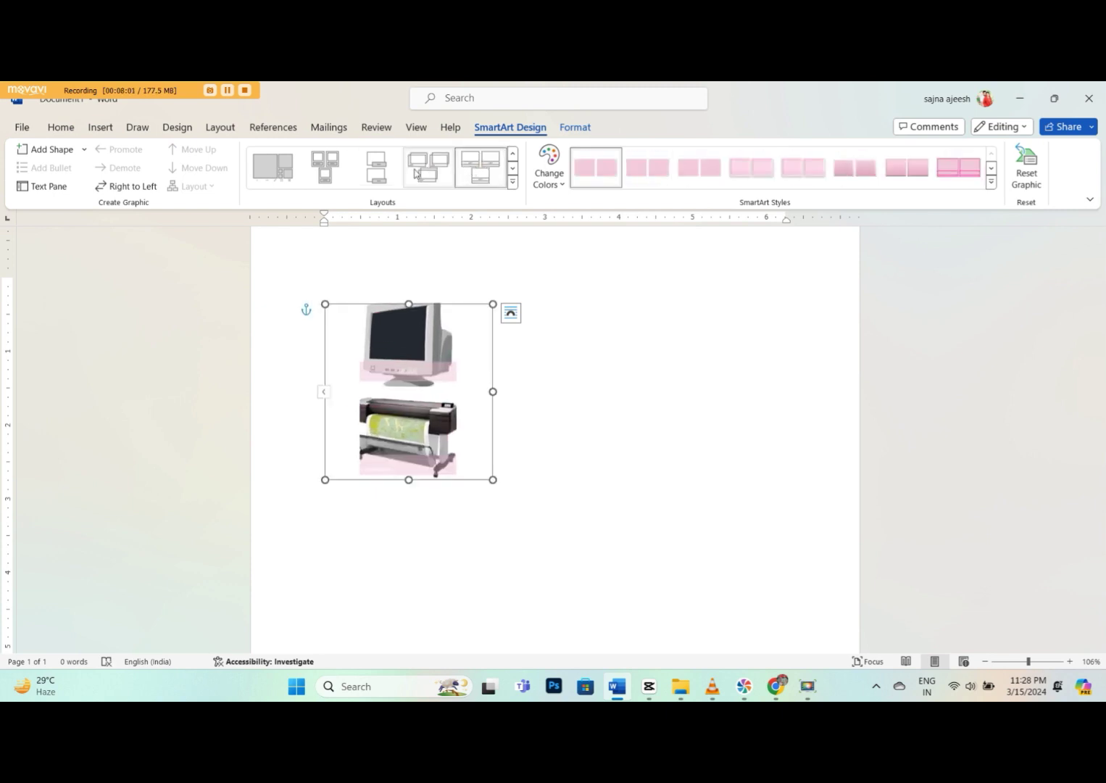
pyautogui.click(326, 174)
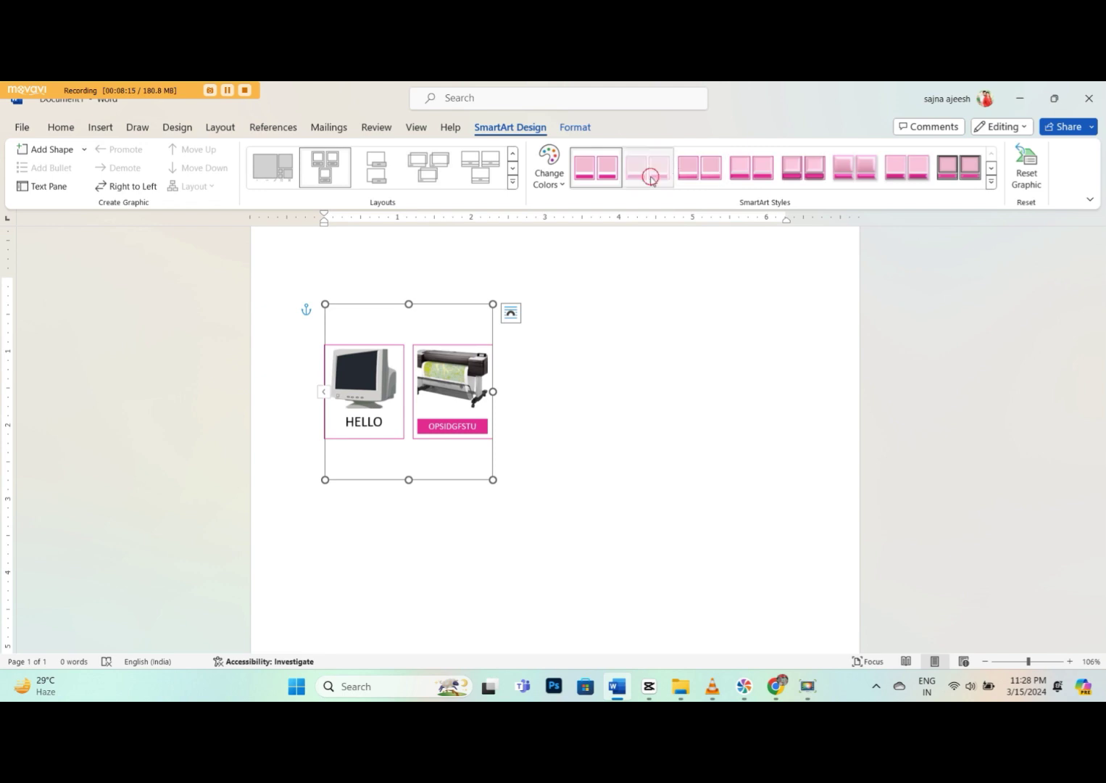
# Apply a three-dimensional SmartArt style after trying several, and show the colour schemes
pyautogui.click(724, 173)
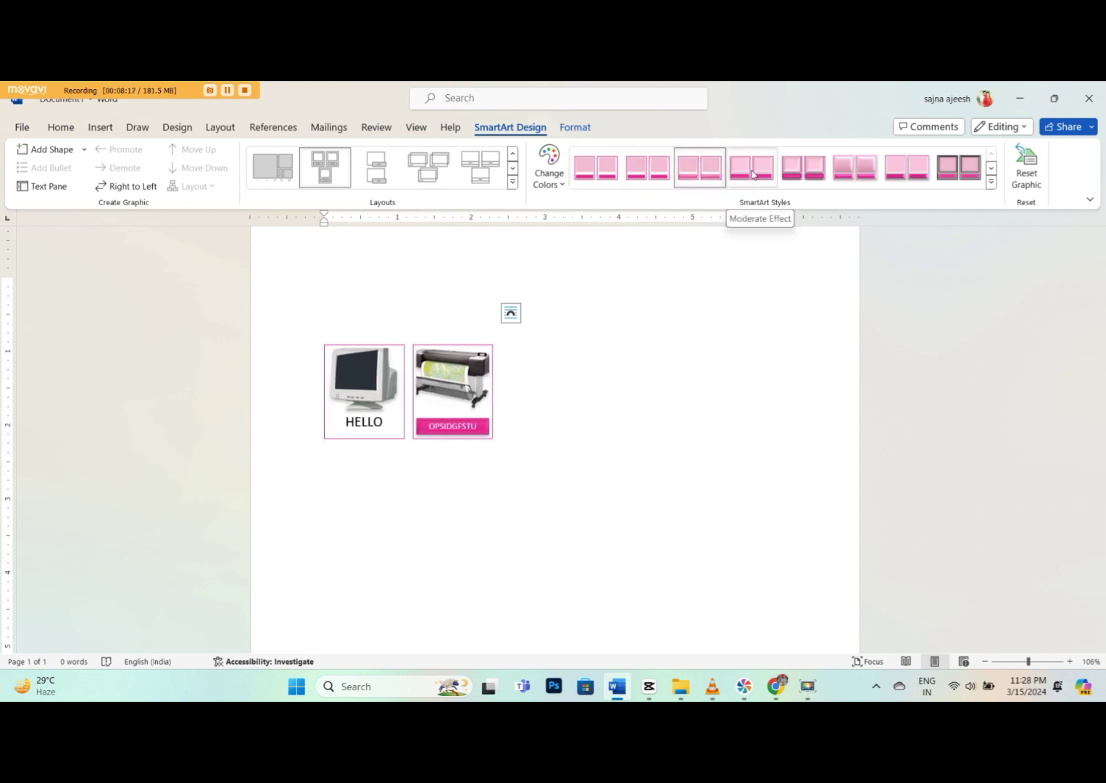
pyautogui.click(806, 170)
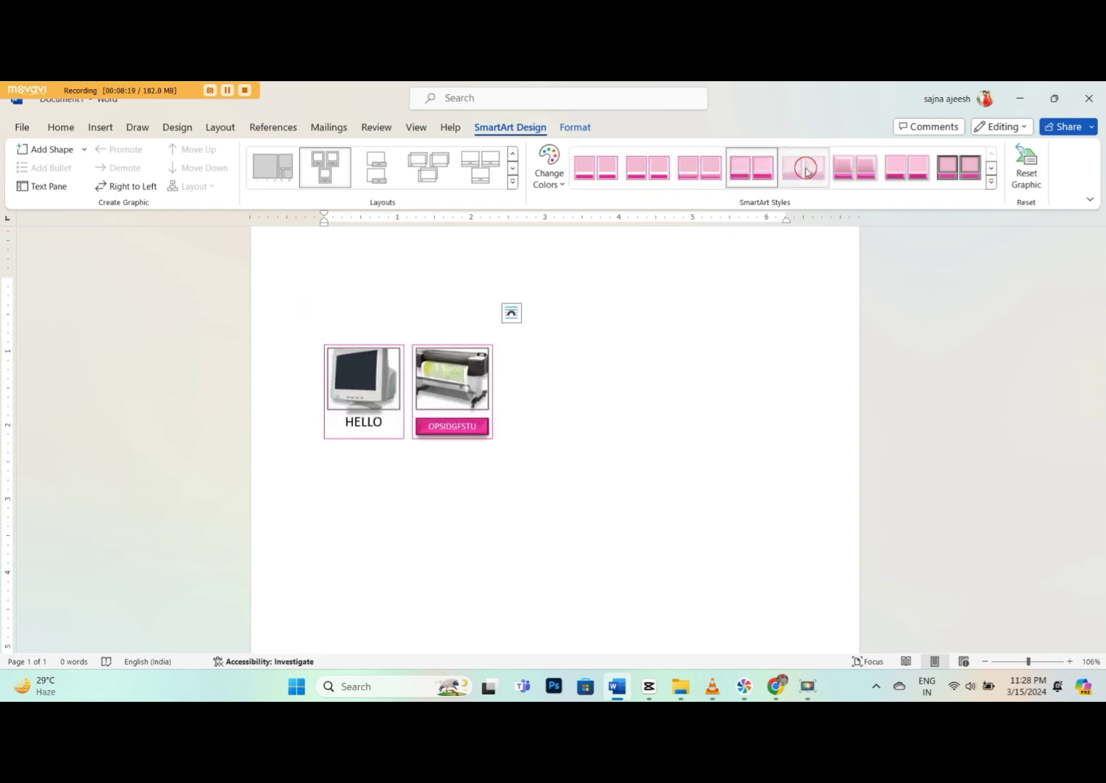
pyautogui.click(852, 172)
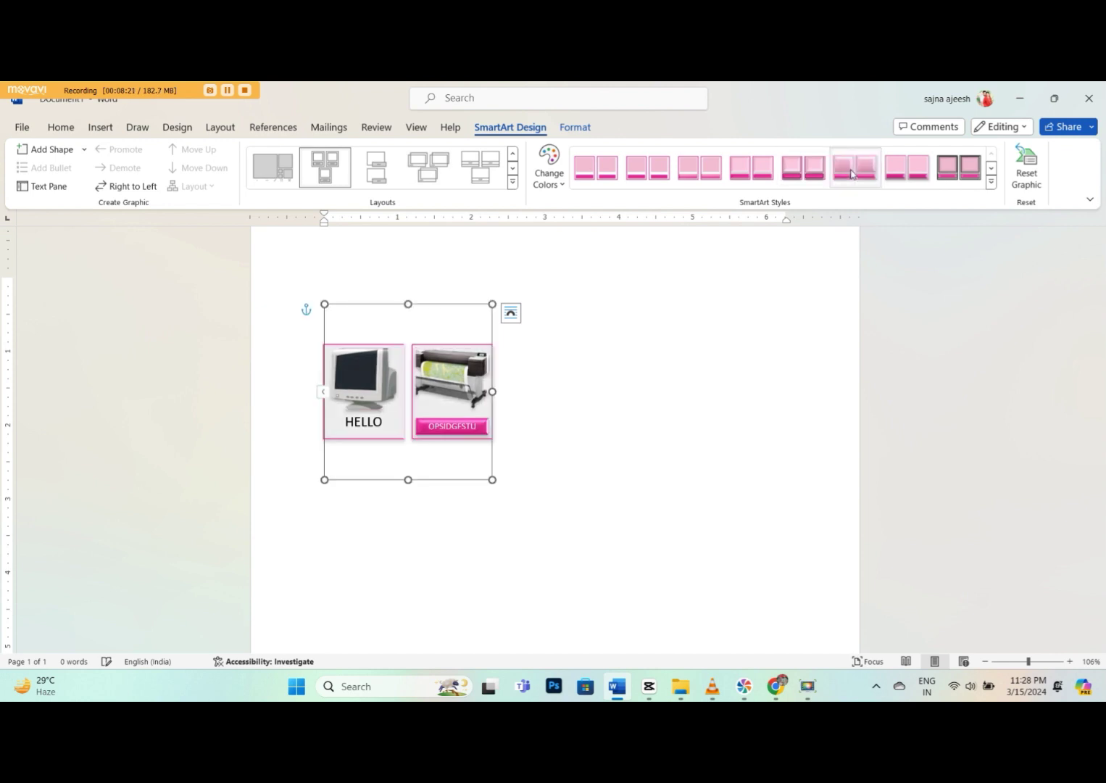
pyautogui.click(898, 172)
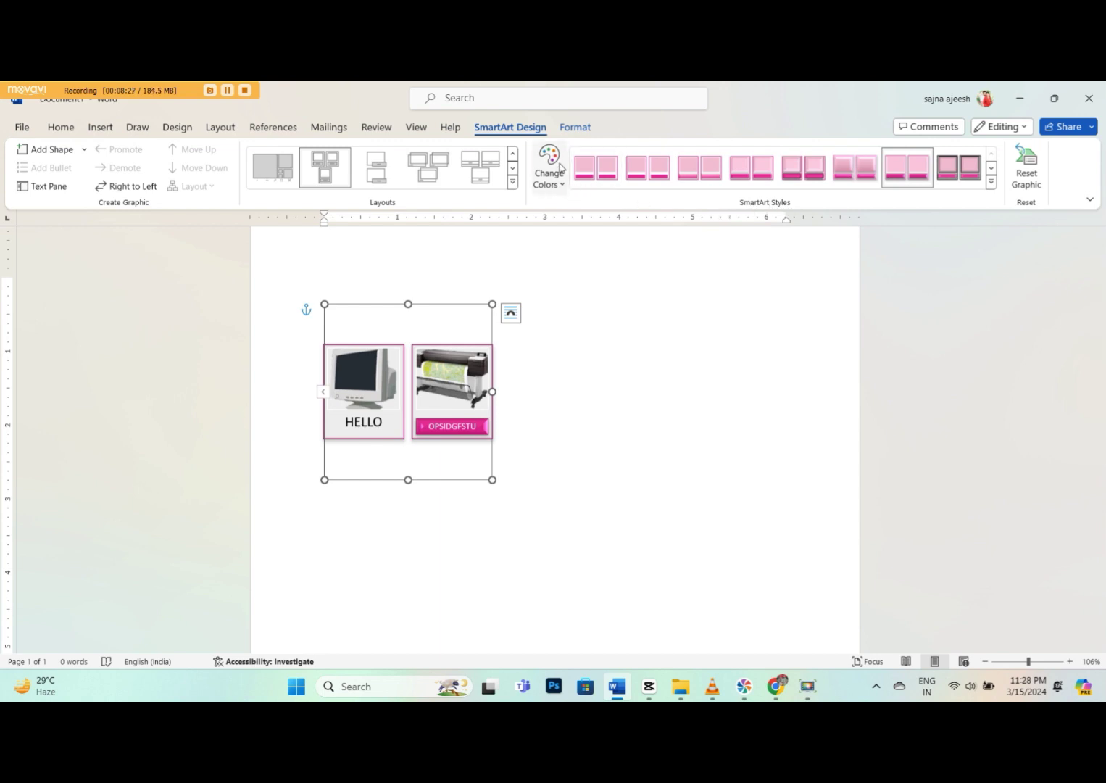
pyautogui.click(562, 186)
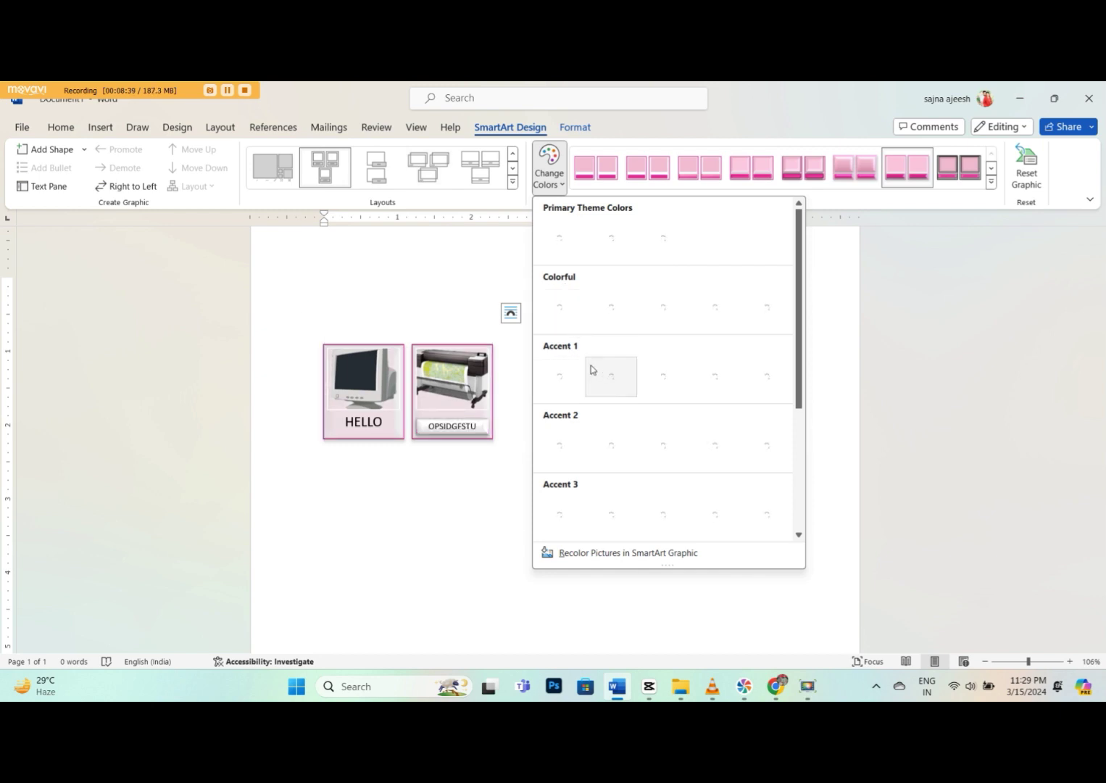
# Try a grey colour scheme, then reset the SmartArt graphic to its plain pink look
pyautogui.click(564, 252)
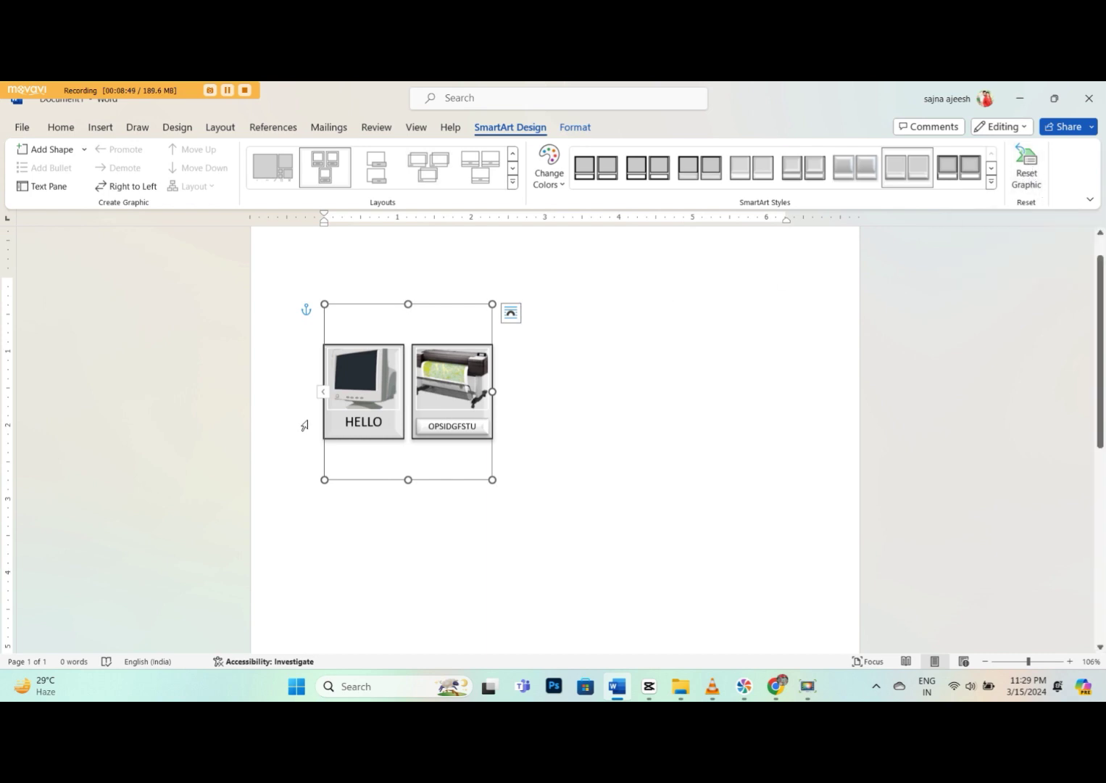
pyautogui.click(1027, 175)
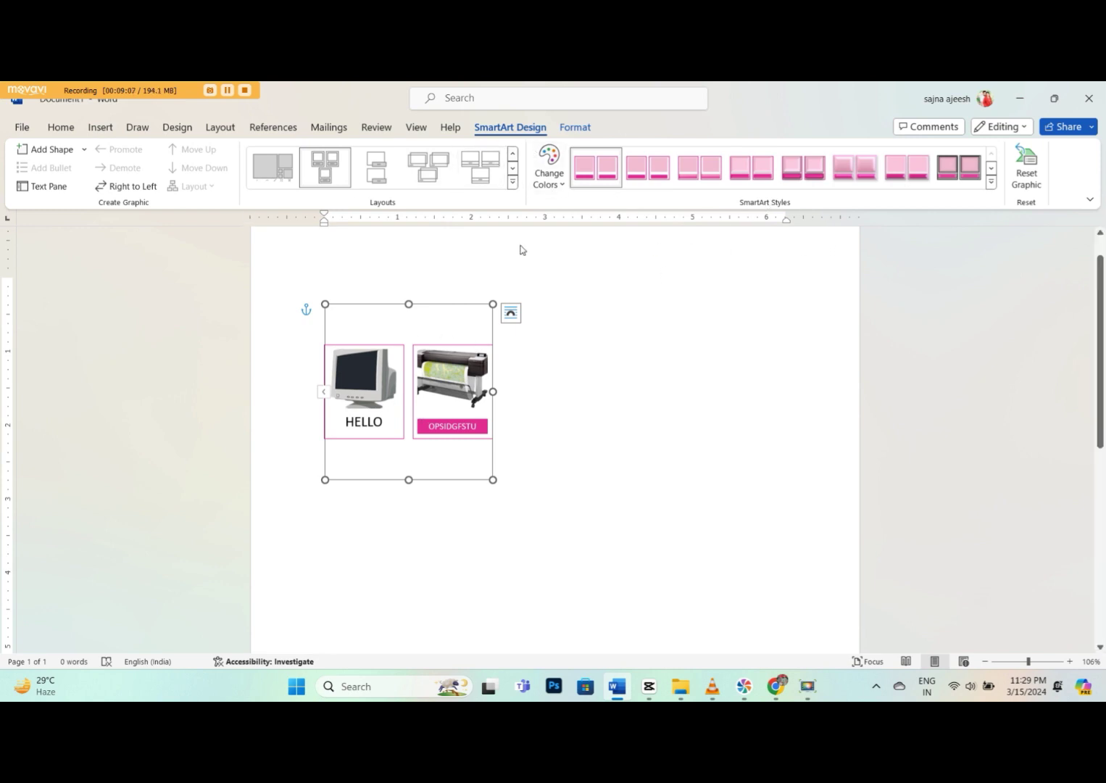
# Select the monitor picture on the Format tab and browse Change Shape without applying anything
pyautogui.click(575, 129)
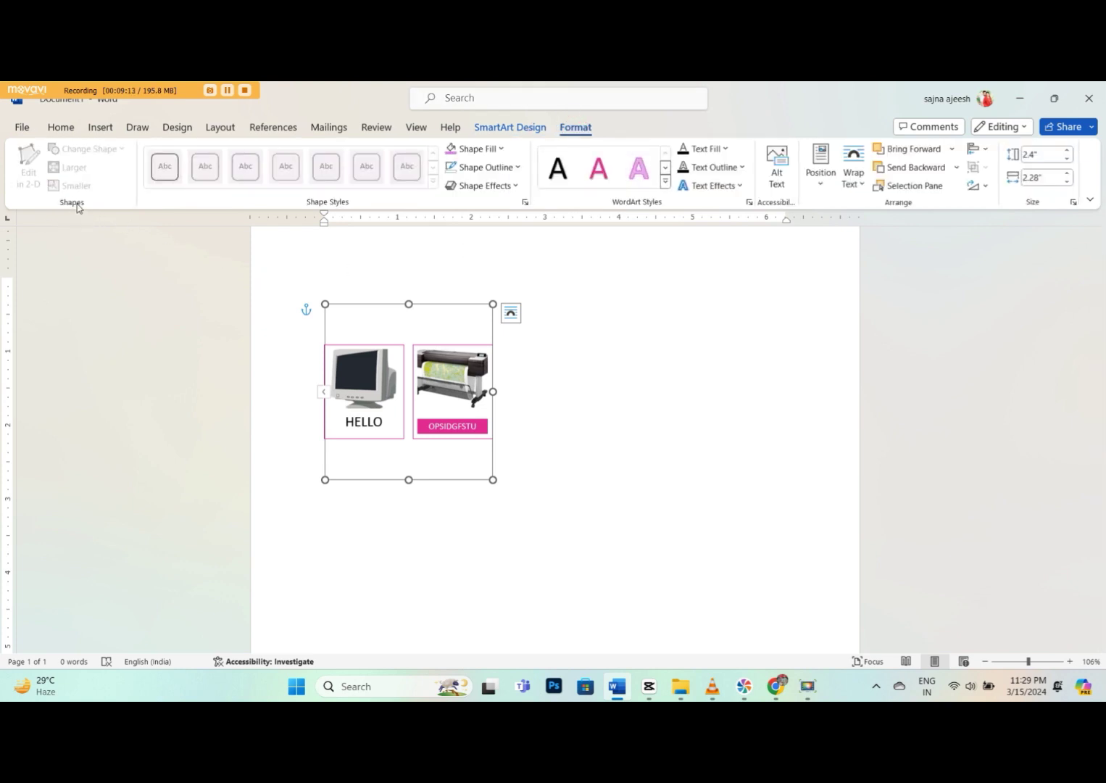
pyautogui.click(366, 398)
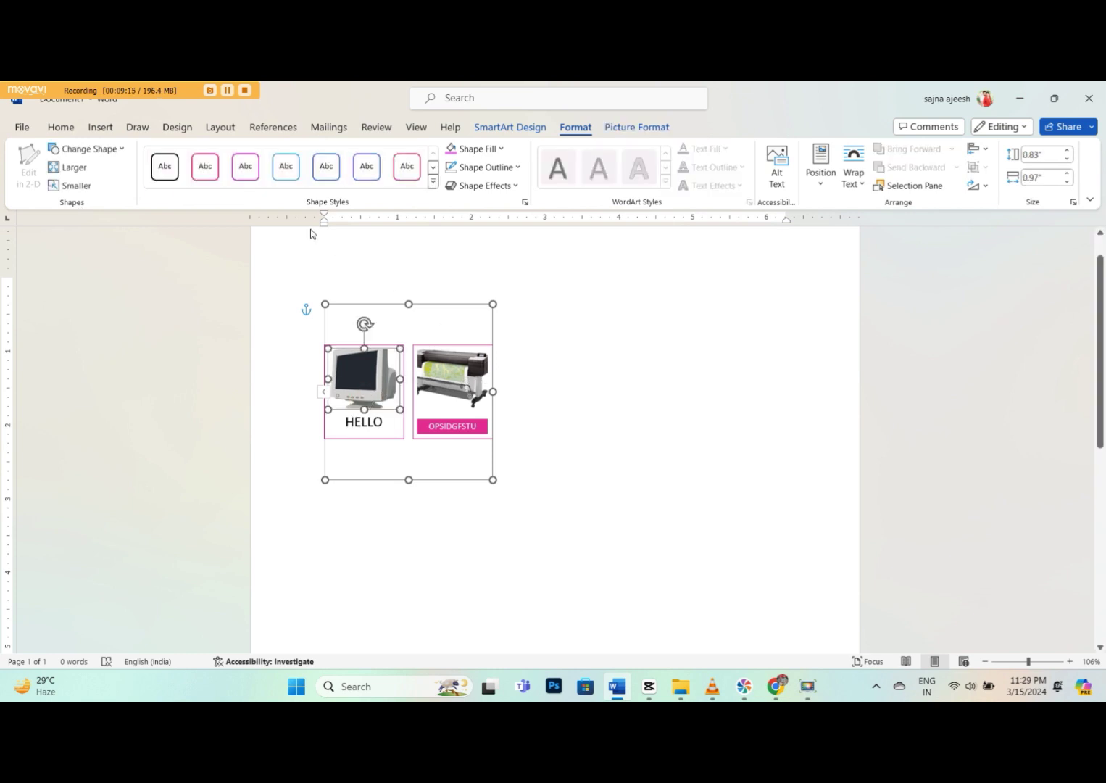
pyautogui.click(122, 148)
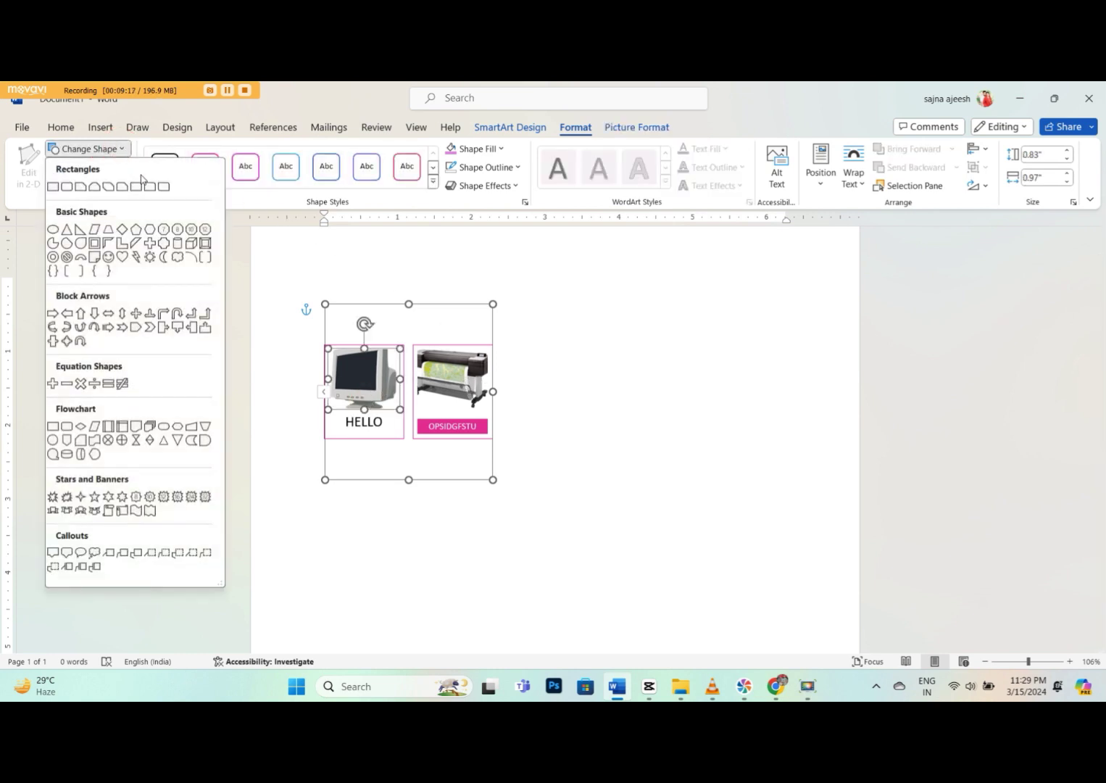
pyautogui.click(166, 246)
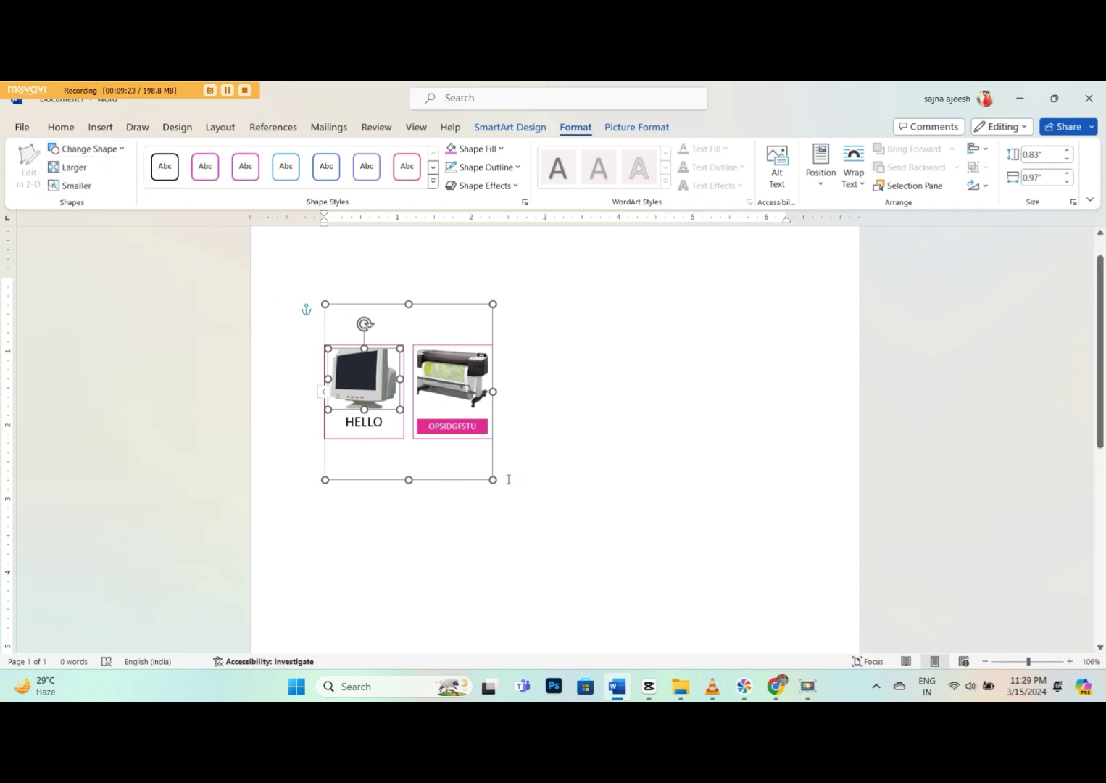
# Change the OPSIDGFSTU caption box to a diamond and resize it to 0.2" by 0.88"
pyautogui.click(477, 429)
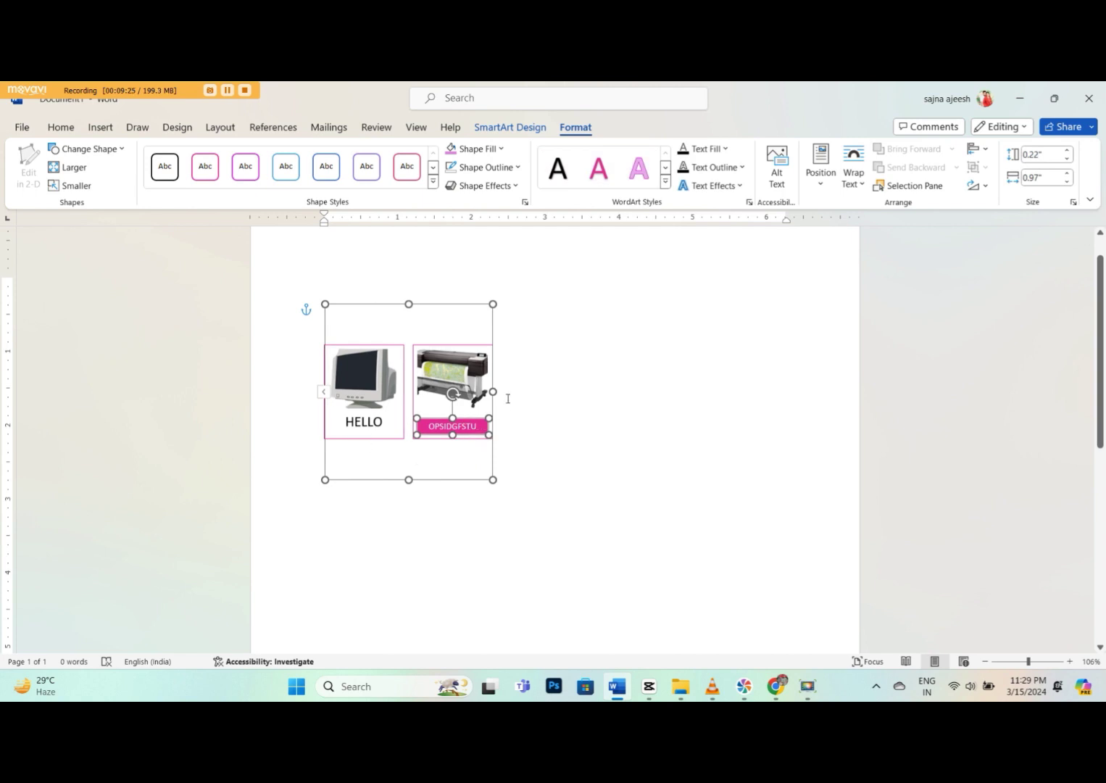
pyautogui.click(112, 149)
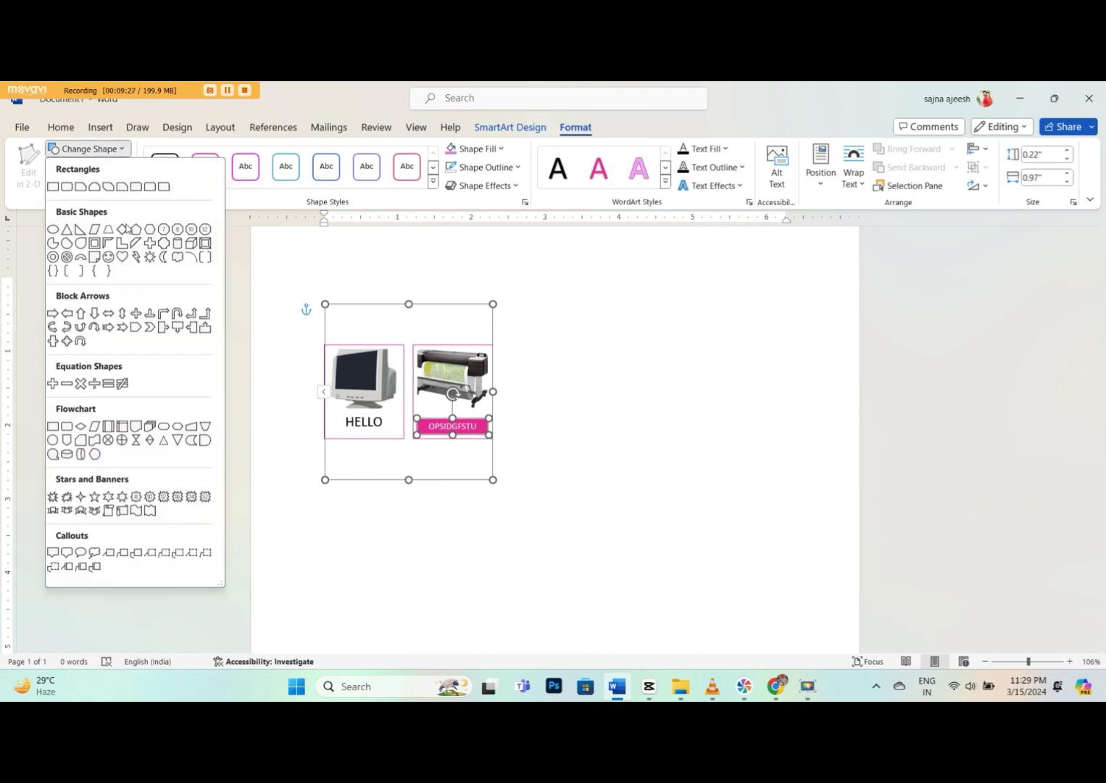
pyautogui.click(123, 229)
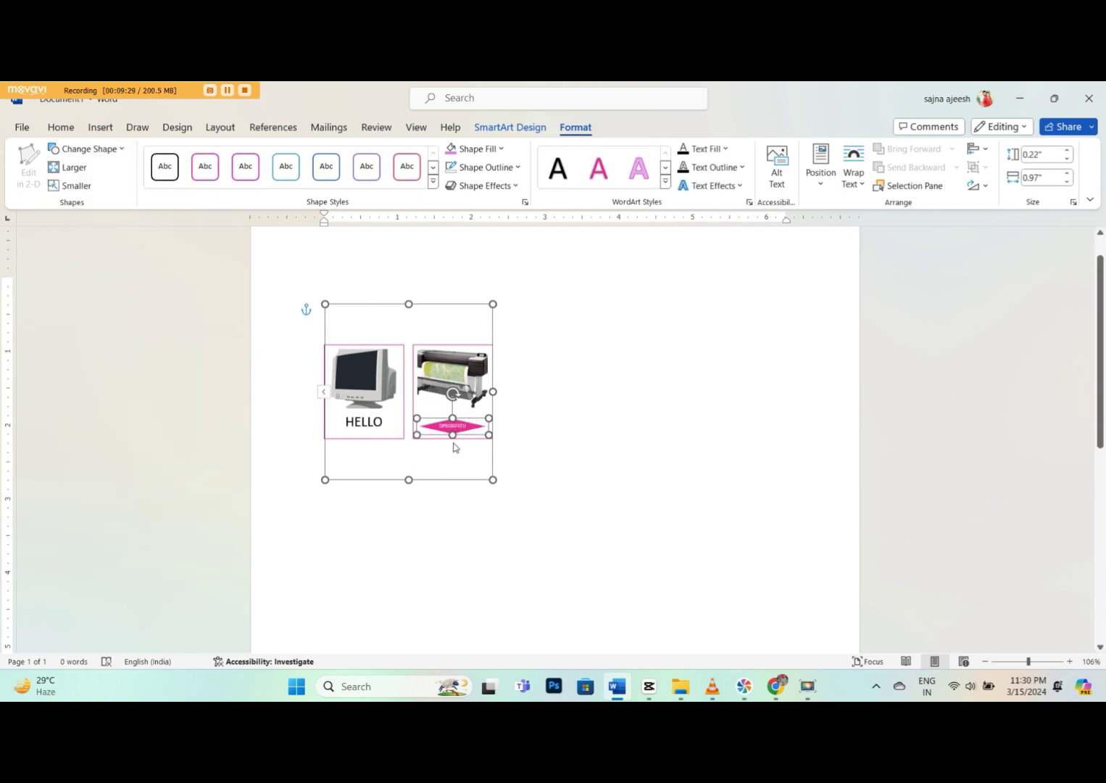
pyautogui.click(72, 167)
pyautogui.click(72, 167)
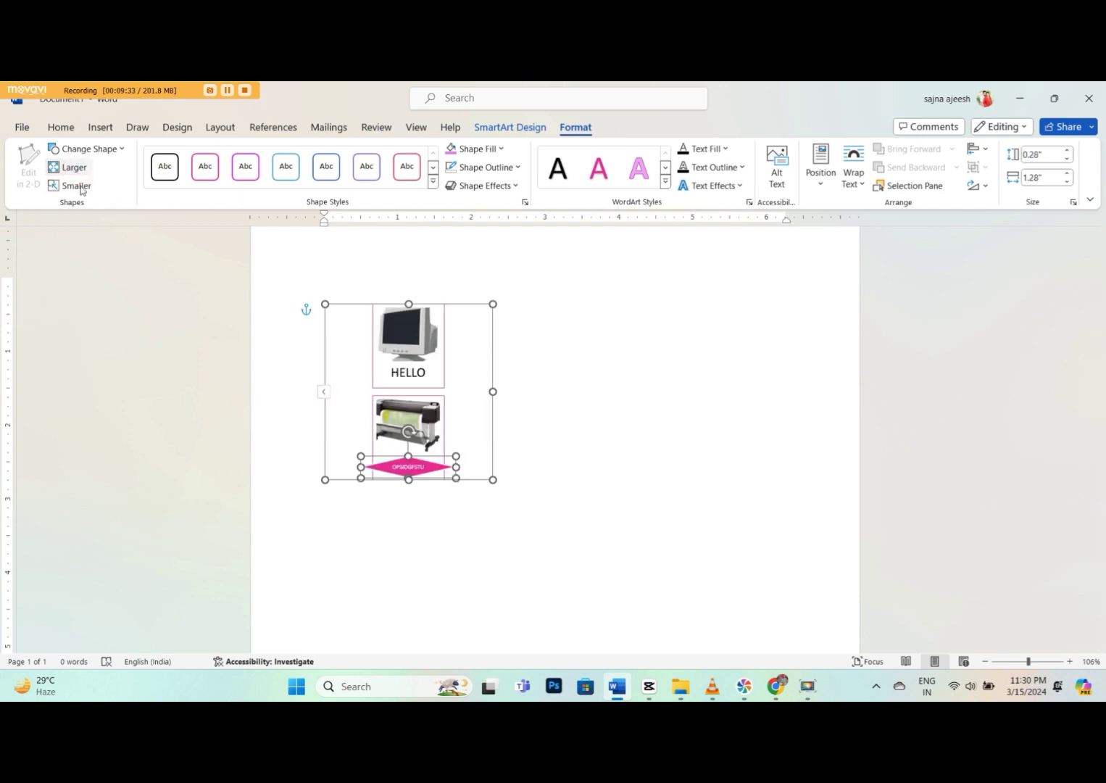
pyautogui.click(84, 188)
pyautogui.click(85, 189)
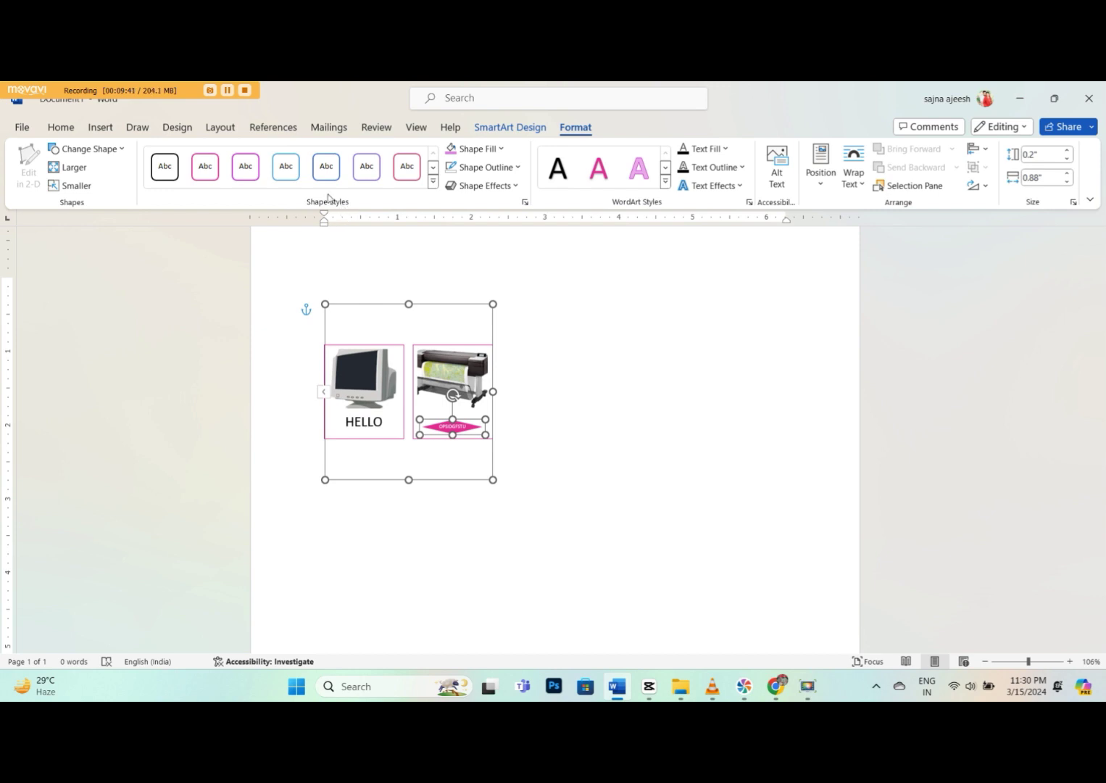
# Try outline-only, purple and light blue outline styles on the diamond, settling on pink
pyautogui.click(327, 168)
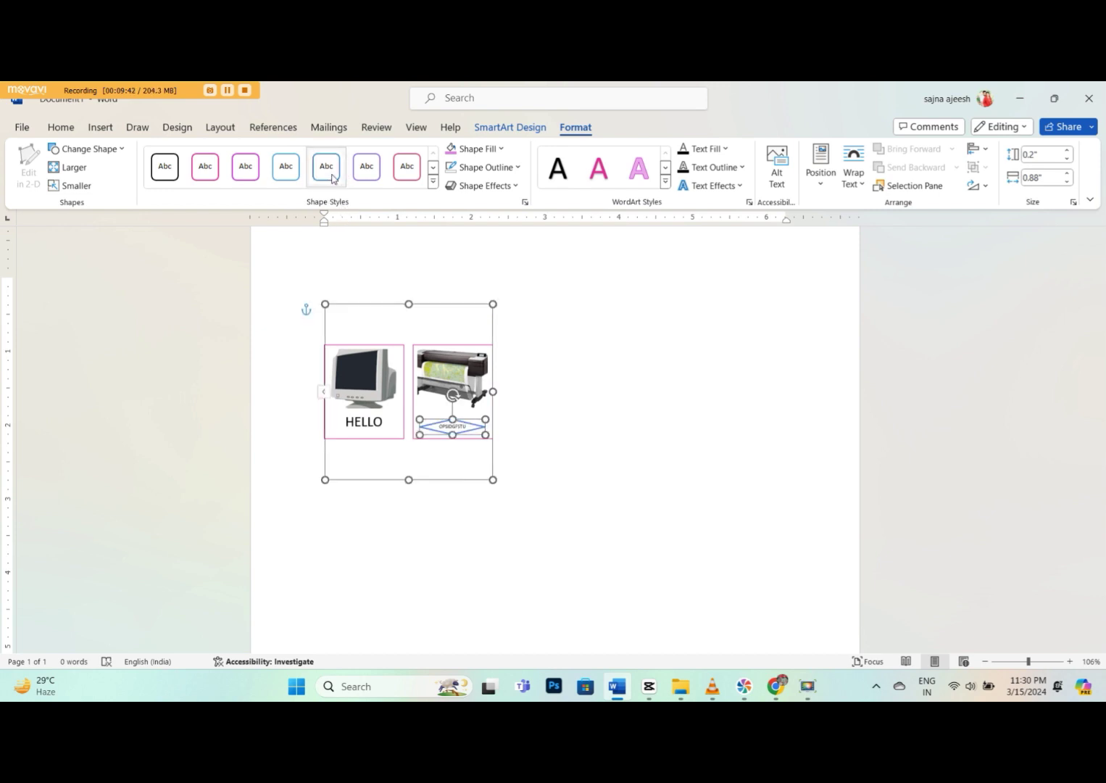
pyautogui.click(371, 177)
pyautogui.click(295, 170)
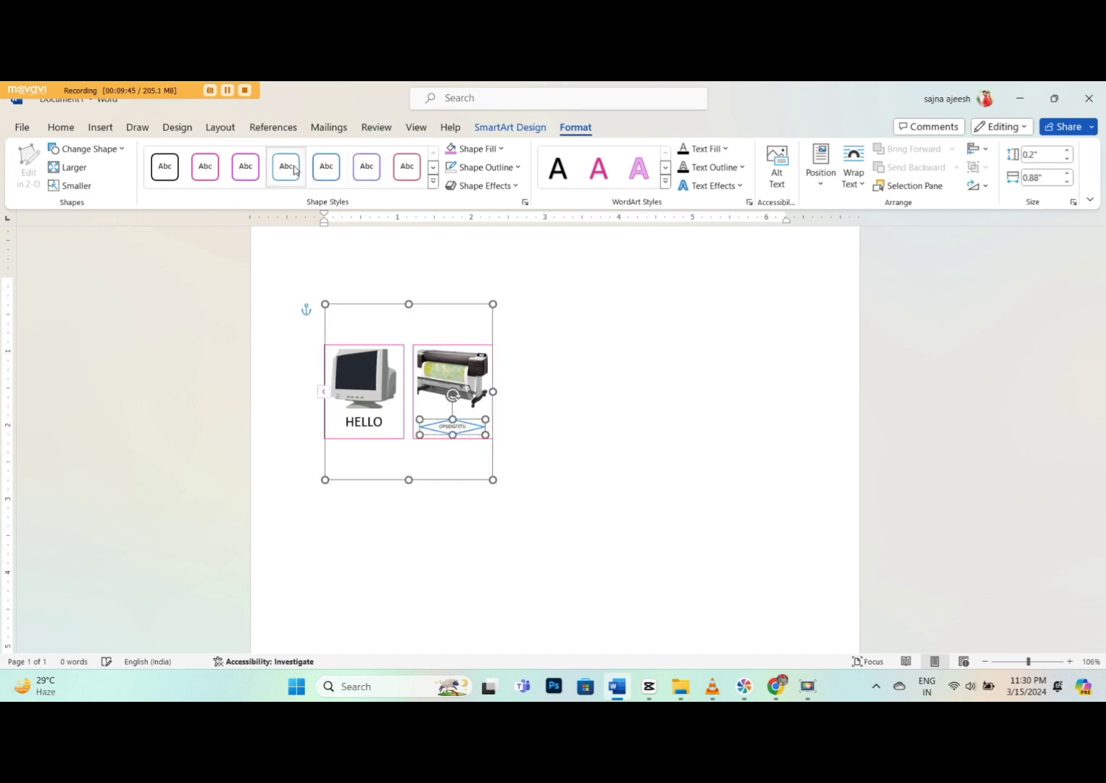
pyautogui.click(253, 174)
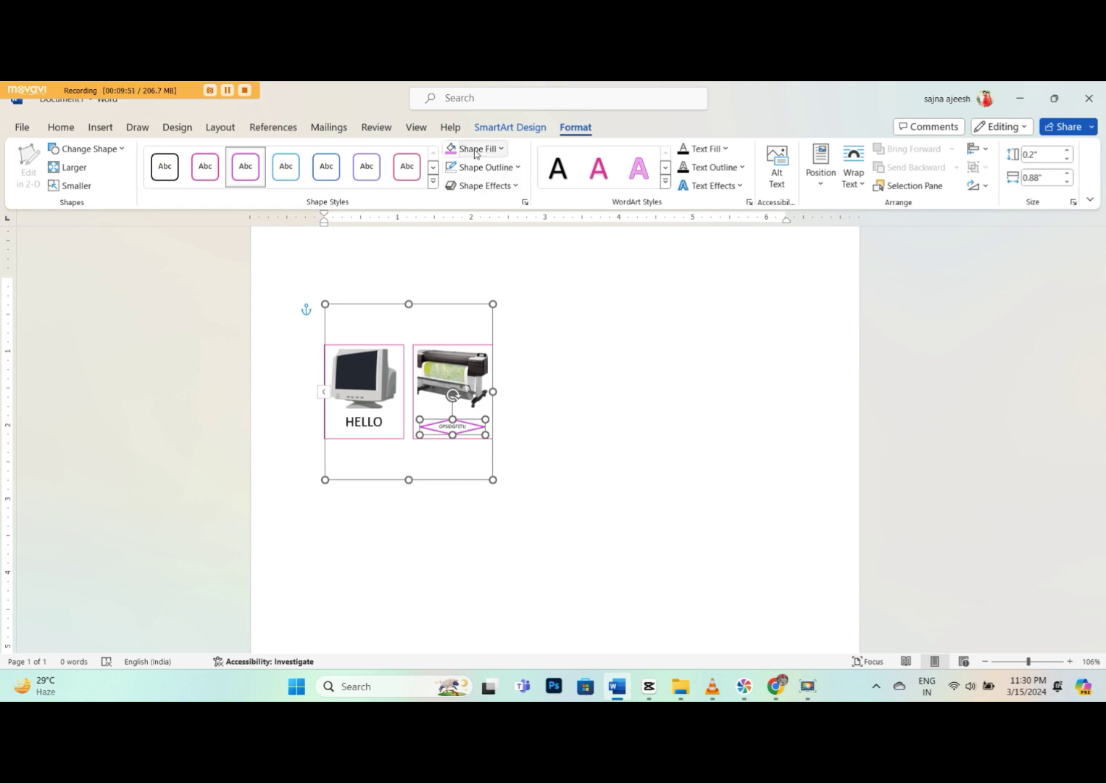
# Fill the diamond with light blue, then remove its fill again
pyautogui.click(501, 149)
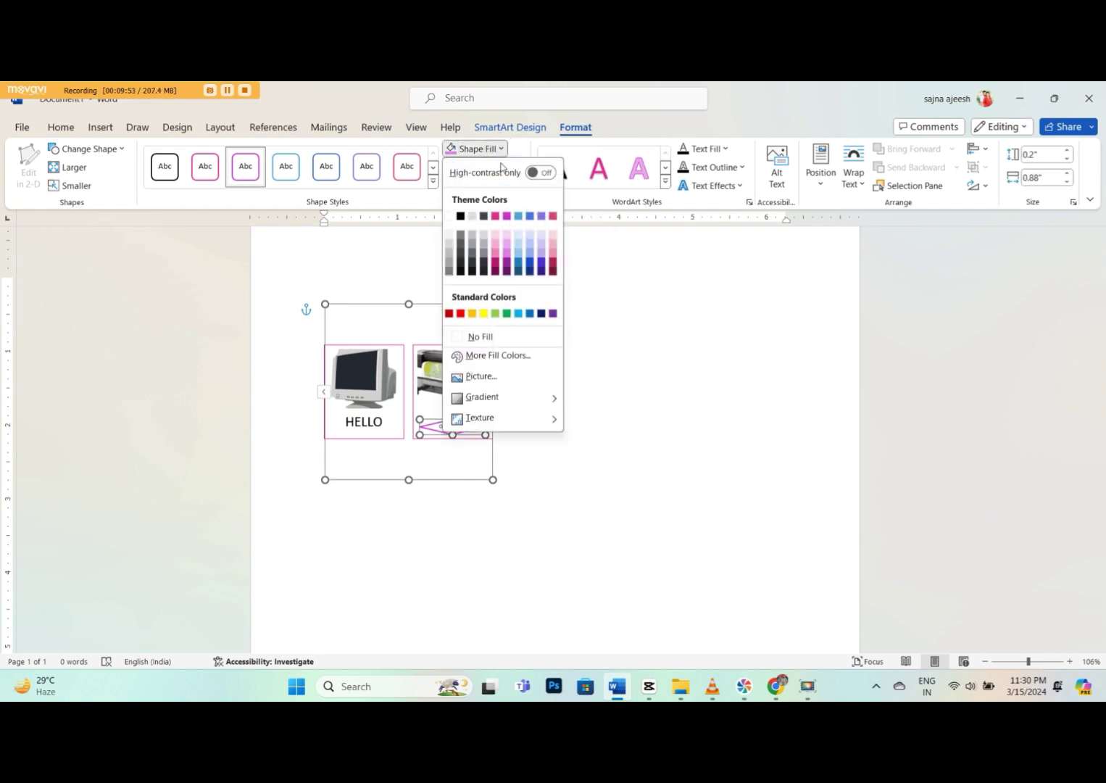
pyautogui.click(519, 251)
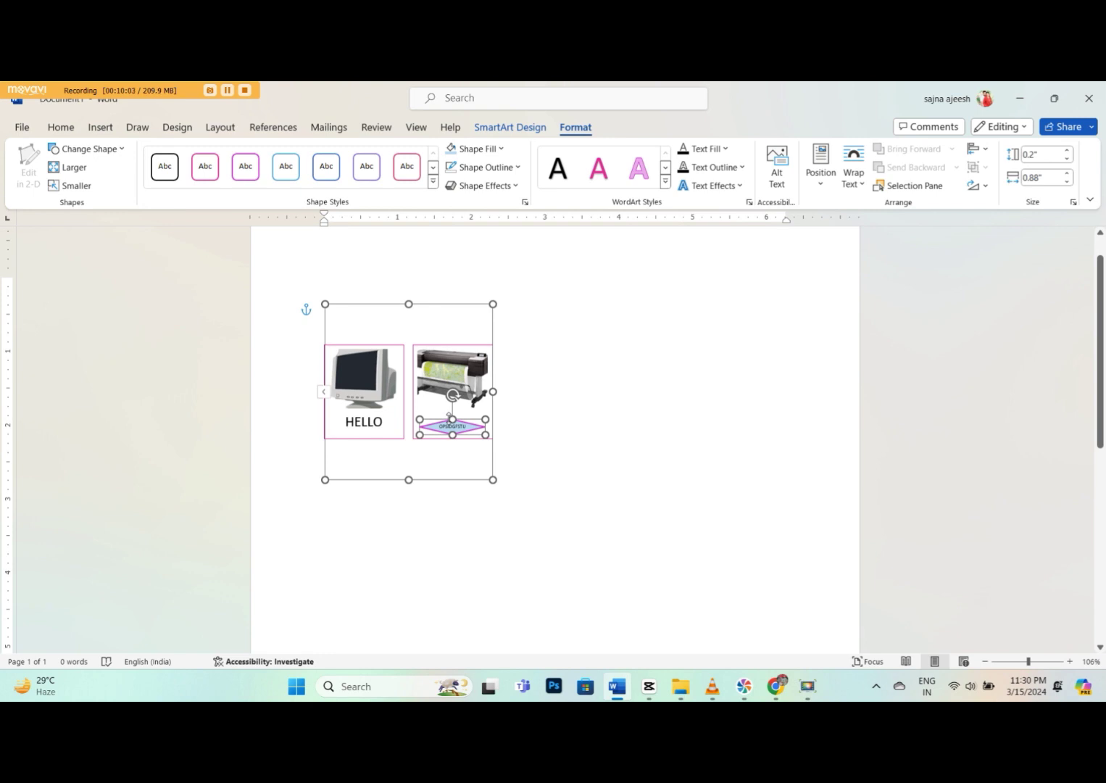
pyautogui.click(500, 150)
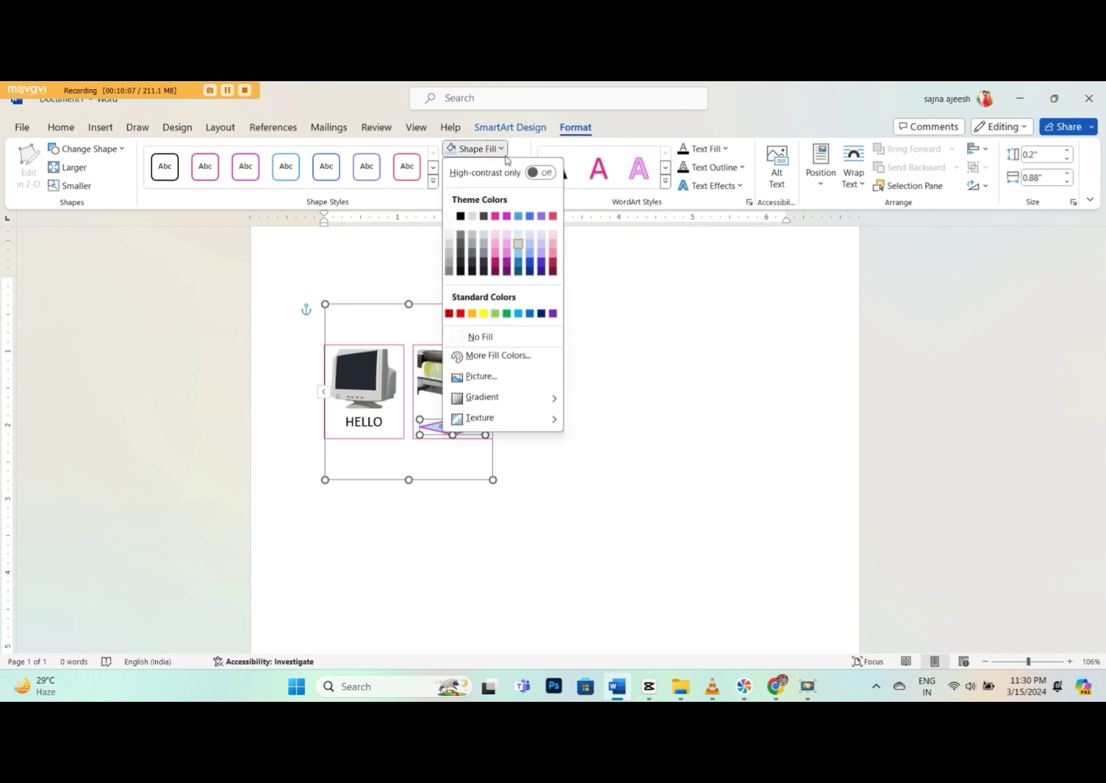
pyautogui.click(477, 338)
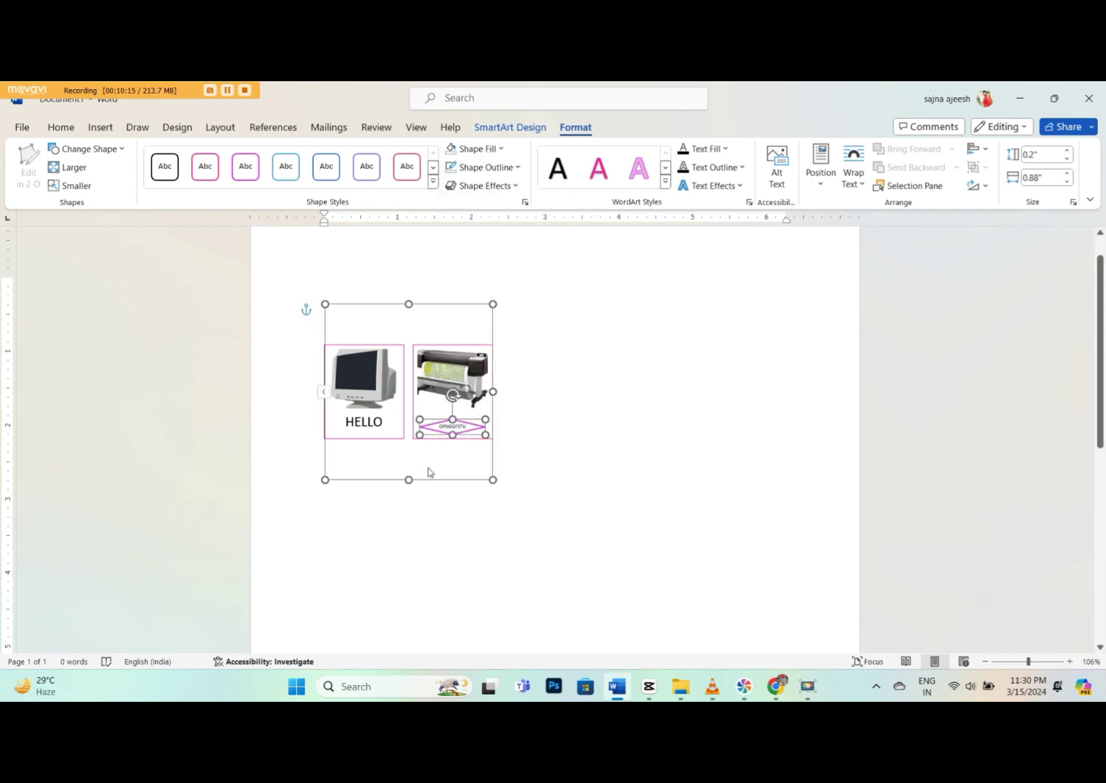
pyautogui.click(518, 168)
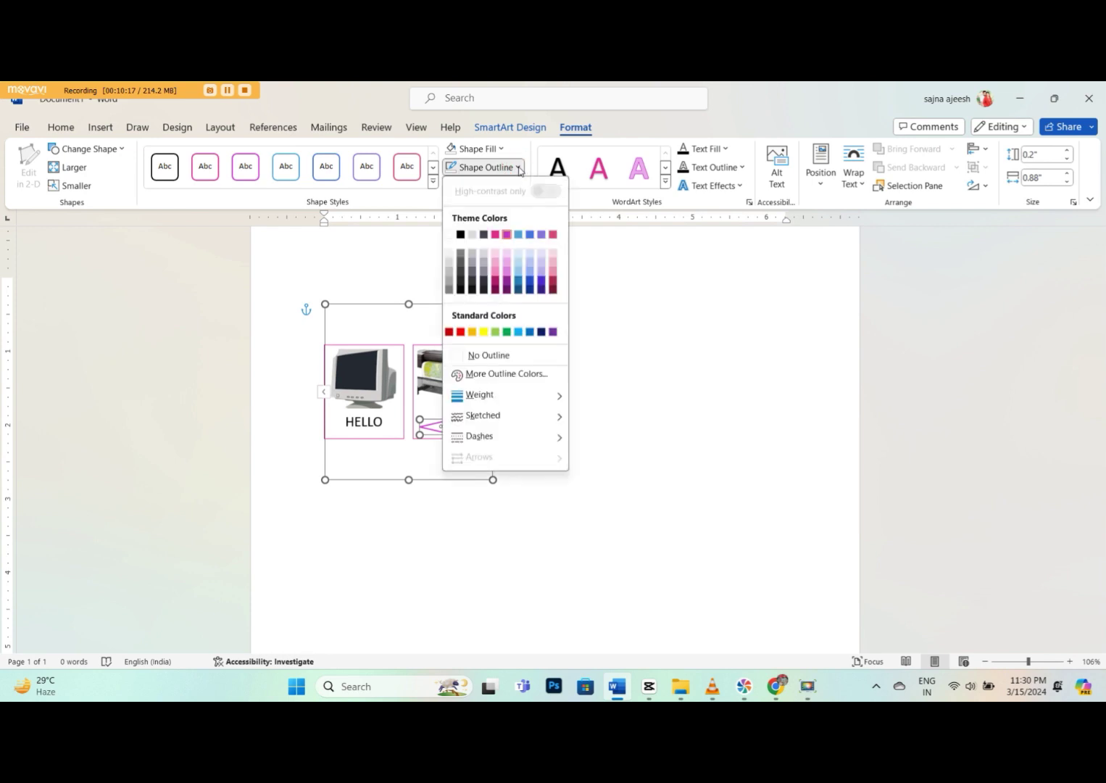
# Give the diamond a blue outline and preview Glow and Reflection effects without applying any
pyautogui.click(519, 286)
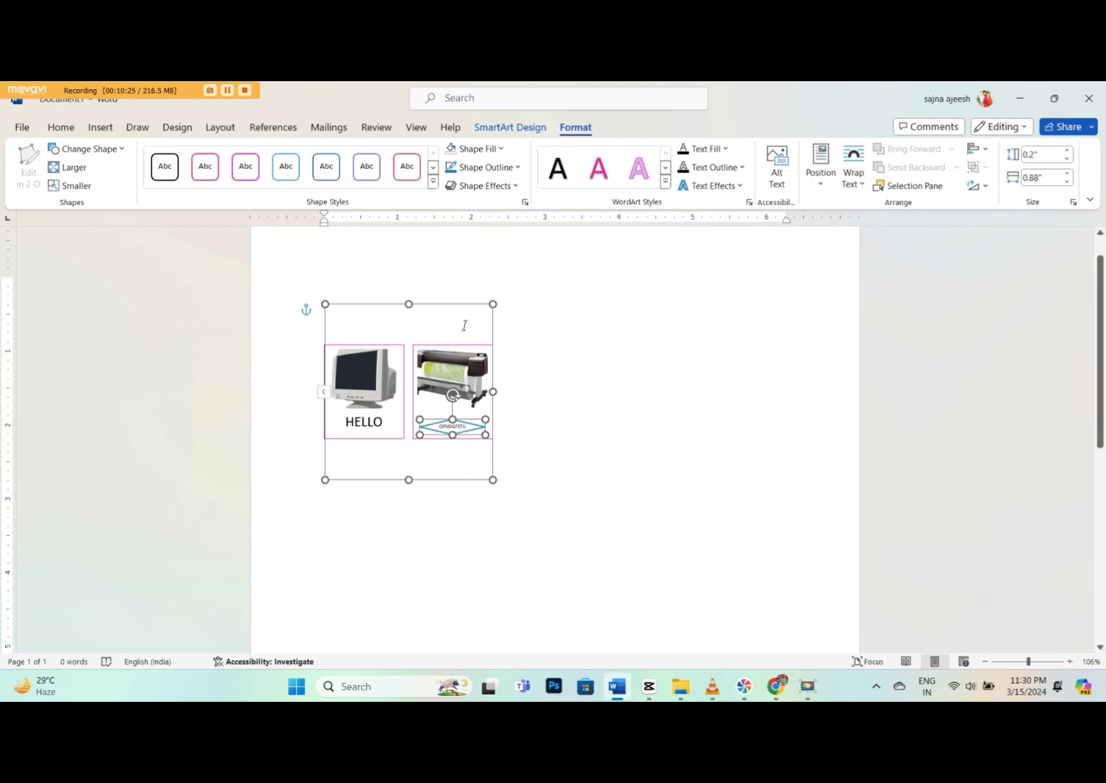
pyautogui.click(517, 186)
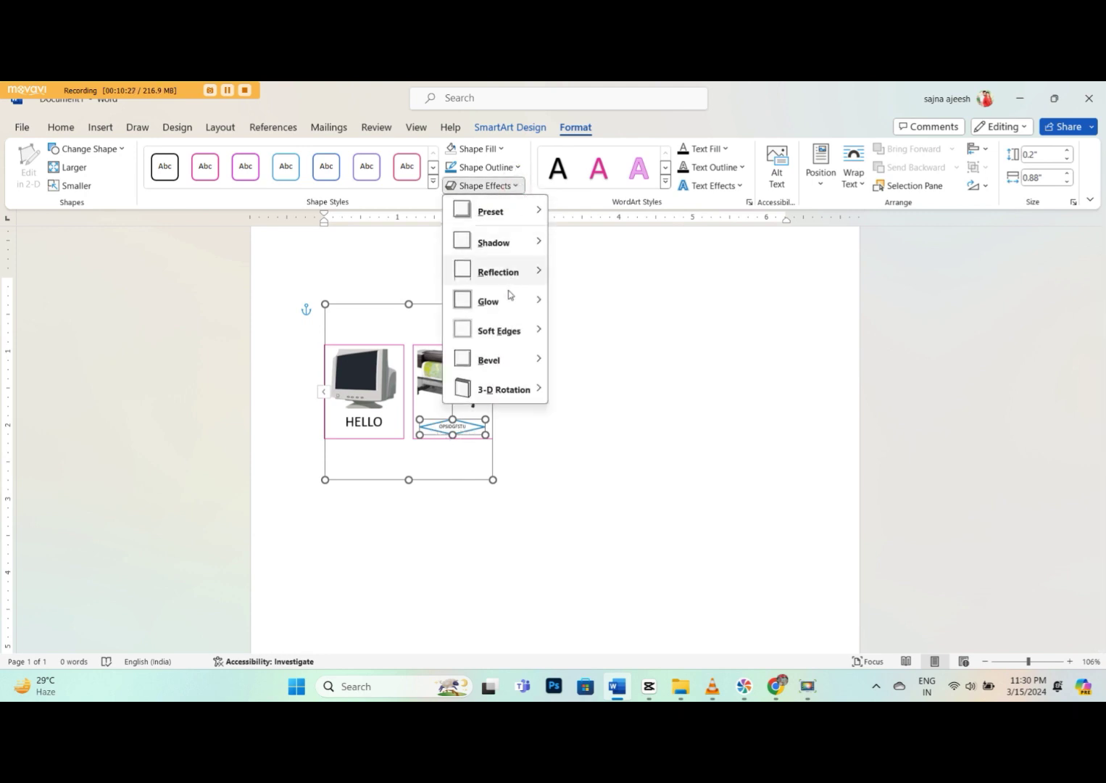
pyautogui.moveTo(501, 309)
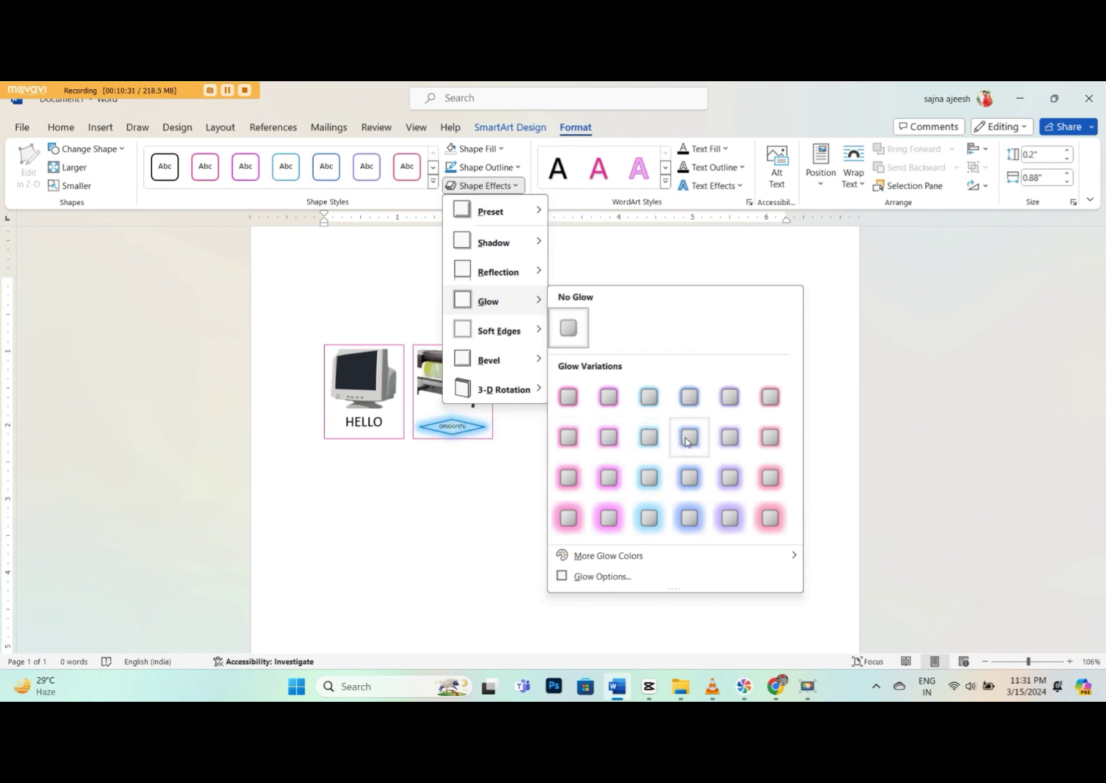
pyautogui.moveTo(506, 273)
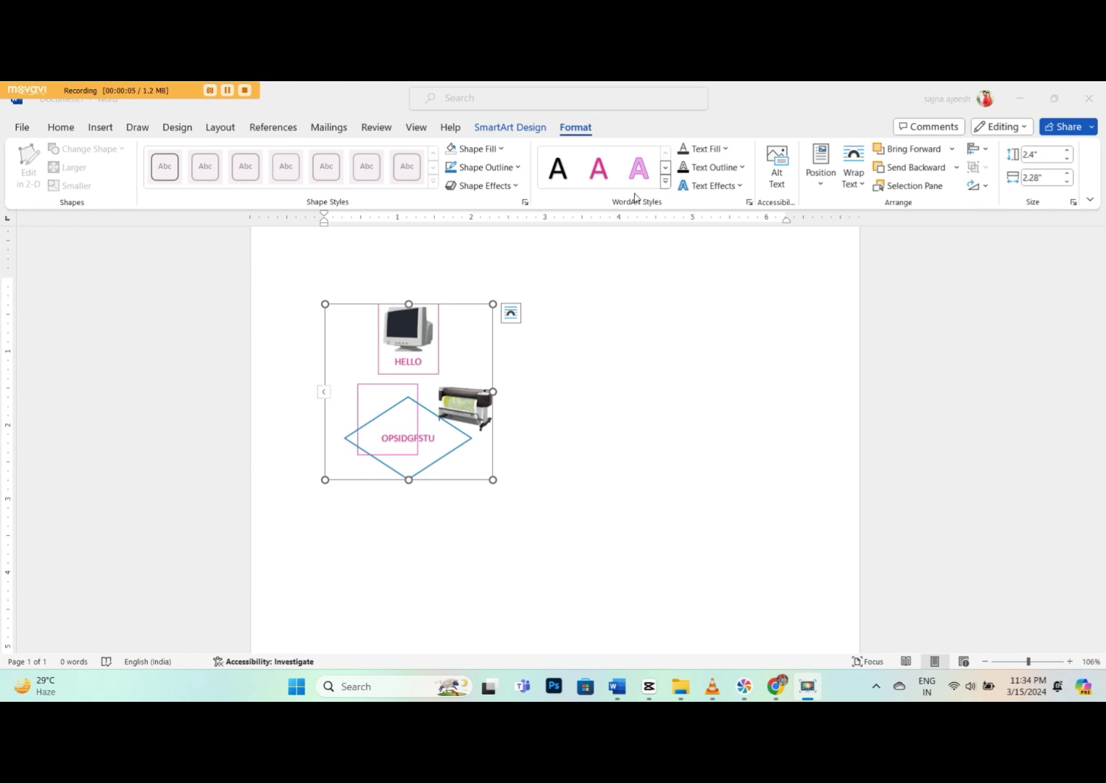
# Apply a pink WordArt style to the SmartArt text HELLO and OPSIDGFSTU
pyautogui.click(442, 443)
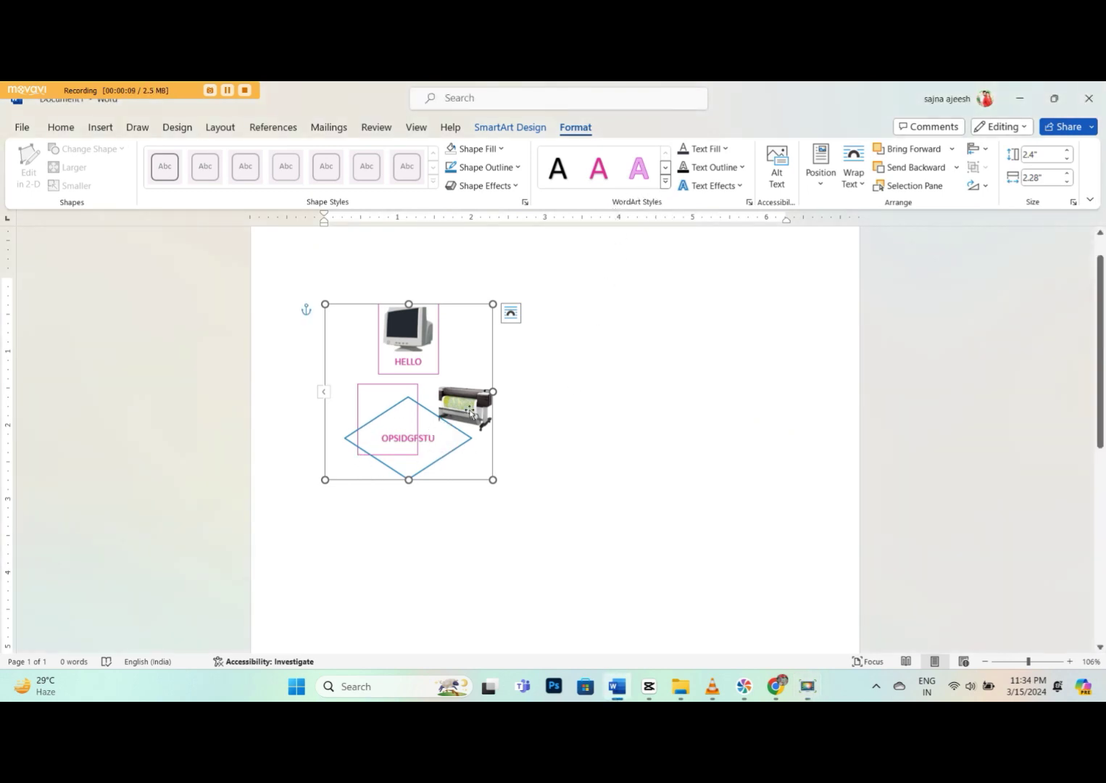
pyautogui.click(642, 177)
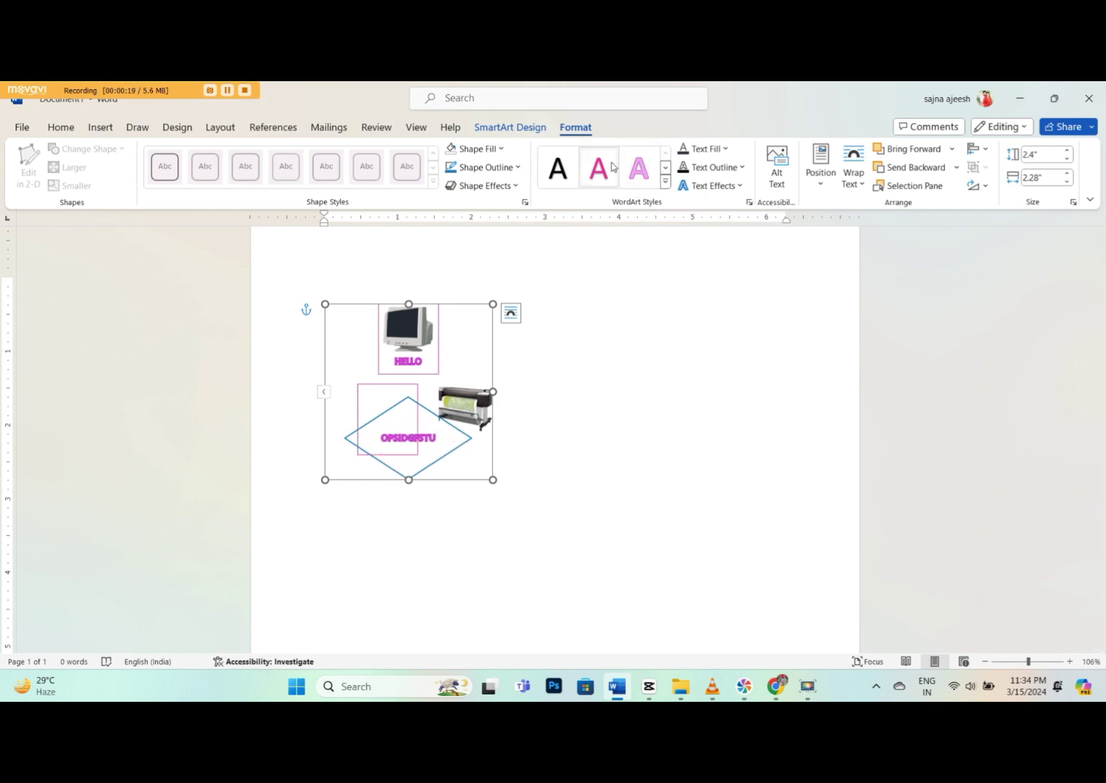
pyautogui.click(666, 183)
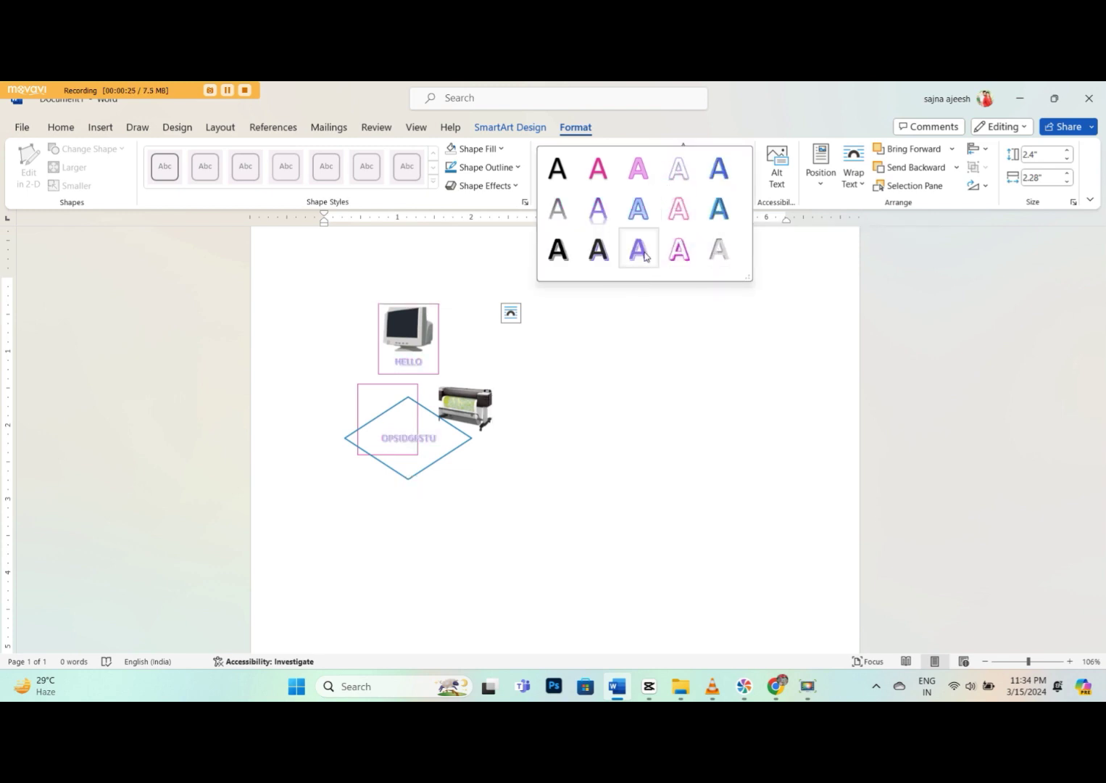
pyautogui.click(604, 175)
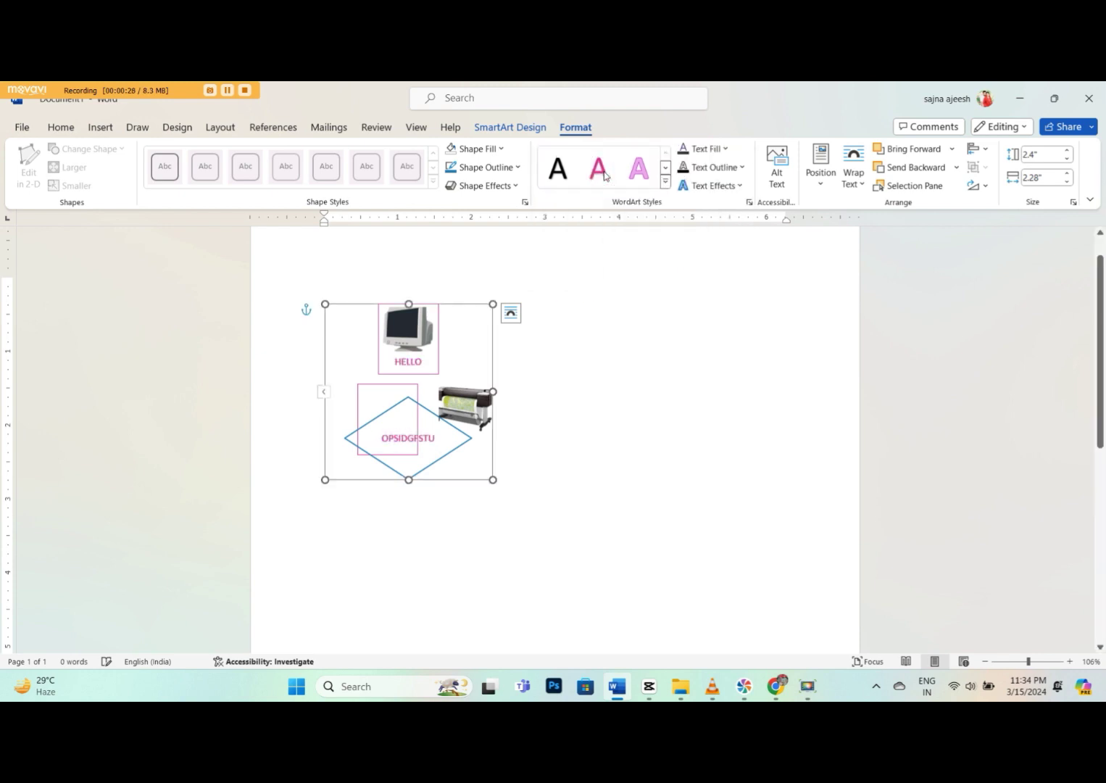
# Try light blue and no text fill, then fill the SmartArt text with black
pyautogui.click(727, 148)
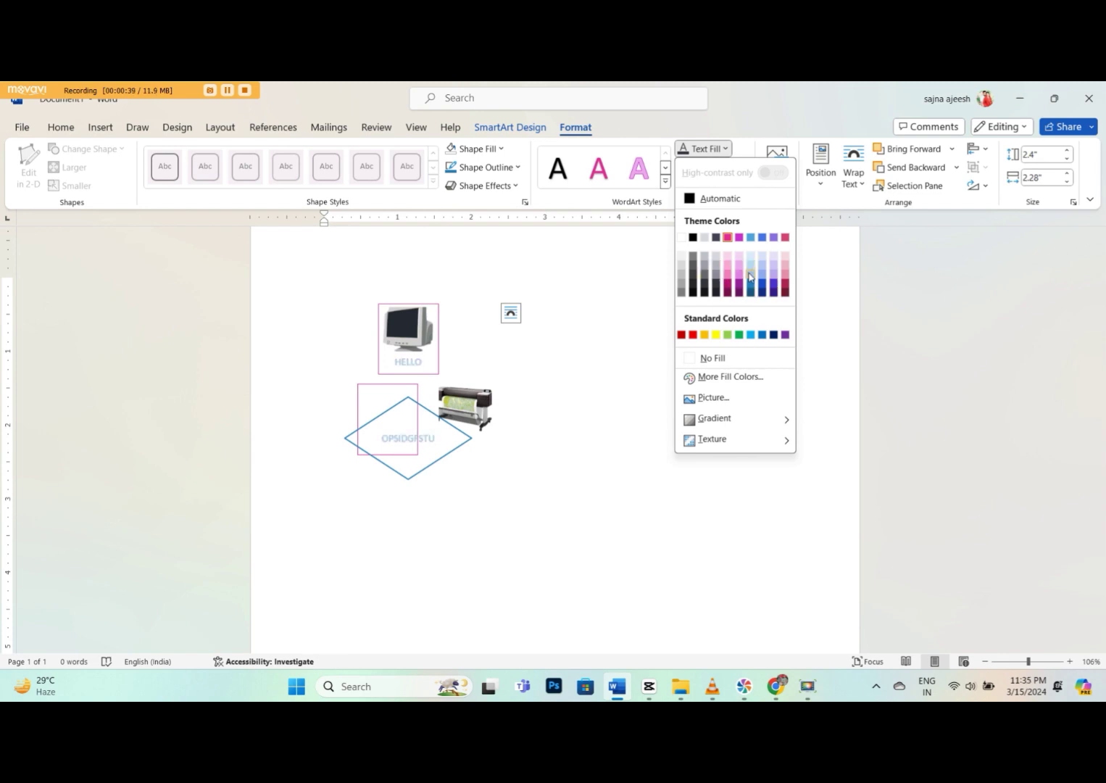
pyautogui.click(749, 278)
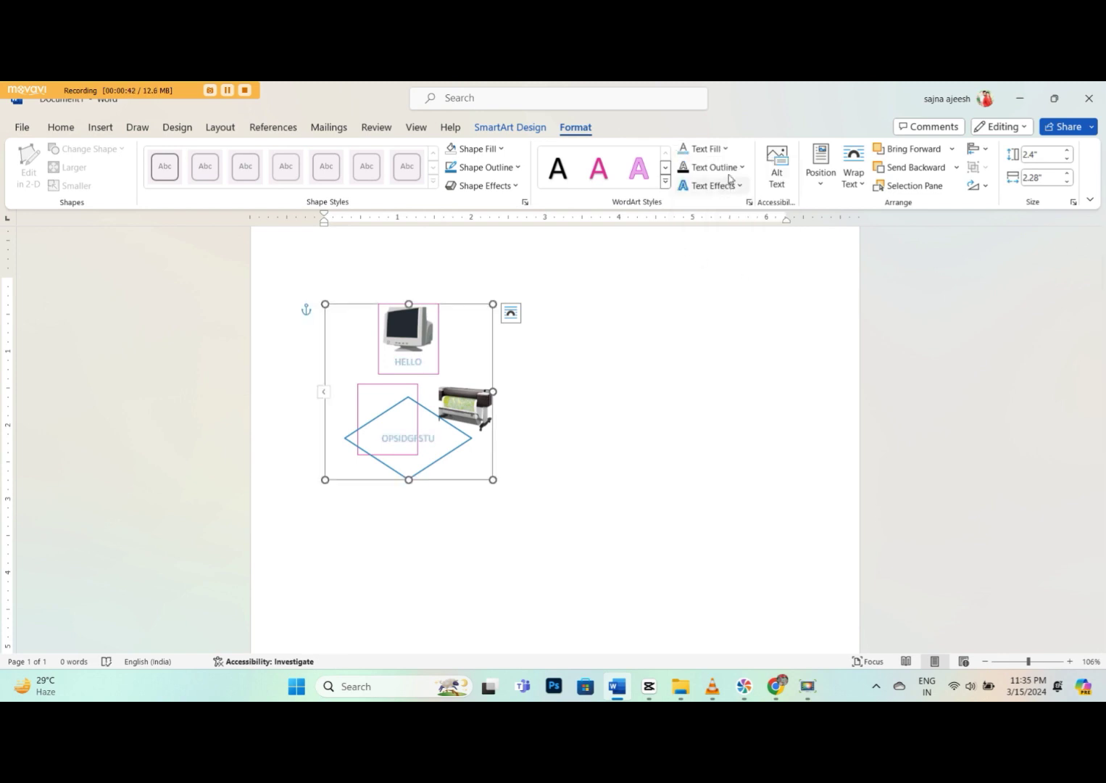
pyautogui.click(724, 150)
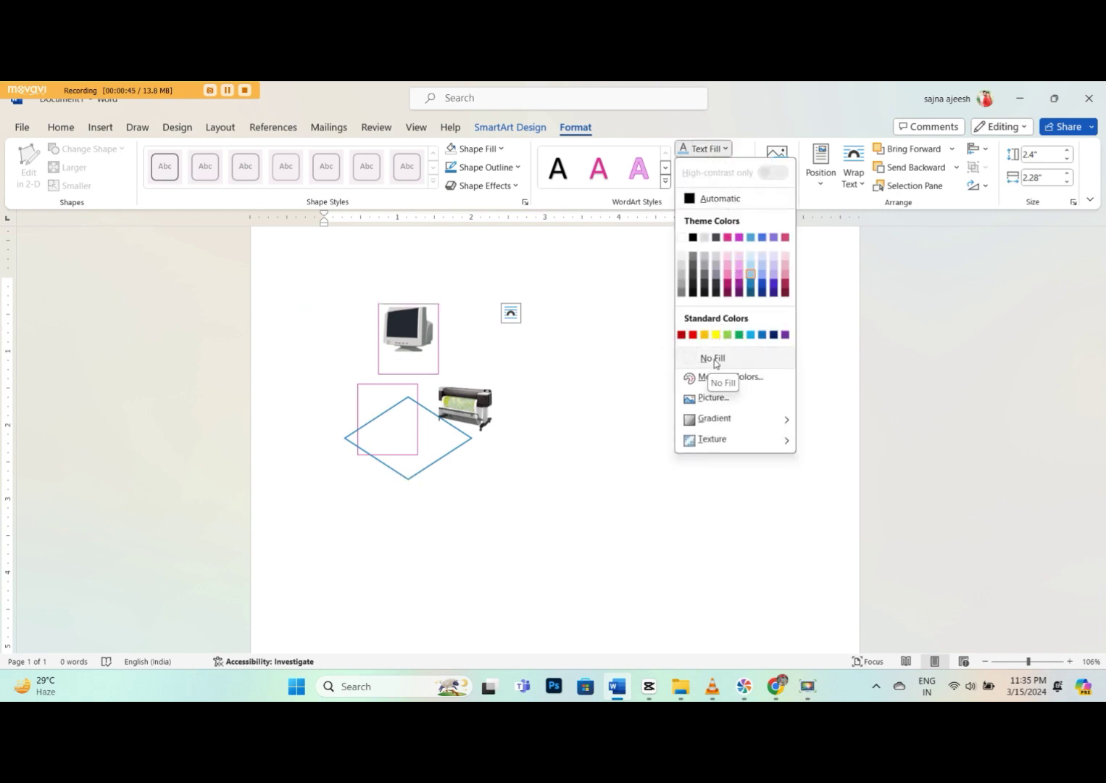
pyautogui.click(707, 360)
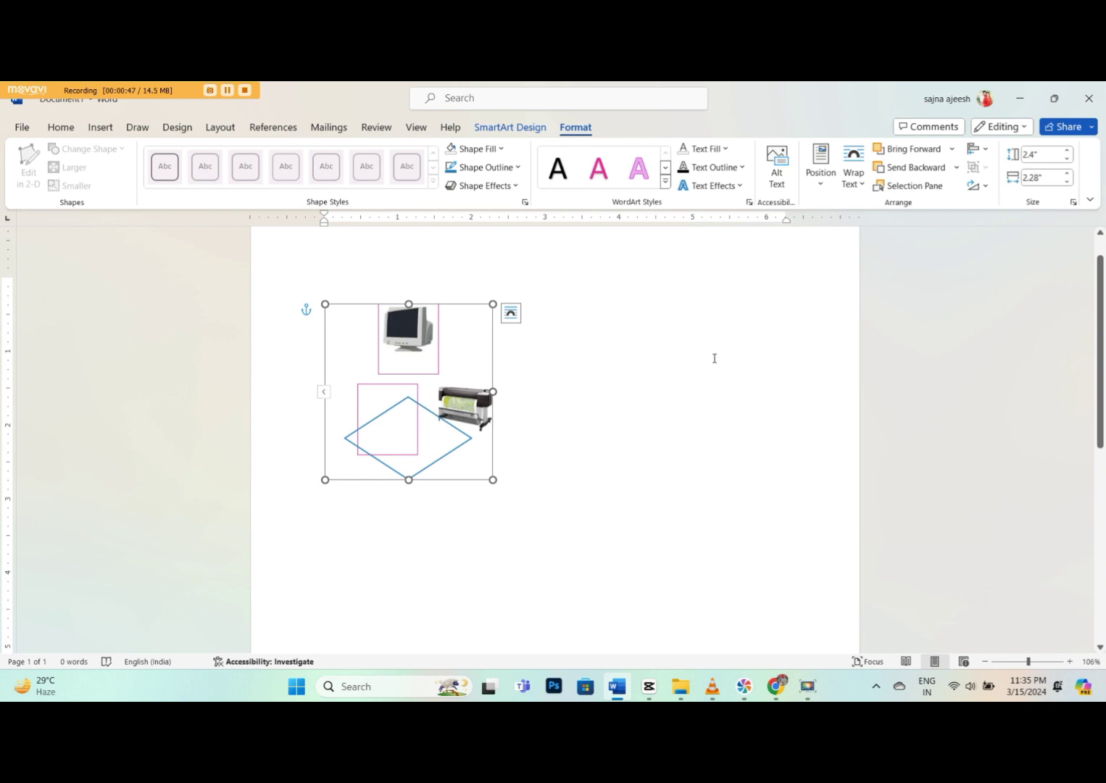
pyautogui.click(723, 150)
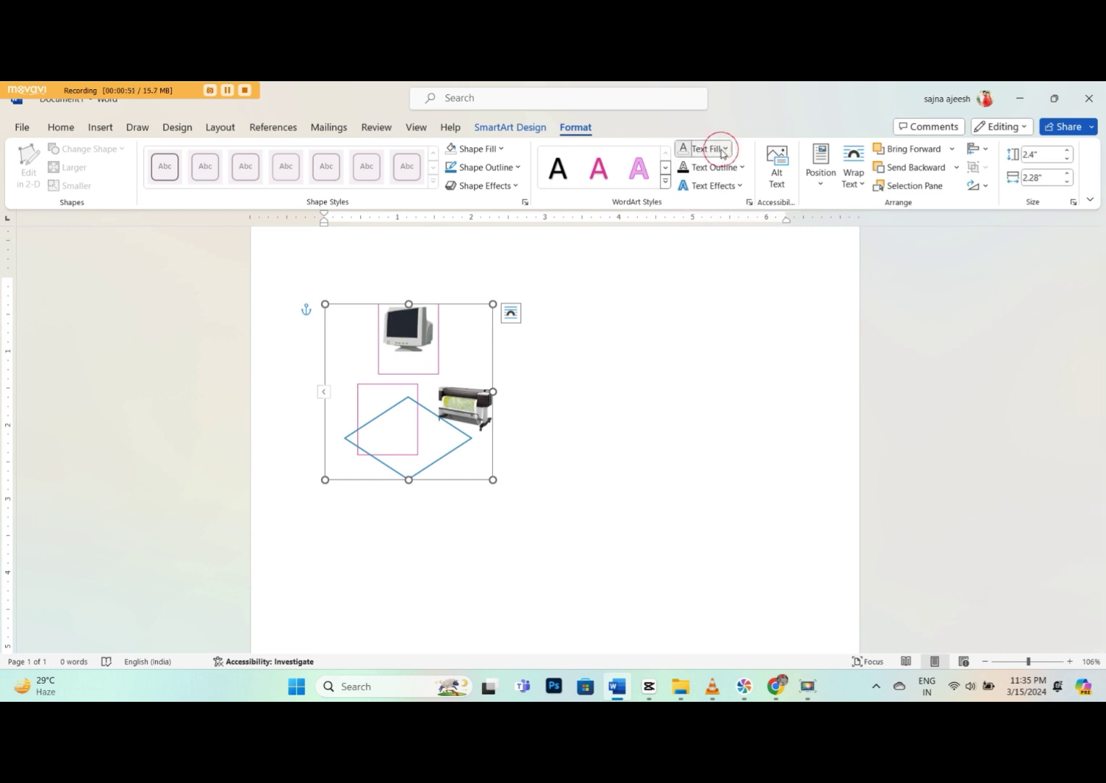
pyautogui.click(693, 238)
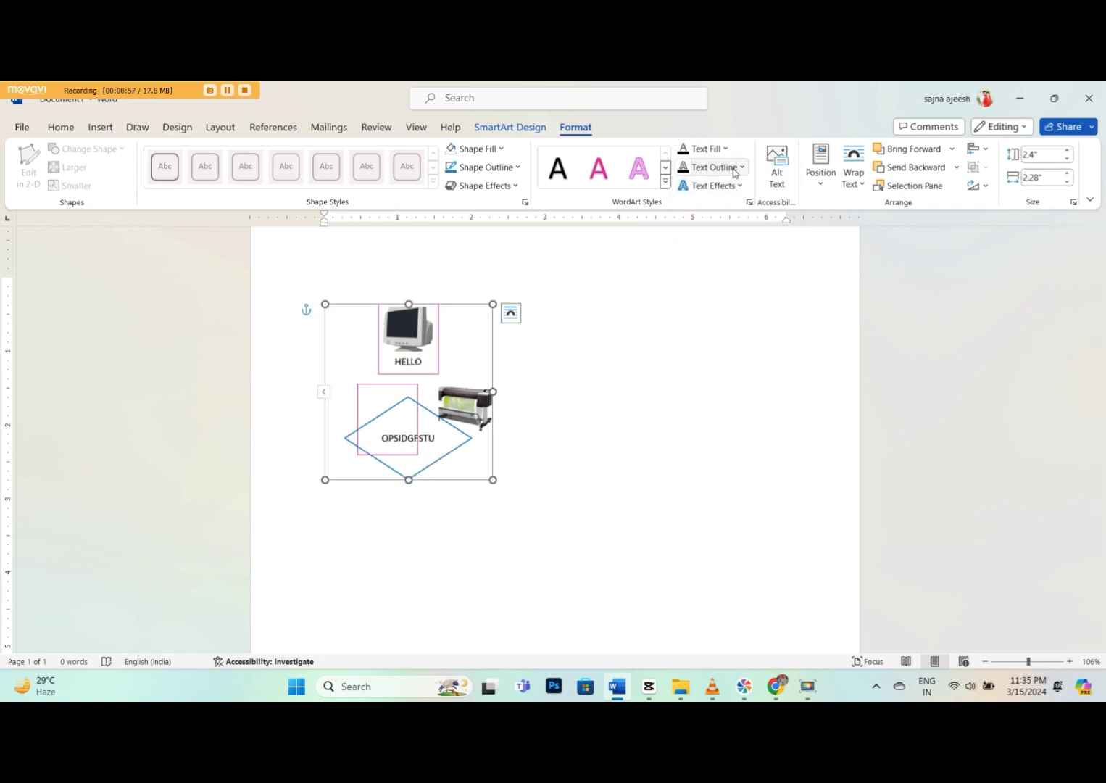
# Outline the SmartArt text in Purple, Accent 2, Darker 50% after briefly trying pink
pyautogui.click(697, 169)
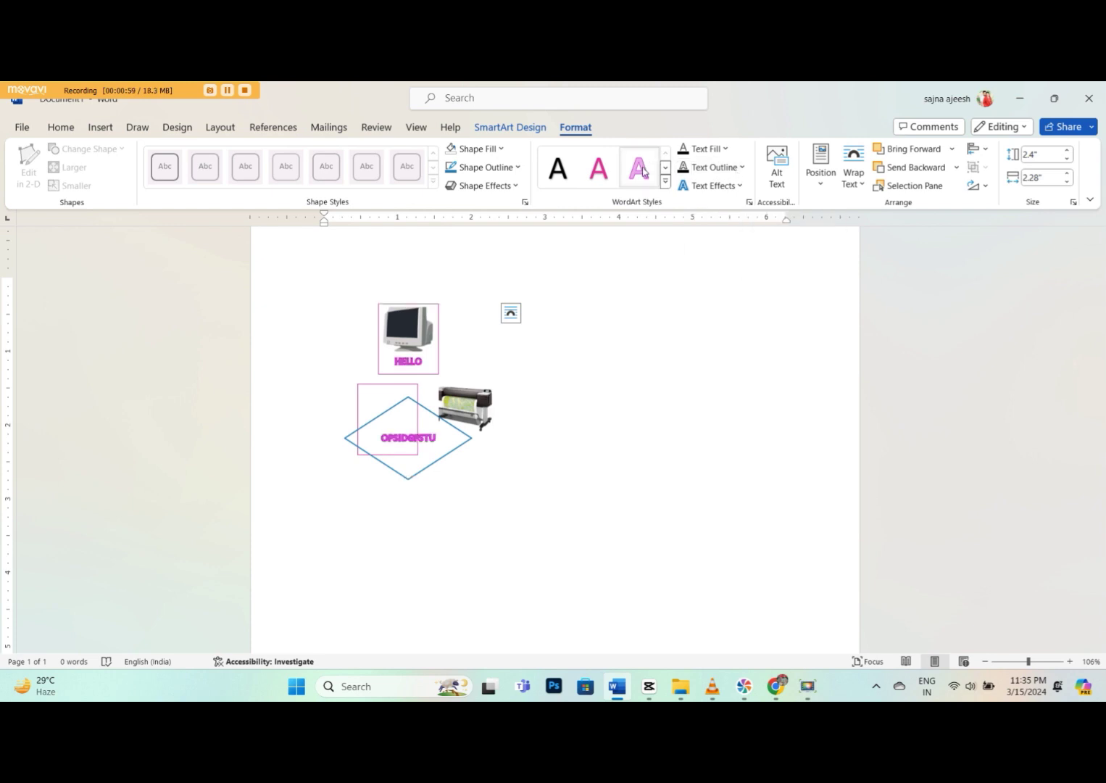
pyautogui.click(742, 169)
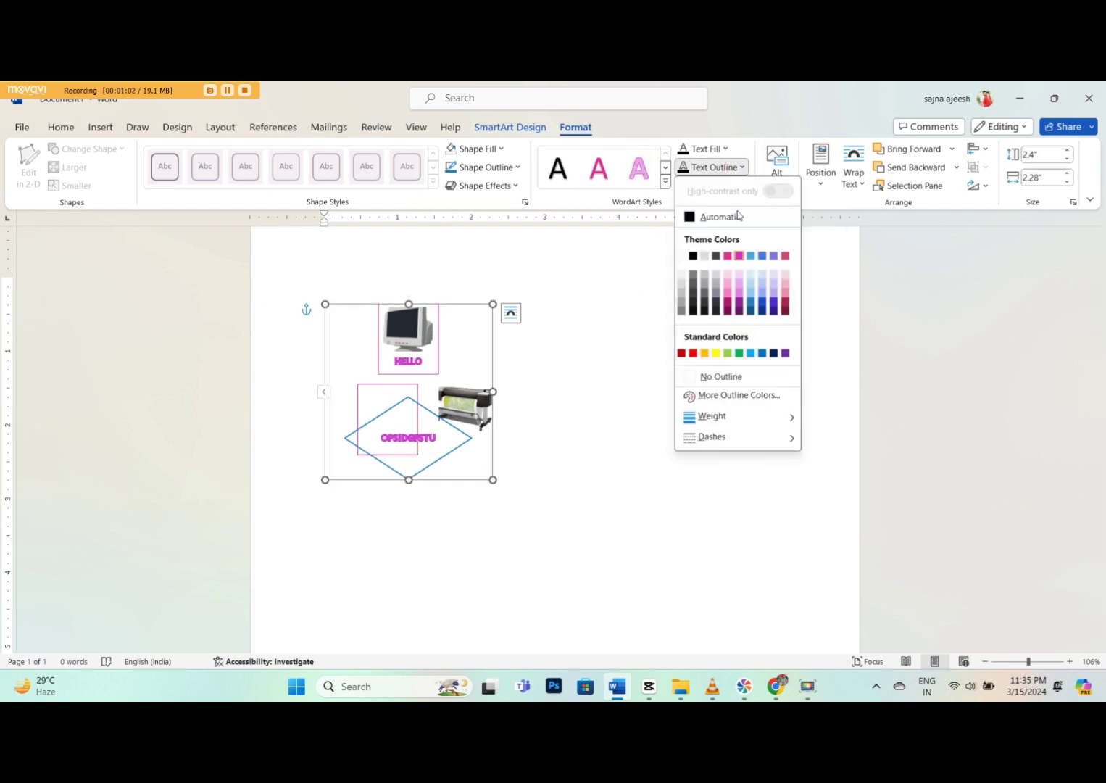
pyautogui.click(738, 311)
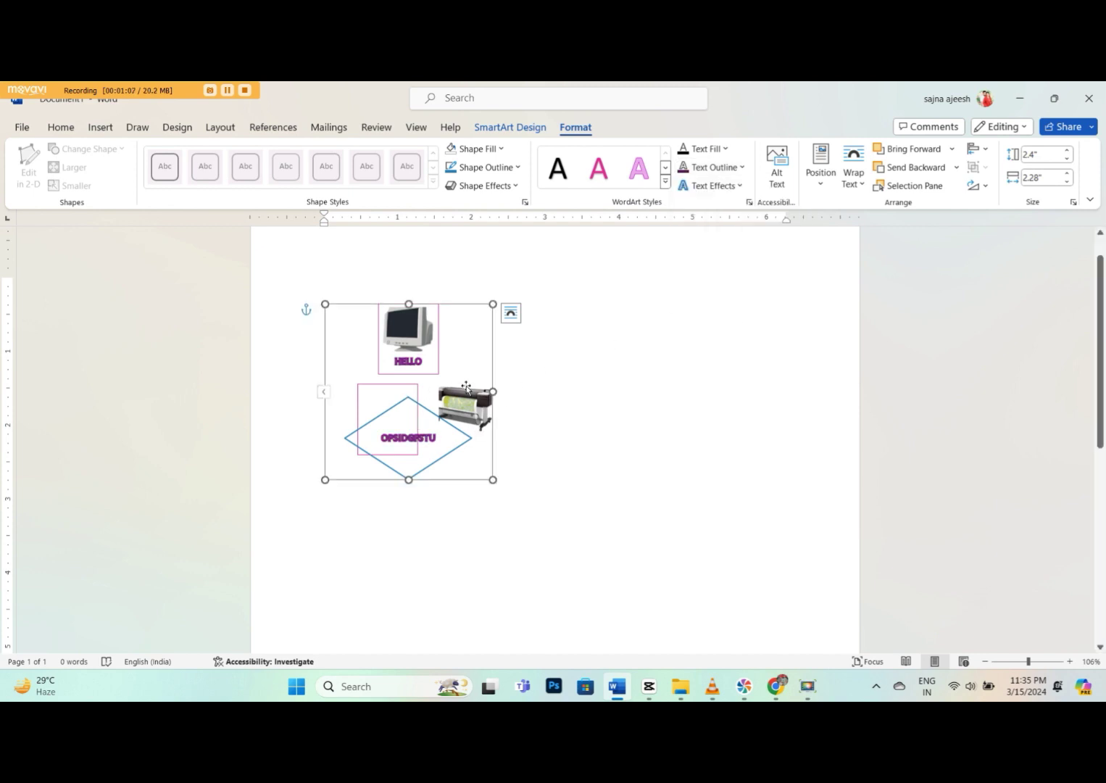
# Add the last Reflection variation beneath the SmartArt text
pyautogui.click(736, 187)
pyautogui.moveTo(736, 224)
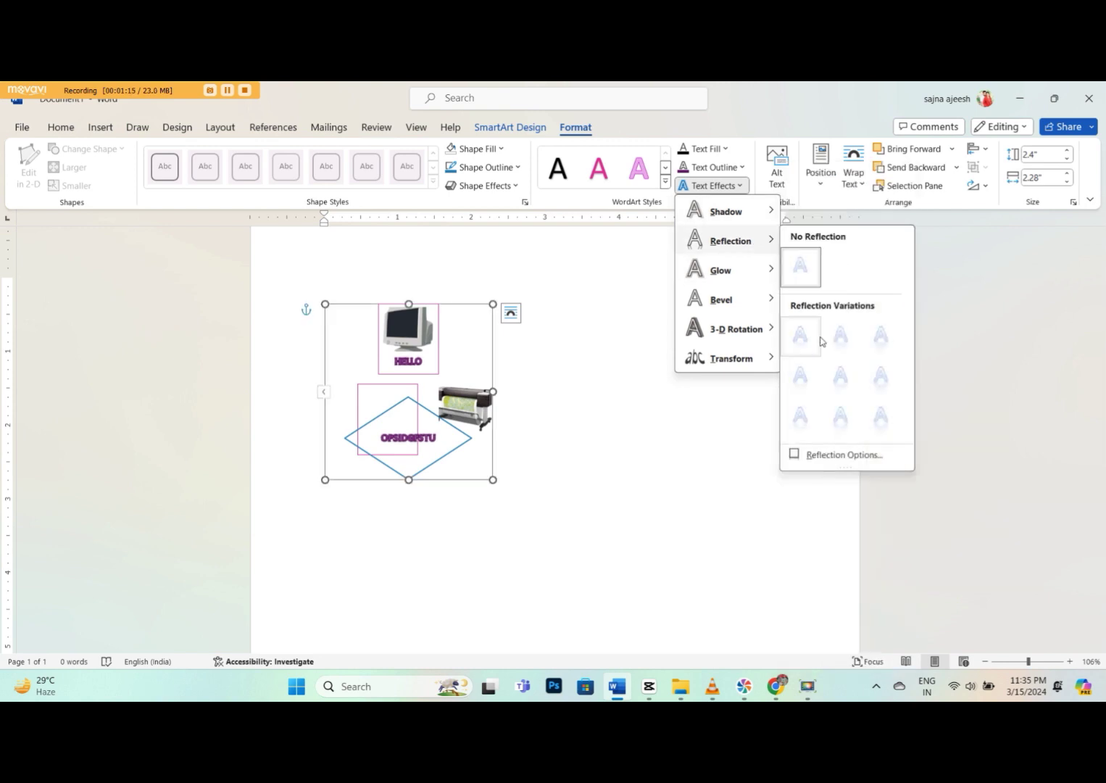
pyautogui.click(888, 432)
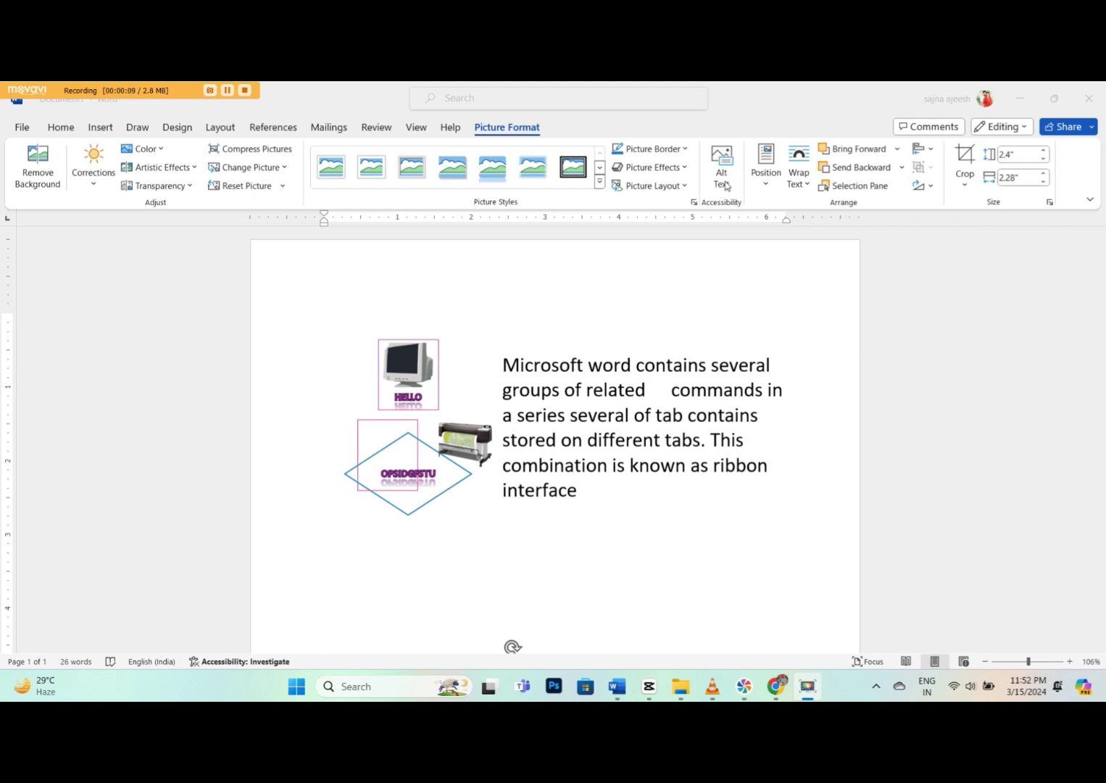
# Generate and approve the alt text 'A computer monitor with a black screen' for the monitor picture
pyautogui.scroll(-3, 591, 366)
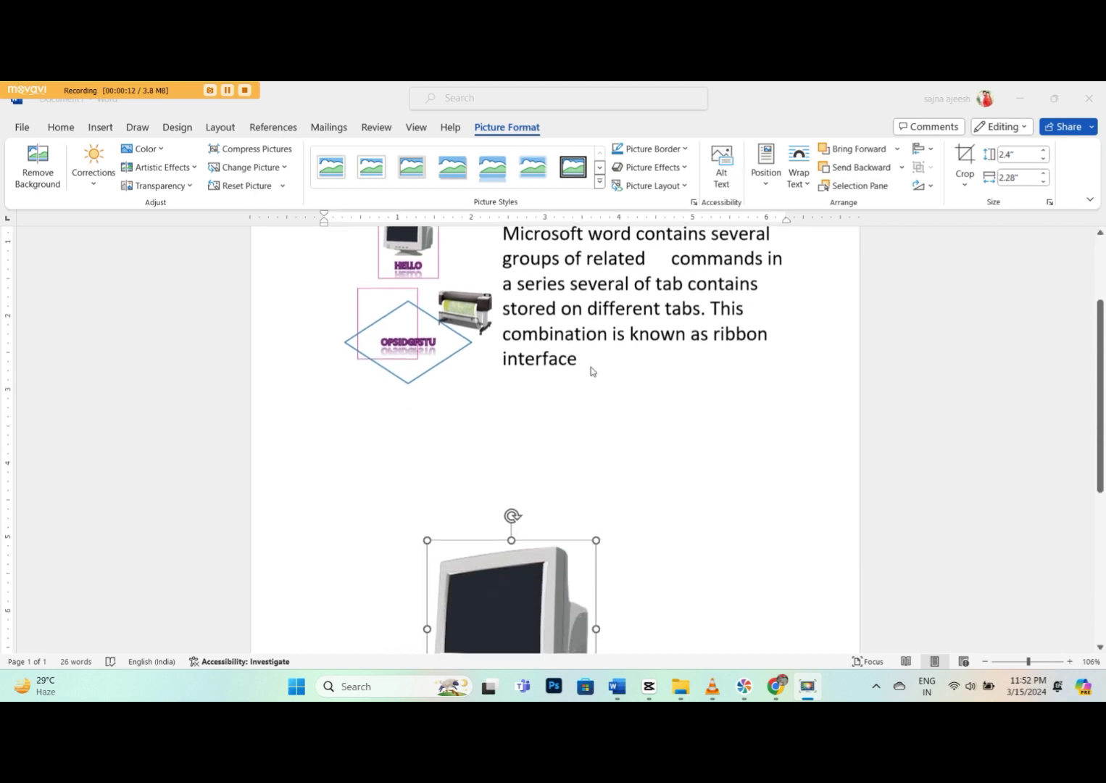
pyautogui.scroll(-2, 583, 387)
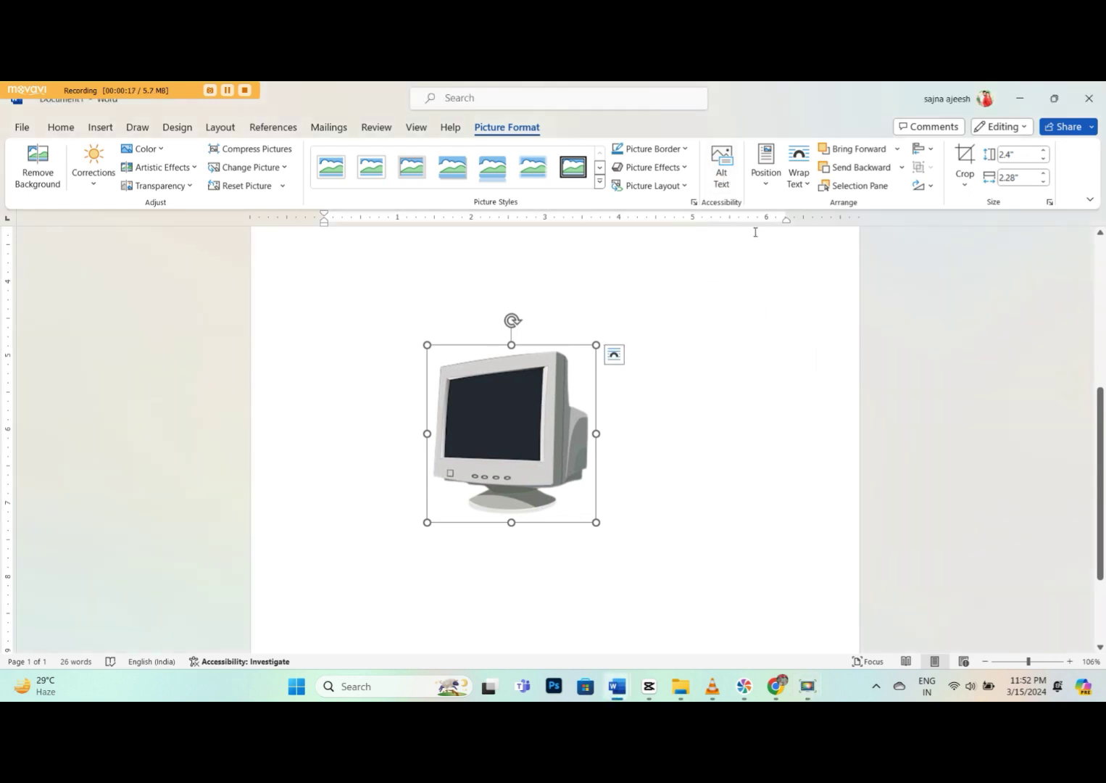
pyautogui.click(729, 174)
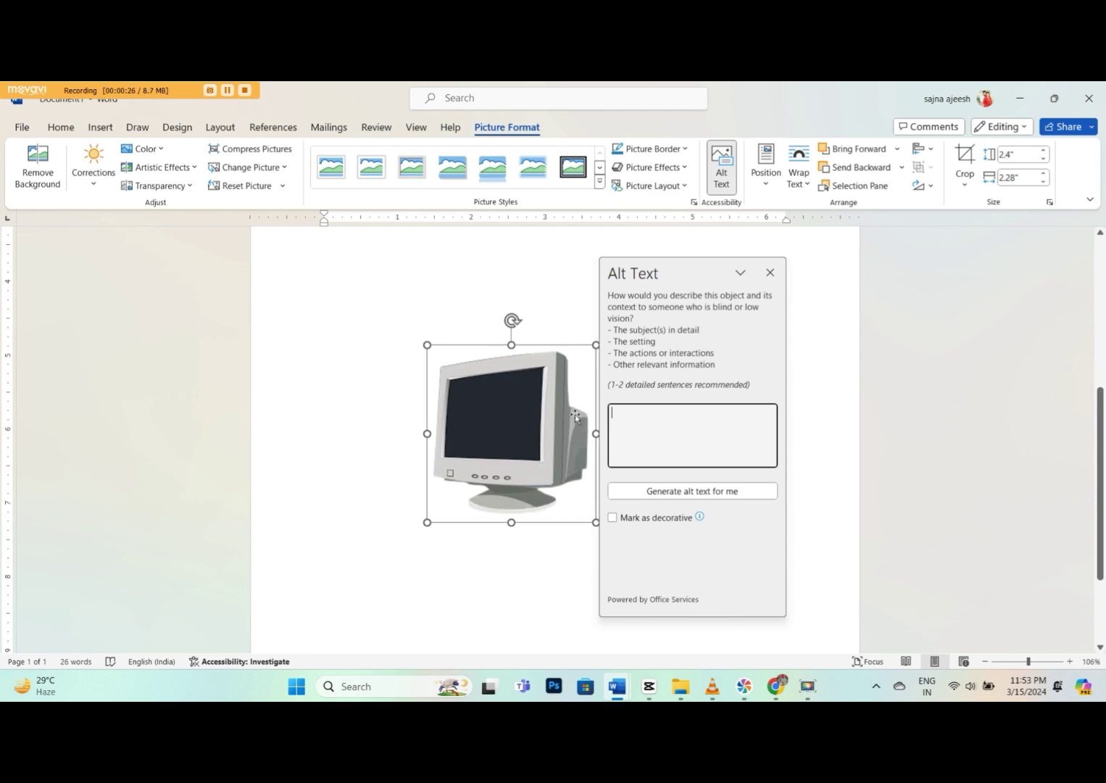
pyautogui.click(676, 491)
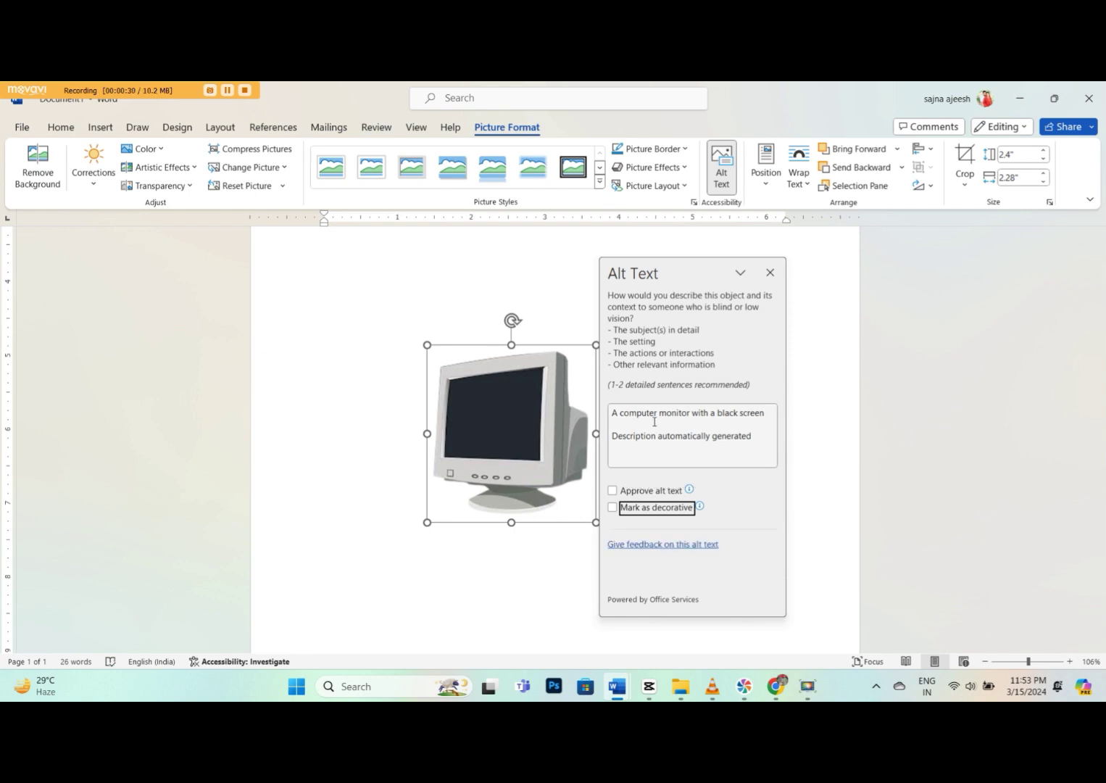
pyautogui.hotkey('shift', 'Tab')
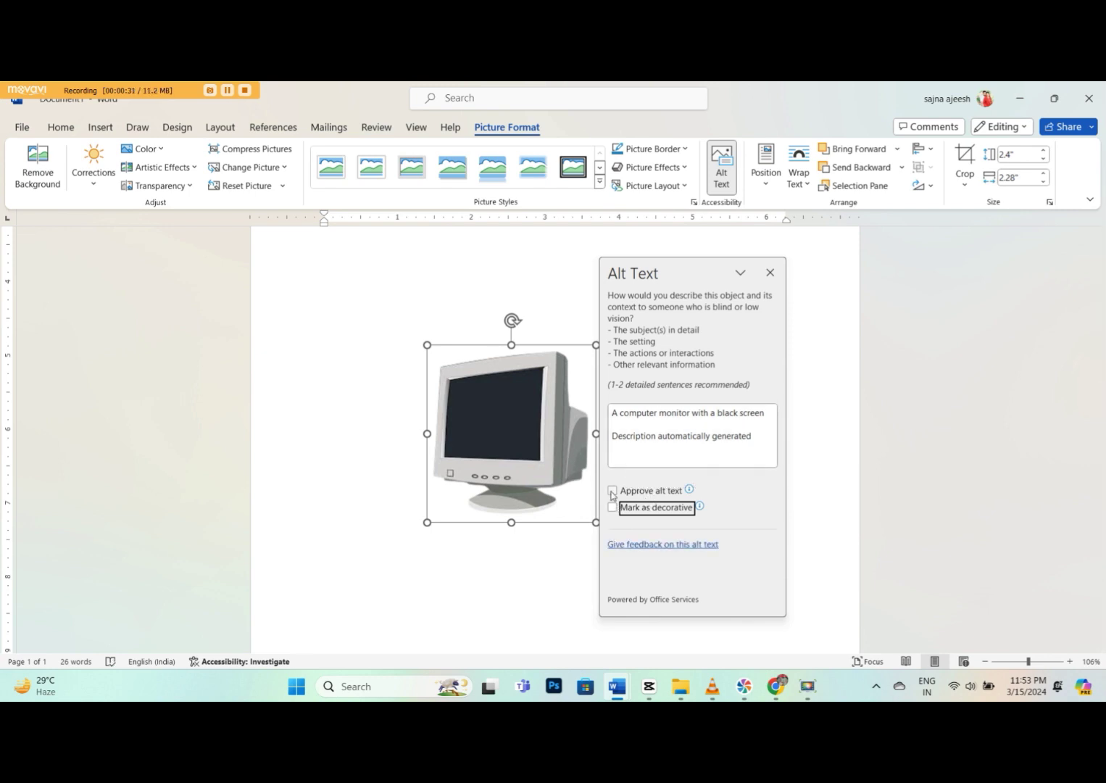
pyautogui.press('space')
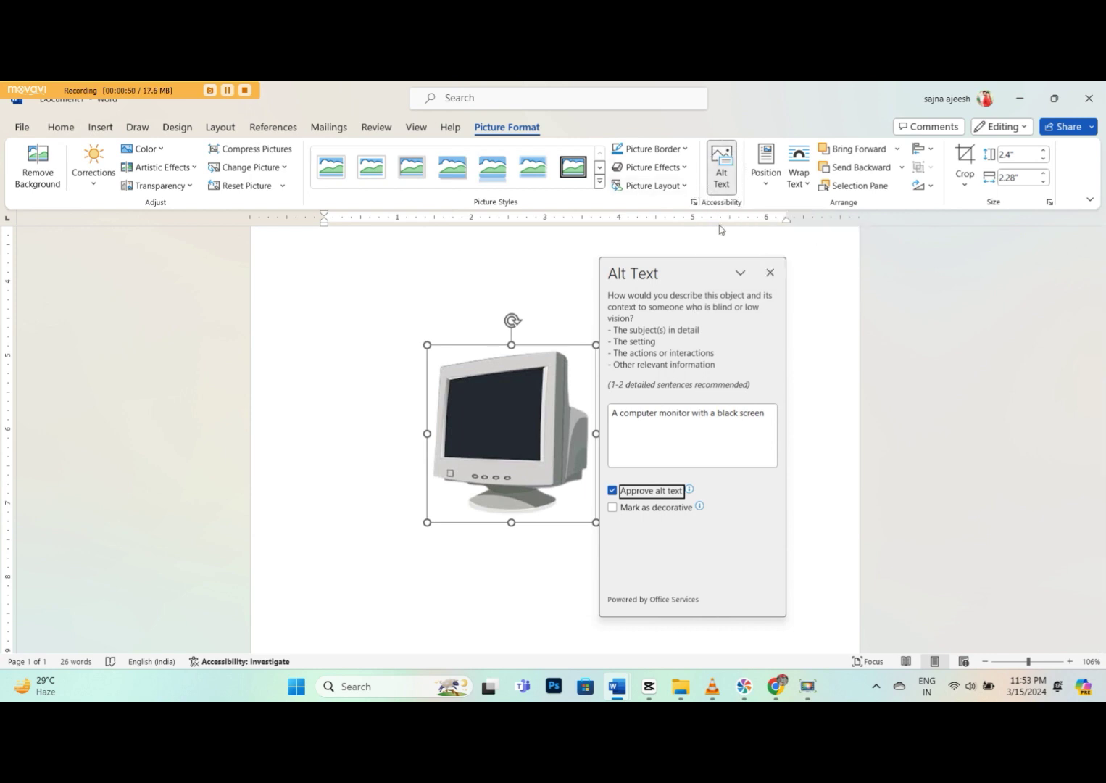
pyautogui.click(770, 273)
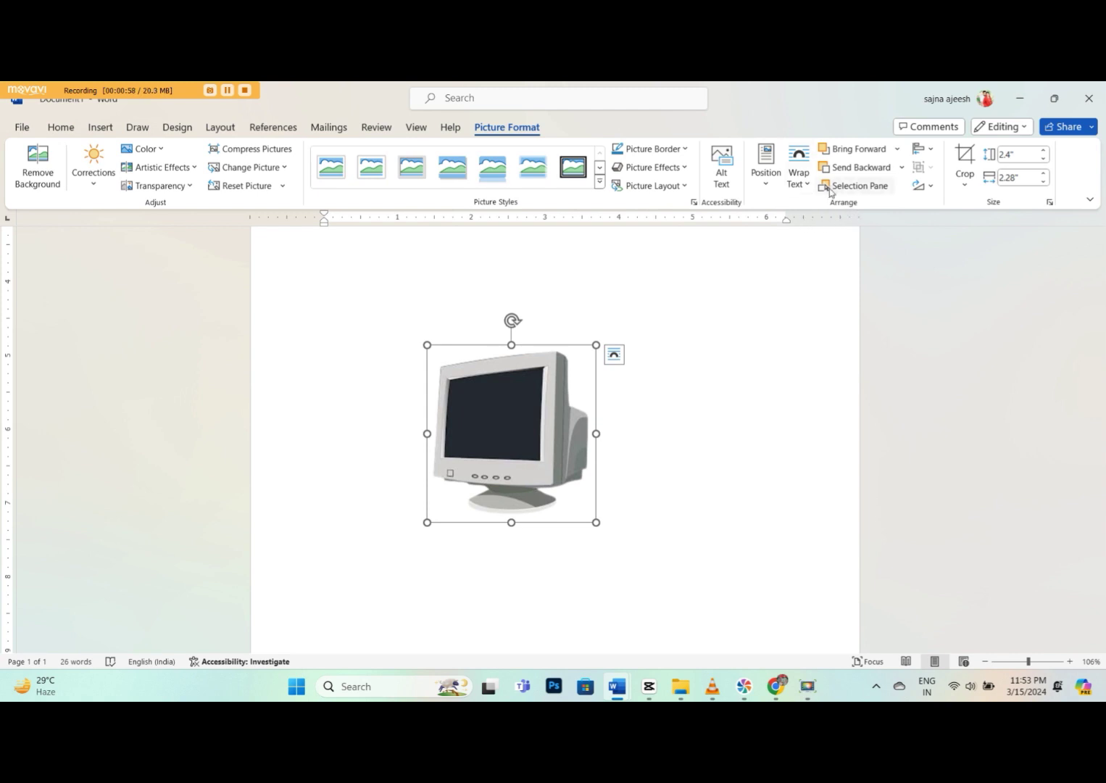
# Position the monitor picture middle centre with text wrapping, then place the cursor beside it
pyautogui.click(769, 187)
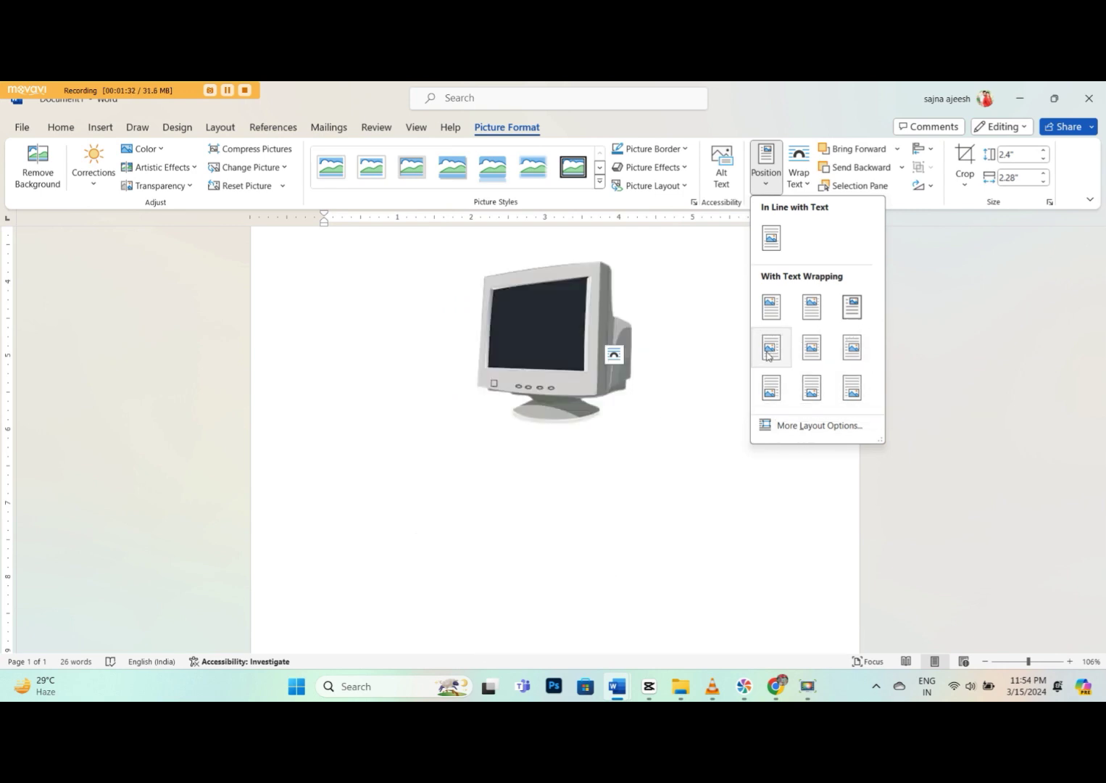
pyautogui.click(813, 364)
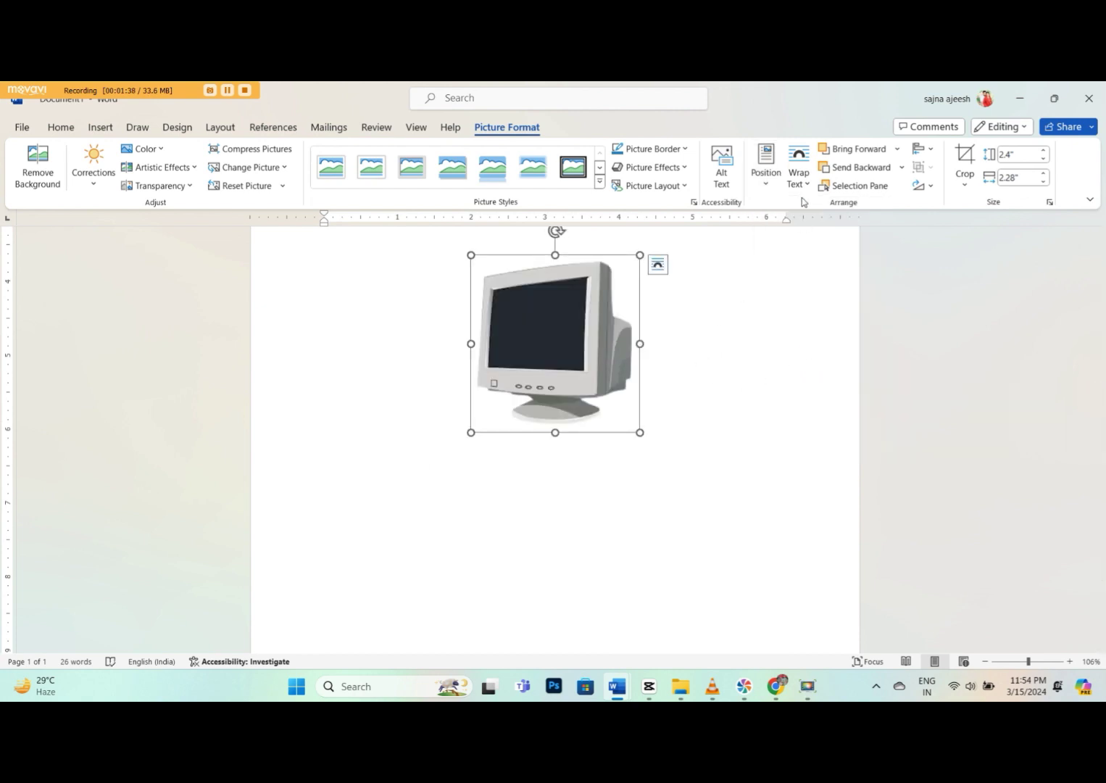
pyautogui.hotkey('alt', 'y')
pyautogui.press('2')
pyautogui.scroll(-1, 799, 202)
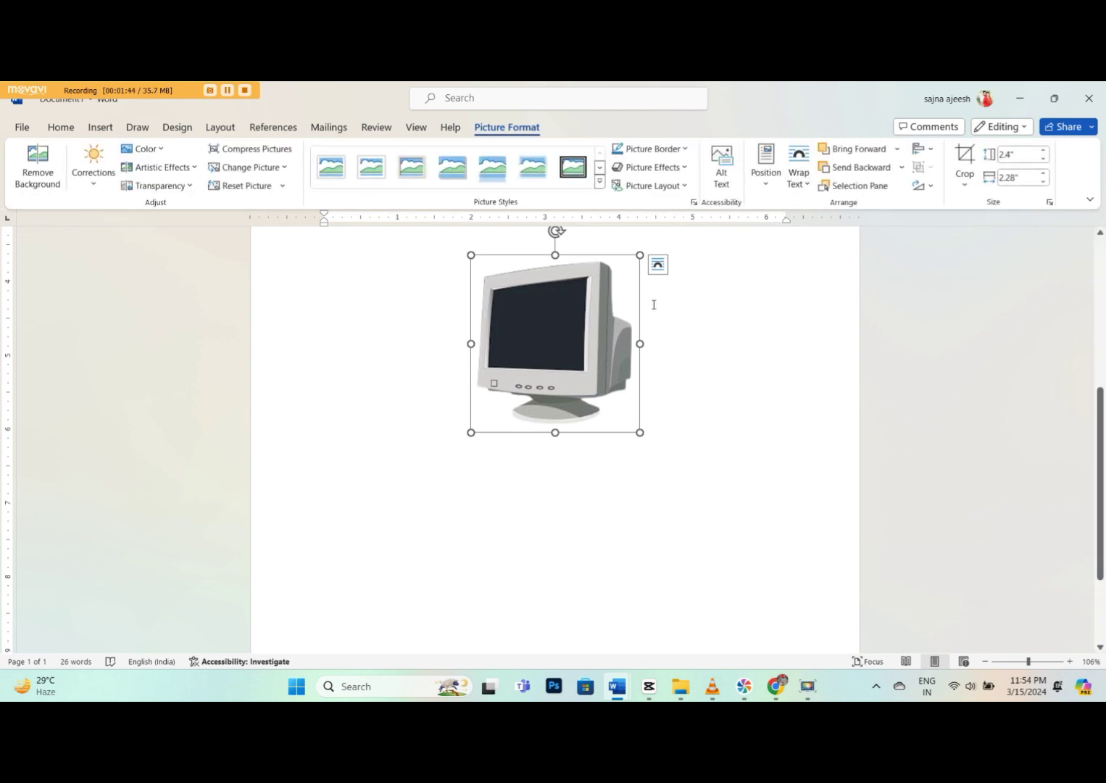
pyautogui.click(435, 342)
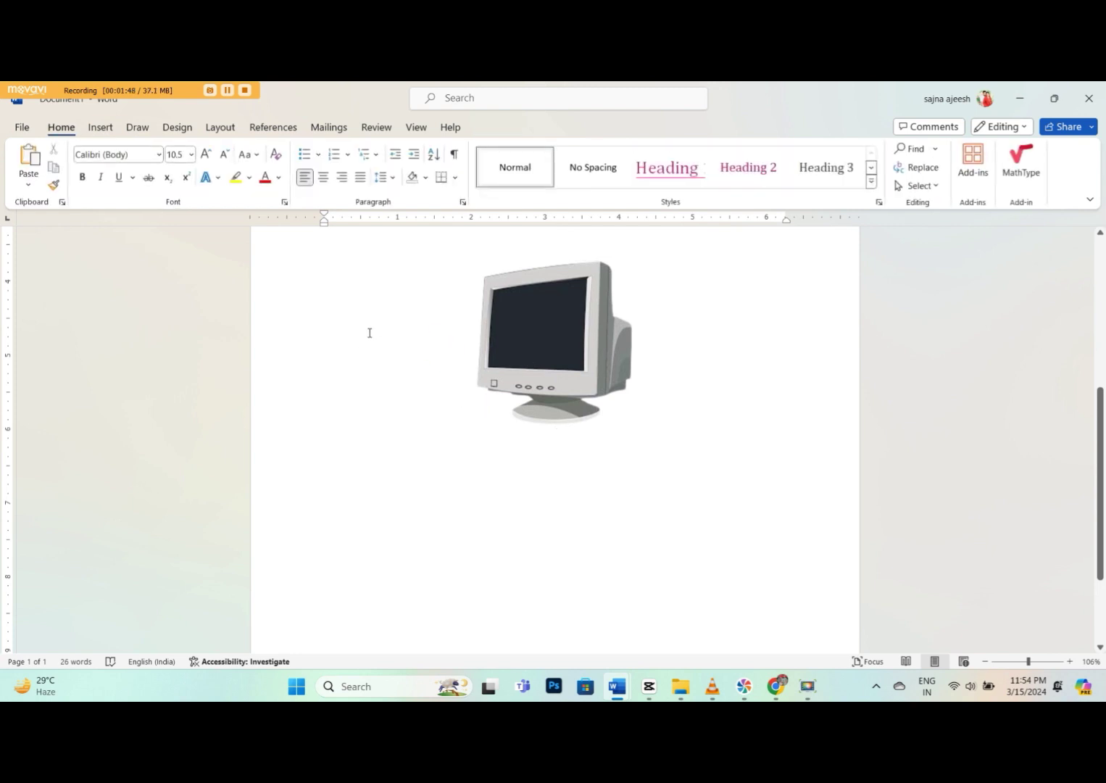
# Paste the ribbon-interface paragraph beside the monitor picture and bring up its Wrap Text choices
pyautogui.write('Microsoft word contains several groups of related commands in a tab contains series several of stored on different tabs. This combination is known as ribbon interface')
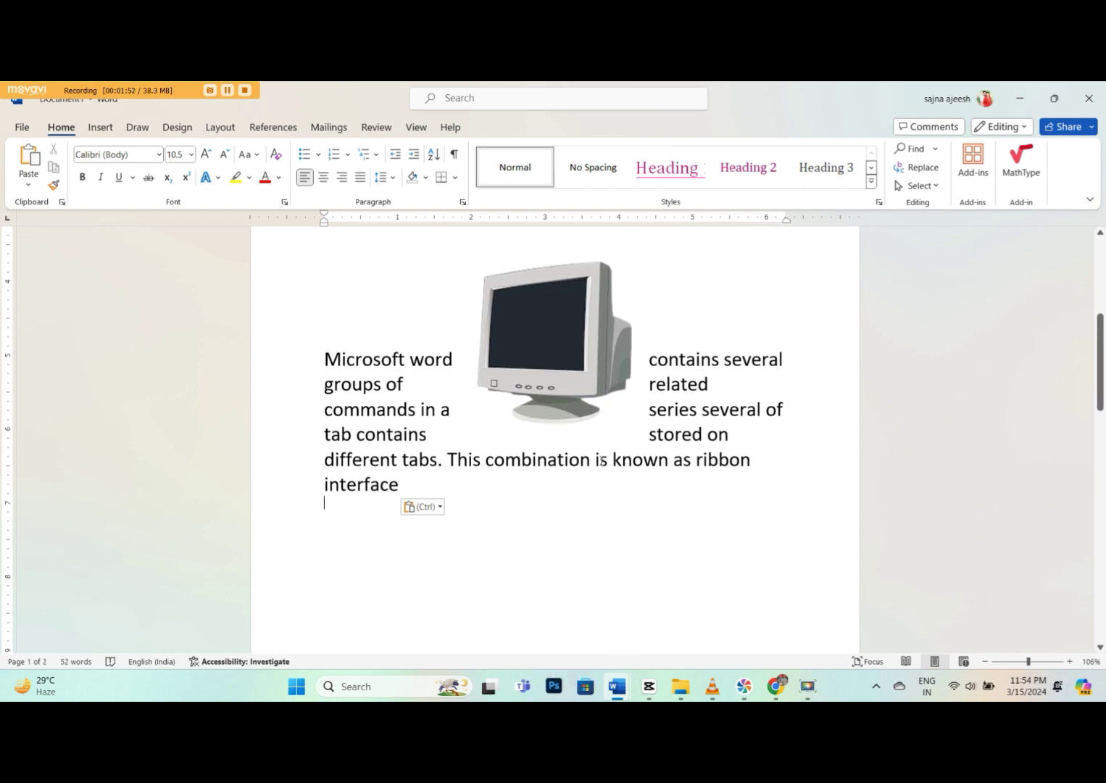
pyautogui.click(583, 347)
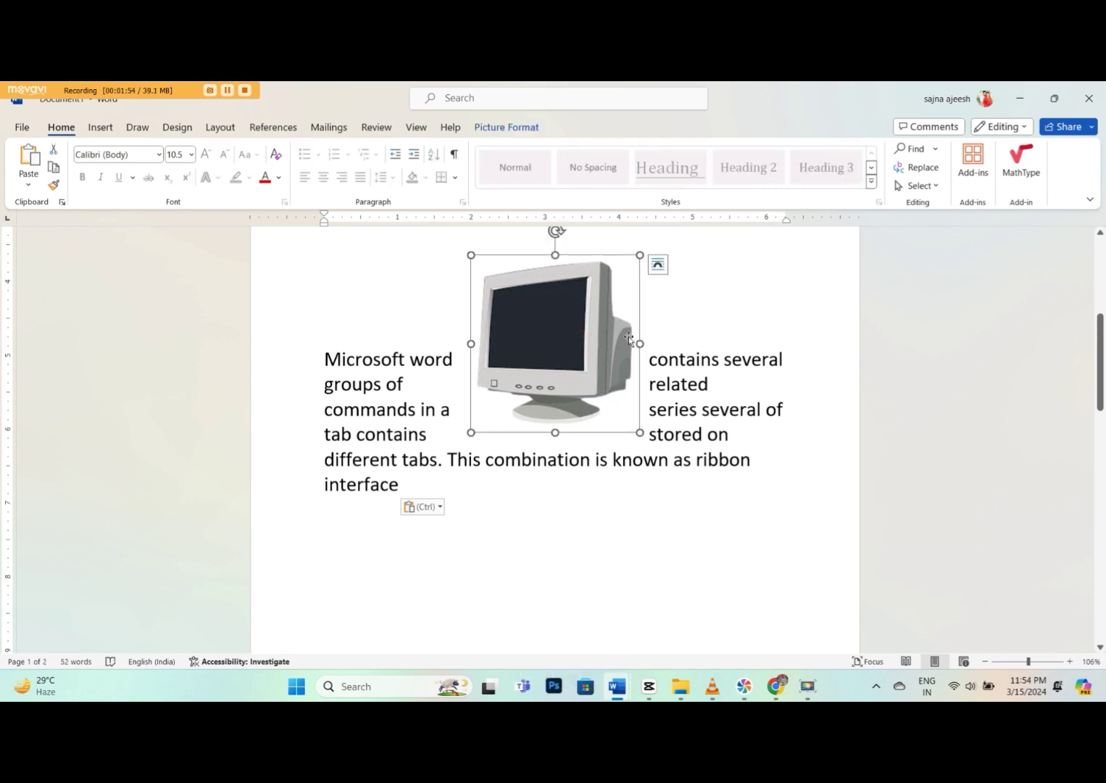
pyautogui.click(531, 133)
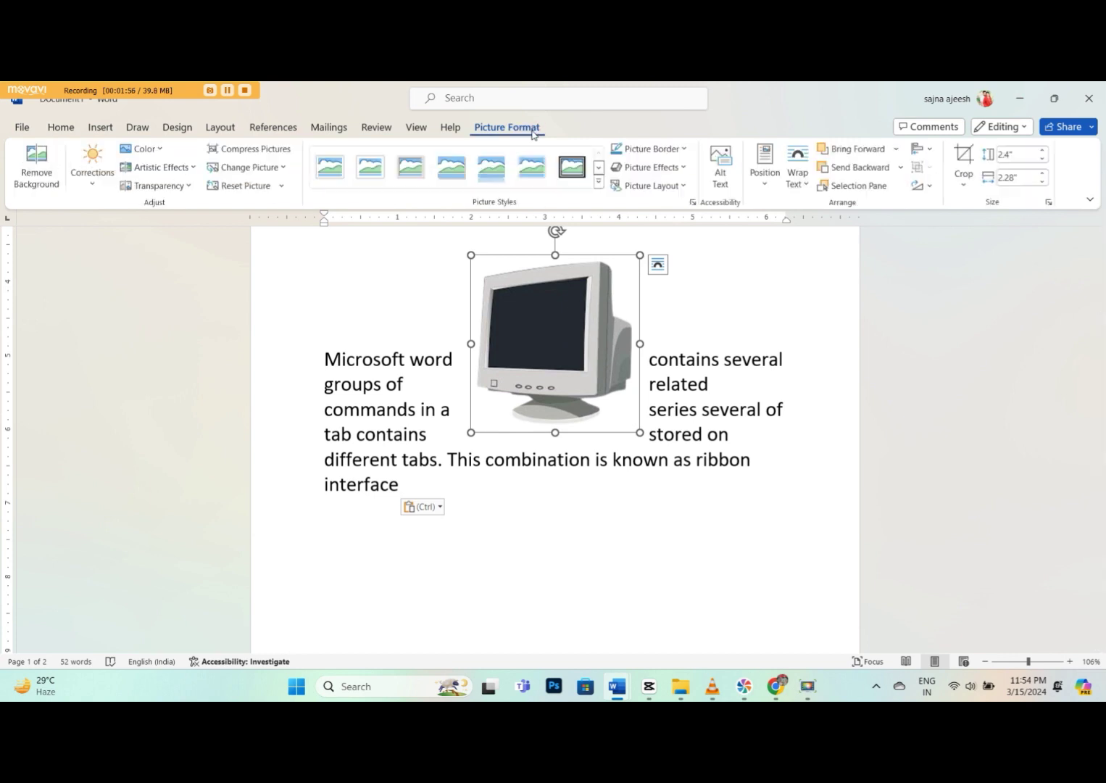
pyautogui.click(799, 173)
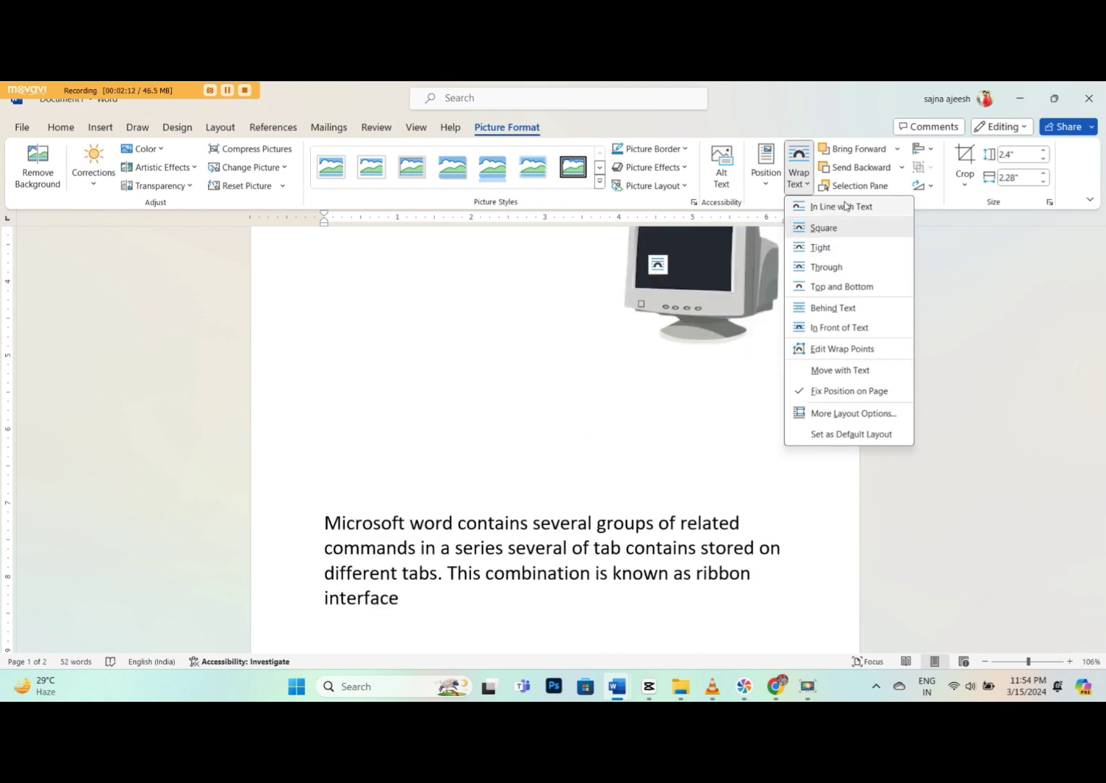
# Set the monitor picture's wrapping to Tight, then to Behind Text
pyautogui.click(821, 248)
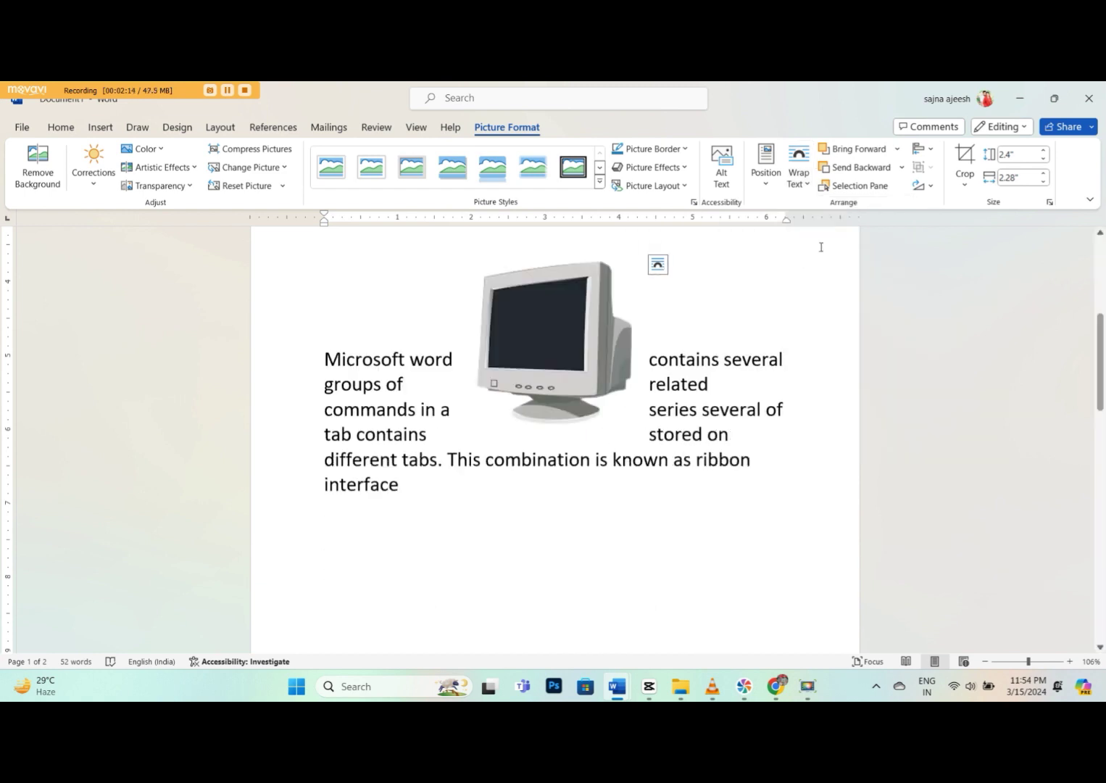
pyautogui.click(800, 178)
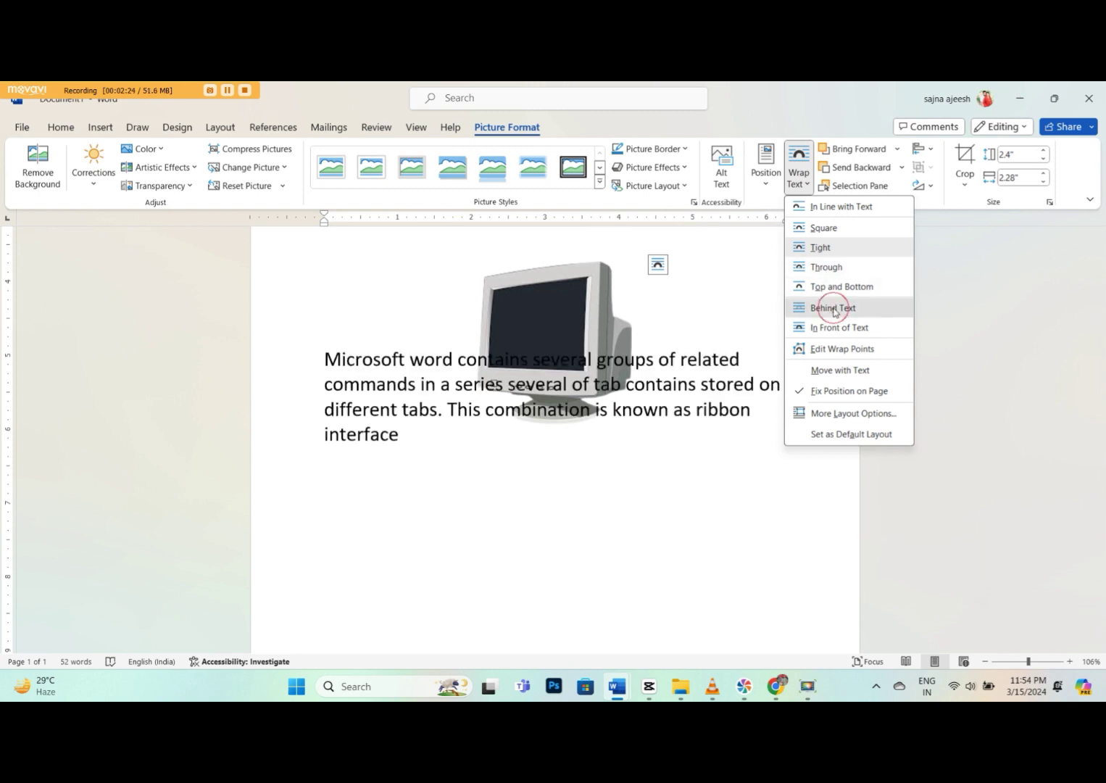
pyautogui.click(834, 308)
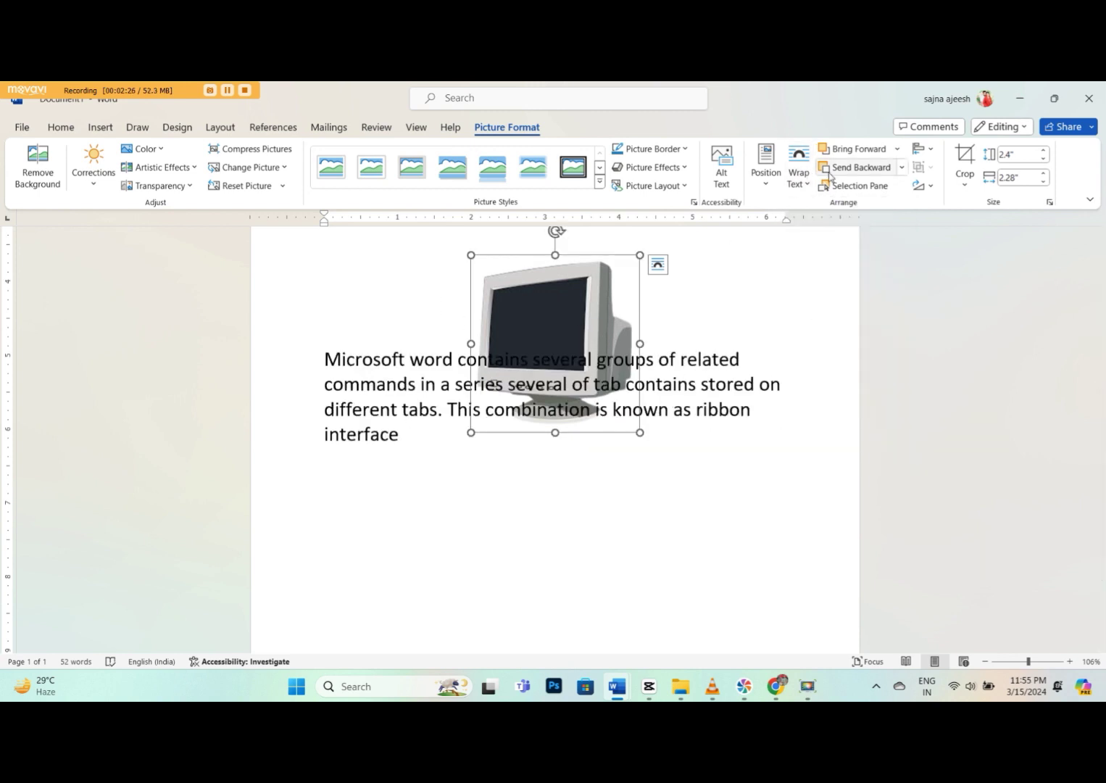
# Bring the picture in front of the text, then send it back behind the text
pyautogui.click(898, 151)
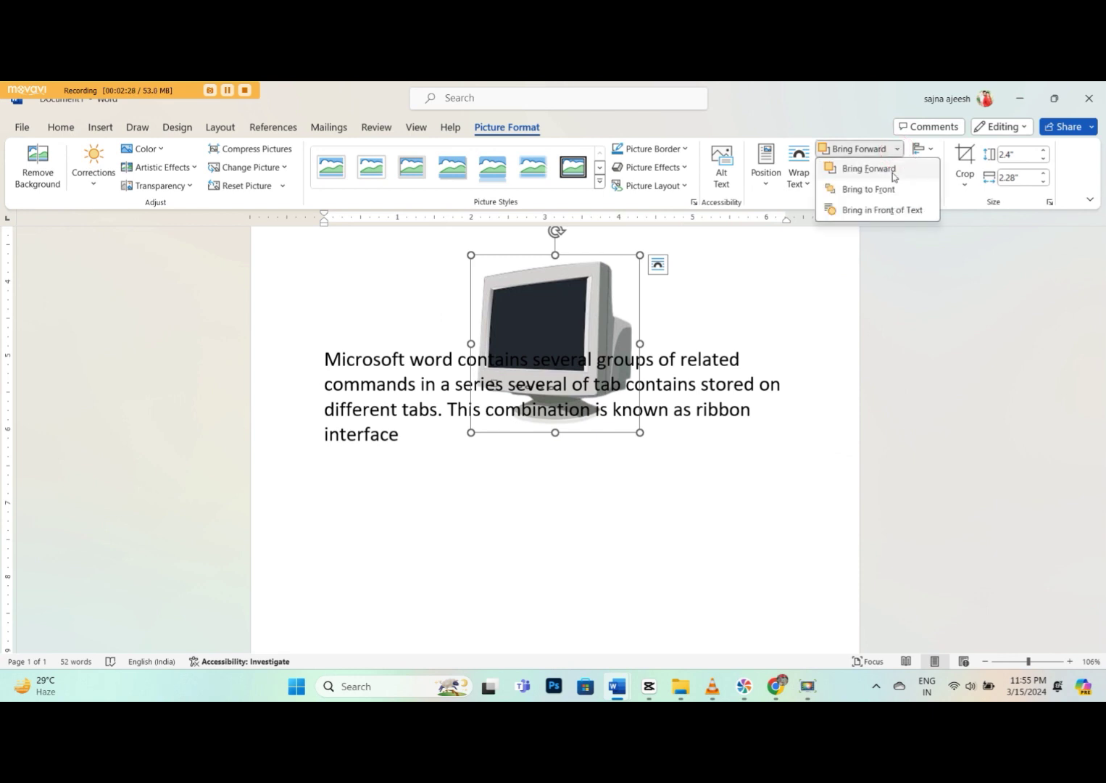
pyautogui.click(880, 212)
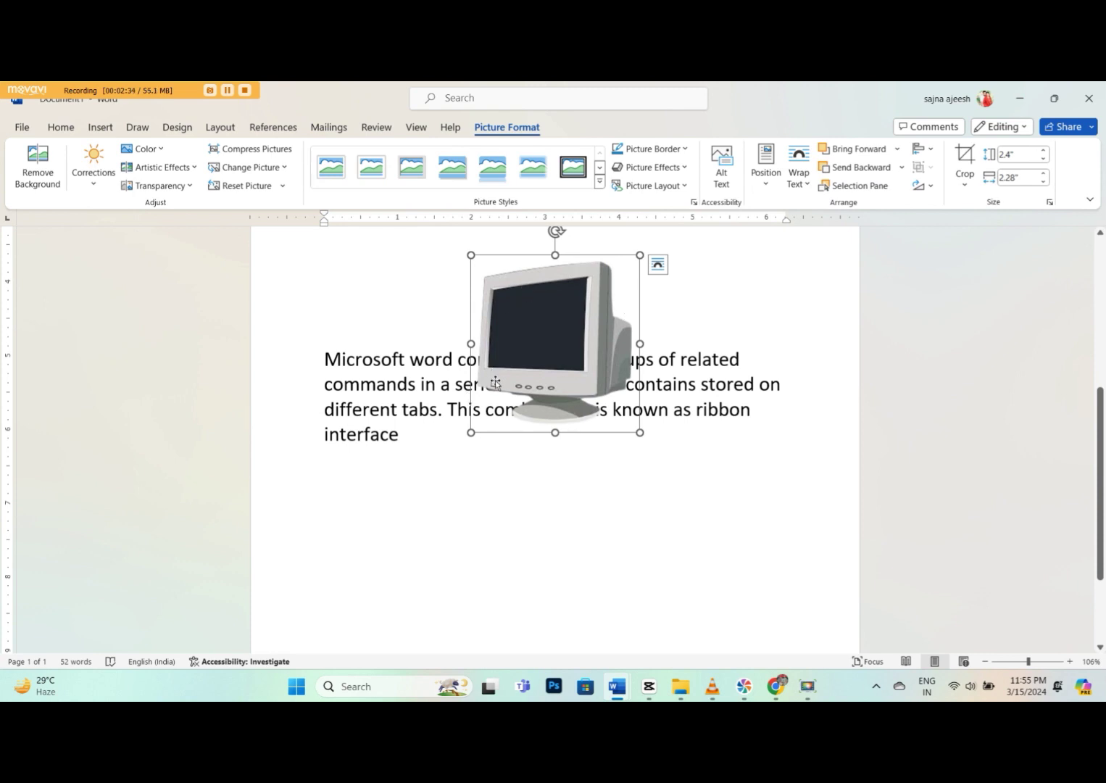
pyautogui.click(902, 168)
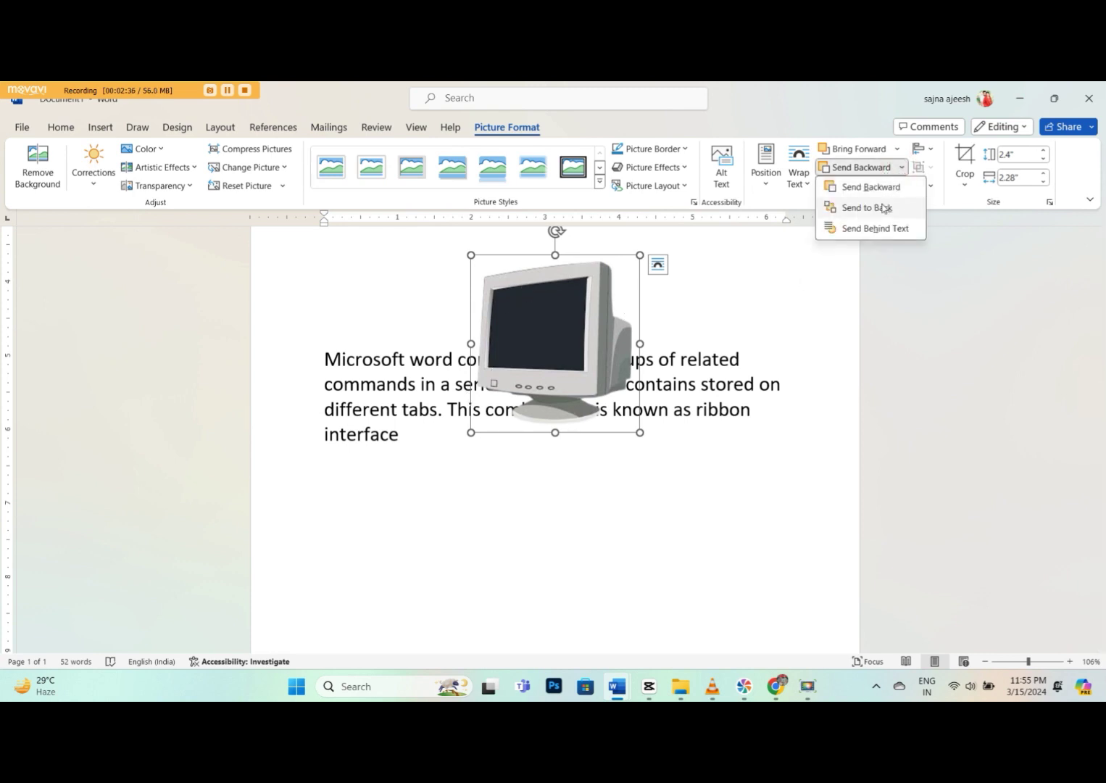
pyautogui.click(872, 227)
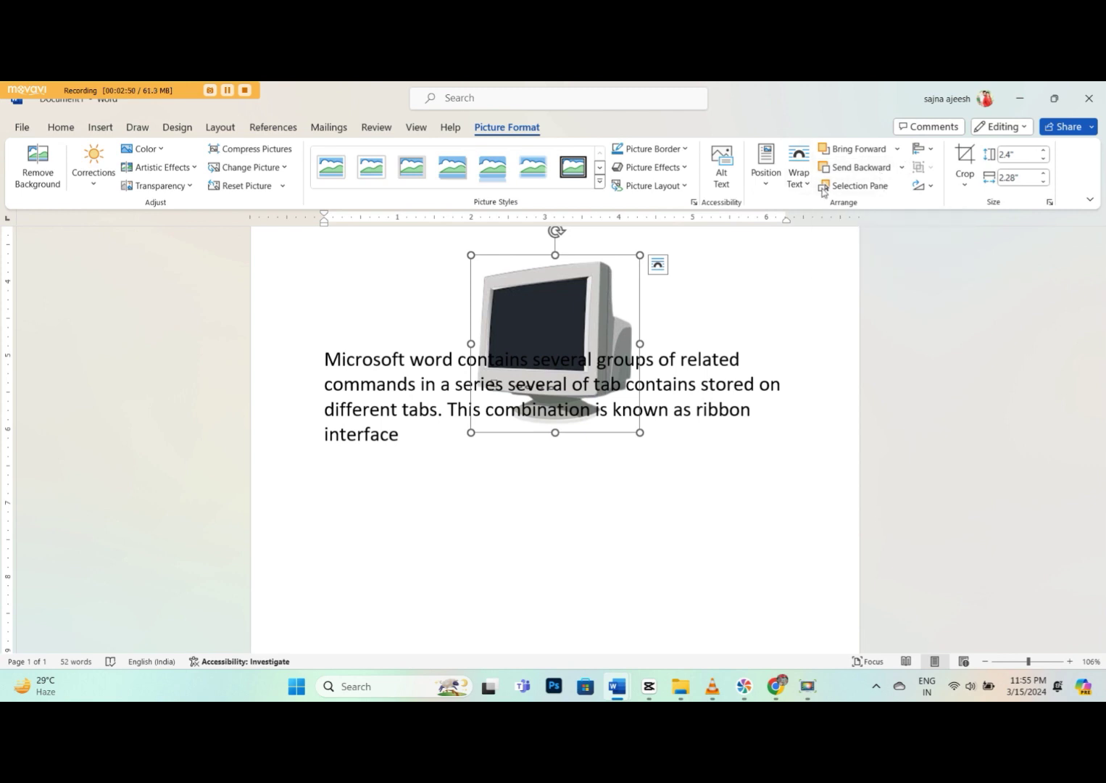
# In the Selection Pane, hide and reshow Diagram 5 and Picture 7, leaving both visible
pyautogui.click(875, 186)
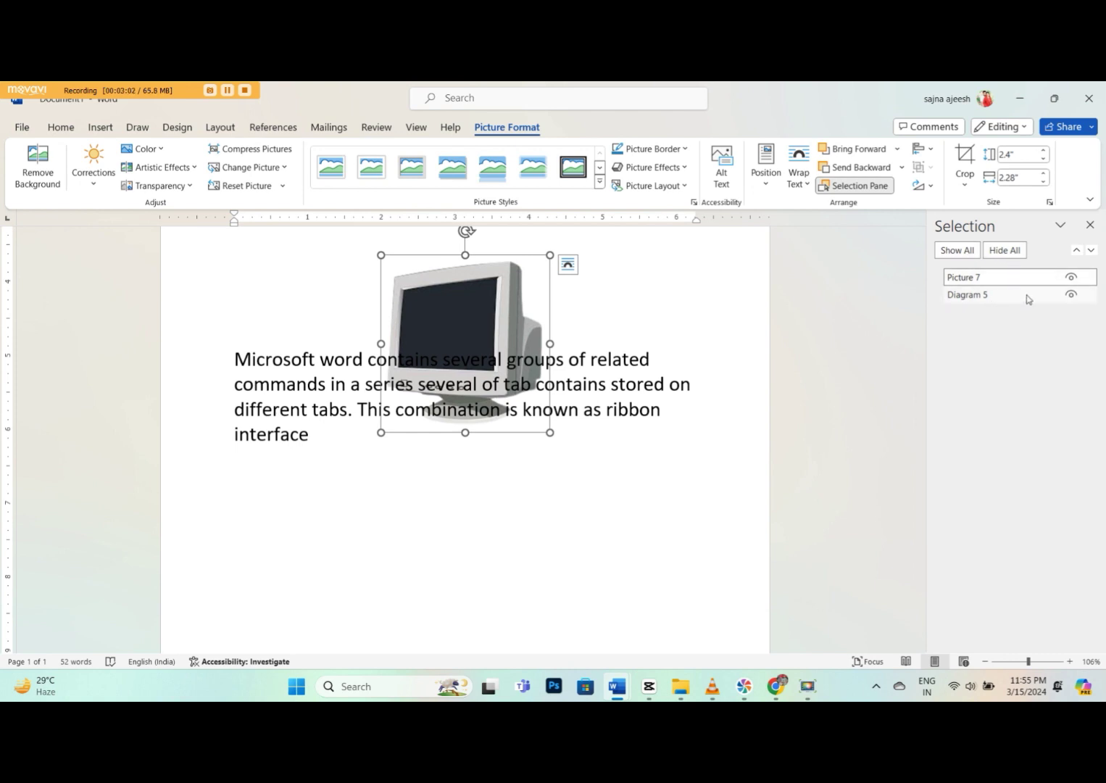
pyautogui.click(1072, 295)
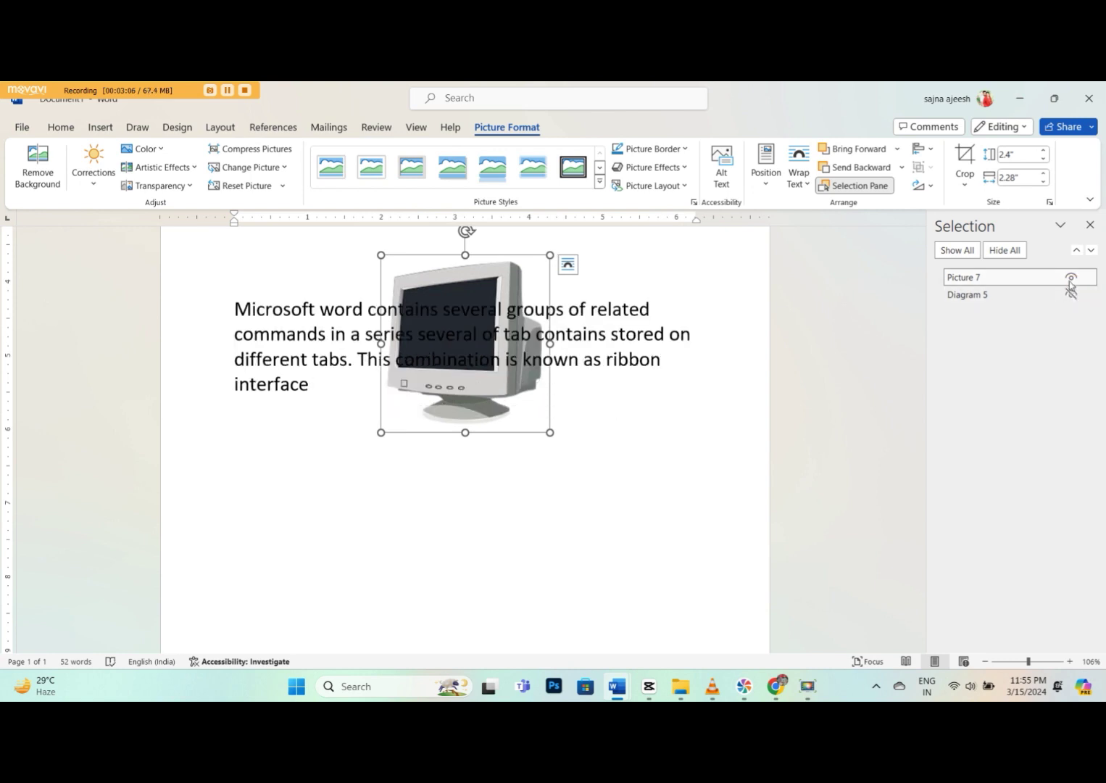
pyautogui.click(1071, 279)
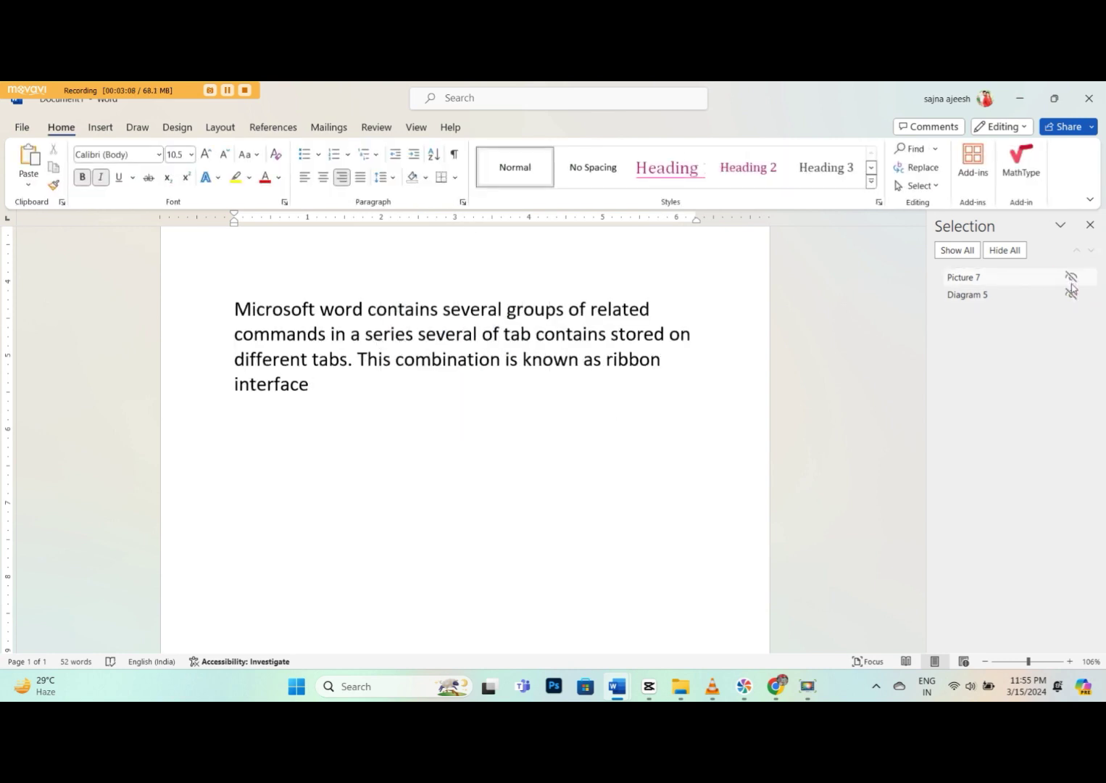
pyautogui.click(1072, 293)
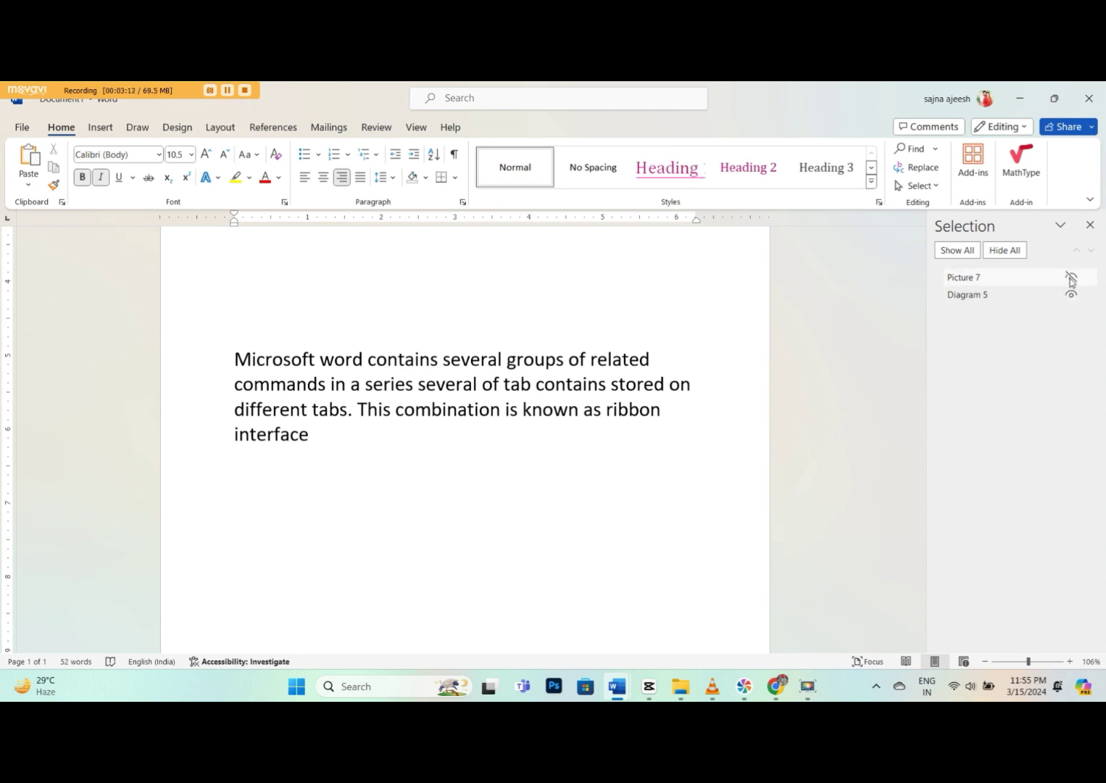
pyautogui.click(1071, 279)
pyautogui.click(1071, 279)
pyautogui.click(1071, 280)
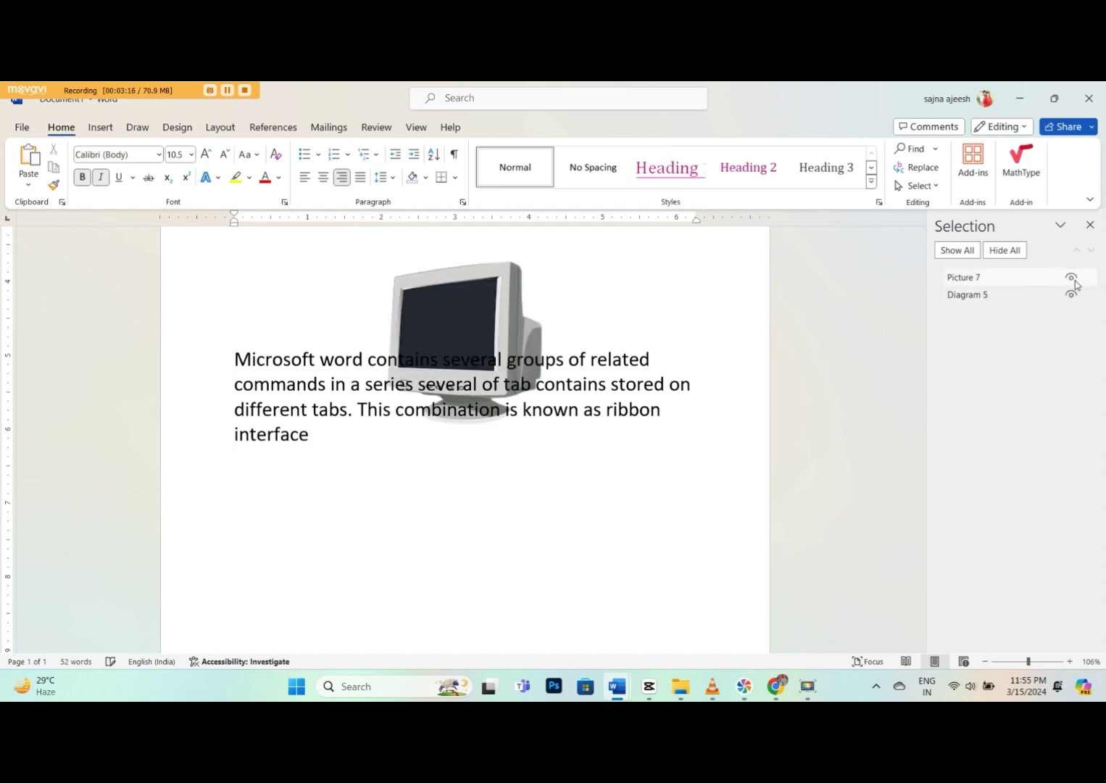
# Close the Selection pane, align the monitor picture left, then centre it horizontally
pyautogui.click(1091, 226)
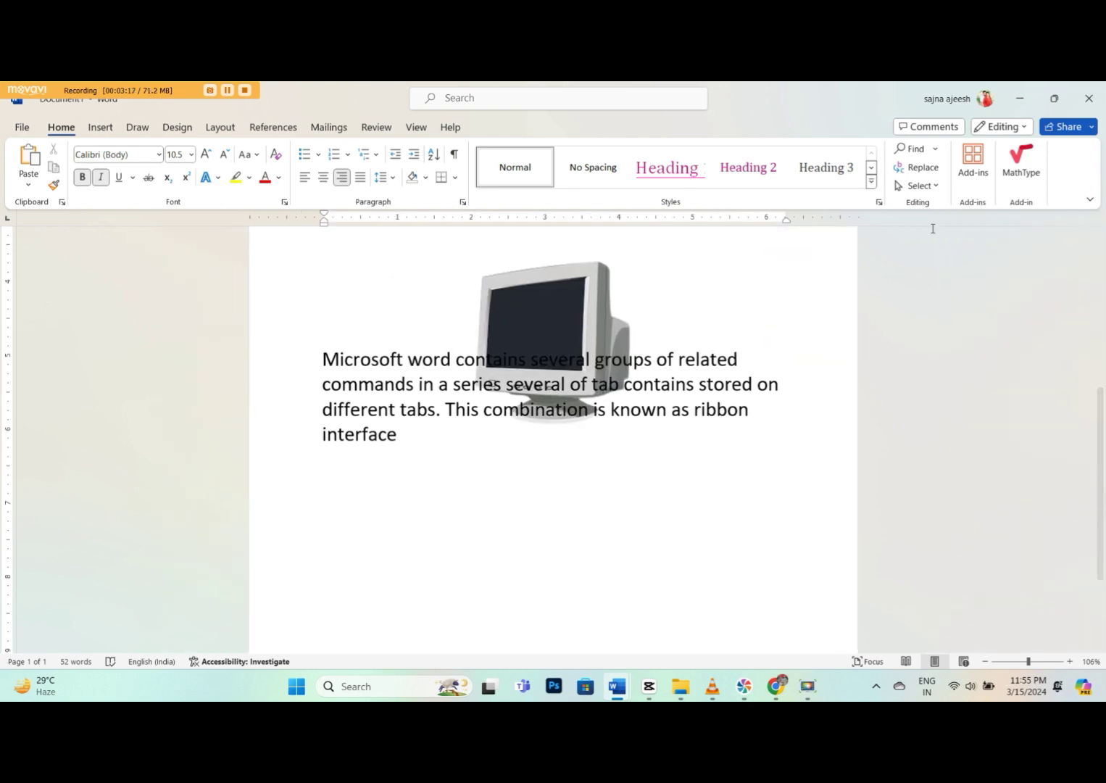
pyautogui.click(535, 313)
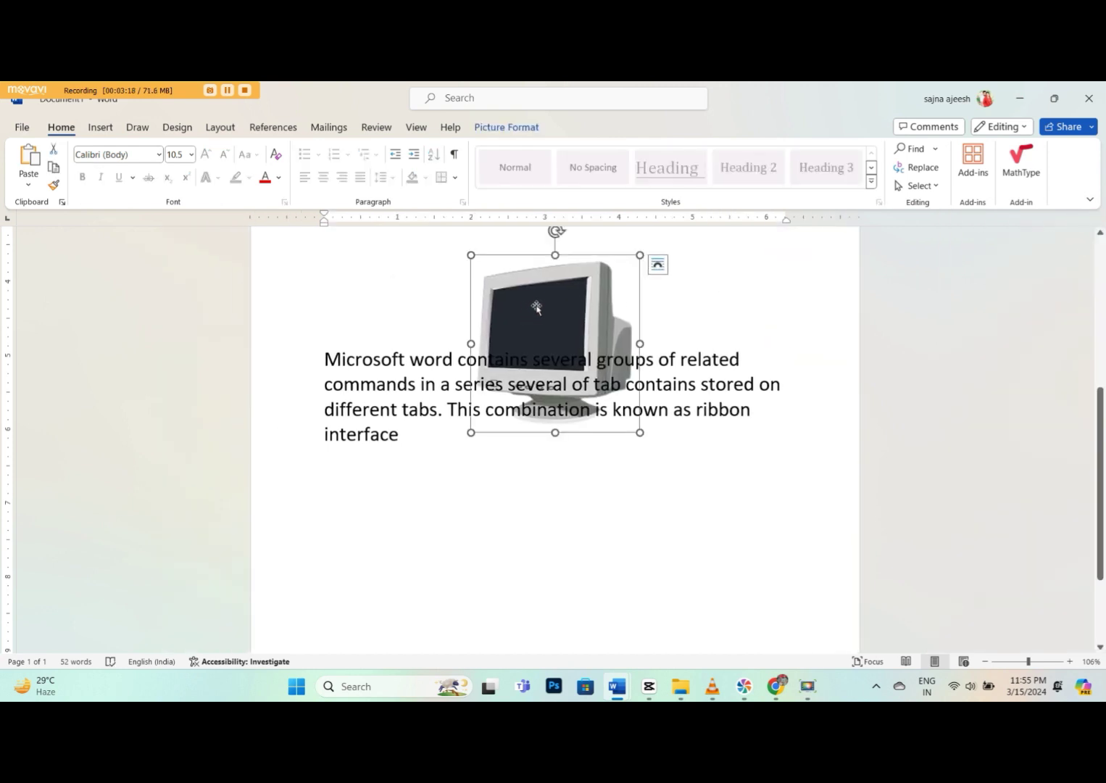
pyautogui.click(521, 129)
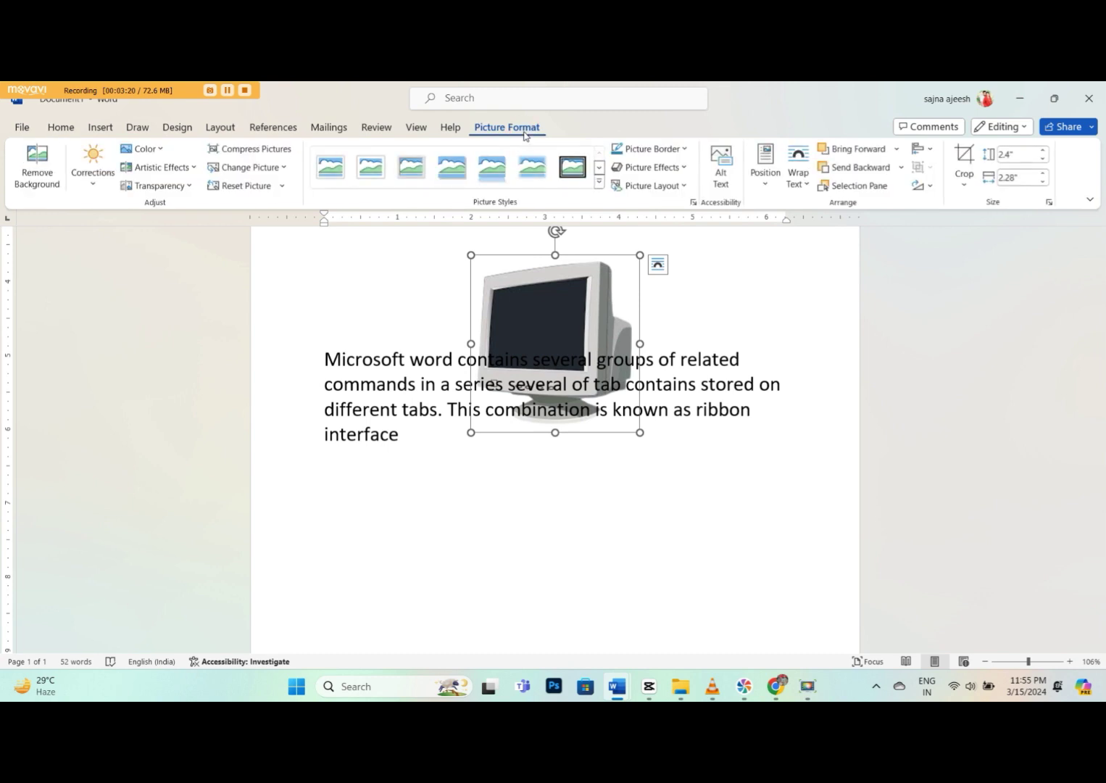
pyautogui.click(932, 152)
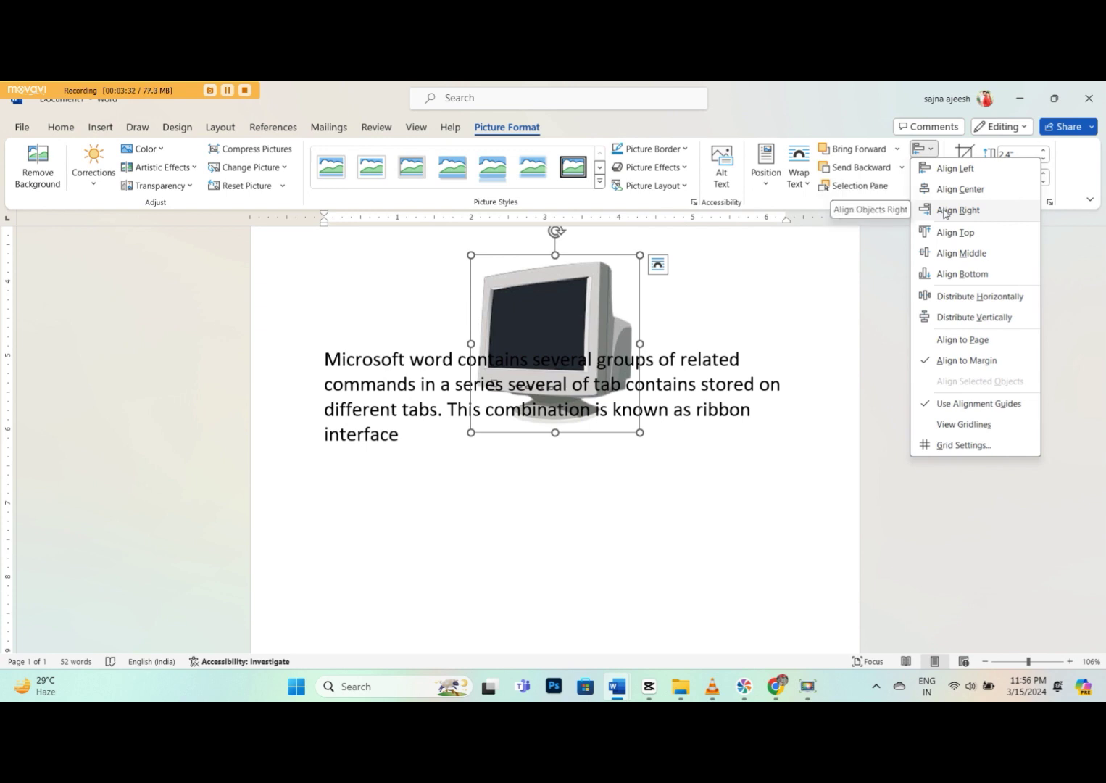
pyautogui.click(965, 253)
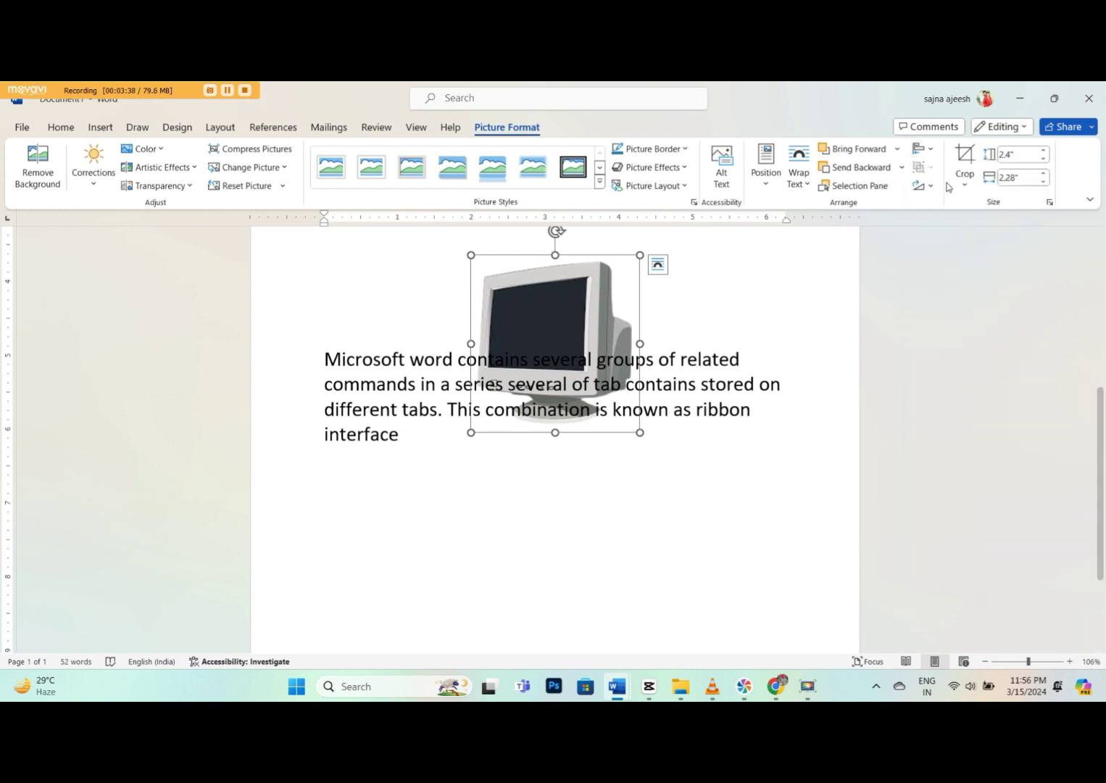
pyautogui.click(921, 148)
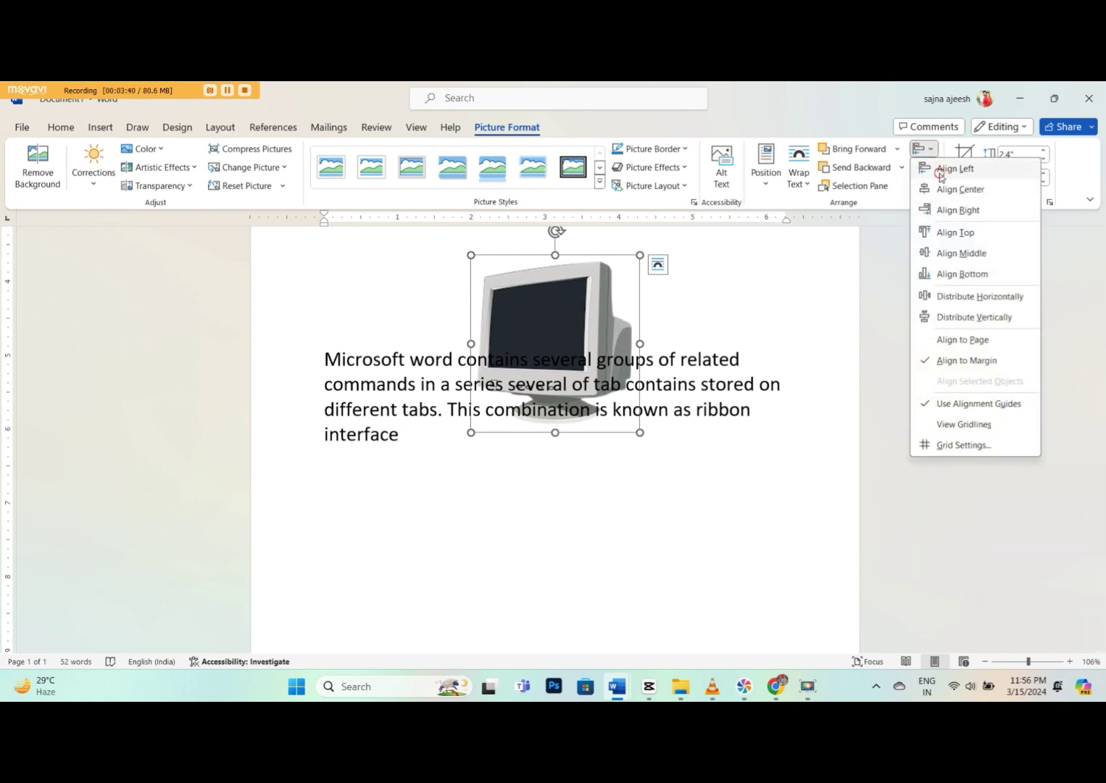
pyautogui.click(940, 168)
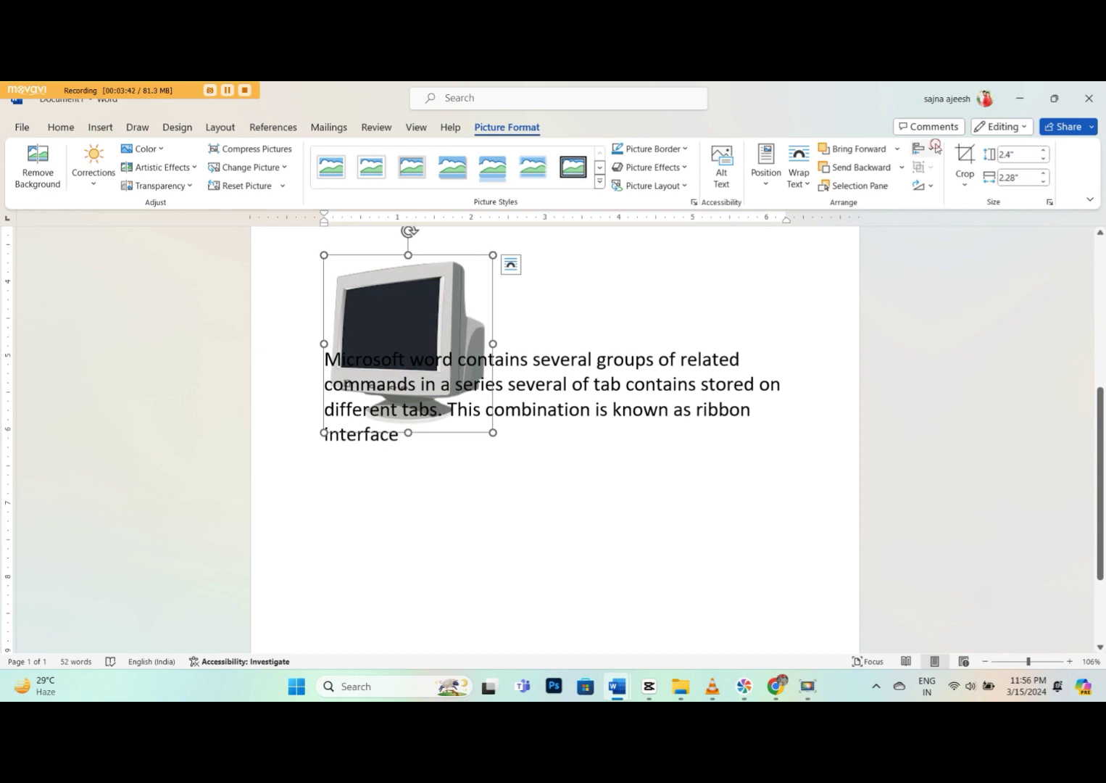
pyautogui.click(925, 149)
pyautogui.click(940, 187)
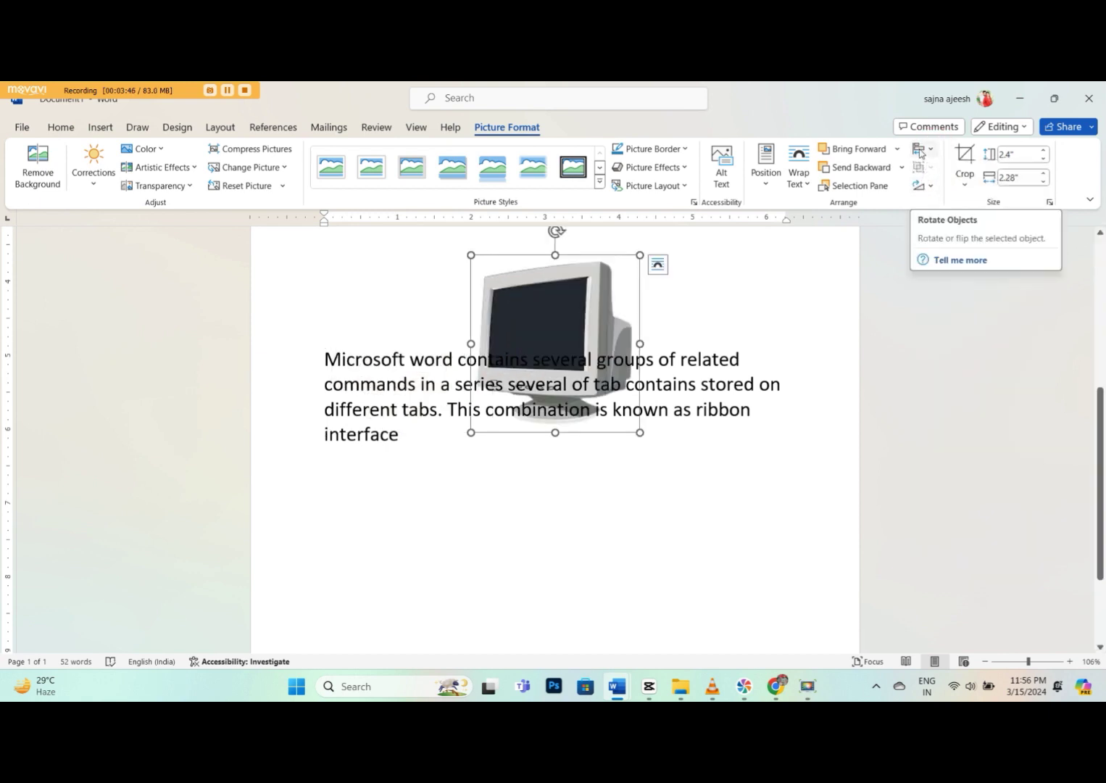
pyautogui.click(929, 190)
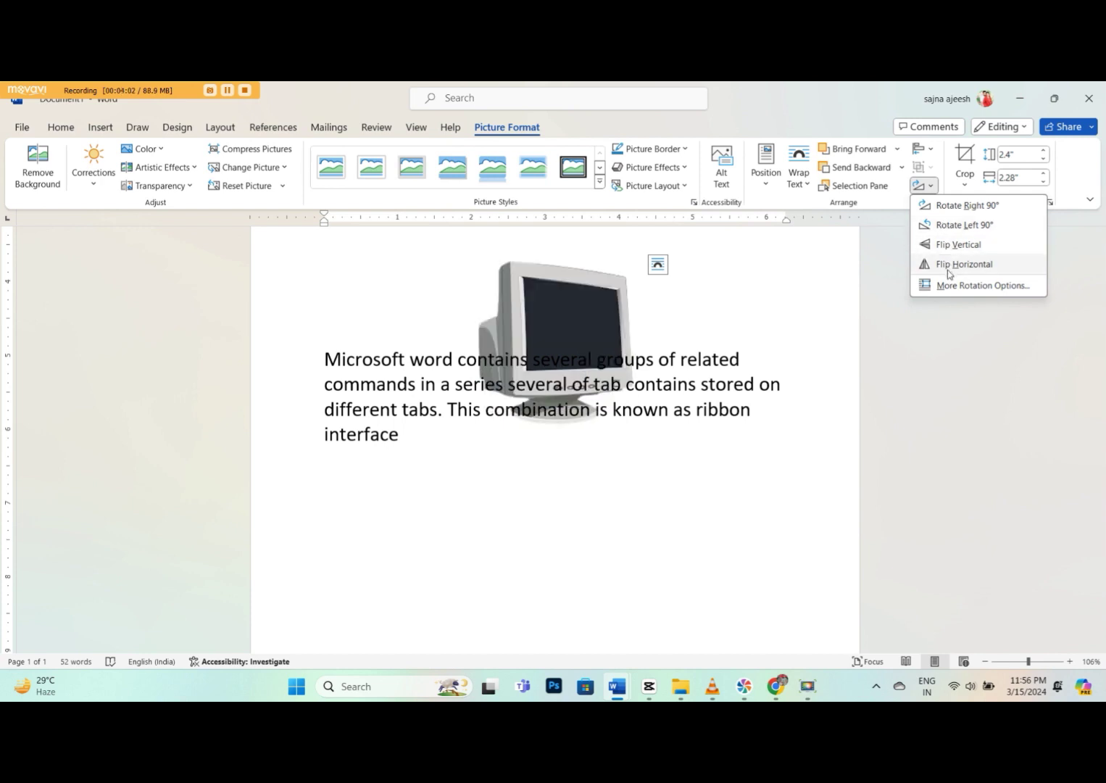
pyautogui.press('Escape')
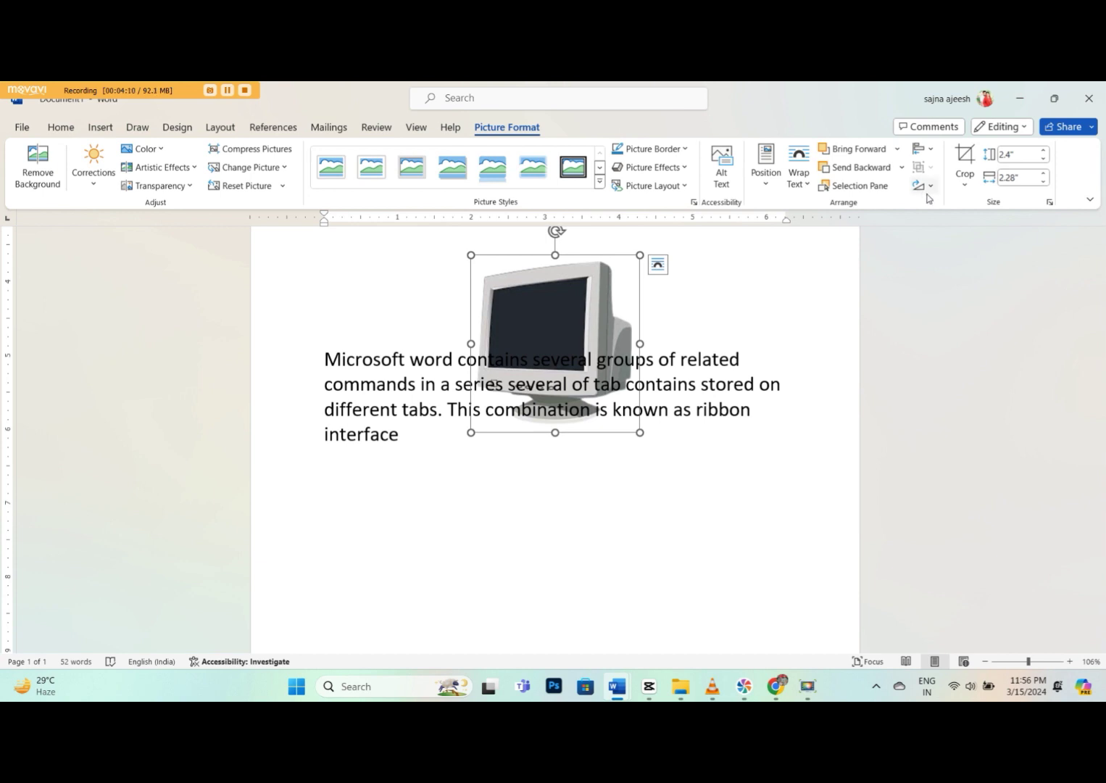
# In crop mode, make the monitor picture fill its crop area and reposition it
pyautogui.click(966, 187)
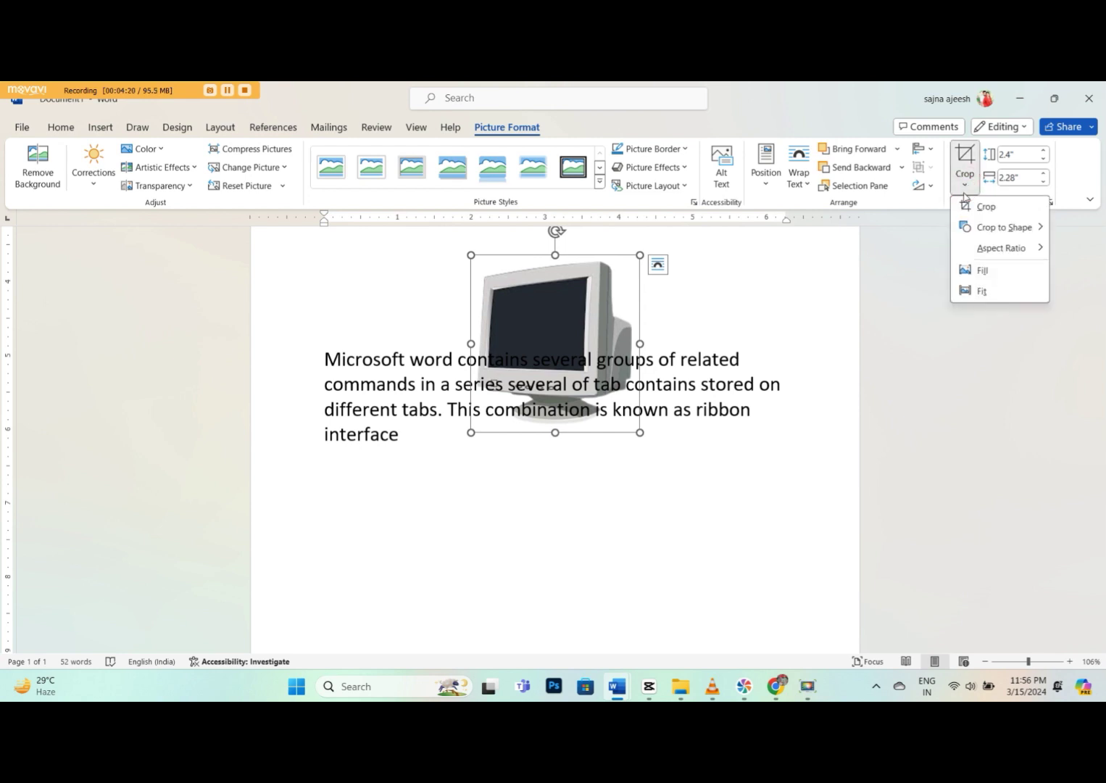
pyautogui.click(978, 206)
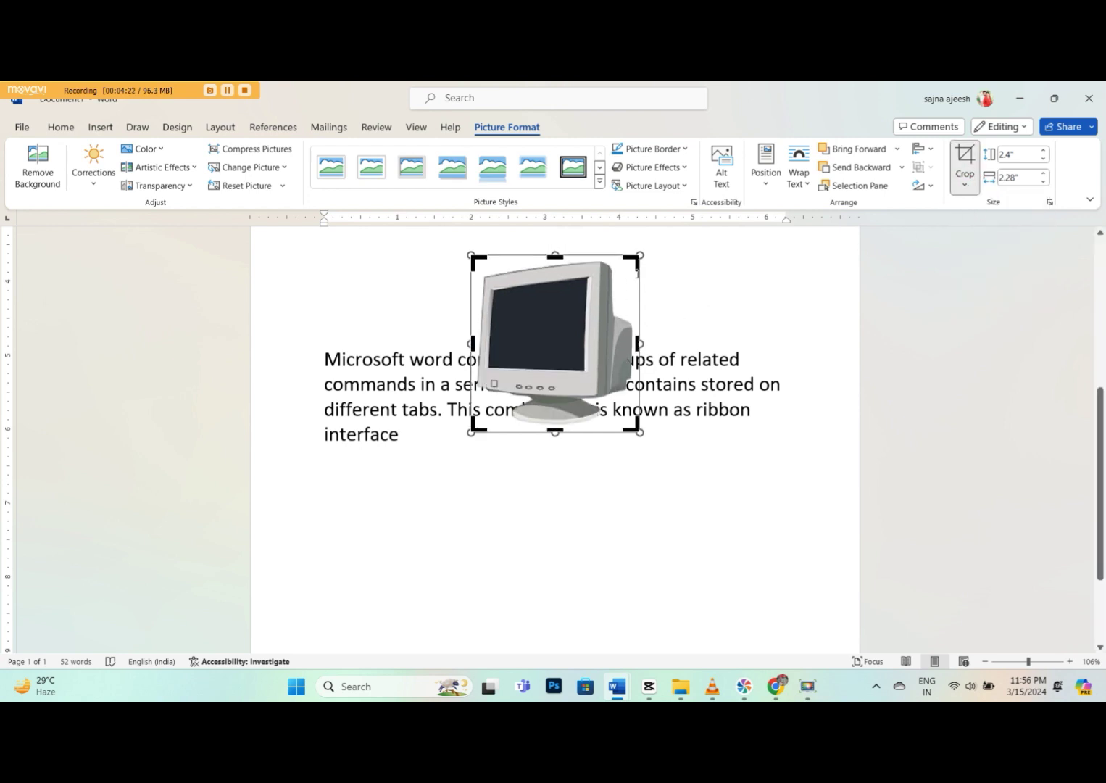
pyautogui.moveTo(624, 303); pyautogui.dragTo(641, 266)
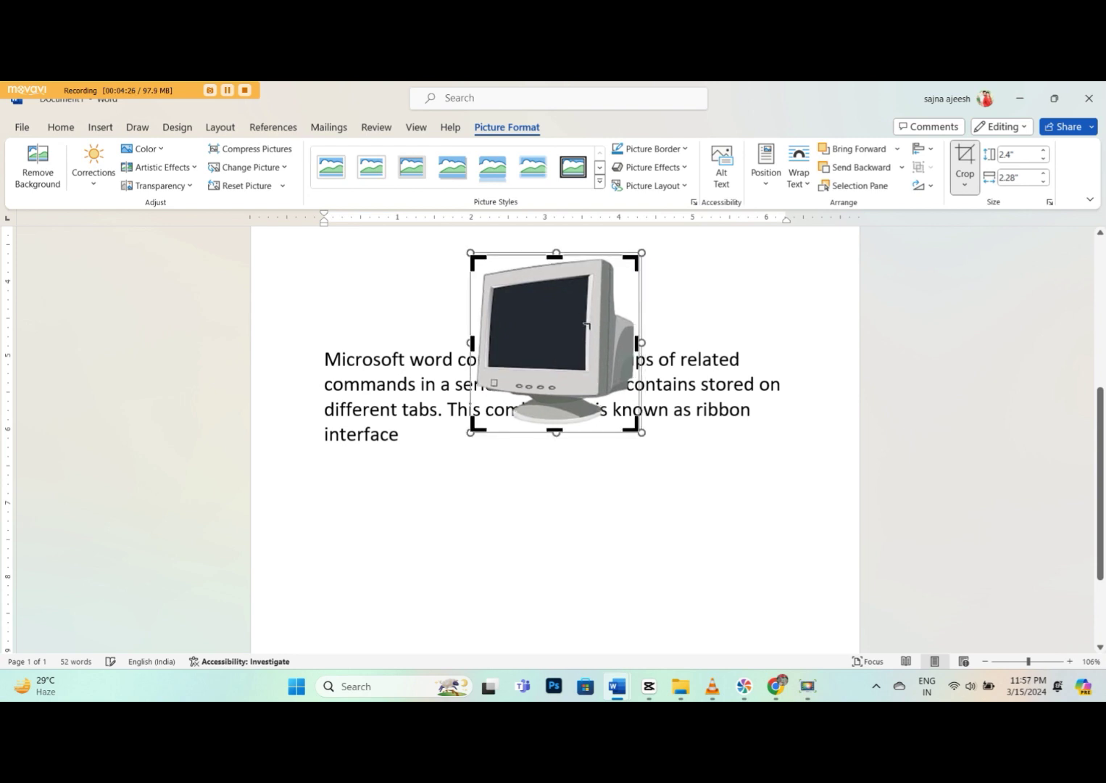
pyautogui.click(963, 189)
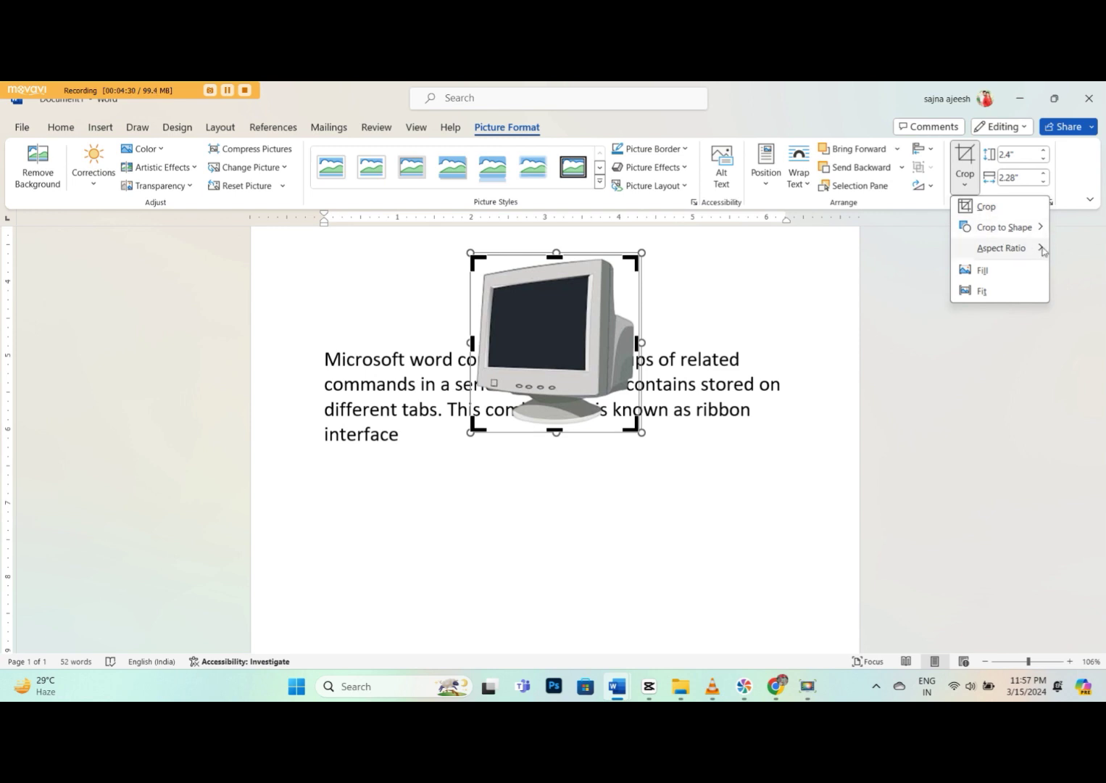
pyautogui.moveTo(987, 231)
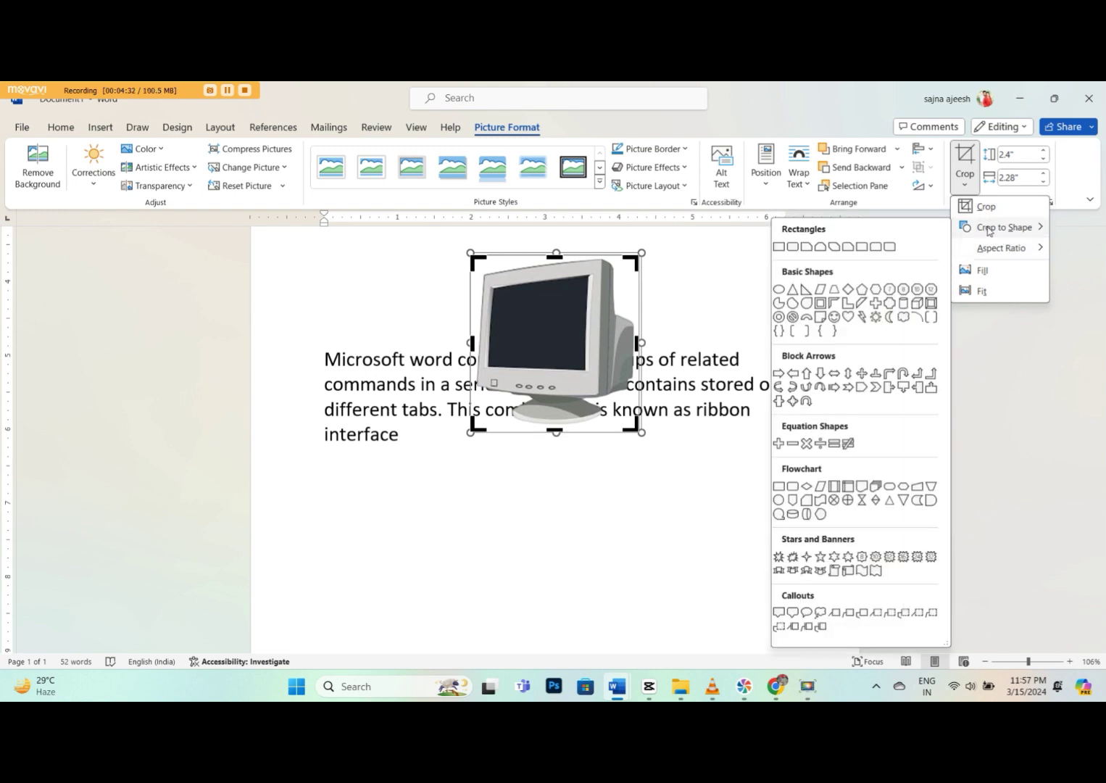
pyautogui.click(986, 272)
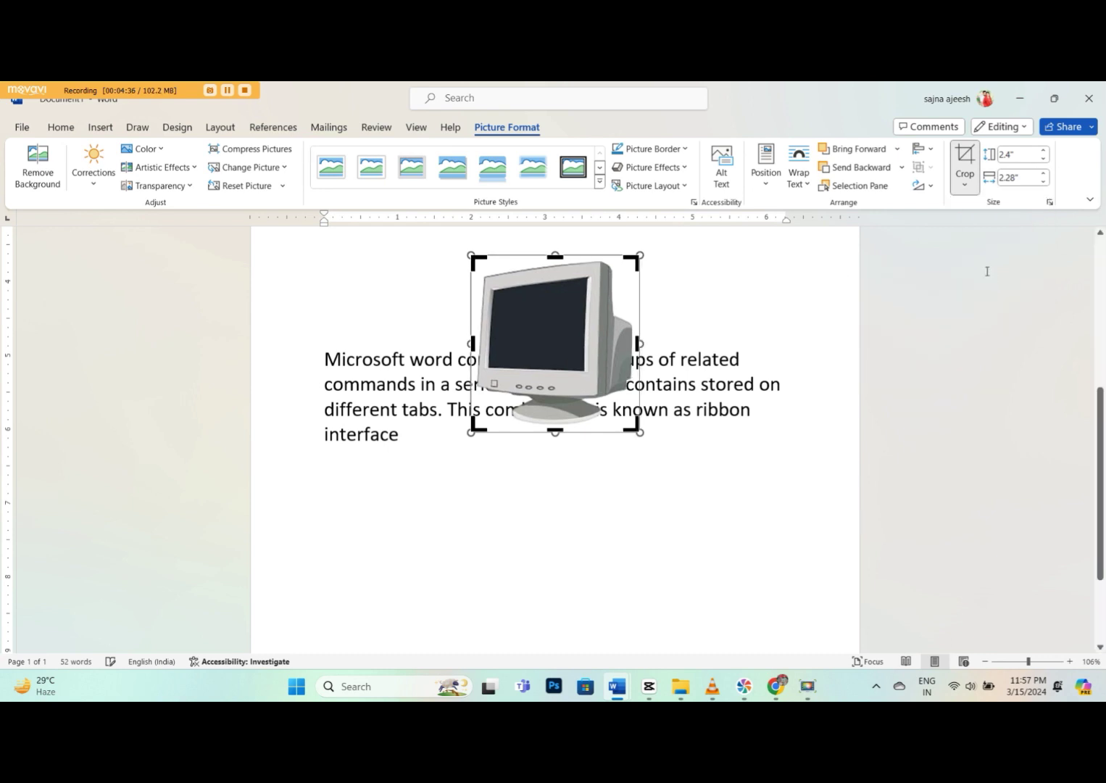
pyautogui.moveTo(642, 256); pyautogui.dragTo(797, 118)
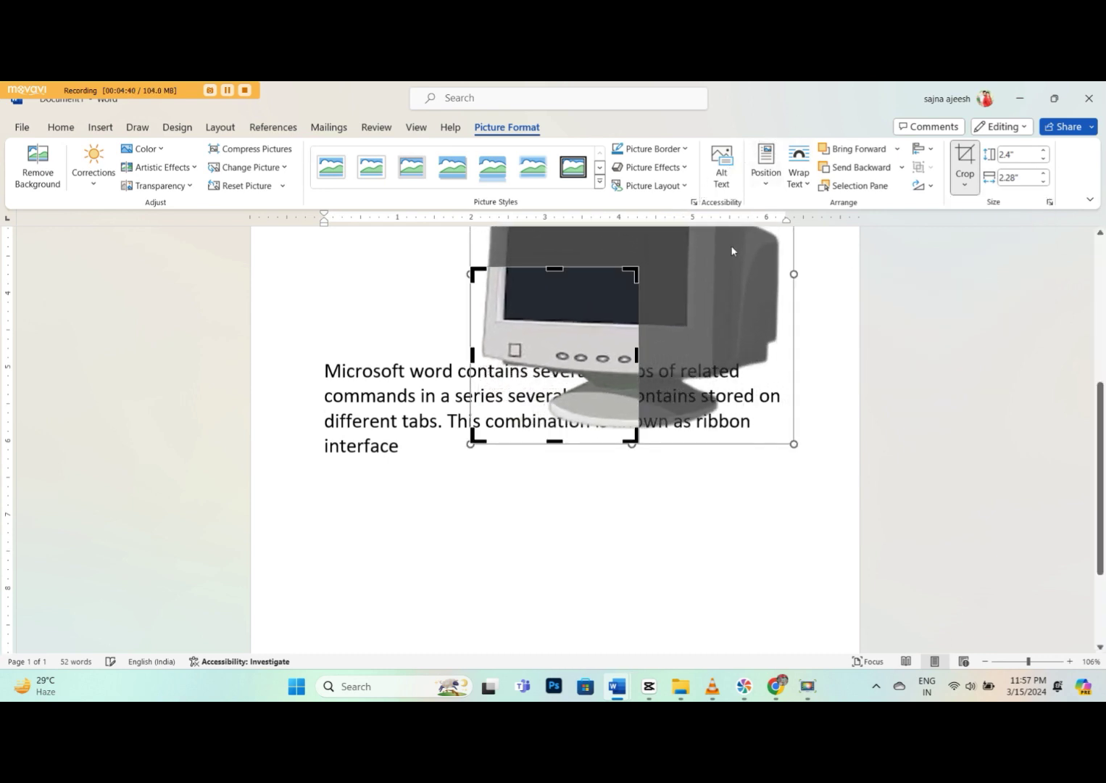
pyautogui.moveTo(691, 288); pyautogui.dragTo(661, 257)
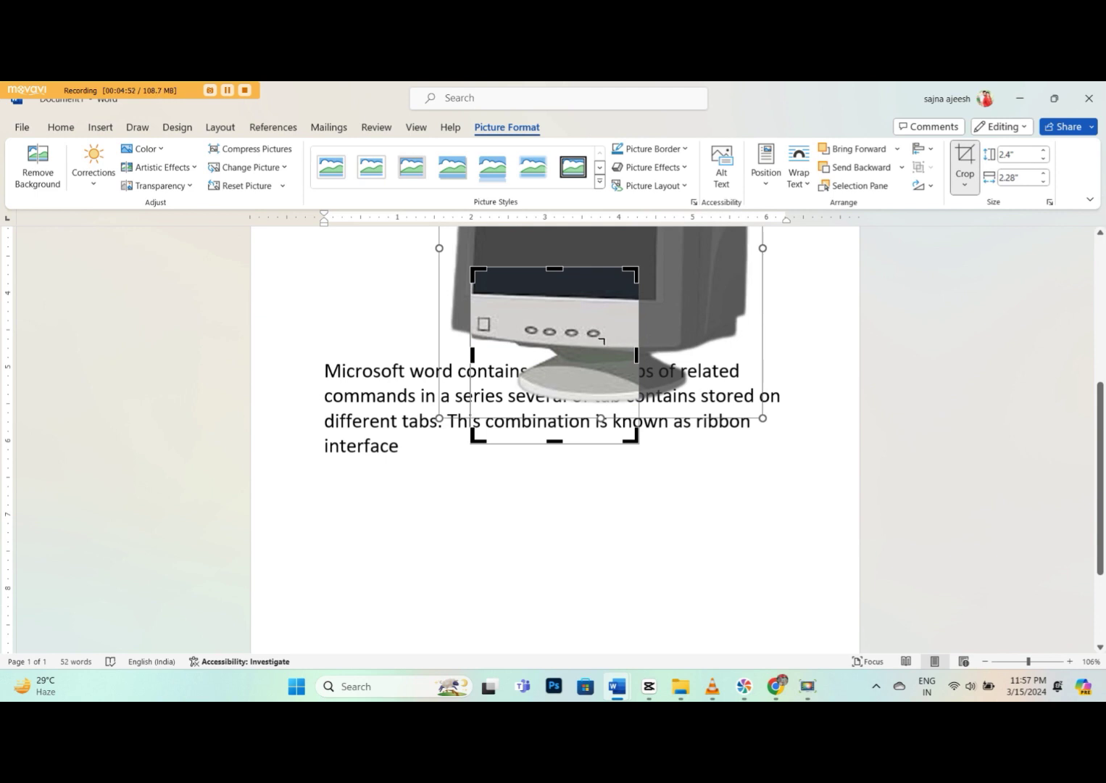
# Undo the last shift and nudge the height to about 2.52 by 2.4 inches
pyautogui.hotkey('ctrl', 'z')
pyautogui.hotkey('ctrl', 'z')
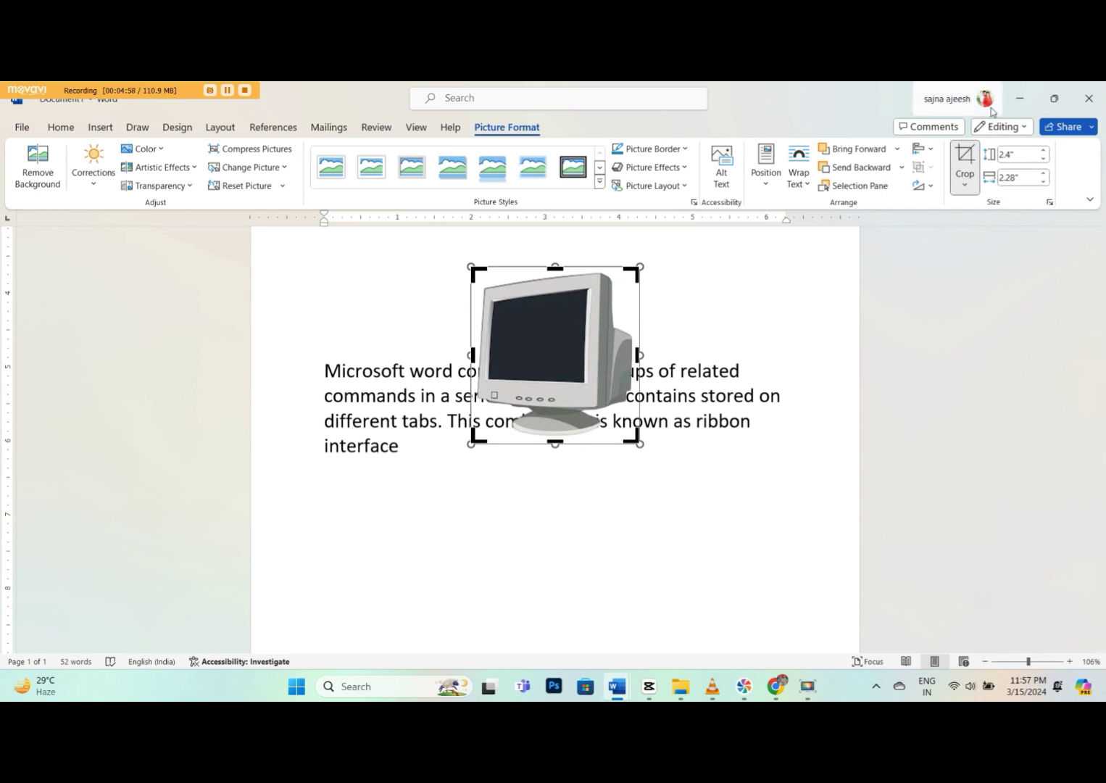
pyautogui.click(1044, 158)
pyautogui.click(1044, 158)
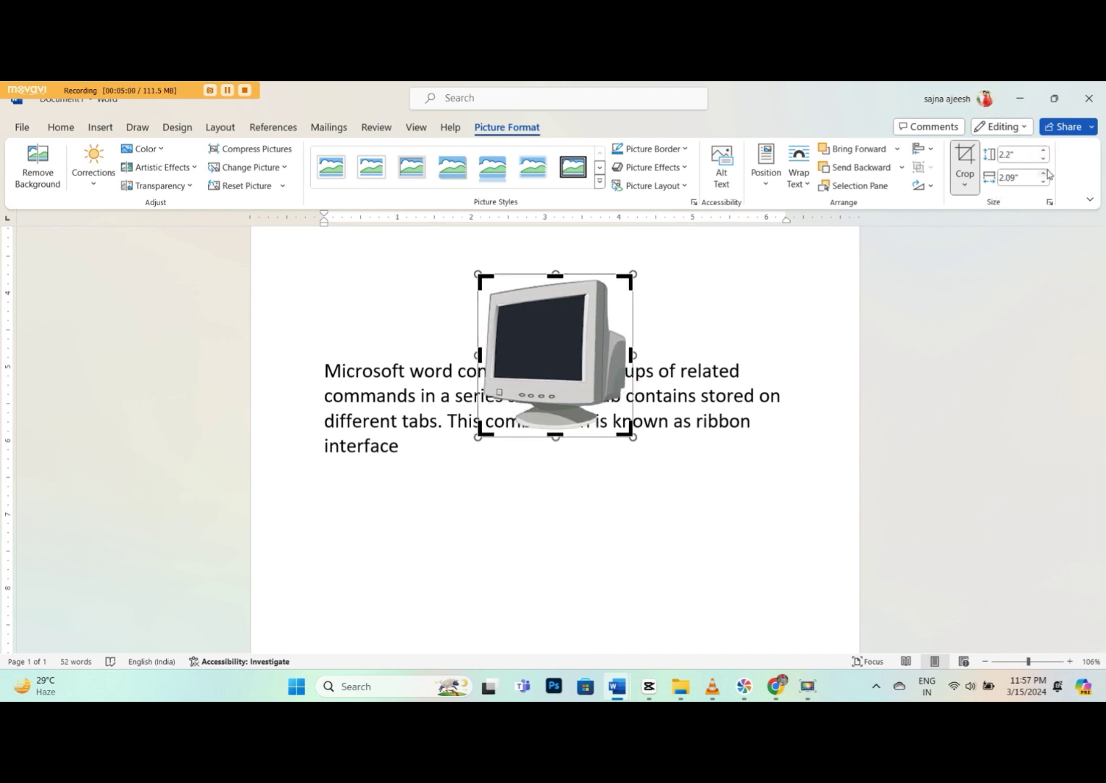
pyautogui.click(1045, 174)
pyautogui.click(1045, 174)
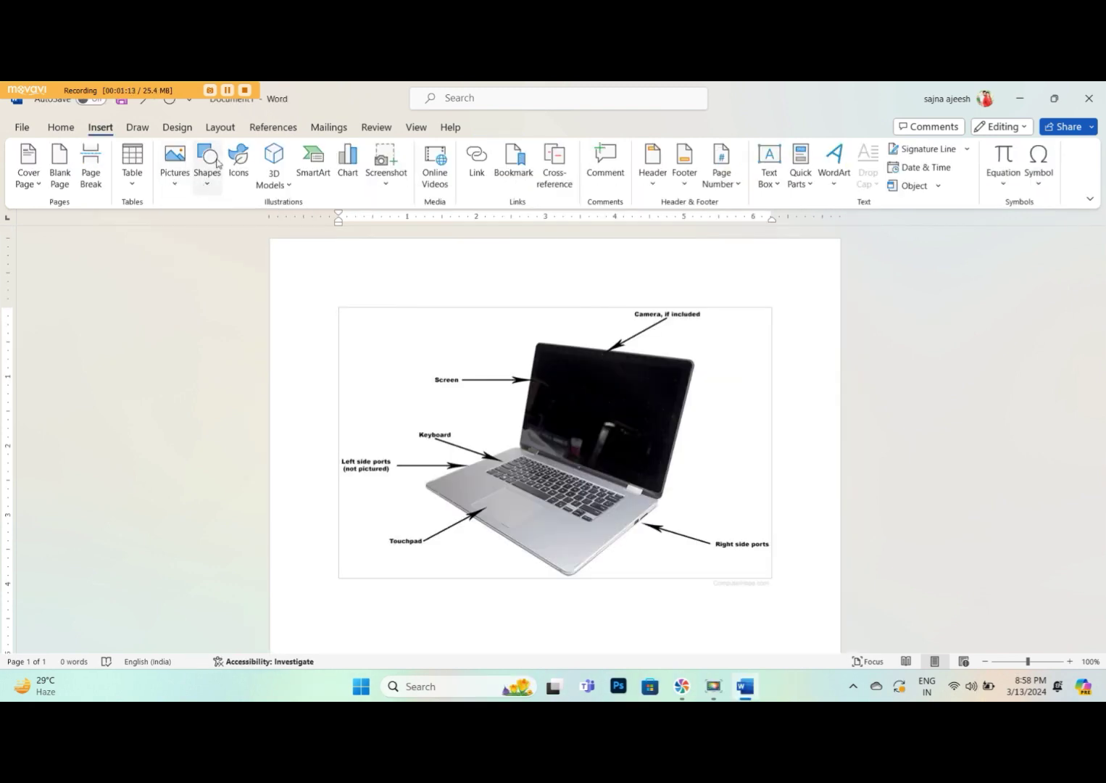
# Draw a Round Single Corner Rectangle below the laptop picture
pyautogui.click(211, 188)
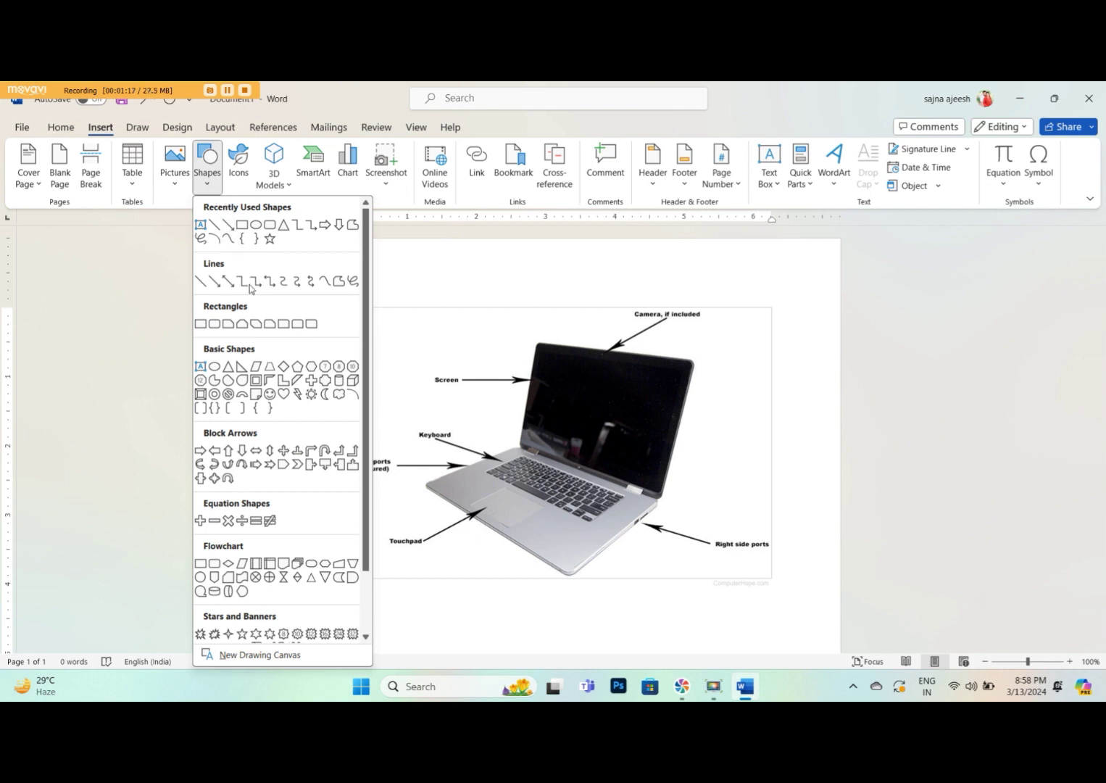
pyautogui.click(284, 325)
pyautogui.scroll(-5, 366, 323)
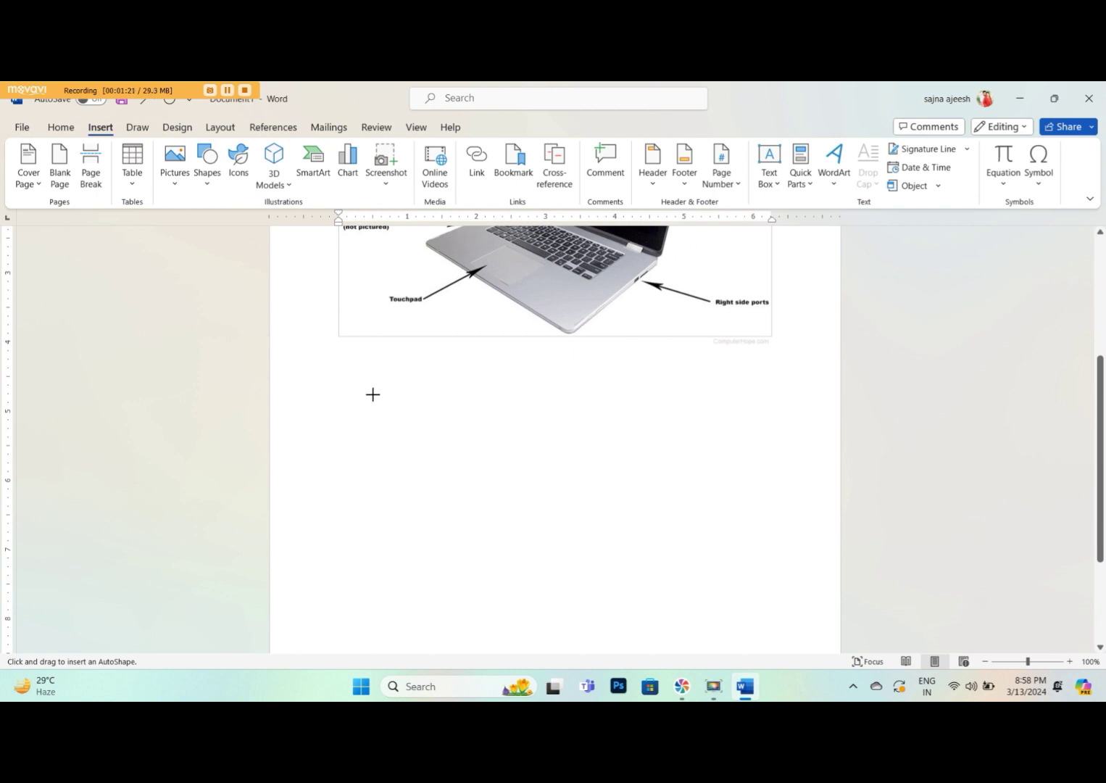
pyautogui.moveTo(372, 394); pyautogui.dragTo(626, 506)
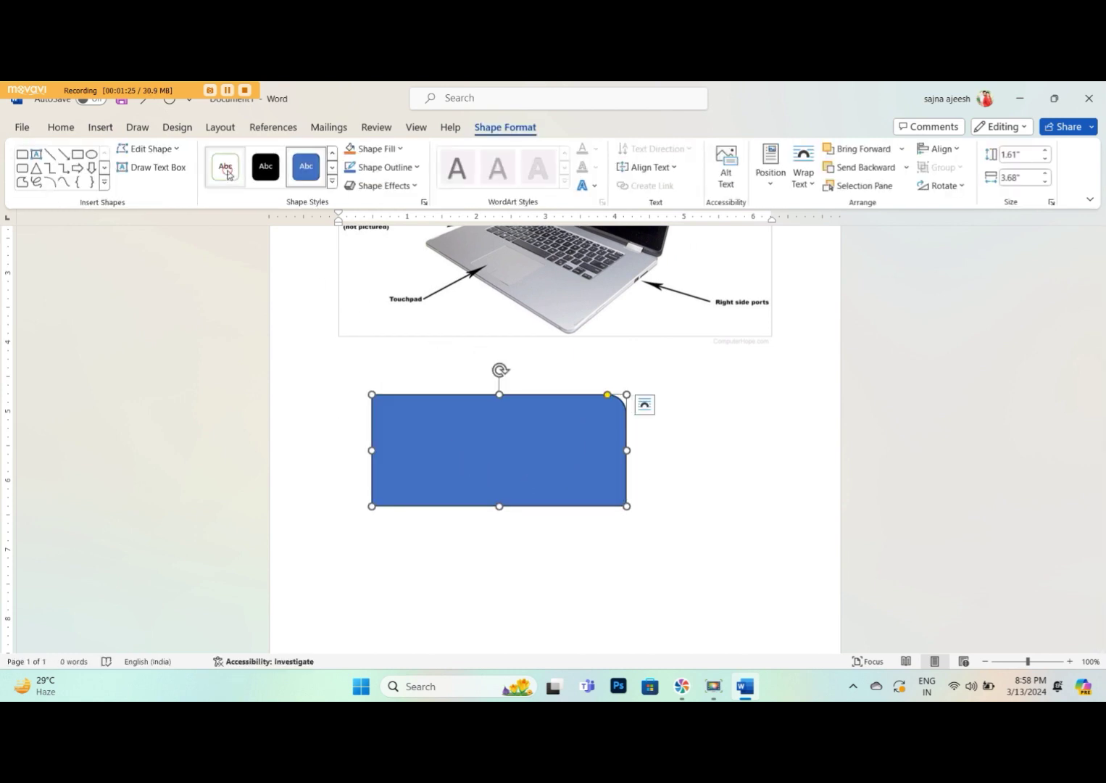
# Apply the blue shape style to the rounded rectangle
pyautogui.click(266, 167)
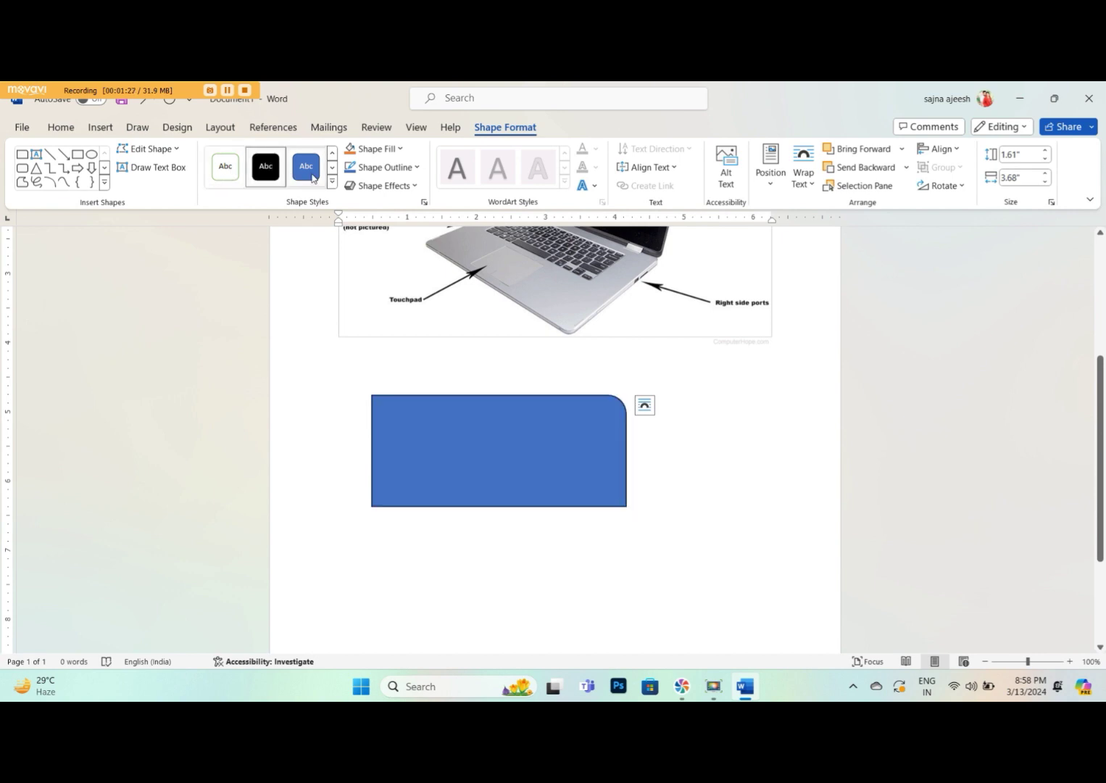
pyautogui.click(313, 178)
pyautogui.click(332, 181)
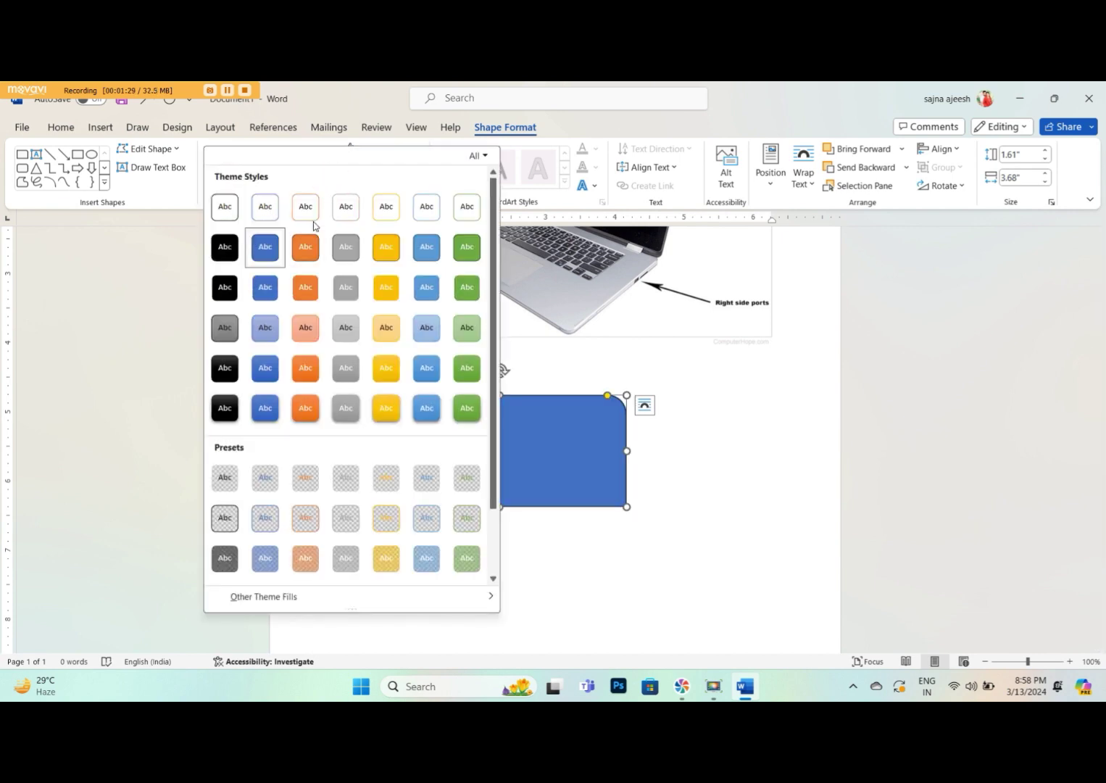
pyautogui.click(586, 365)
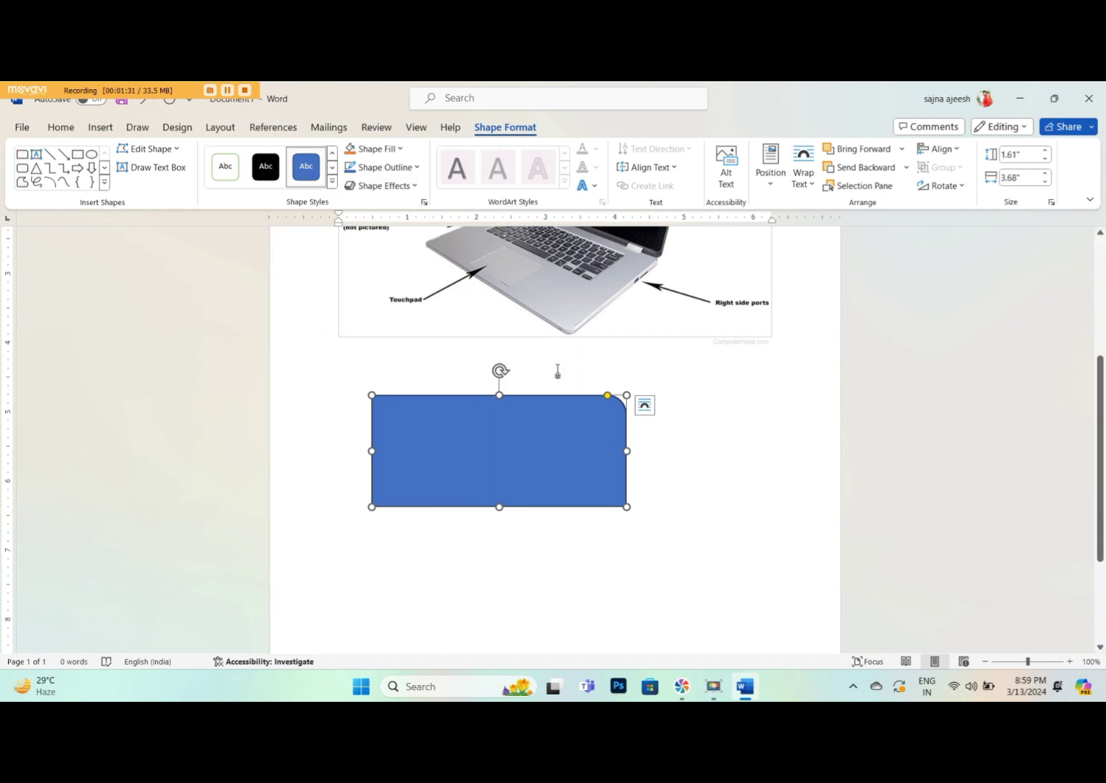
pyautogui.click(718, 449)
pyautogui.click(102, 128)
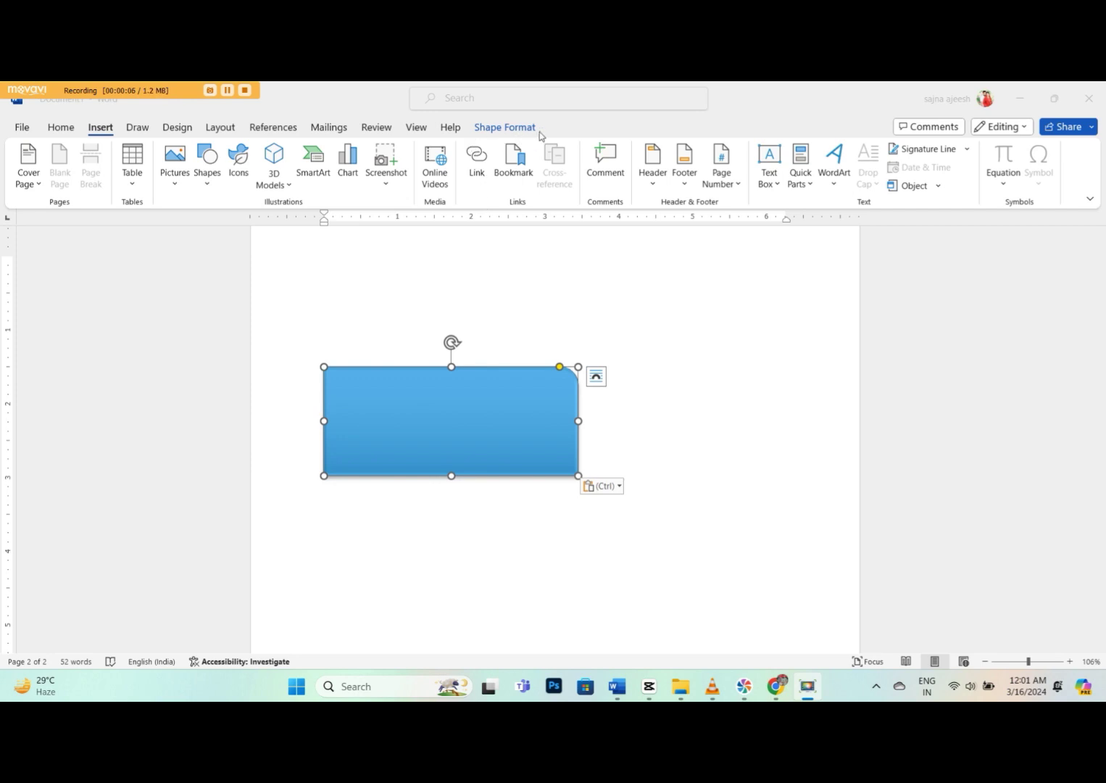
# Draw a pink rectangle to the right of the blue shape
pyautogui.click(504, 128)
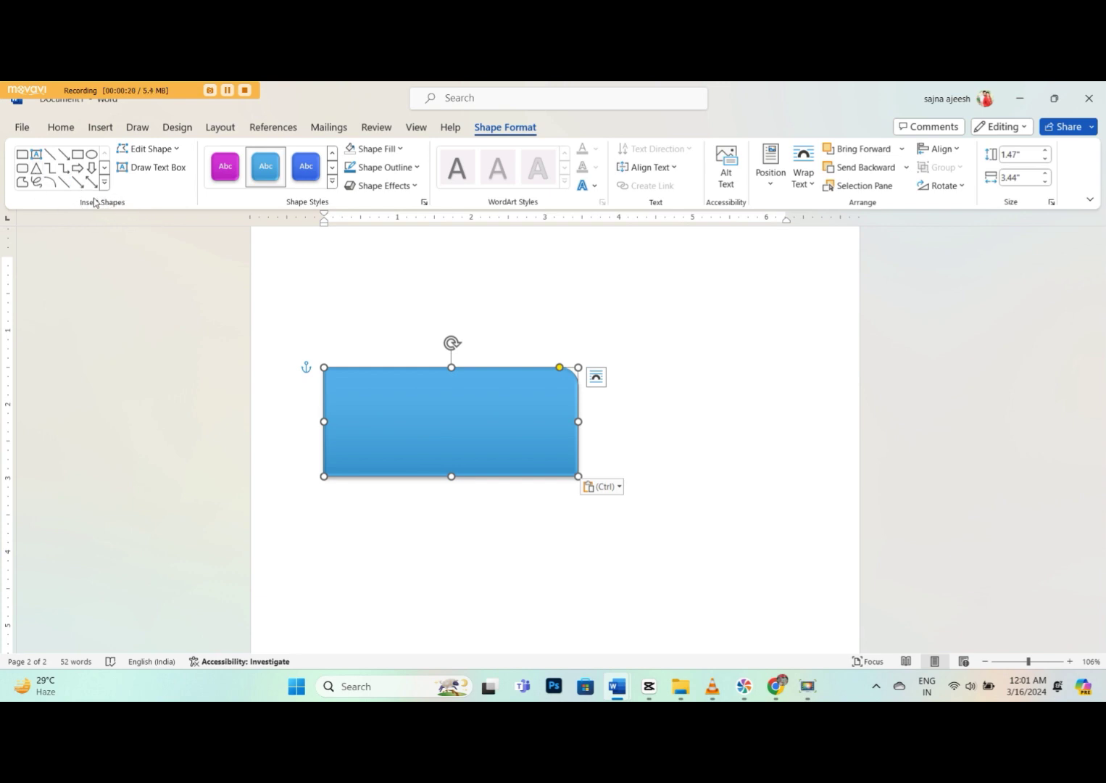
pyautogui.click(77, 154)
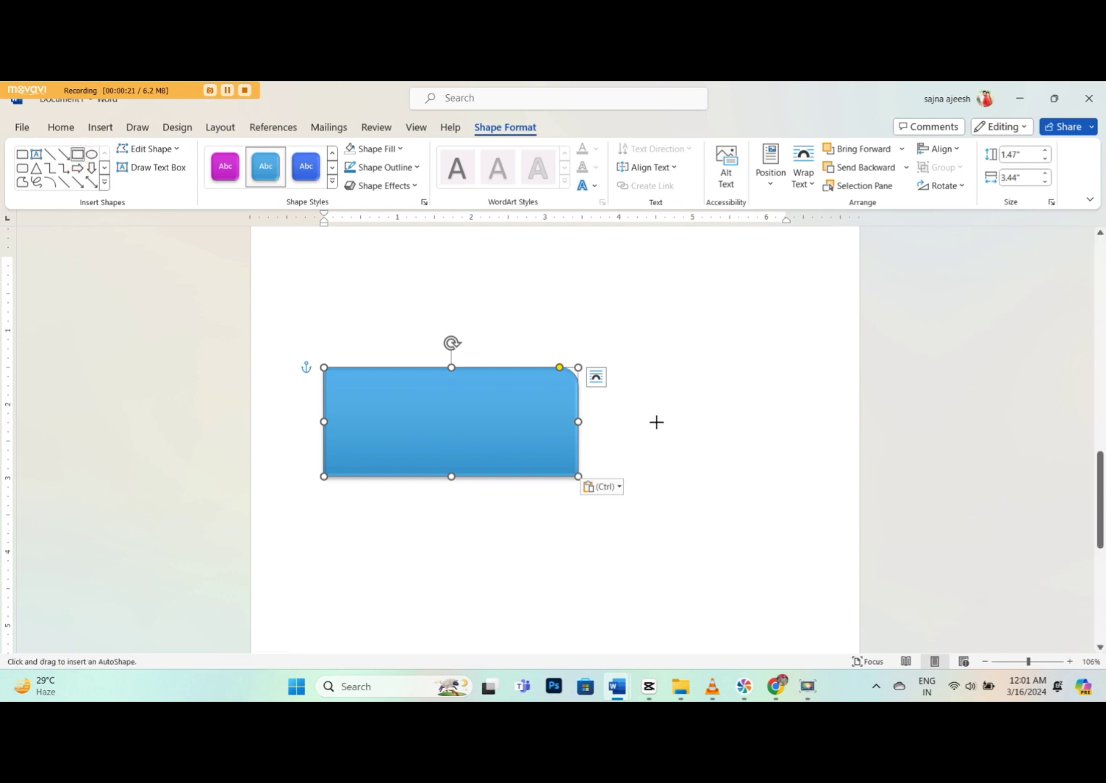
pyautogui.moveTo(656, 422); pyautogui.dragTo(838, 537)
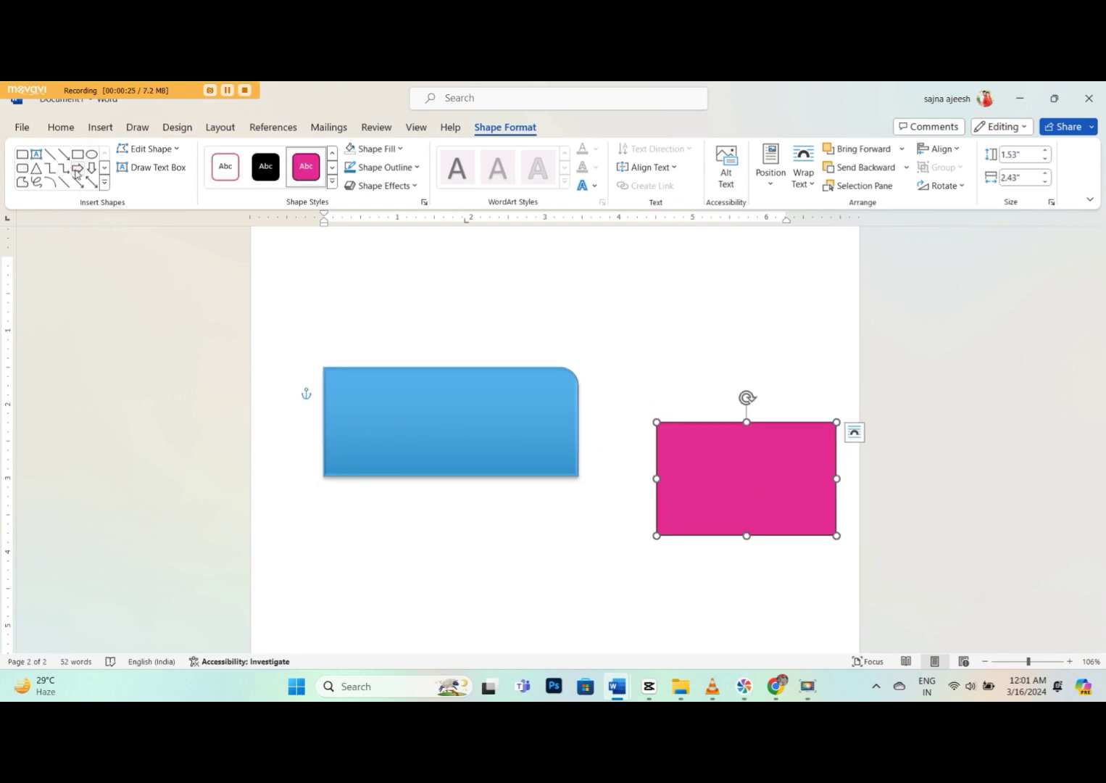
# Draw a right arrow above the blue shape and change it to a Bent Arrow
pyautogui.click(77, 169)
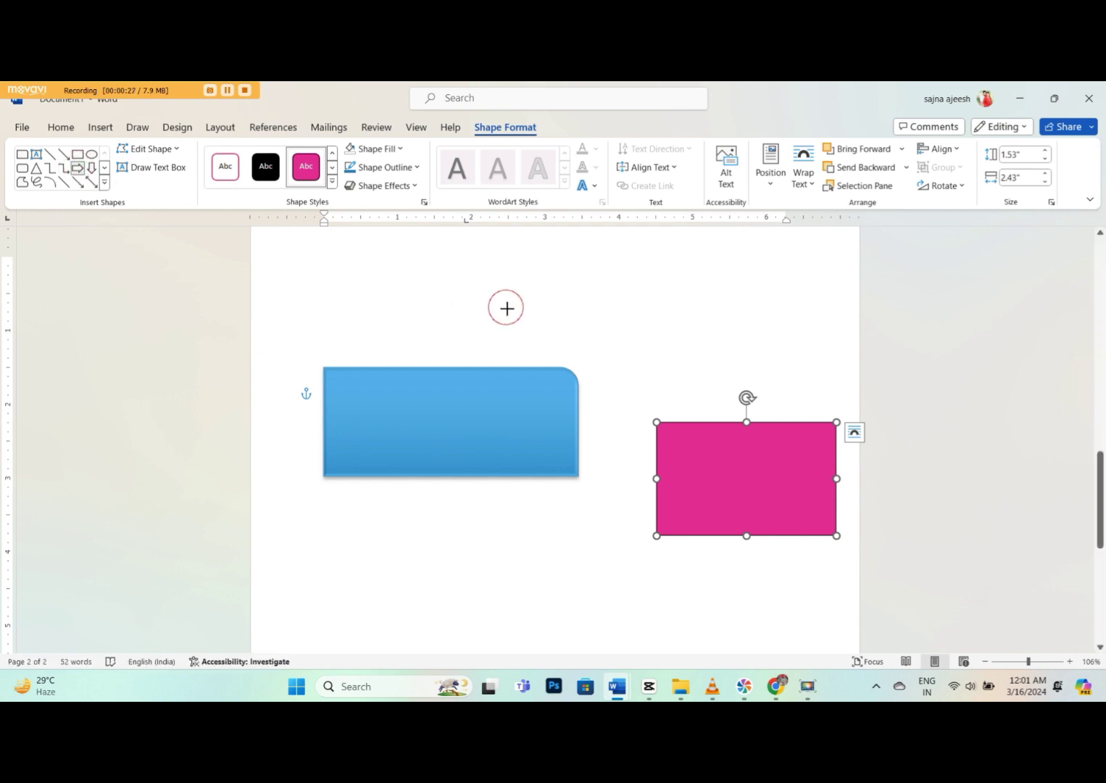
pyautogui.moveTo(506, 308); pyautogui.dragTo(596, 348)
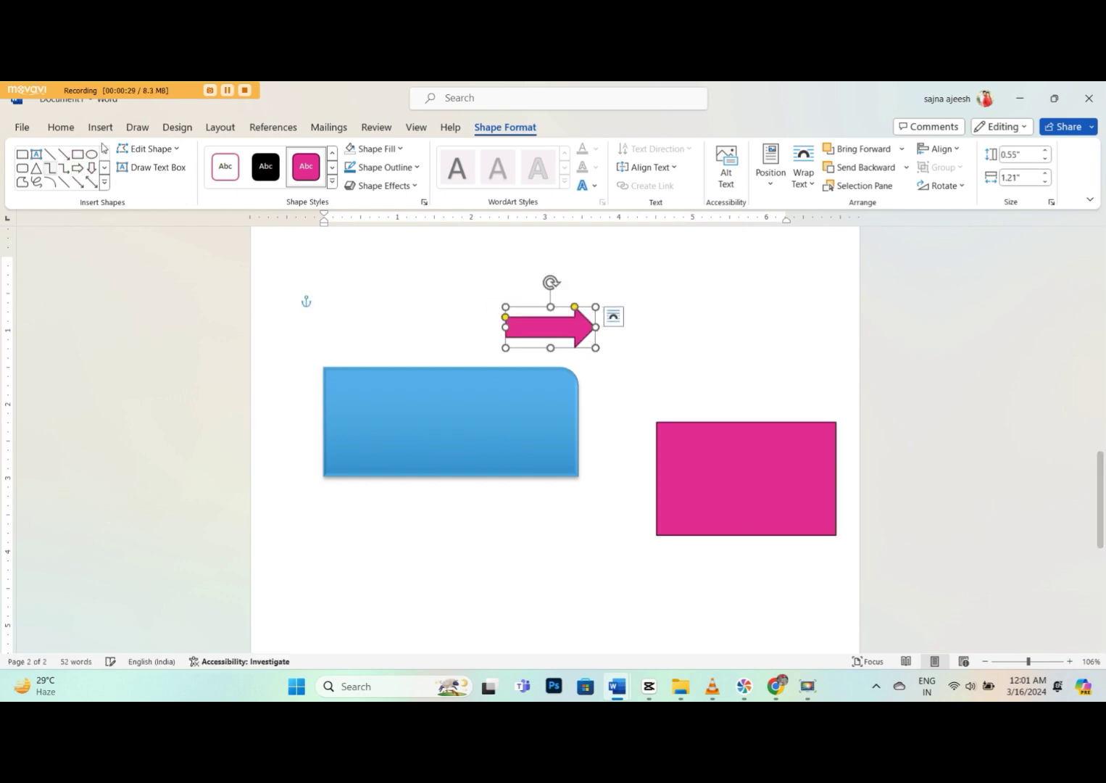
pyautogui.click(178, 151)
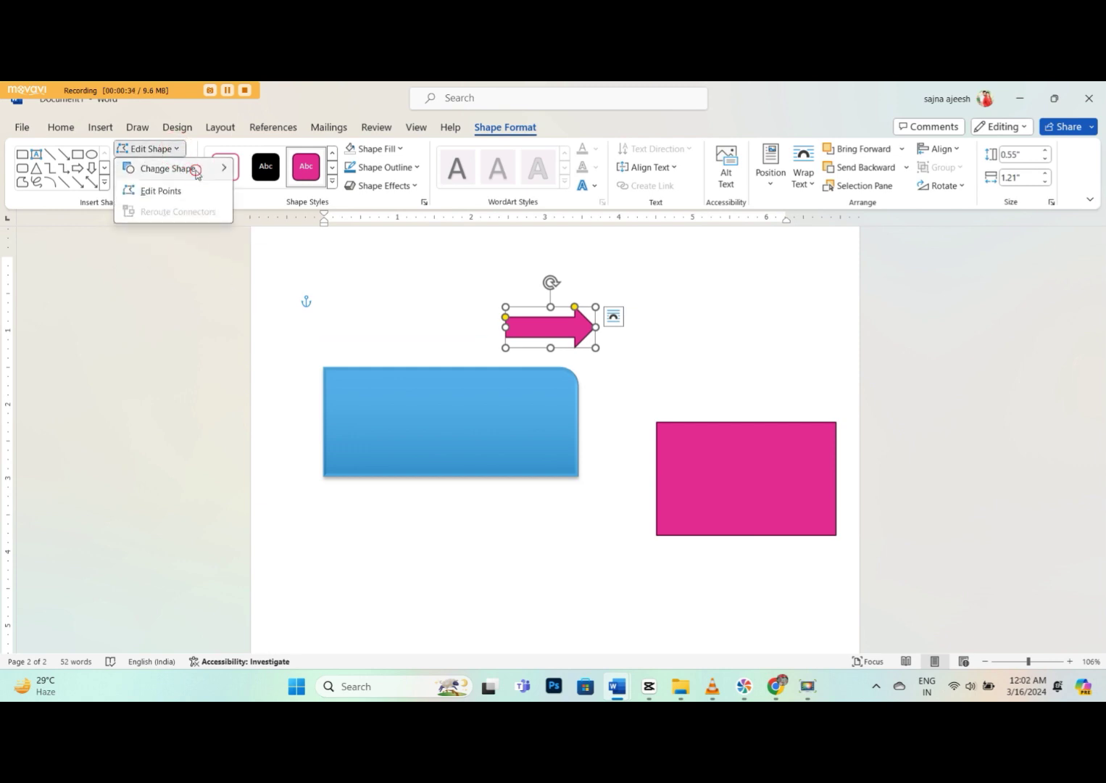
pyautogui.moveTo(197, 174)
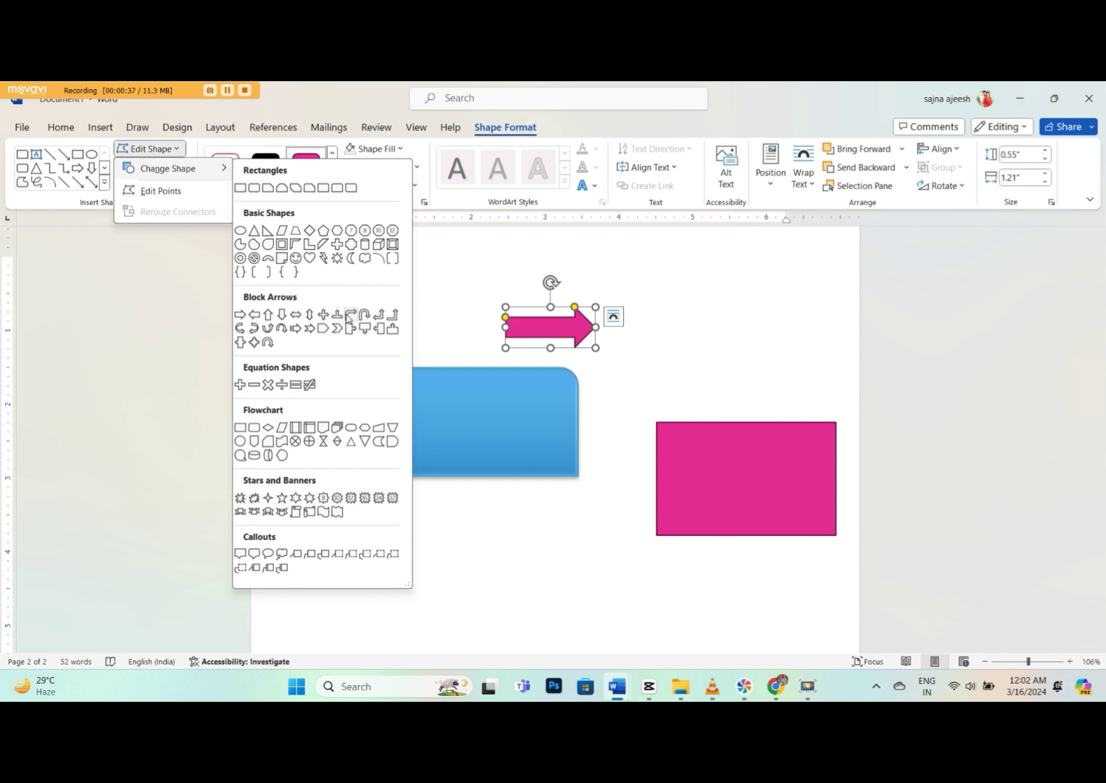
pyautogui.click(350, 314)
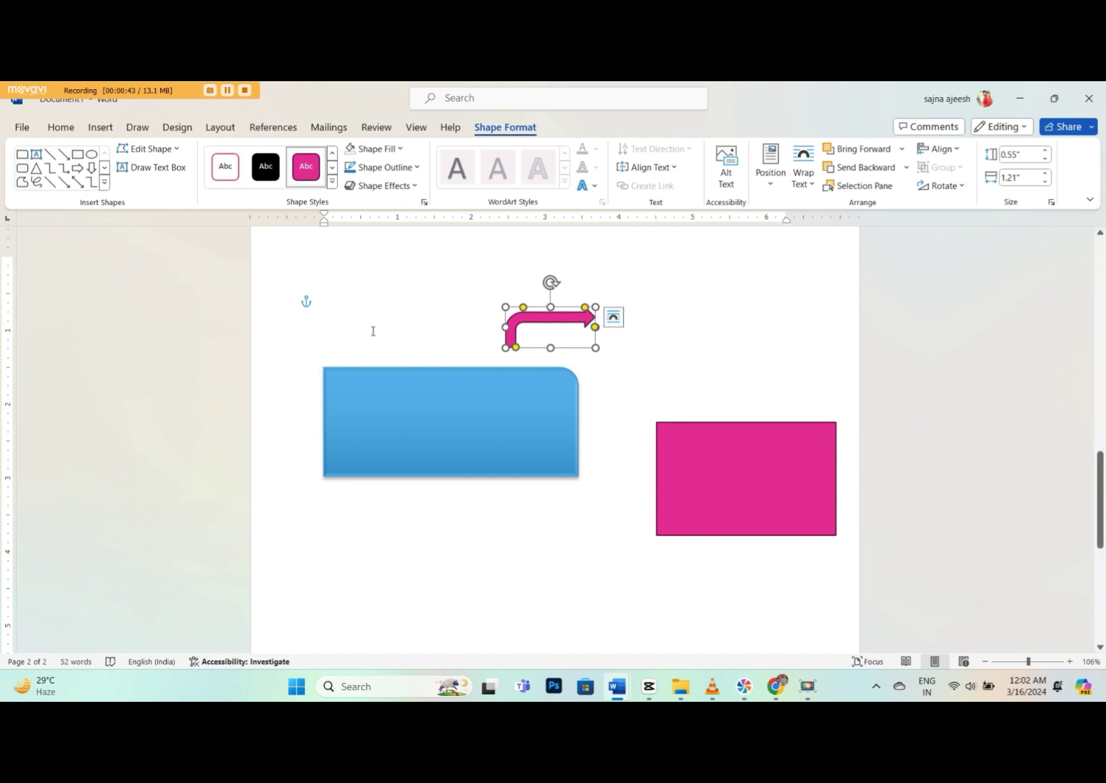
# Draw a text box below the blue shape containing 'Gd7t6srdfvzjkjiu nn s7ts7duhs dtfsdfbsjlk'
pyautogui.click(171, 171)
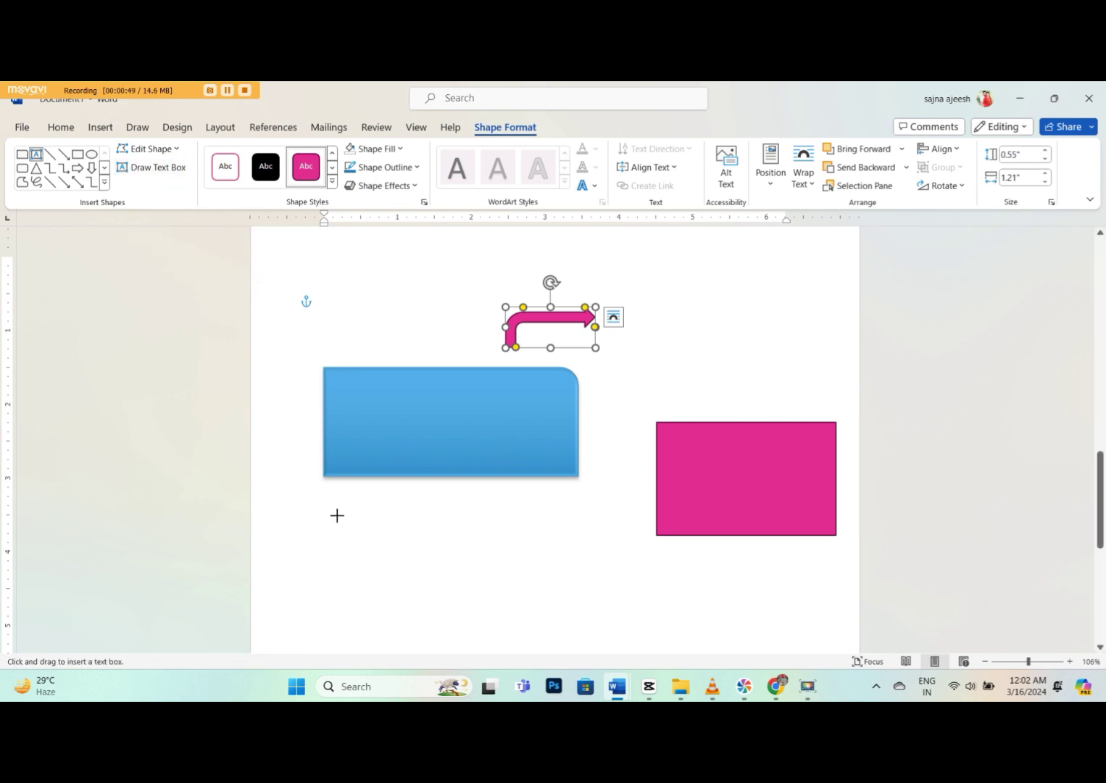
pyautogui.moveTo(349, 531); pyautogui.dragTo(591, 643)
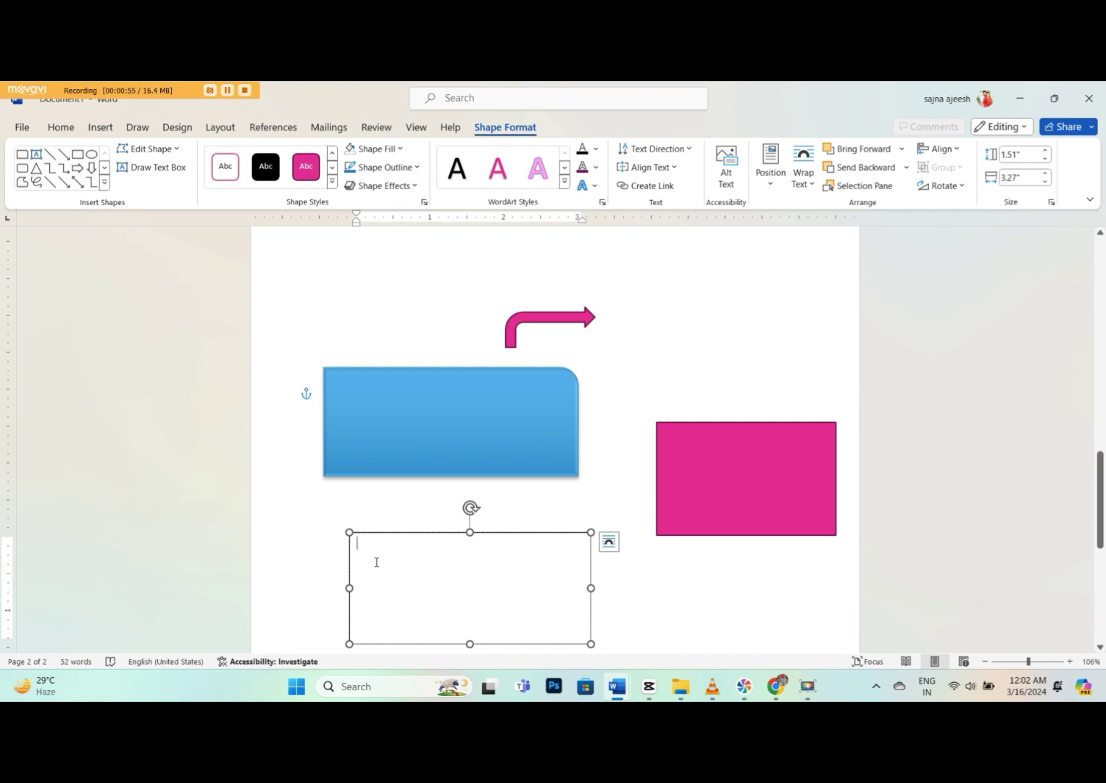
pyautogui.write('Gd7t6srdfvzjkjiu')
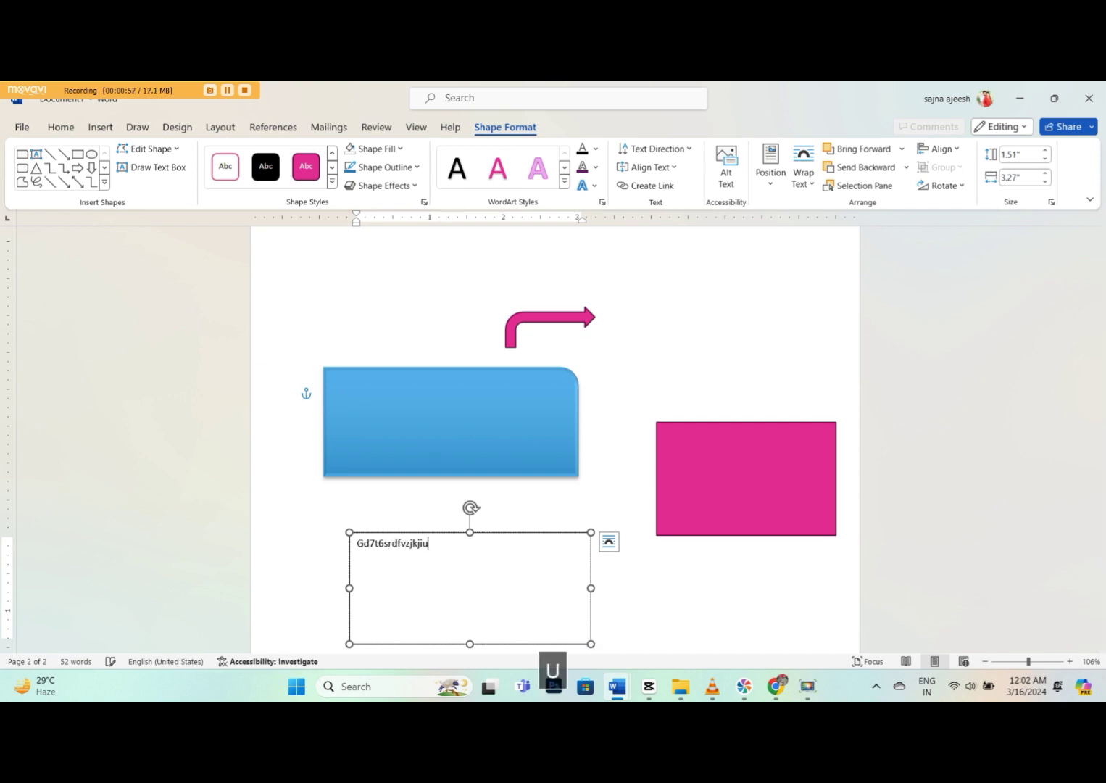
pyautogui.write(' nn s7ts7duhs dtfs')
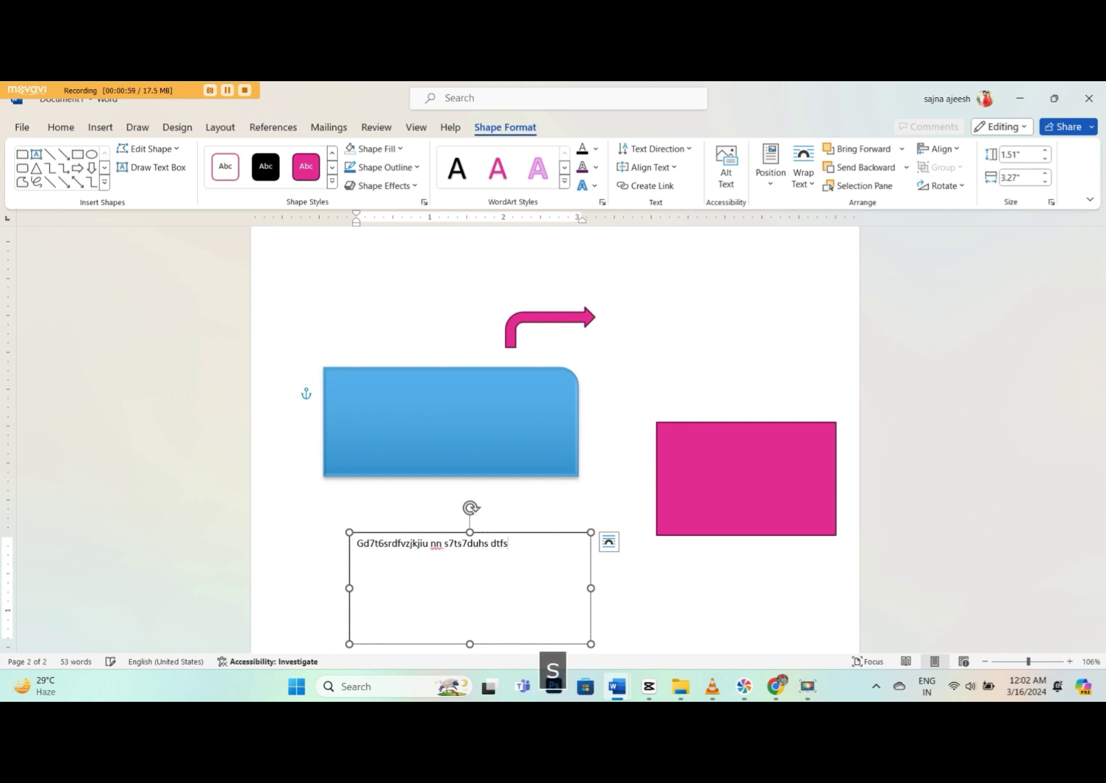
pyautogui.write('dfbsjlk')
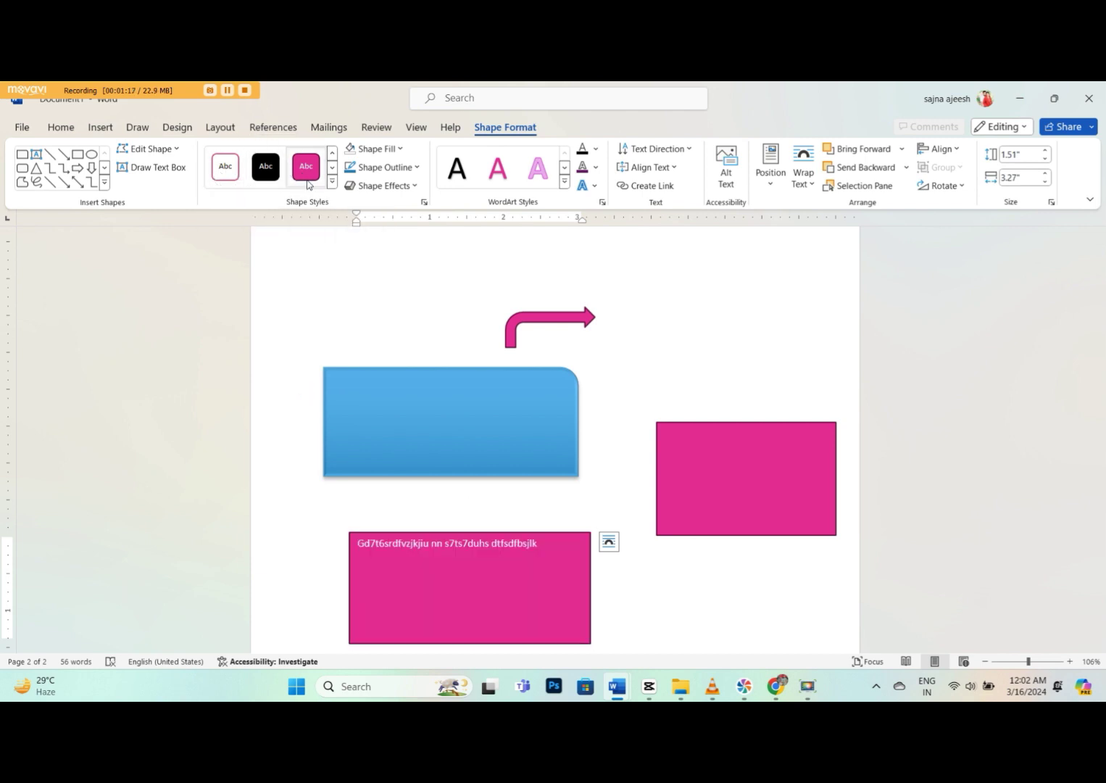
# Give the rounded rectangle the darker blue shape style, then show its Shape Fill colours
pyautogui.click(489, 396)
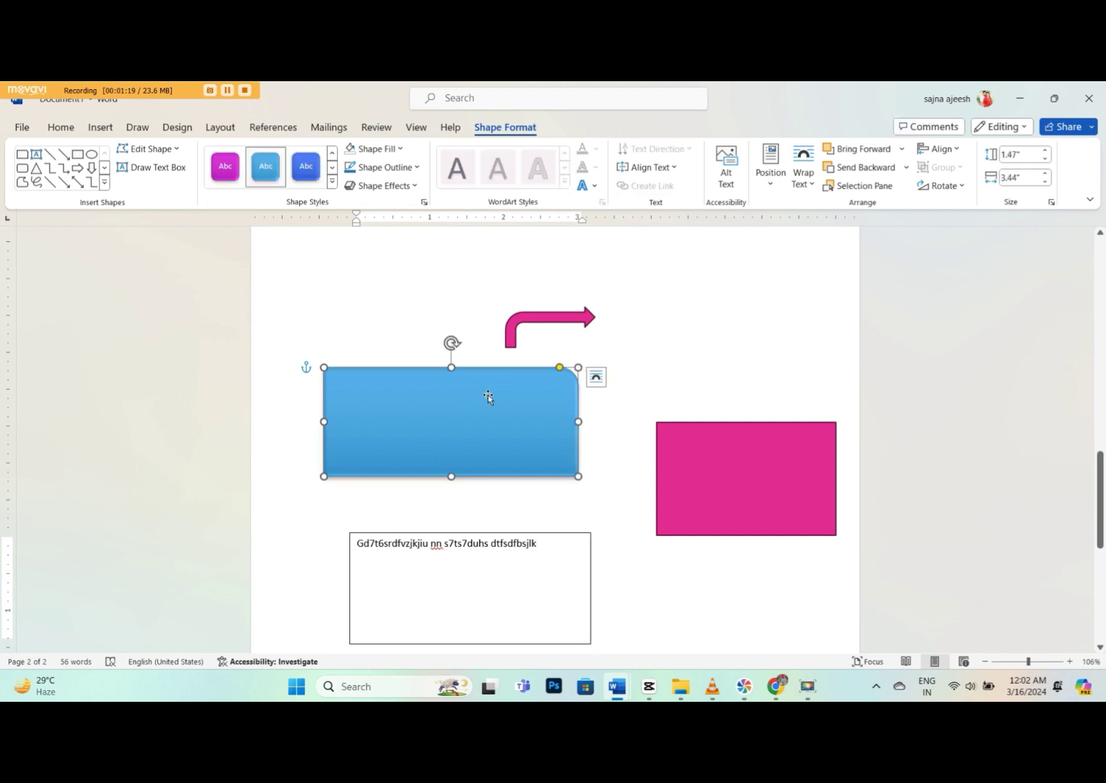
pyautogui.click(307, 172)
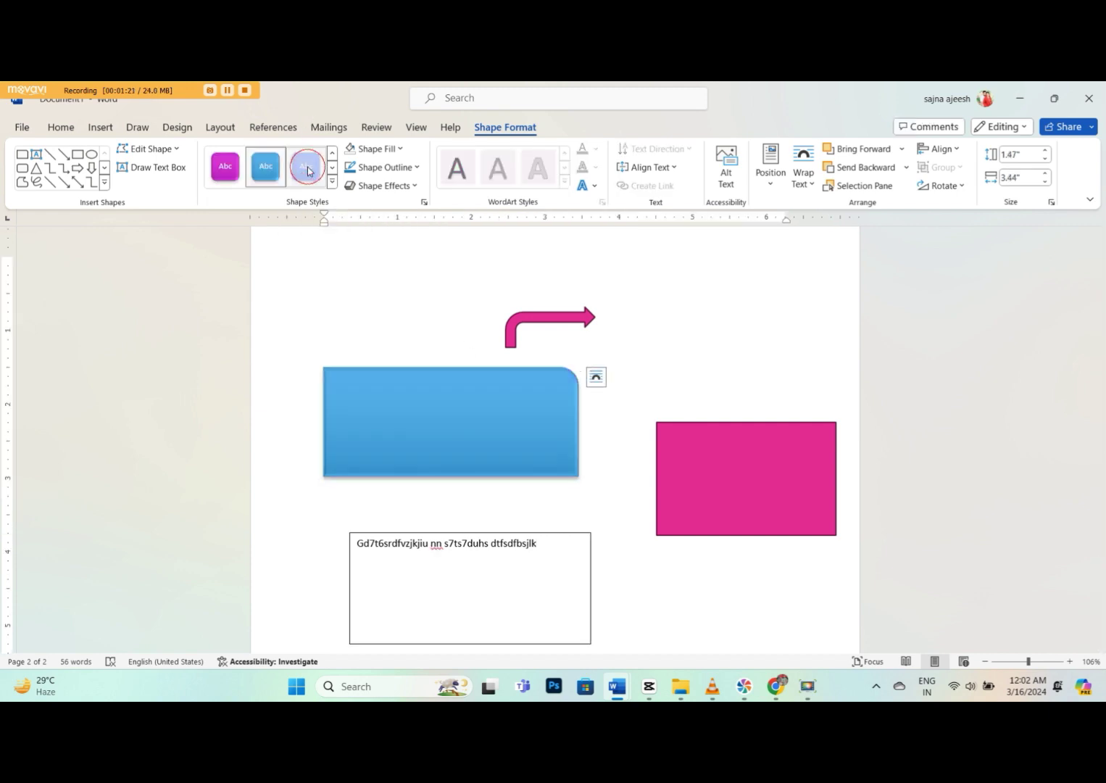
pyautogui.click(225, 166)
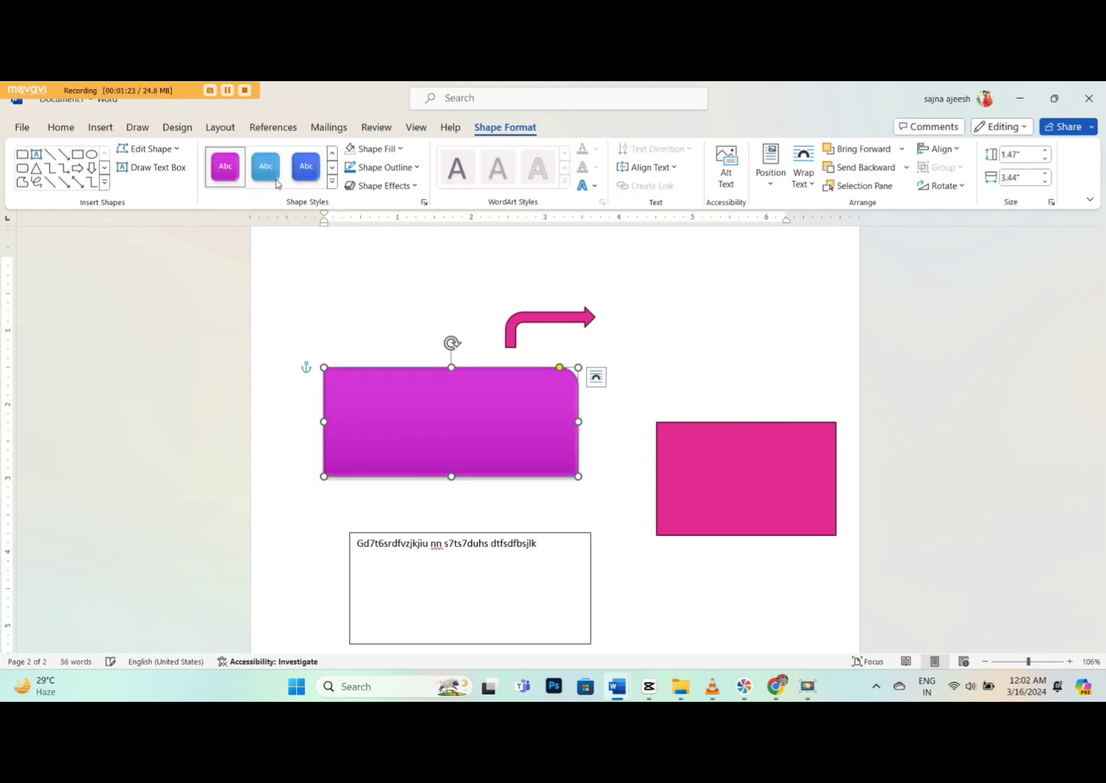
pyautogui.click(266, 175)
pyautogui.click(305, 168)
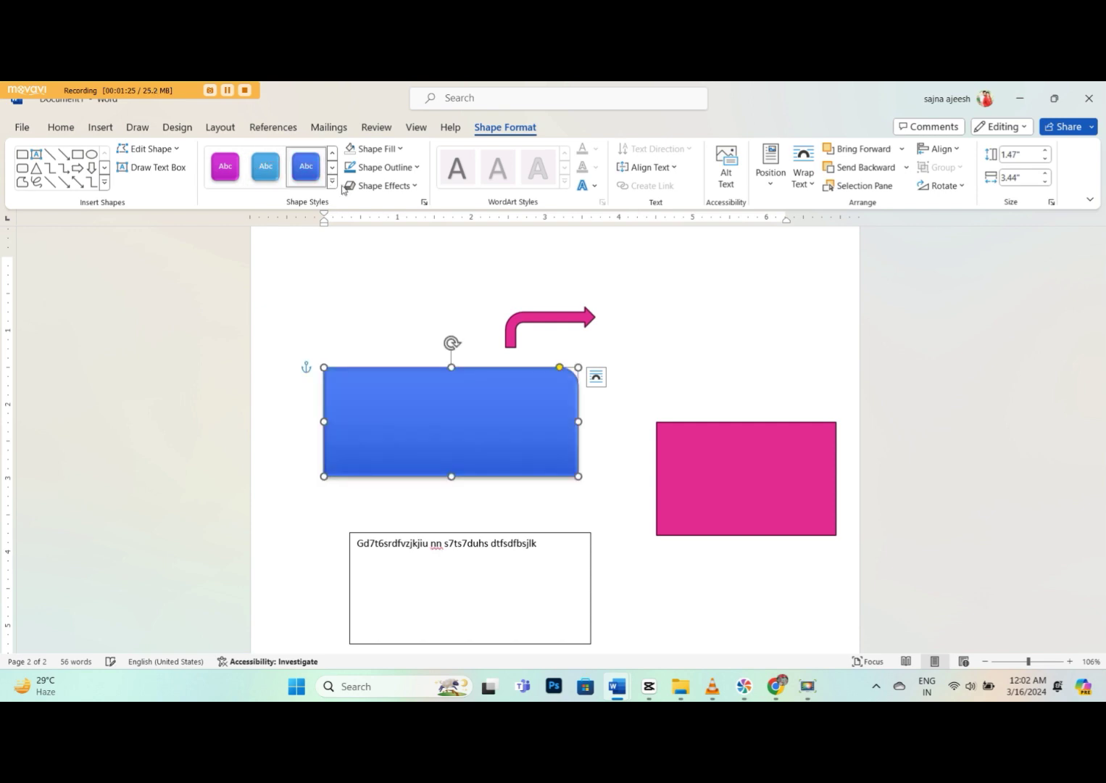
pyautogui.click(404, 149)
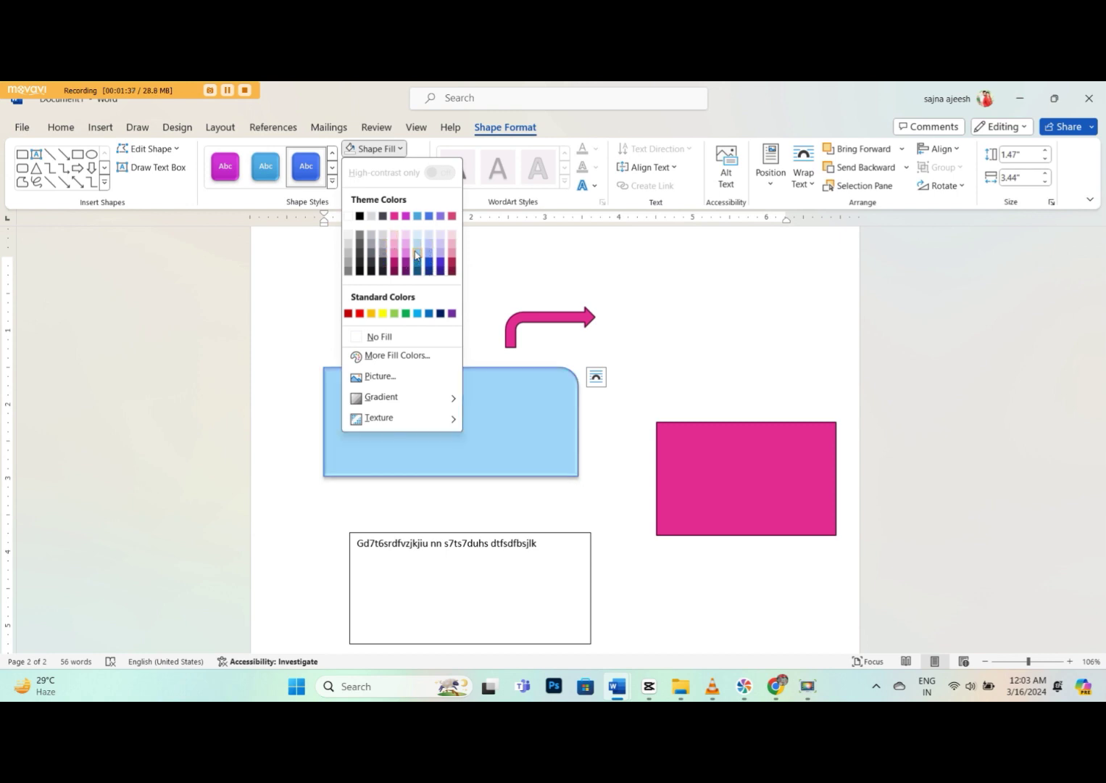
# Fill the rounded rectangle with light blue, leaving its outline unchanged
pyautogui.click(416, 254)
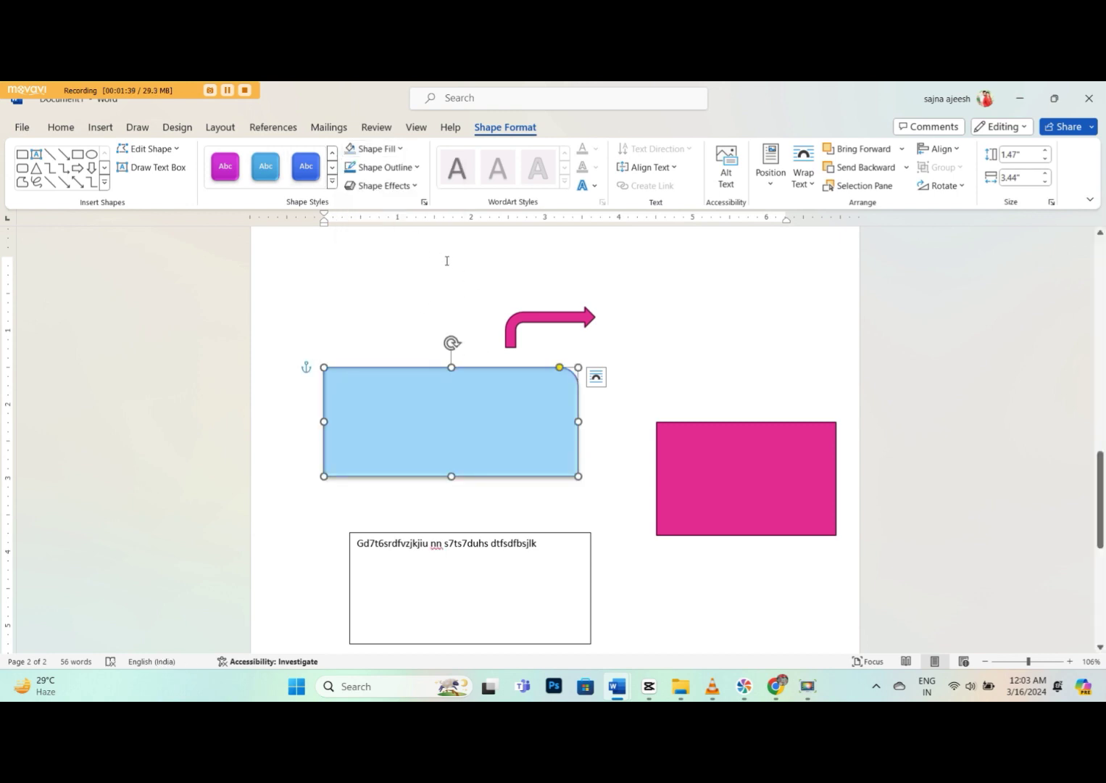
pyautogui.click(419, 171)
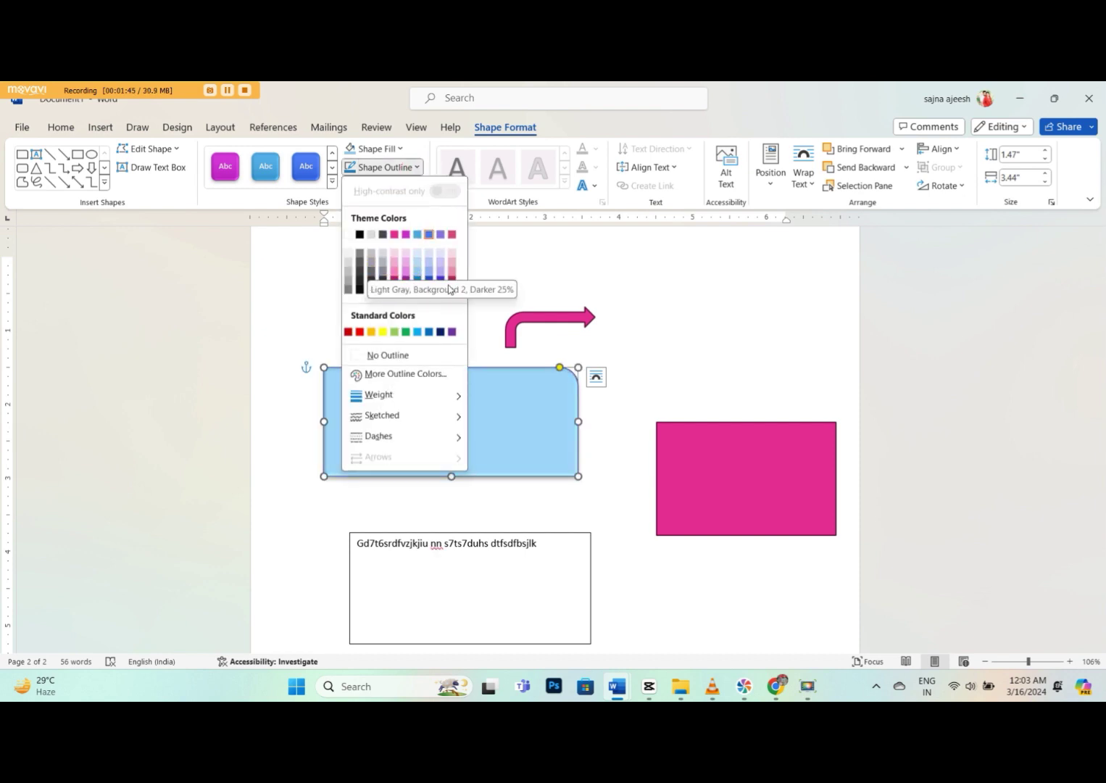
pyautogui.click(485, 270)
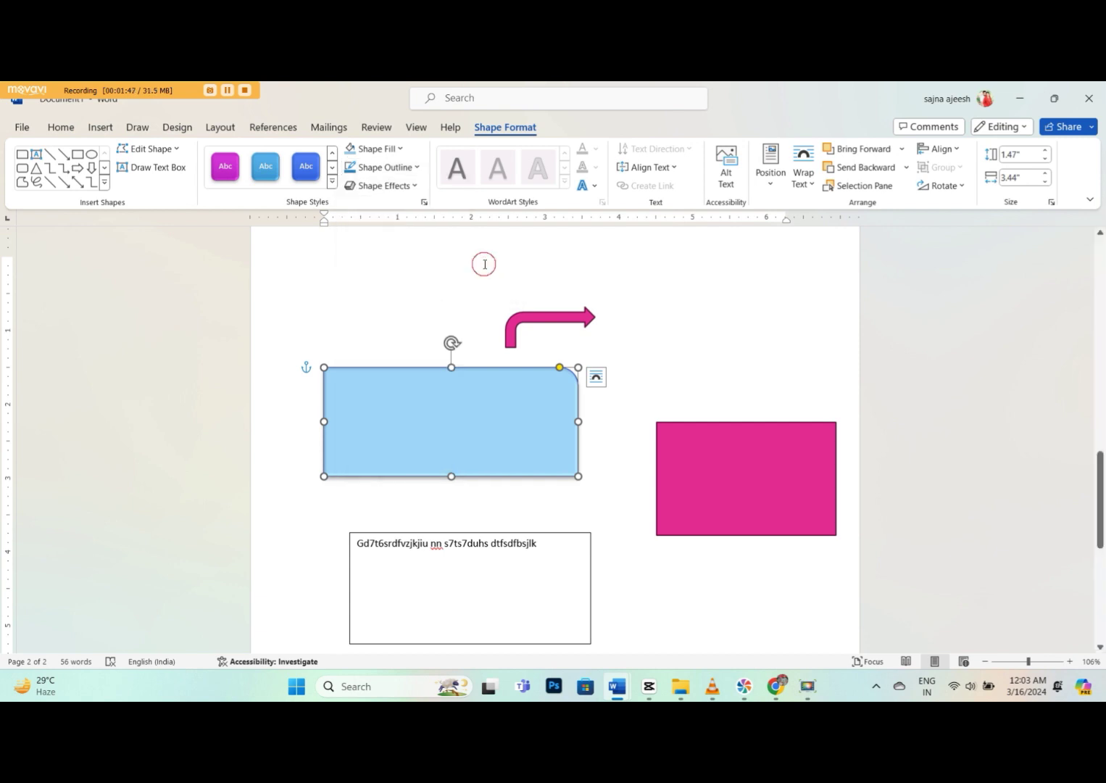
pyautogui.click(414, 188)
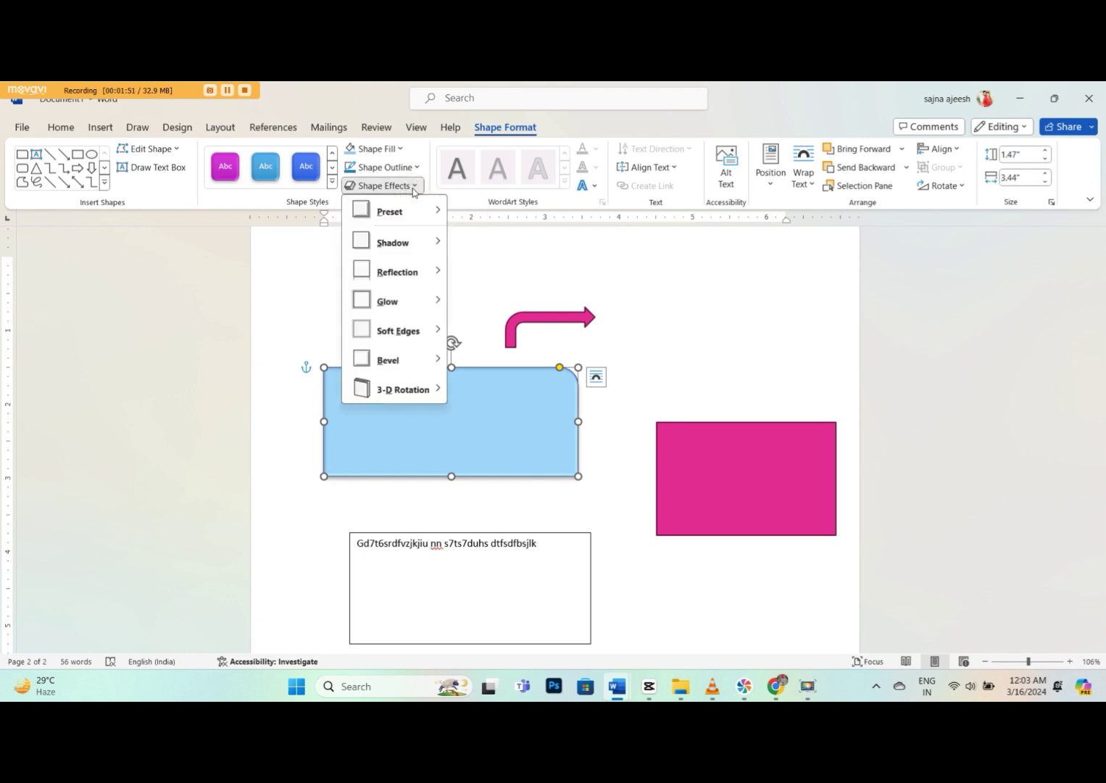
pyautogui.moveTo(416, 251)
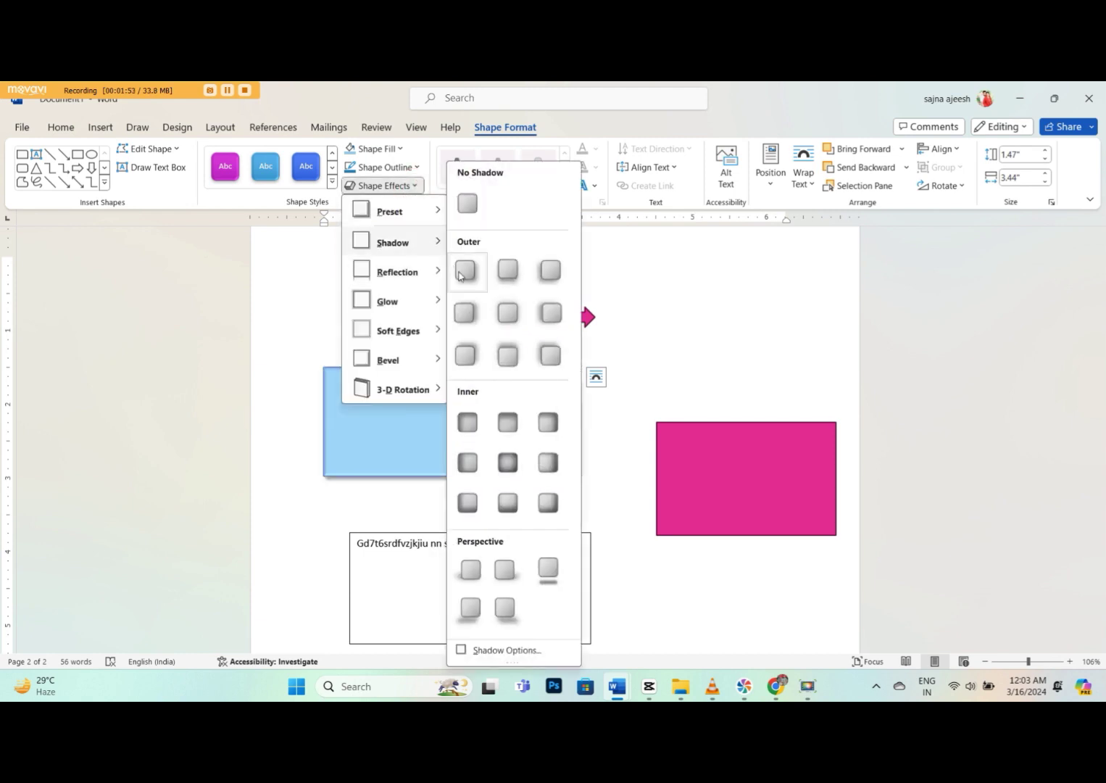
pyautogui.moveTo(431, 274)
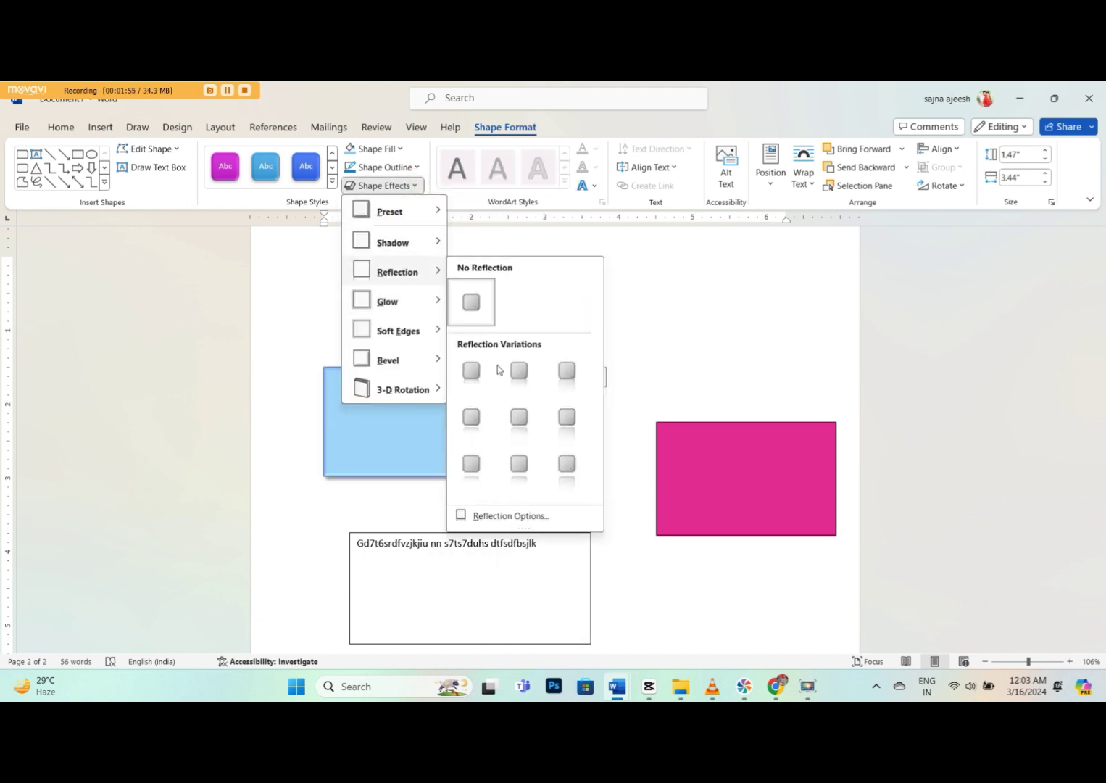
pyautogui.click(626, 268)
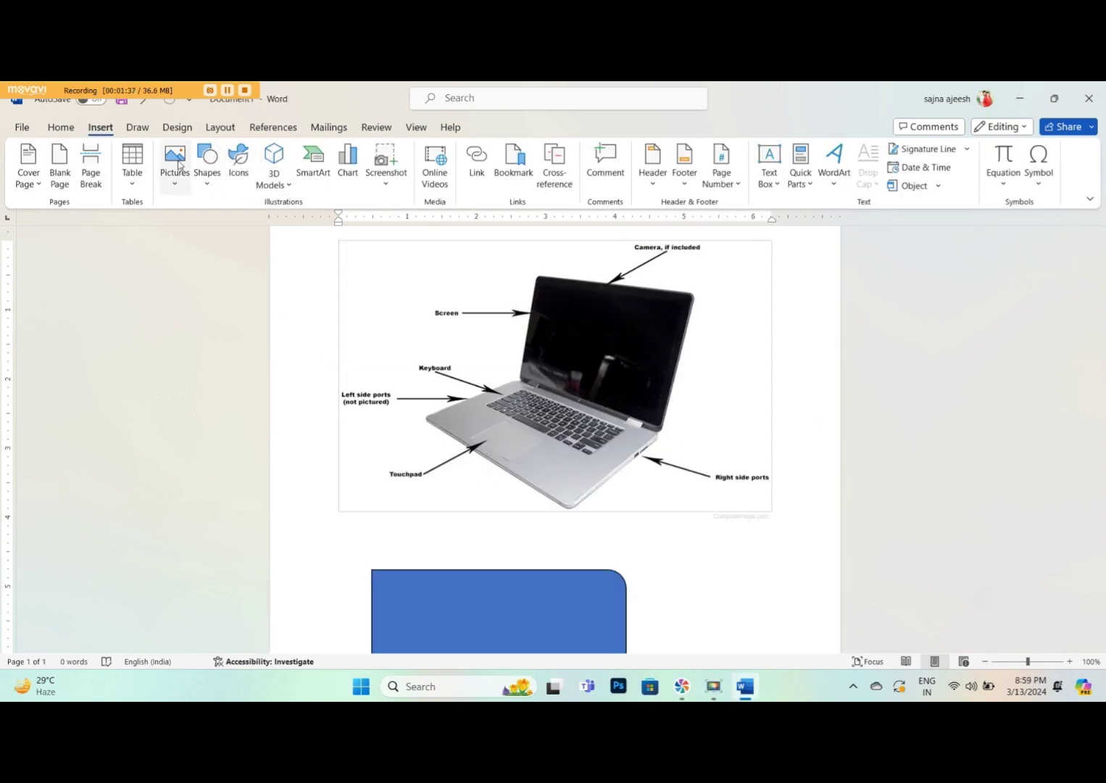
# Insert the apple icon and drag it onto the laptop near the Touchpad label
pyautogui.click(241, 168)
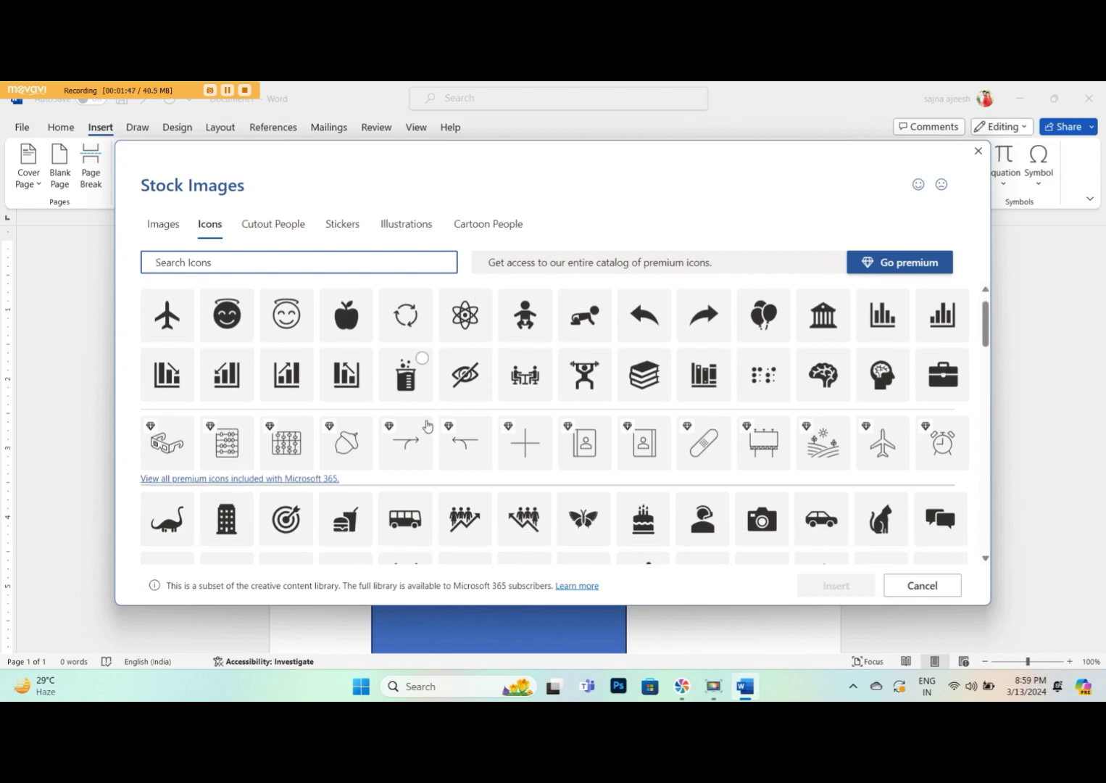
pyautogui.scroll(-6, 428, 400)
pyautogui.scroll(2, 430, 400)
pyautogui.scroll(4, 428, 388)
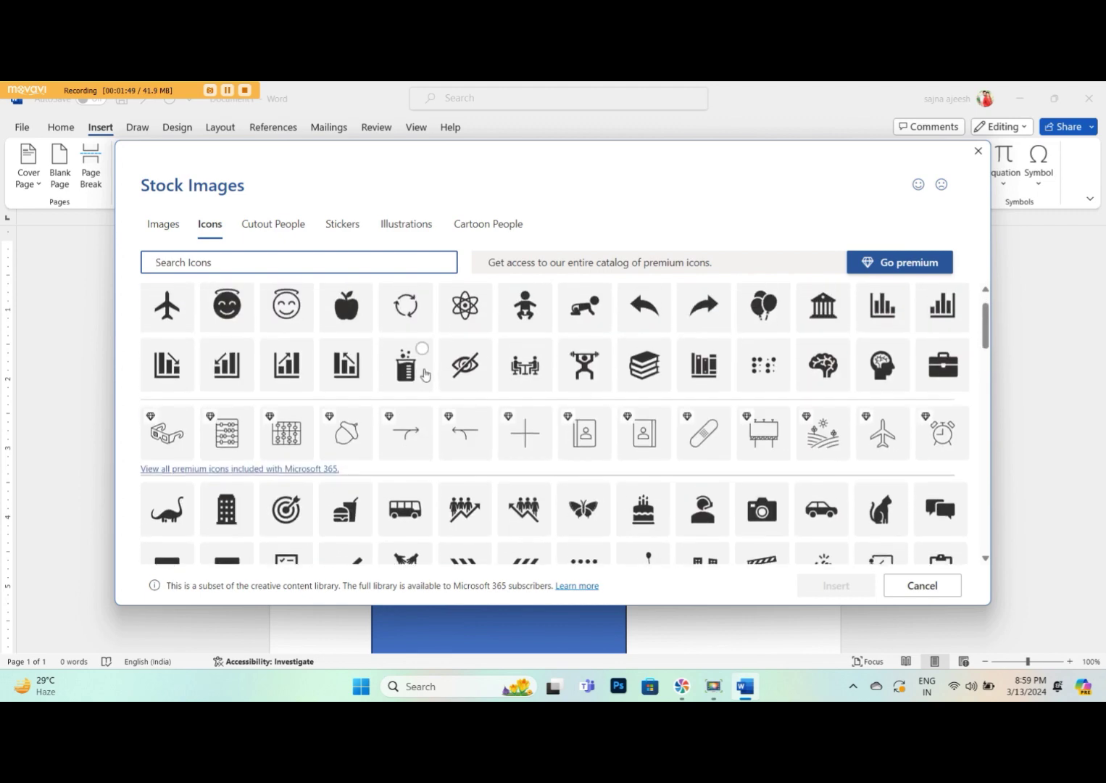
pyautogui.click(348, 372)
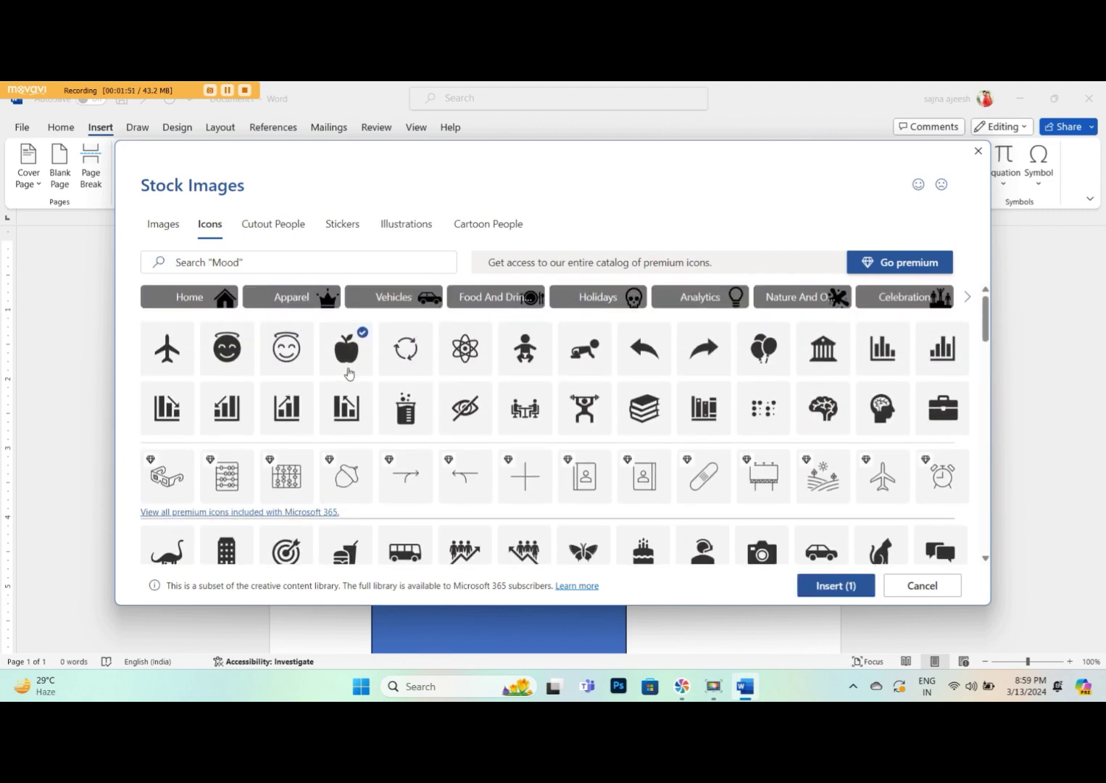
pyautogui.click(835, 586)
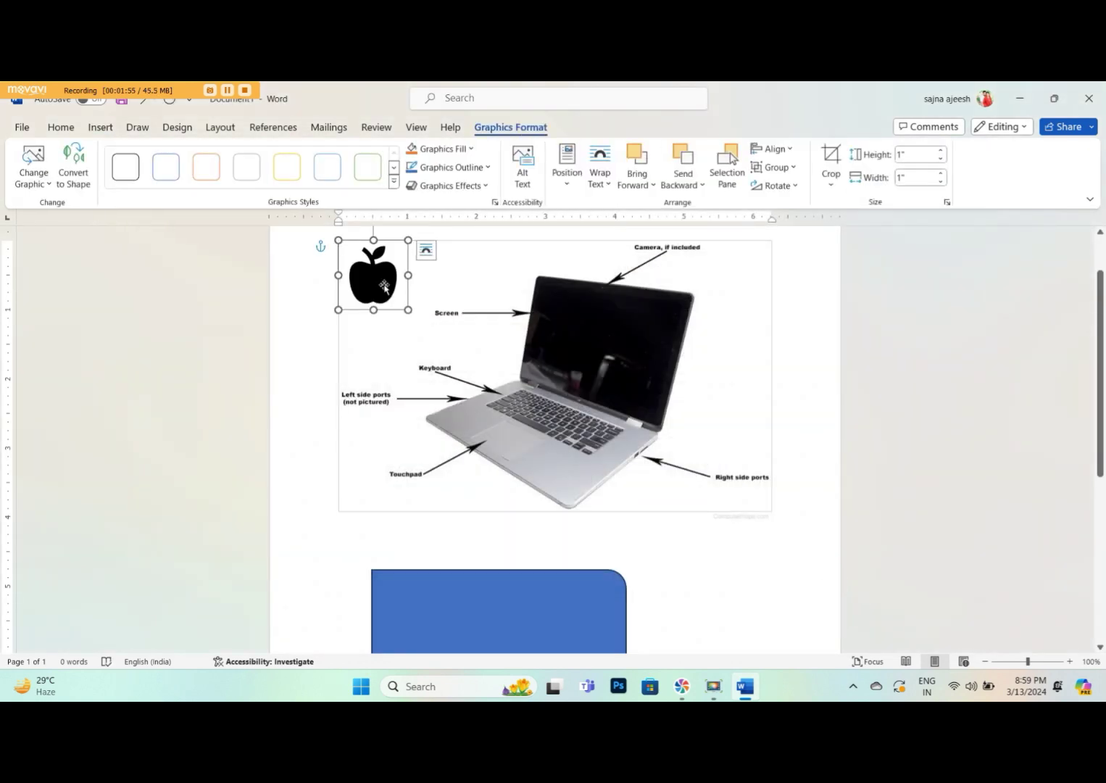
pyautogui.moveTo(385, 284); pyautogui.dragTo(671, 564)
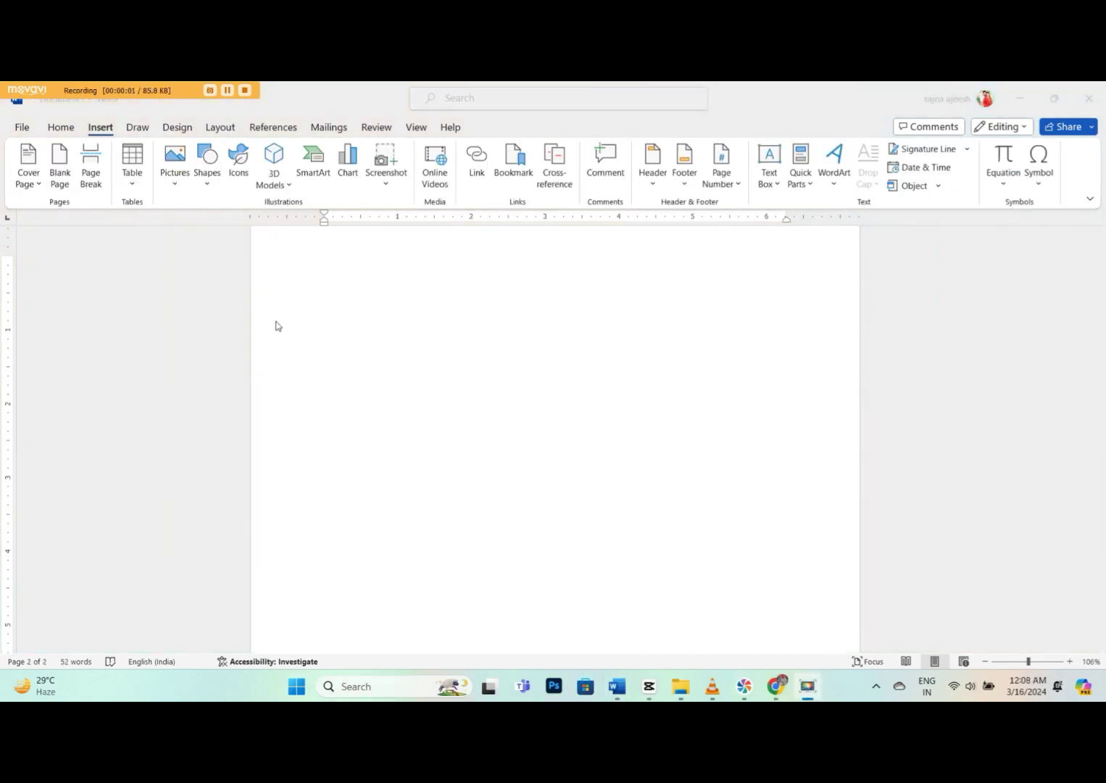
# Insert a black 1" by 1" apple icon from Icons onto page 2
pyautogui.click(239, 177)
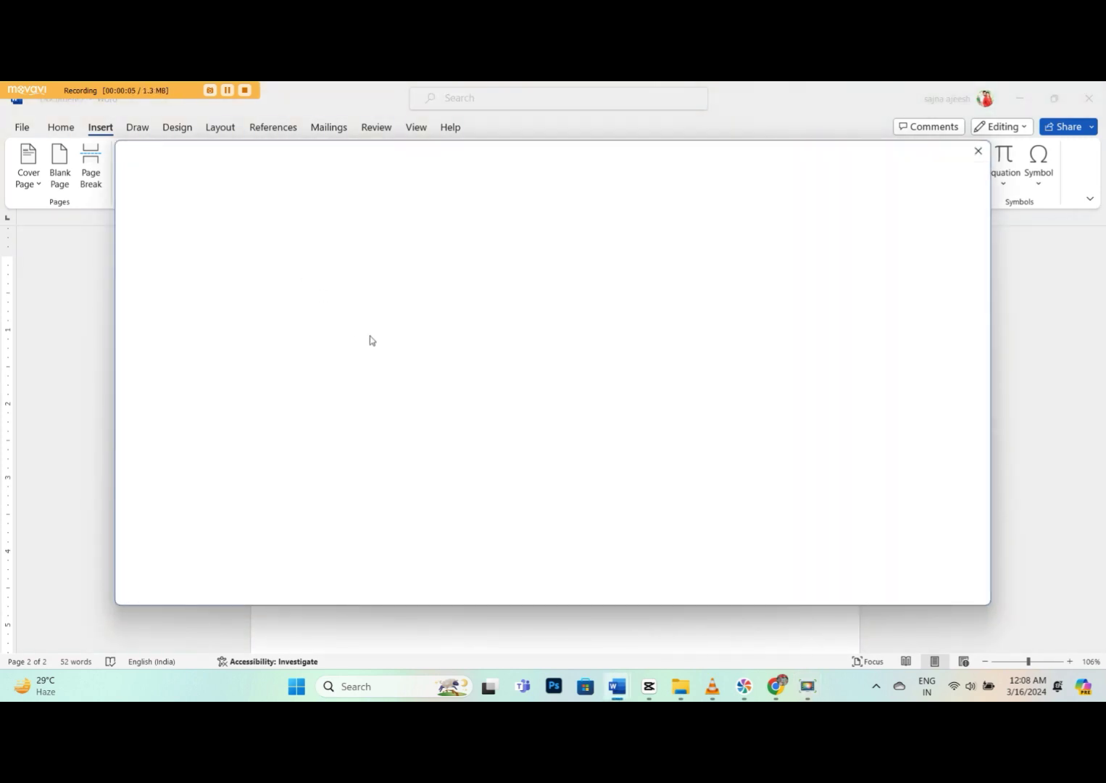
pyautogui.click(358, 359)
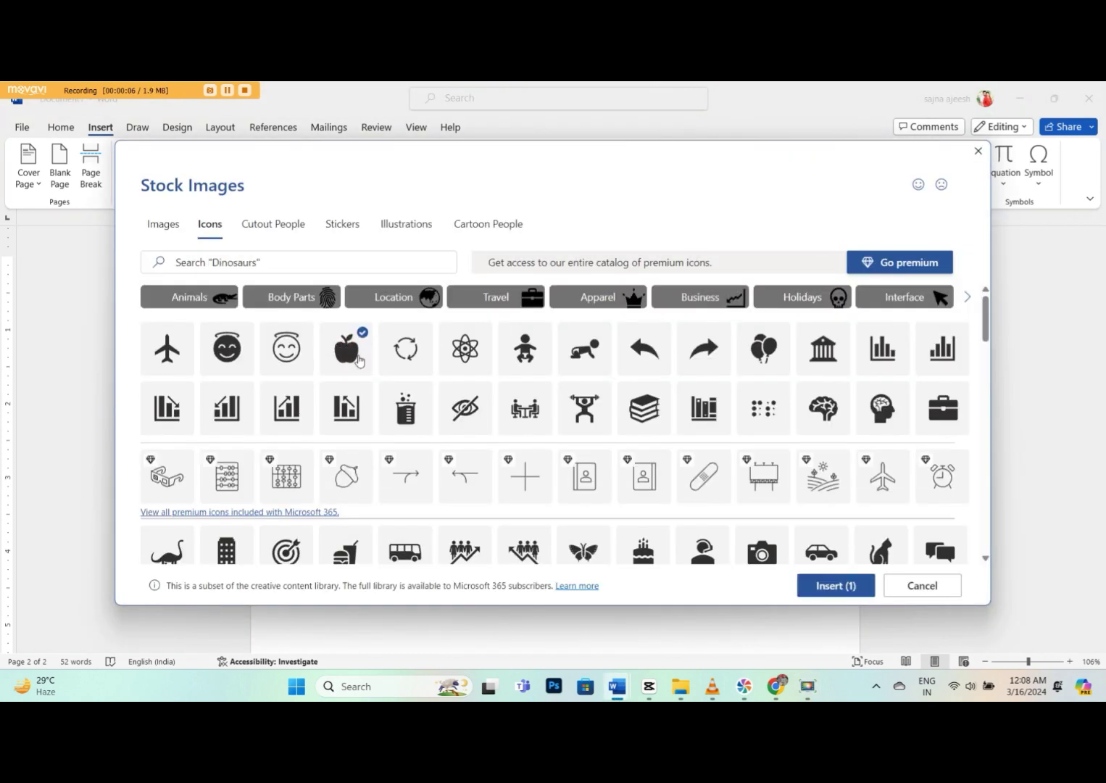
pyautogui.click(823, 589)
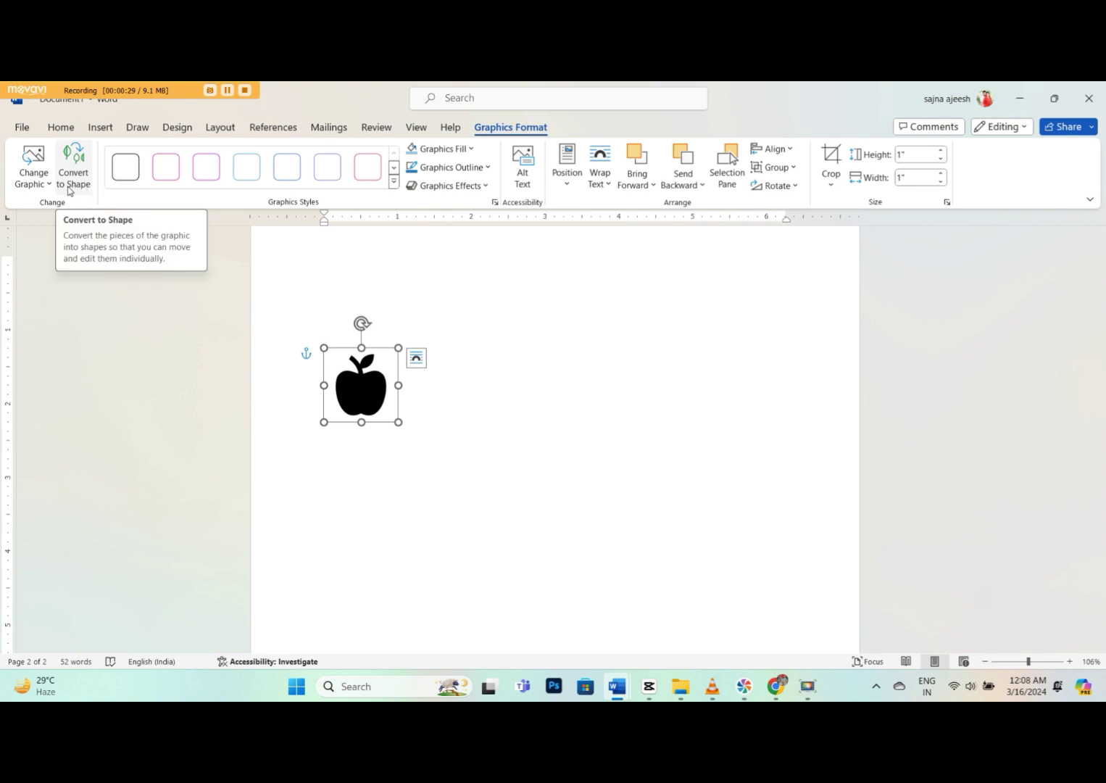
# Swap the apple for the curved reply-arrow icon via Change Graphic > From Icons
pyautogui.click(40, 186)
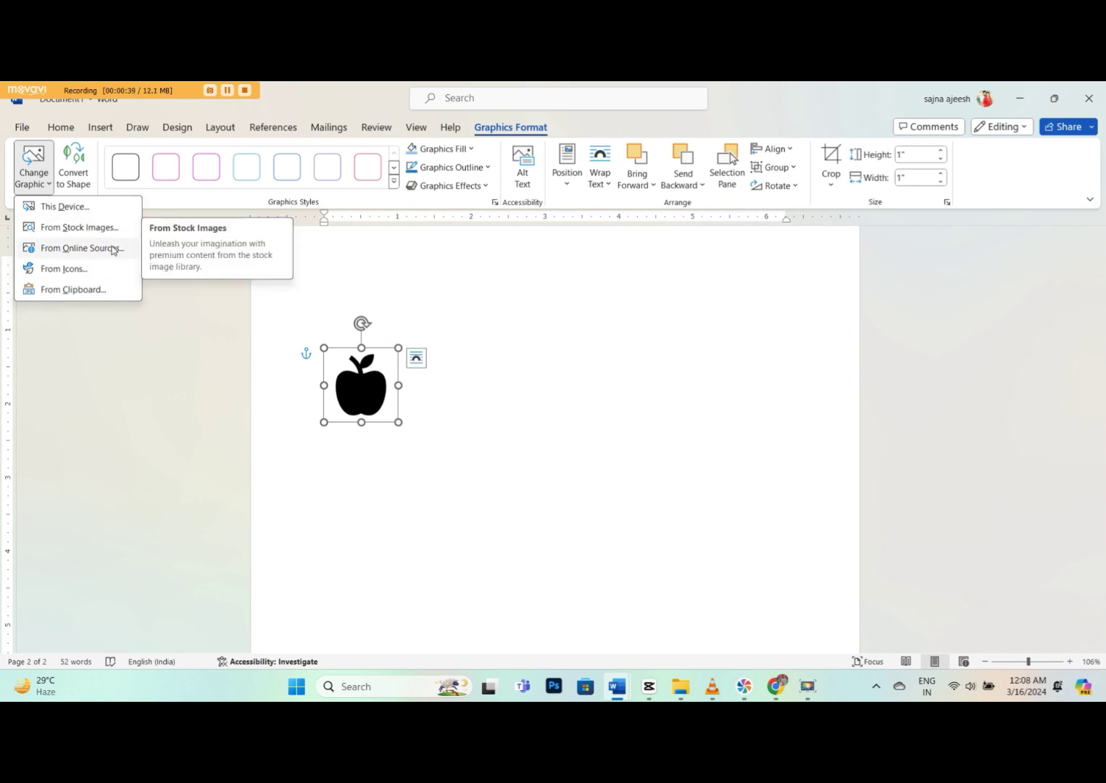
pyautogui.click(82, 273)
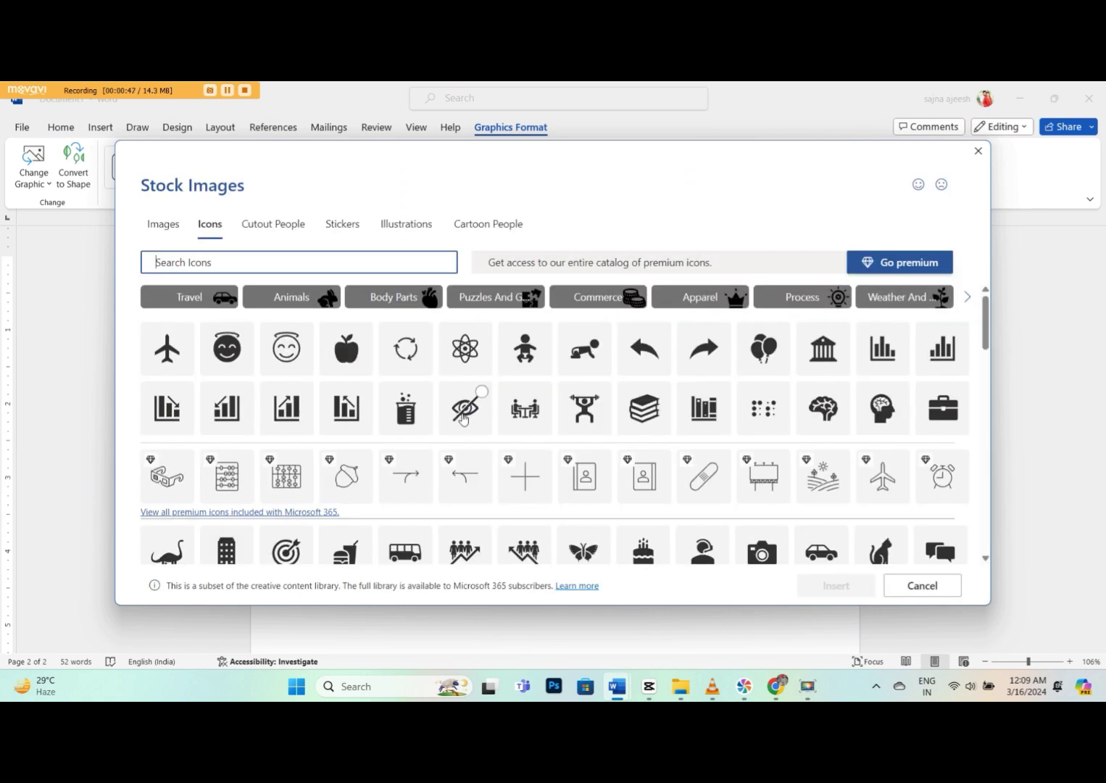
pyautogui.click(647, 360)
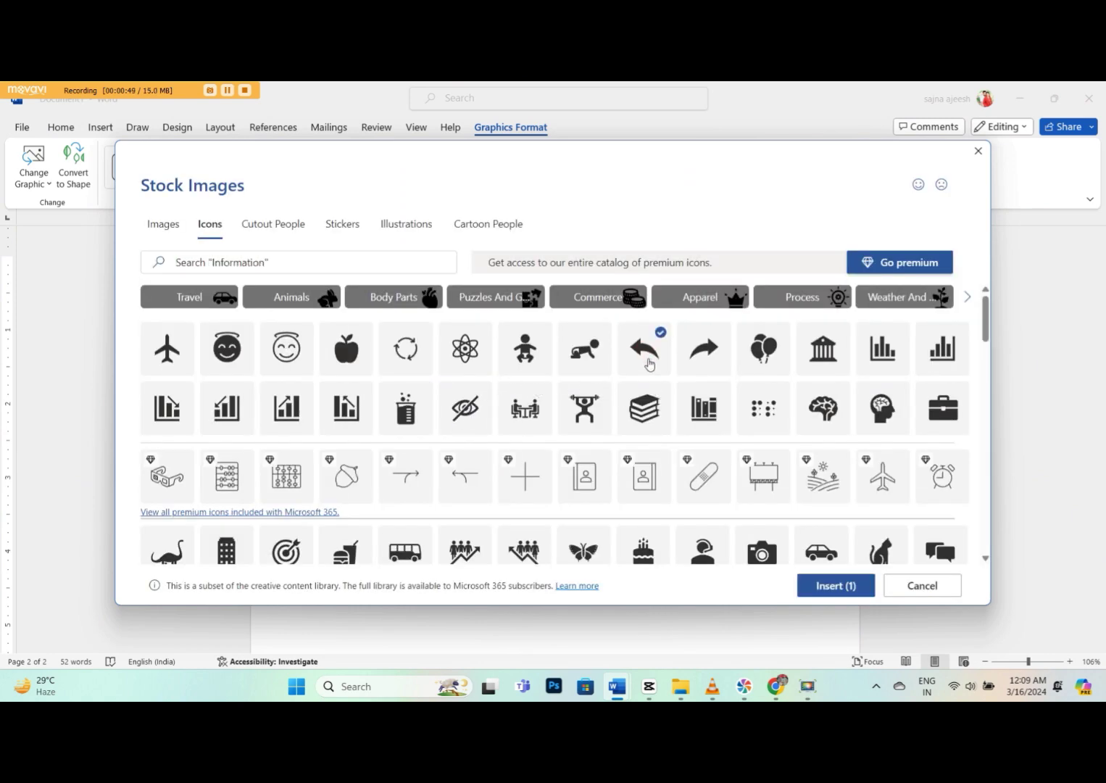
pyautogui.click(822, 591)
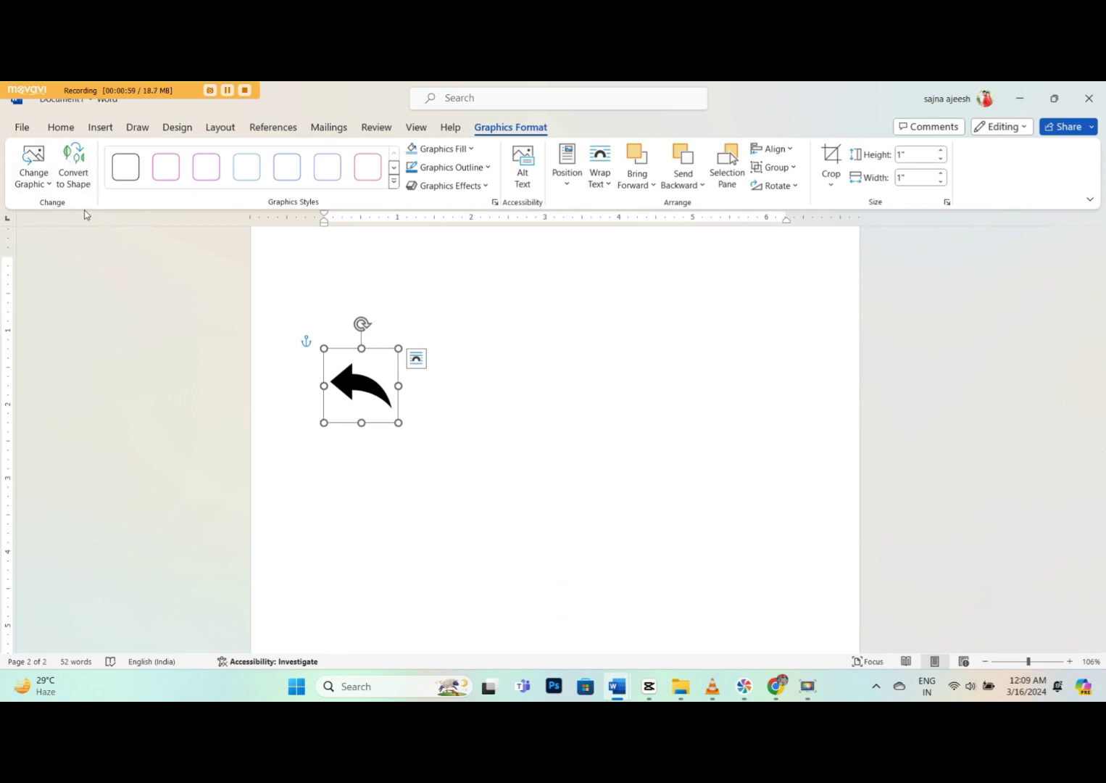
# Convert the apple icon to a shape and apply the pink outline-only graphics style
pyautogui.click(75, 178)
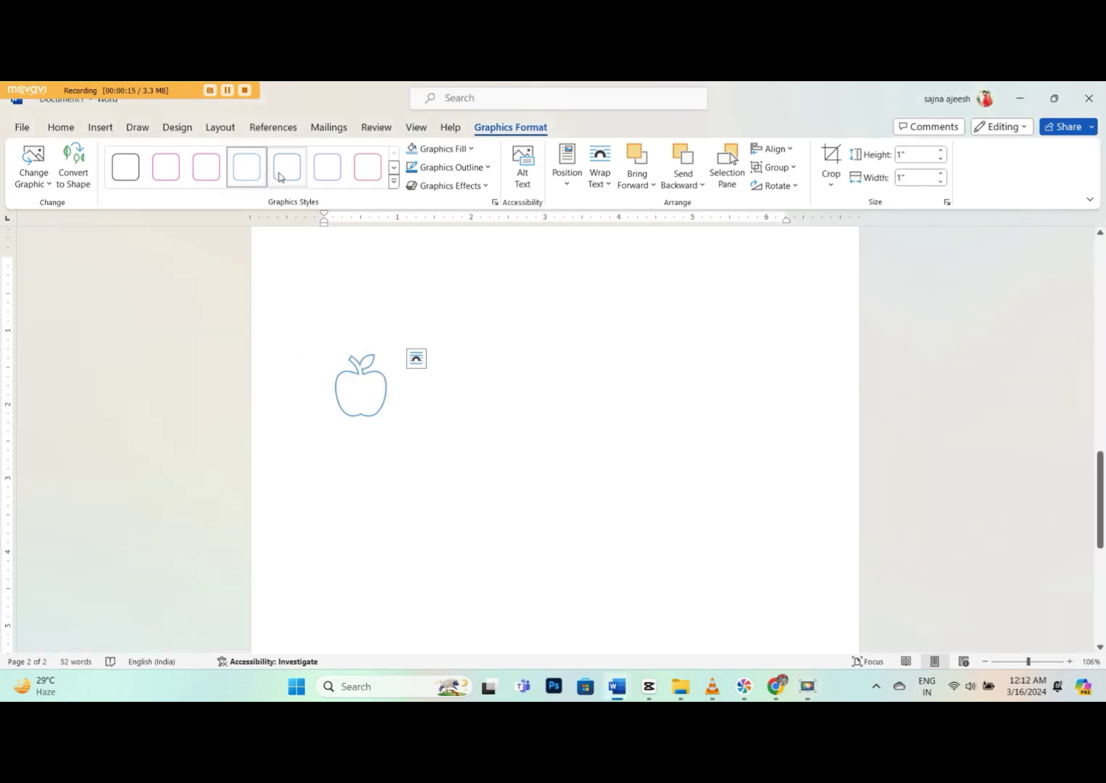
pyautogui.click(209, 174)
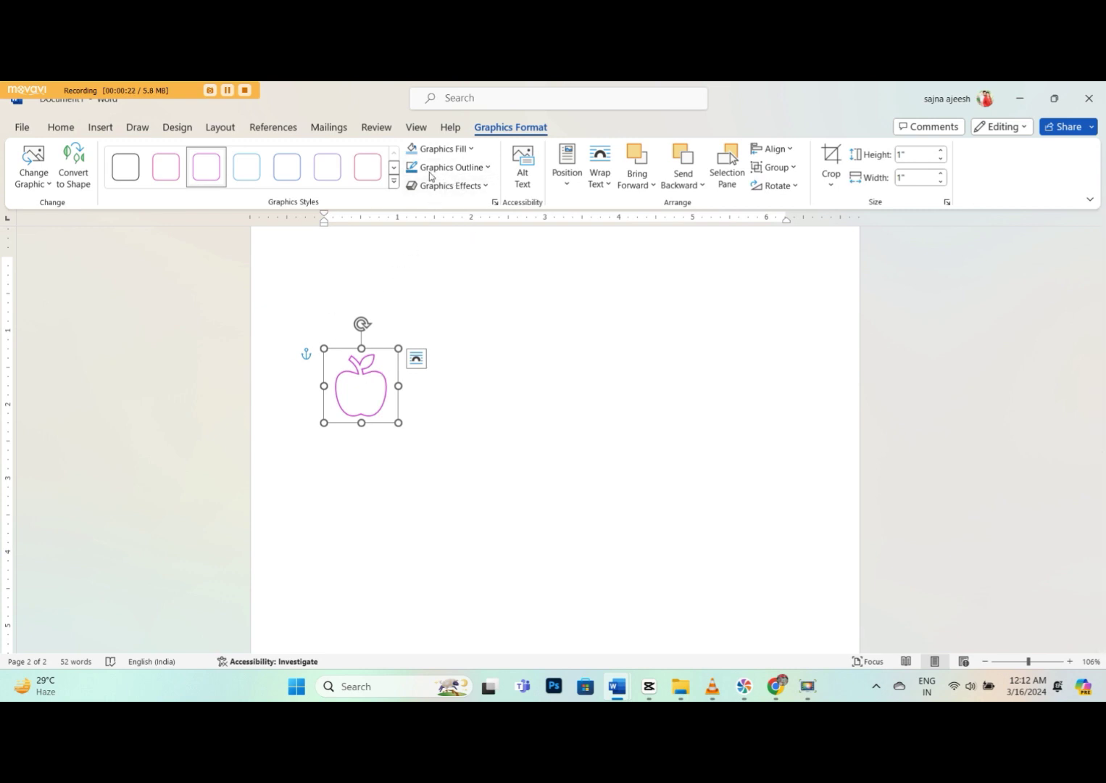
# Fill the apple with dark blue and give it a magenta outline
pyautogui.click(466, 151)
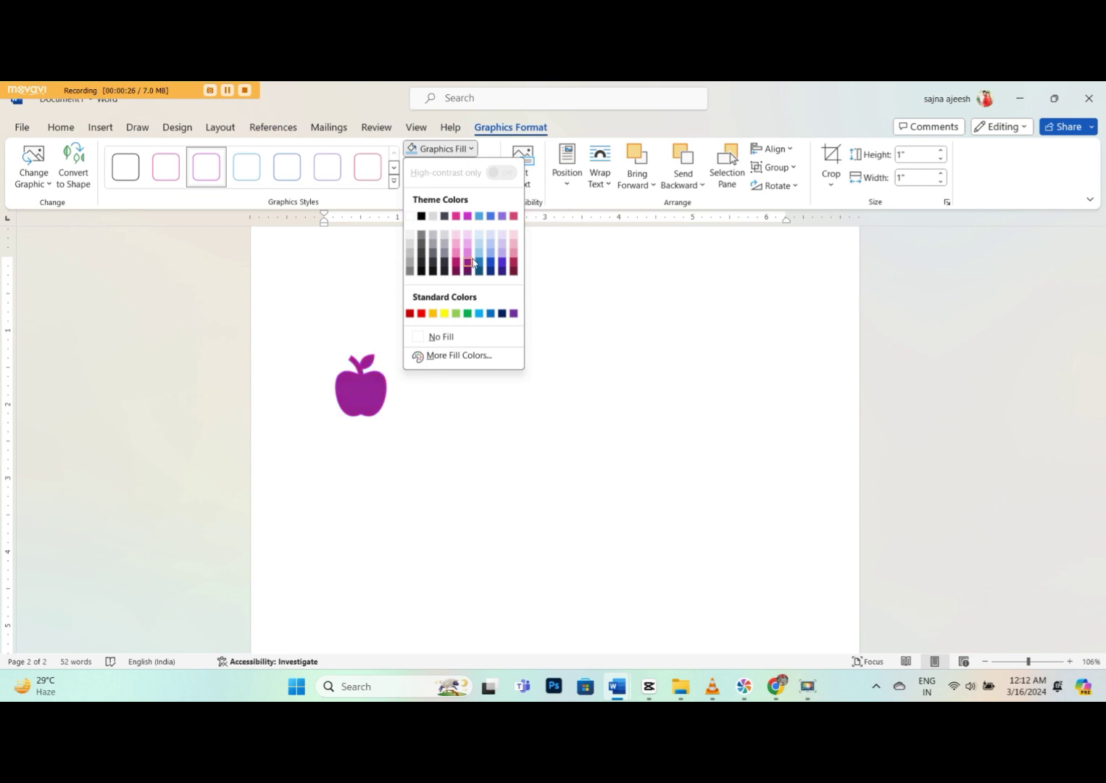
pyautogui.click(496, 262)
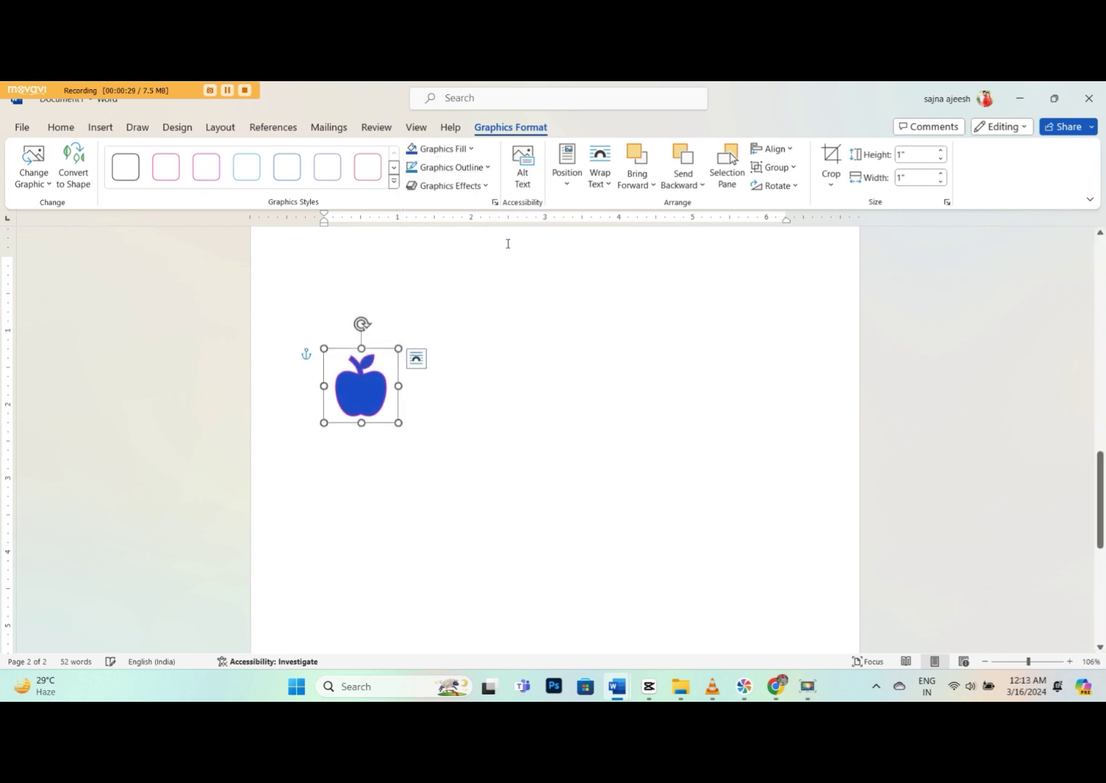
pyautogui.click(451, 168)
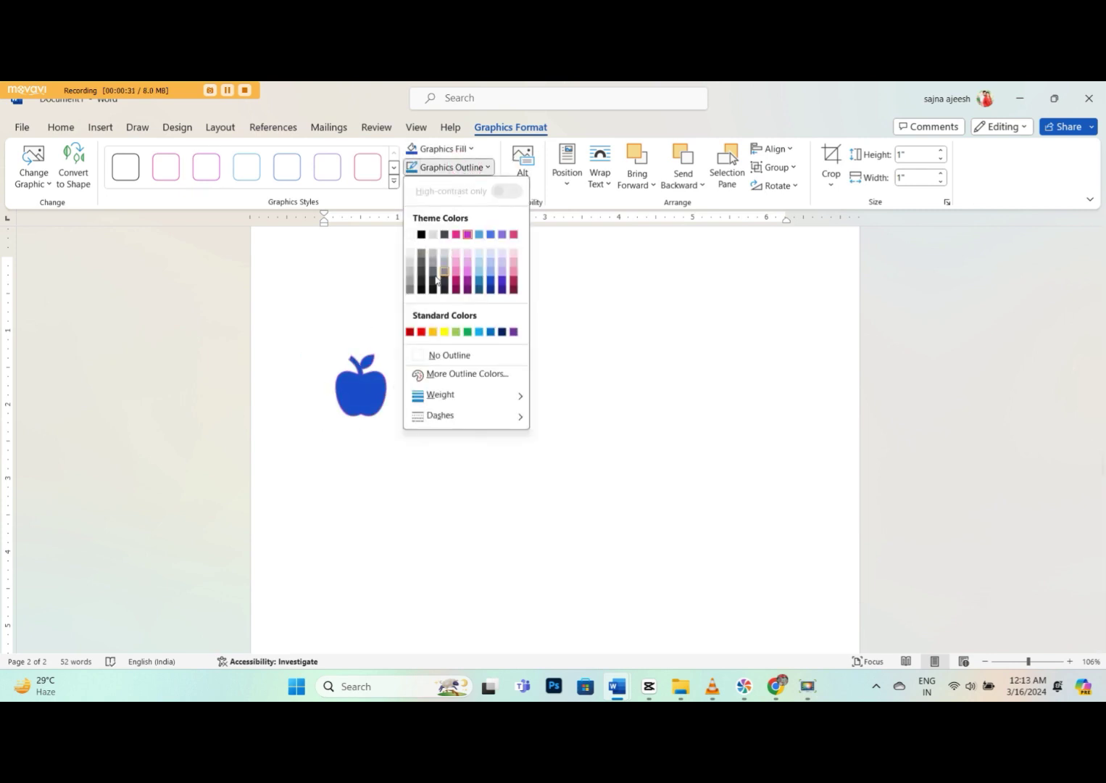
pyautogui.click(468, 283)
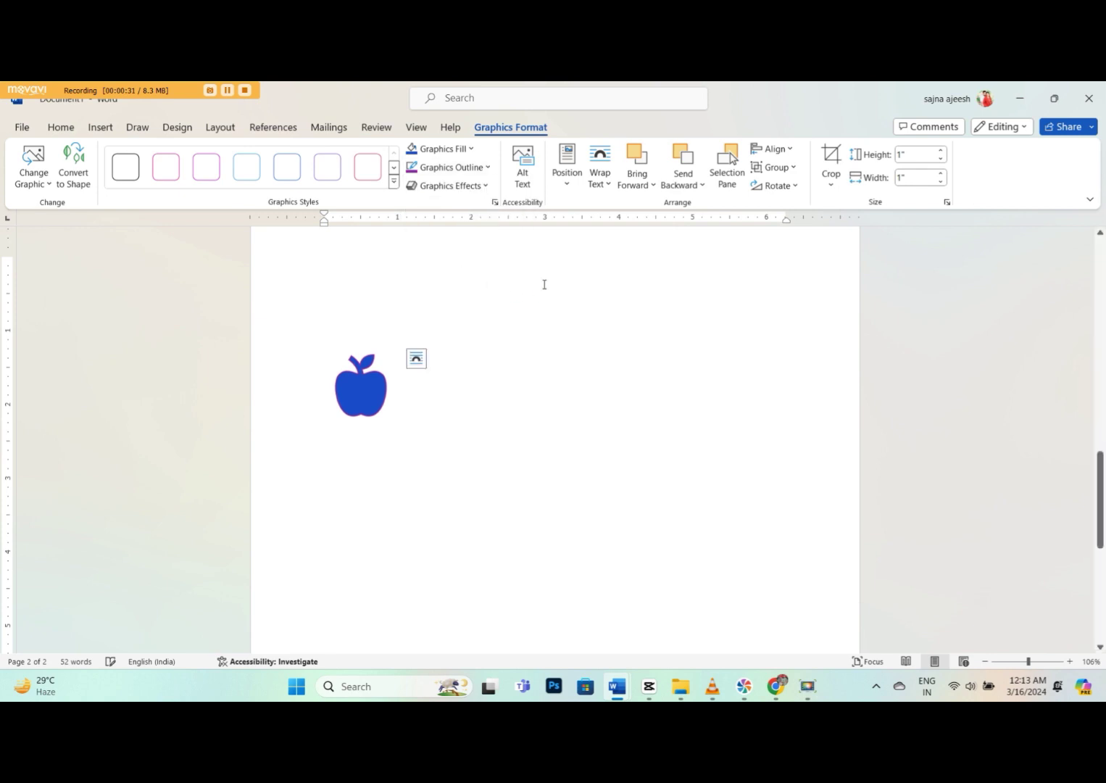
# Browse the graphic effects without applying one, then open the apple's Alt Text pane
pyautogui.click(478, 190)
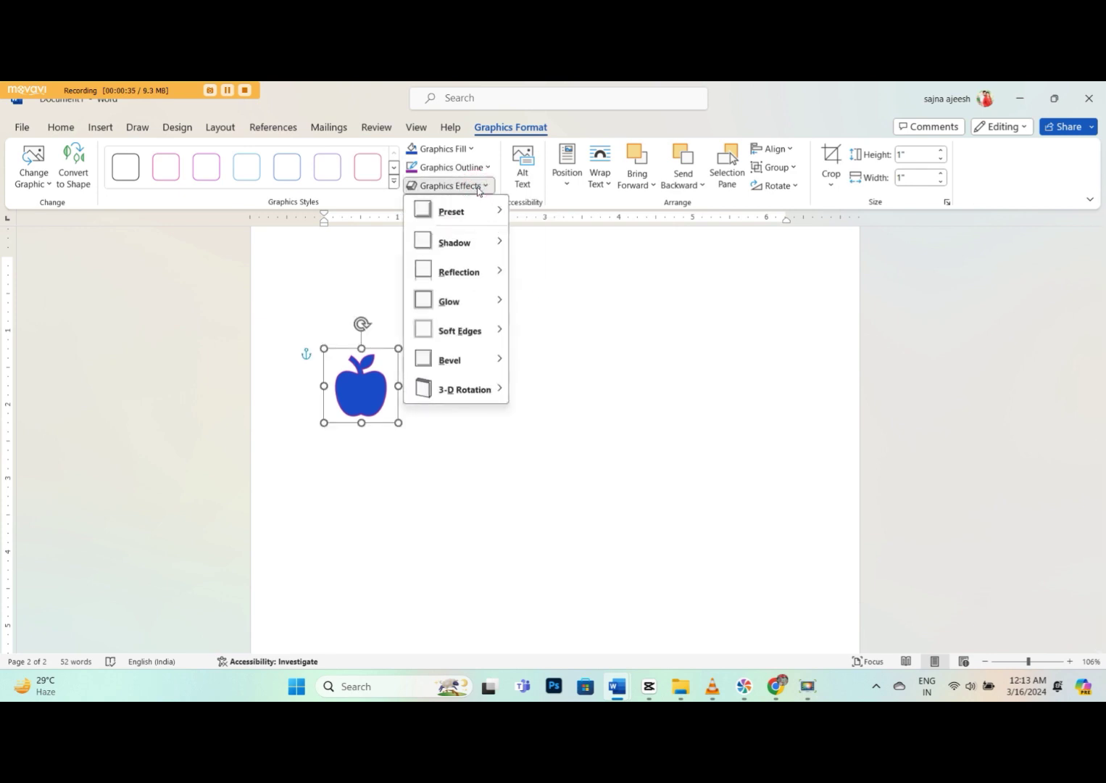
pyautogui.moveTo(471, 250)
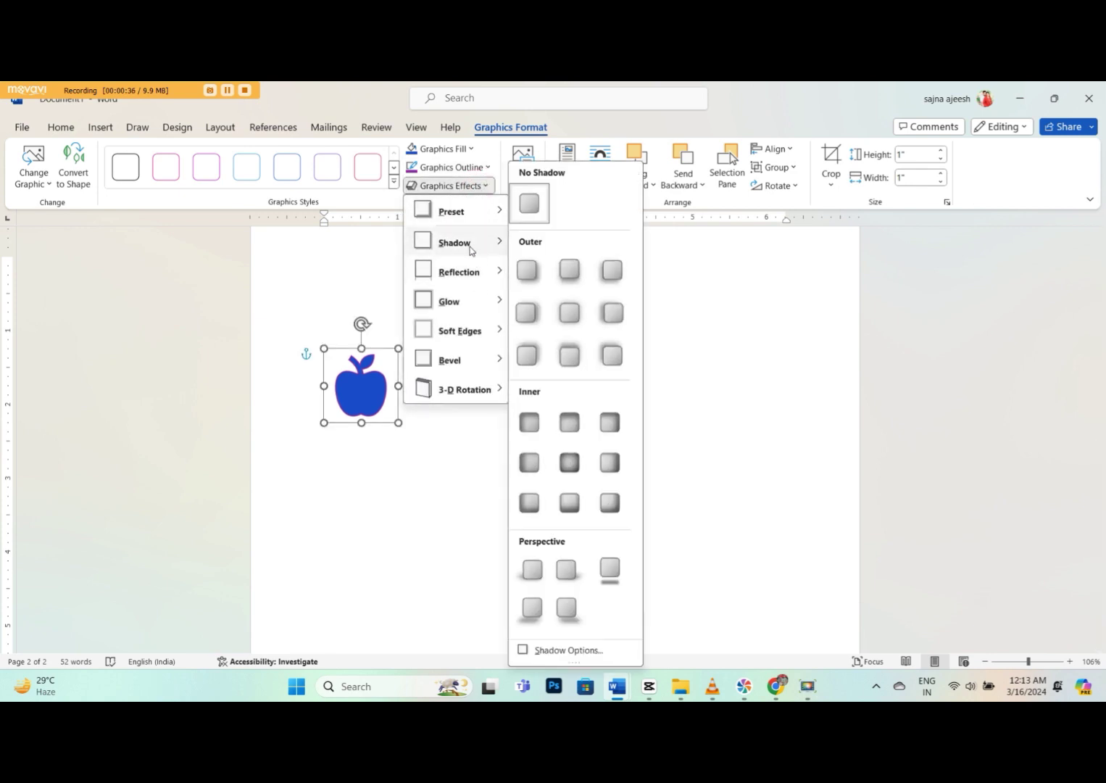
pyautogui.moveTo(481, 298)
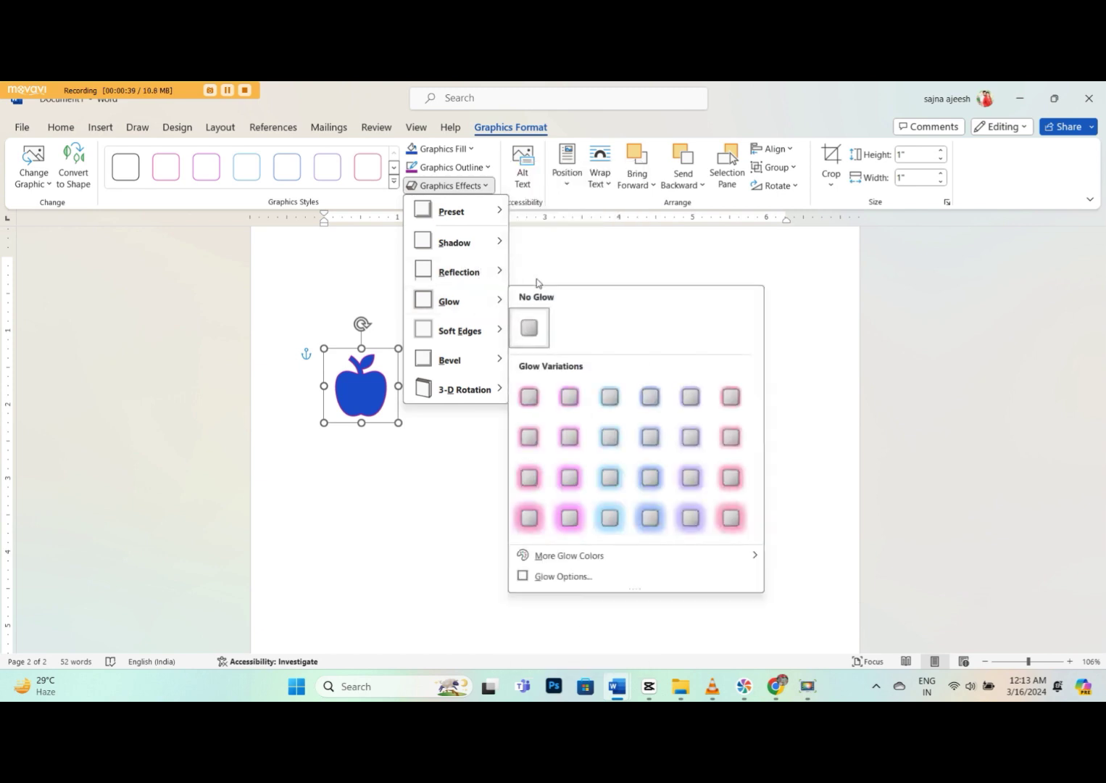
pyautogui.click(529, 257)
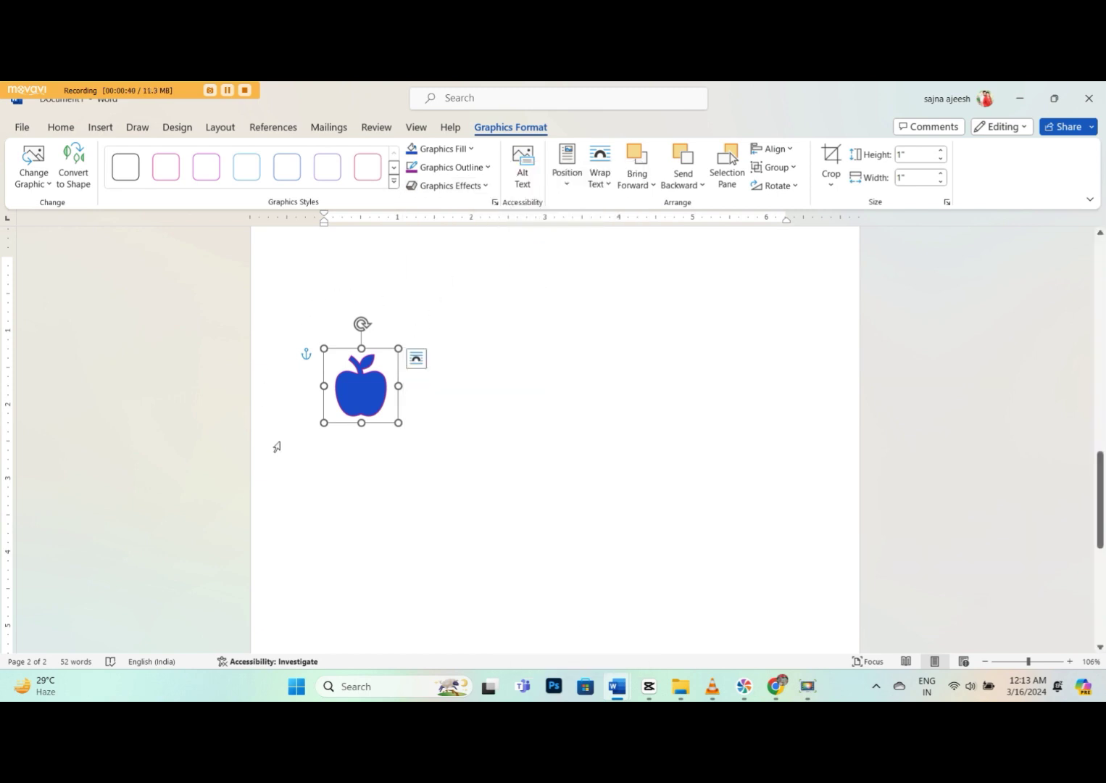
pyautogui.click(522, 168)
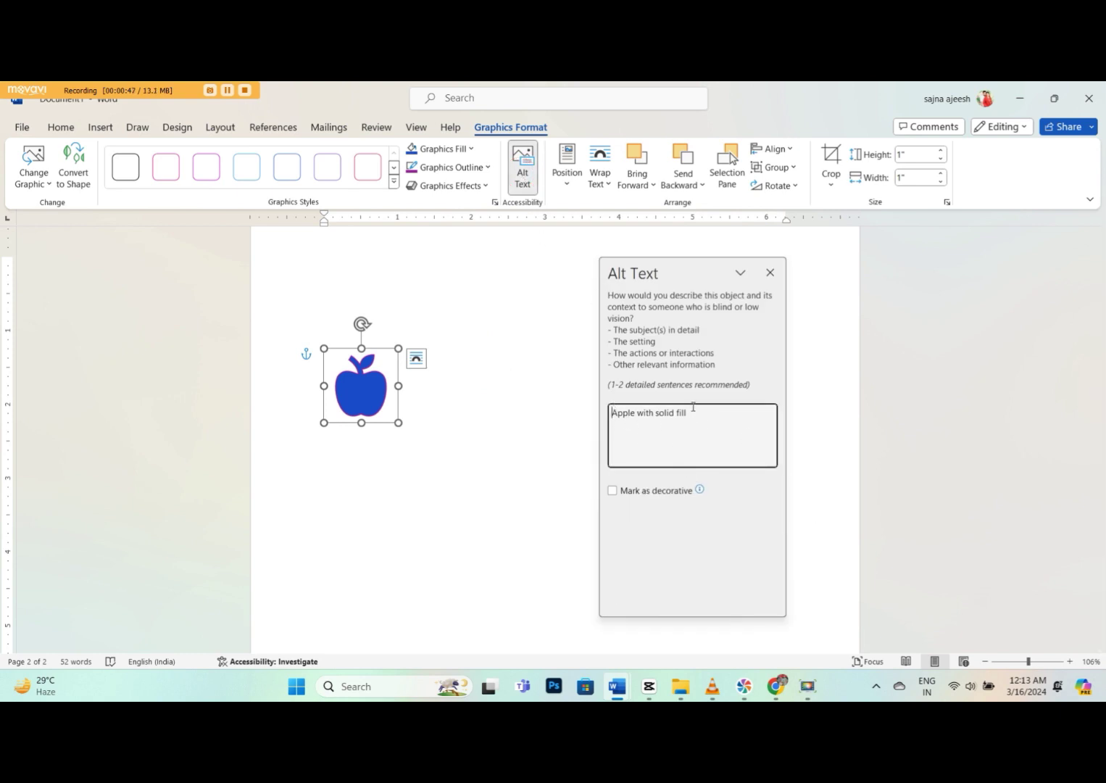
# Close the Alt Text pane and review the apple's Position and Wrap Text options
pyautogui.click(771, 273)
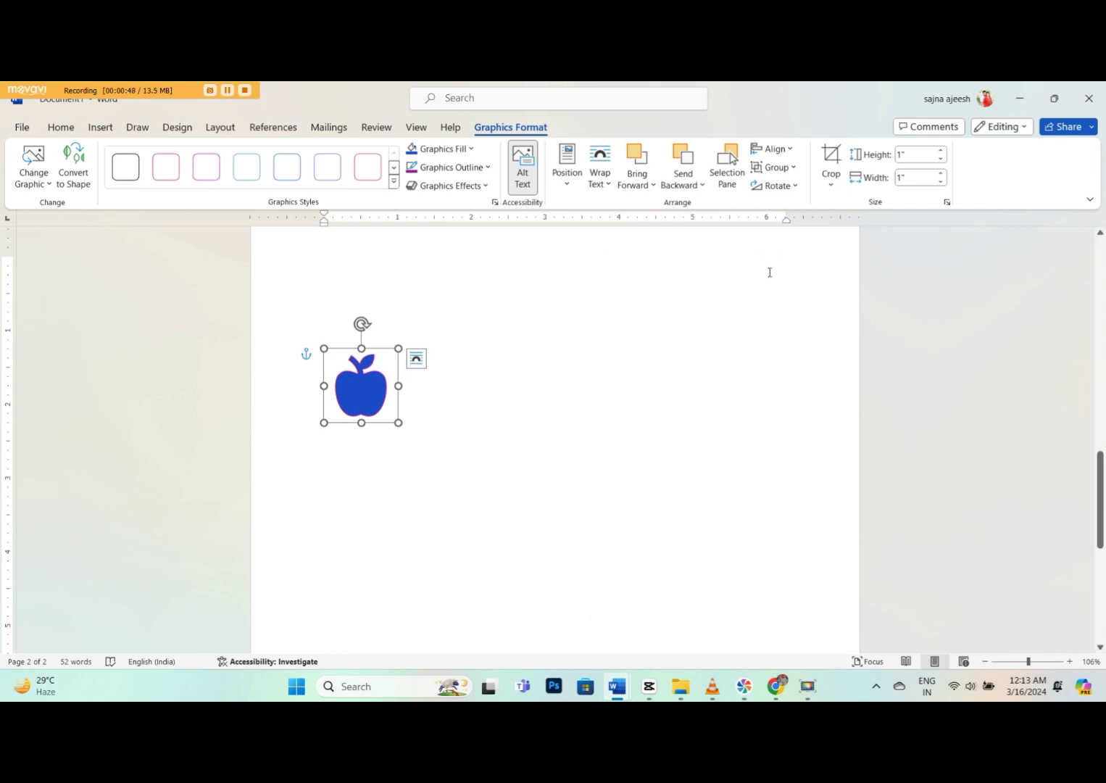
pyautogui.click(569, 176)
pyautogui.click(600, 181)
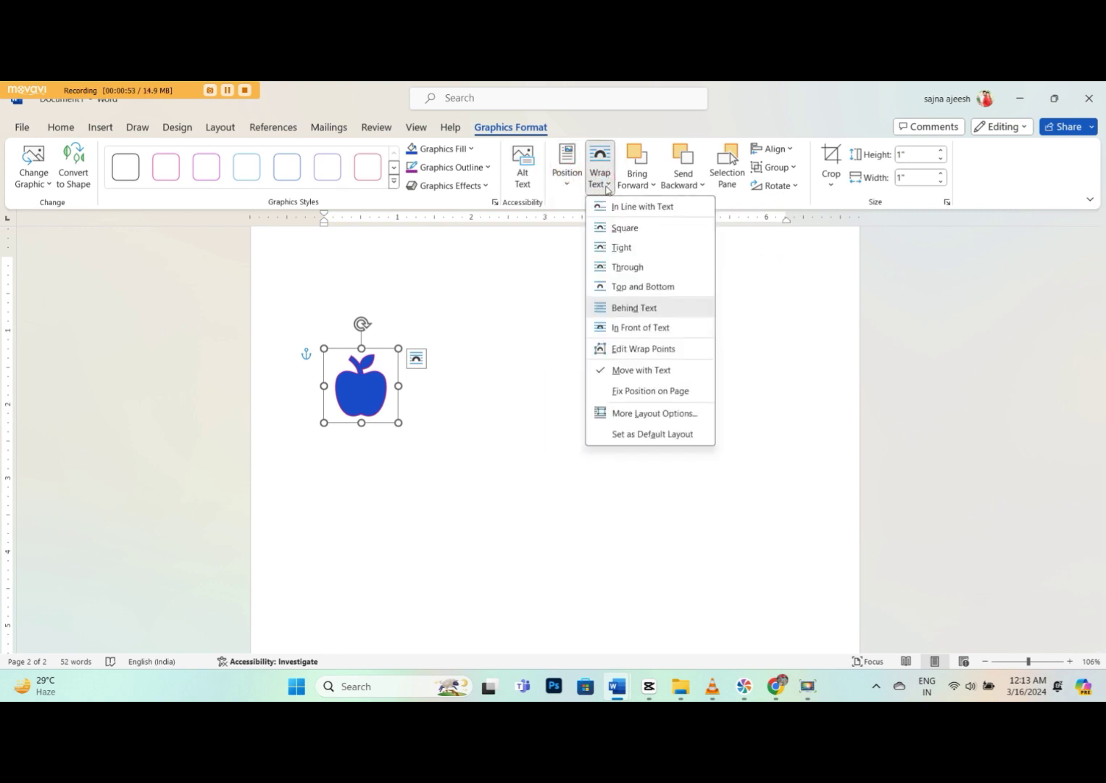